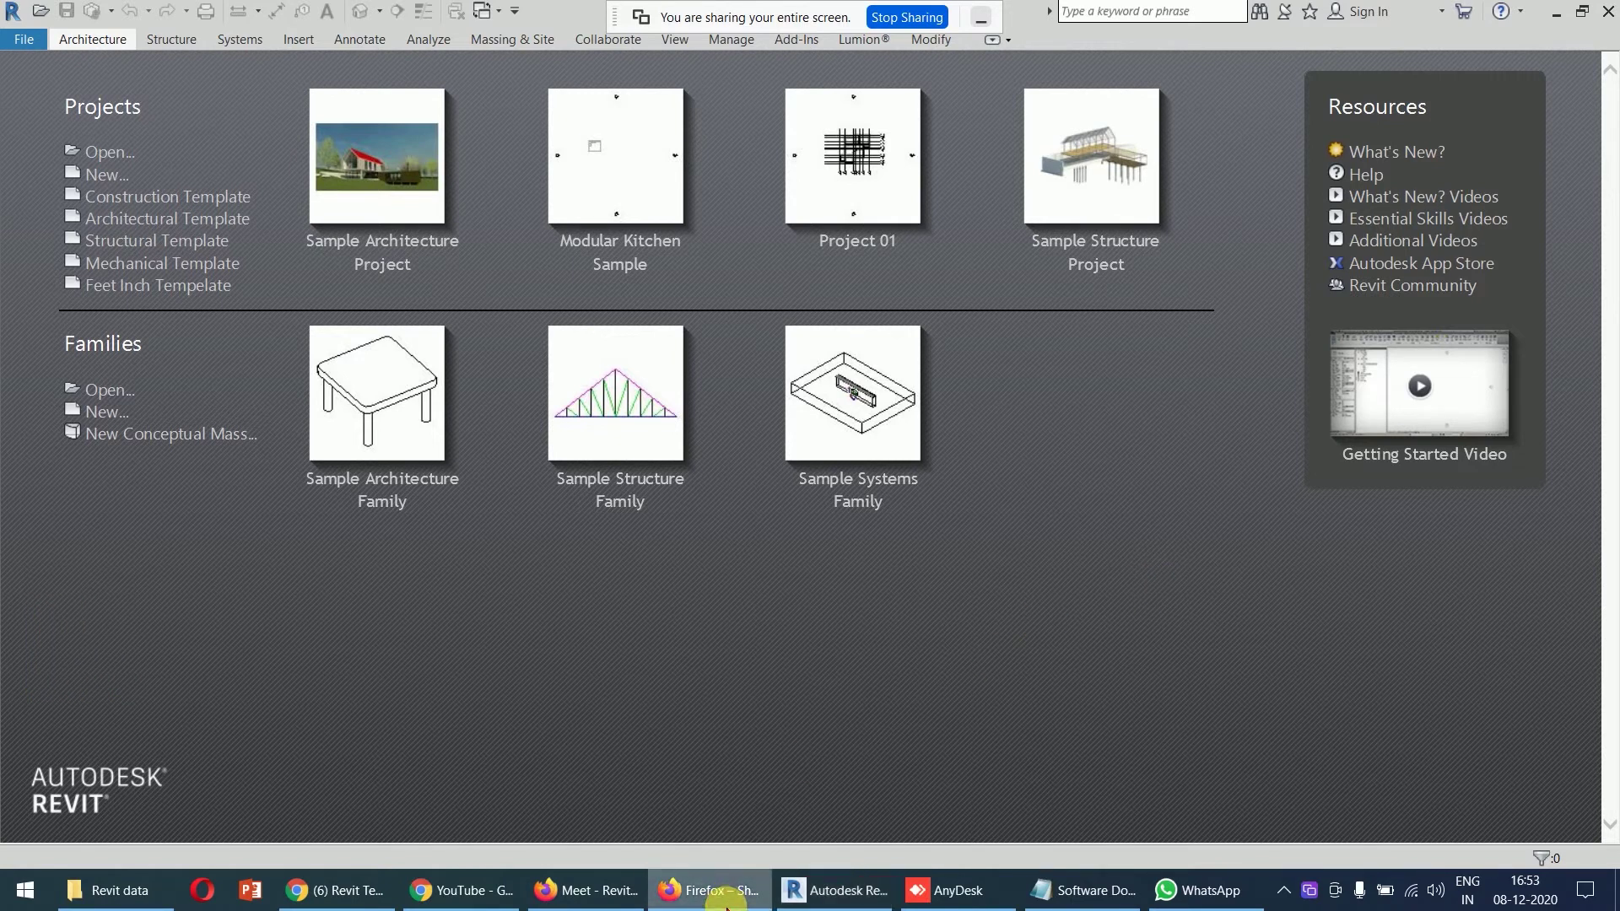
- Bring the Firefox window forward and open a new blank tab
{"action": "left_click", "coordinate": [603, 891]}
{"action": "left_click", "coordinate": [1203, 17]}
- Paste the shared Google Drive link and load the RVT 2018.rar file page
{"action": "left_click", "coordinate": [618, 61]}
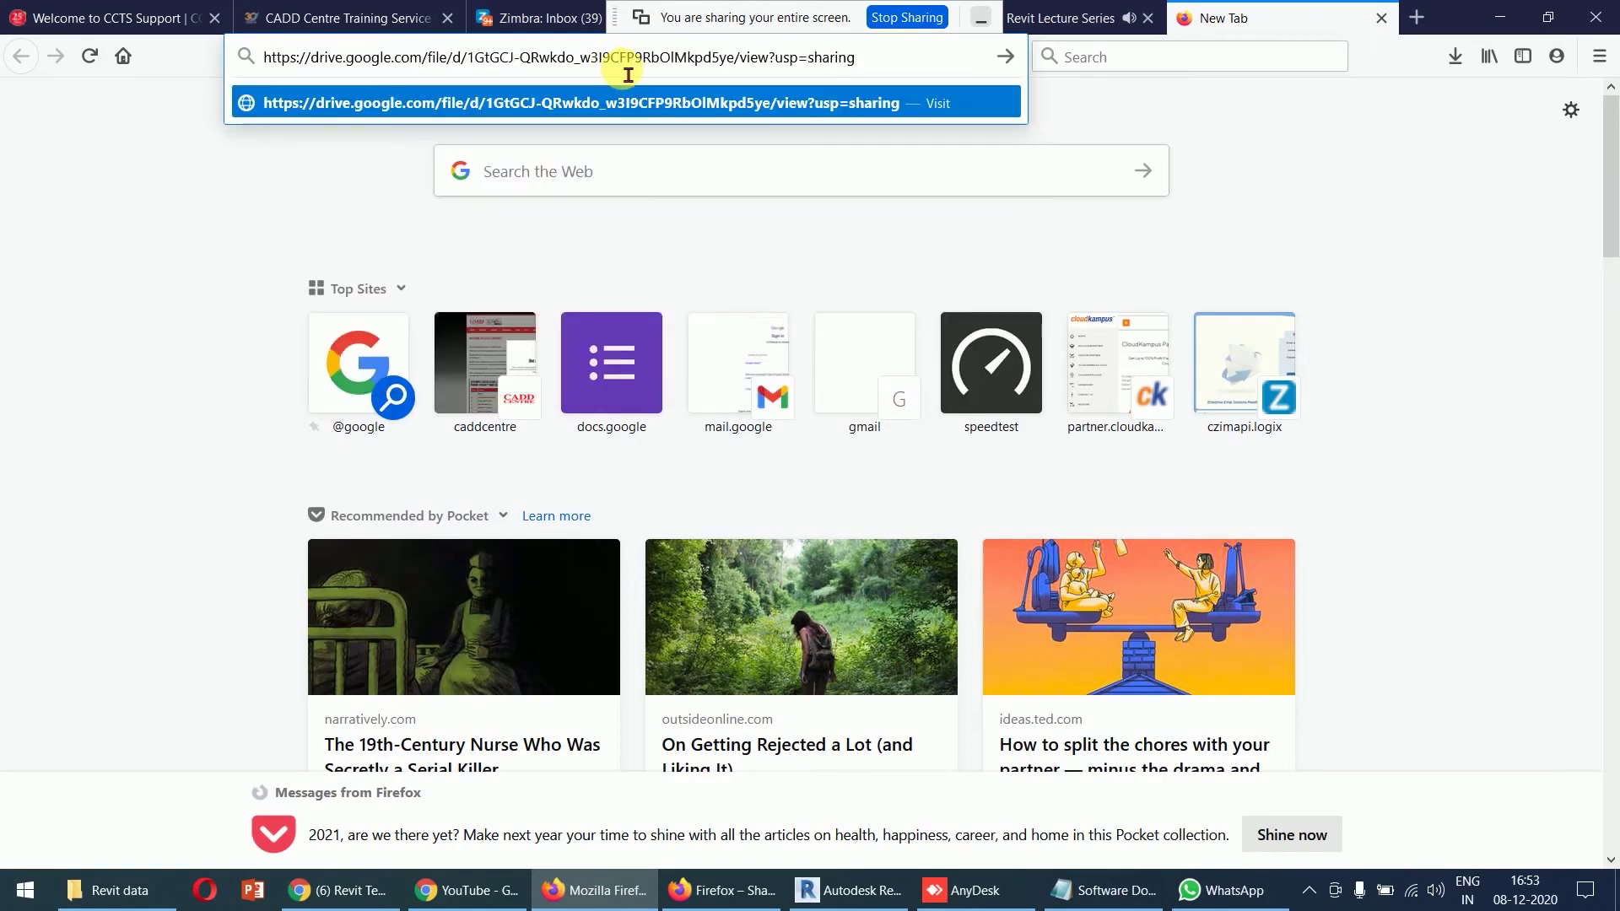
{"action": "key", "text": "Return"}
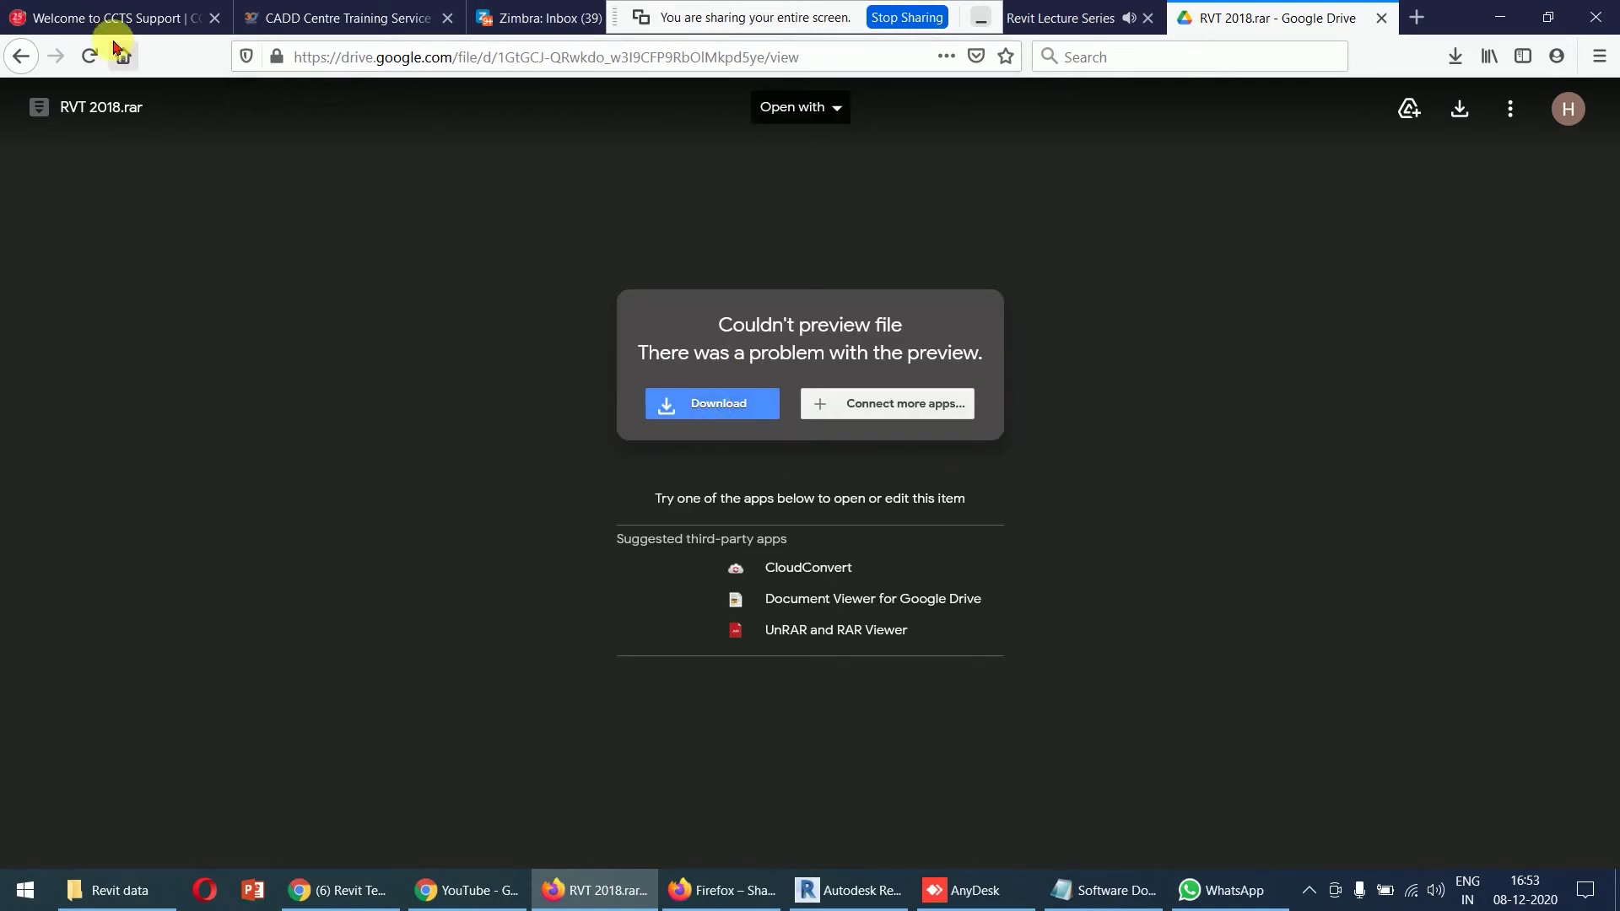
- Check the RVT 2018.rar file name, then minimize Firefox to reveal Revit
{"action": "left_click_drag", "start_coordinate": [61, 115], "coordinate": [152, 127]}
{"action": "left_click", "coordinate": [152, 112]}
{"action": "left_click", "coordinate": [146, 117]}
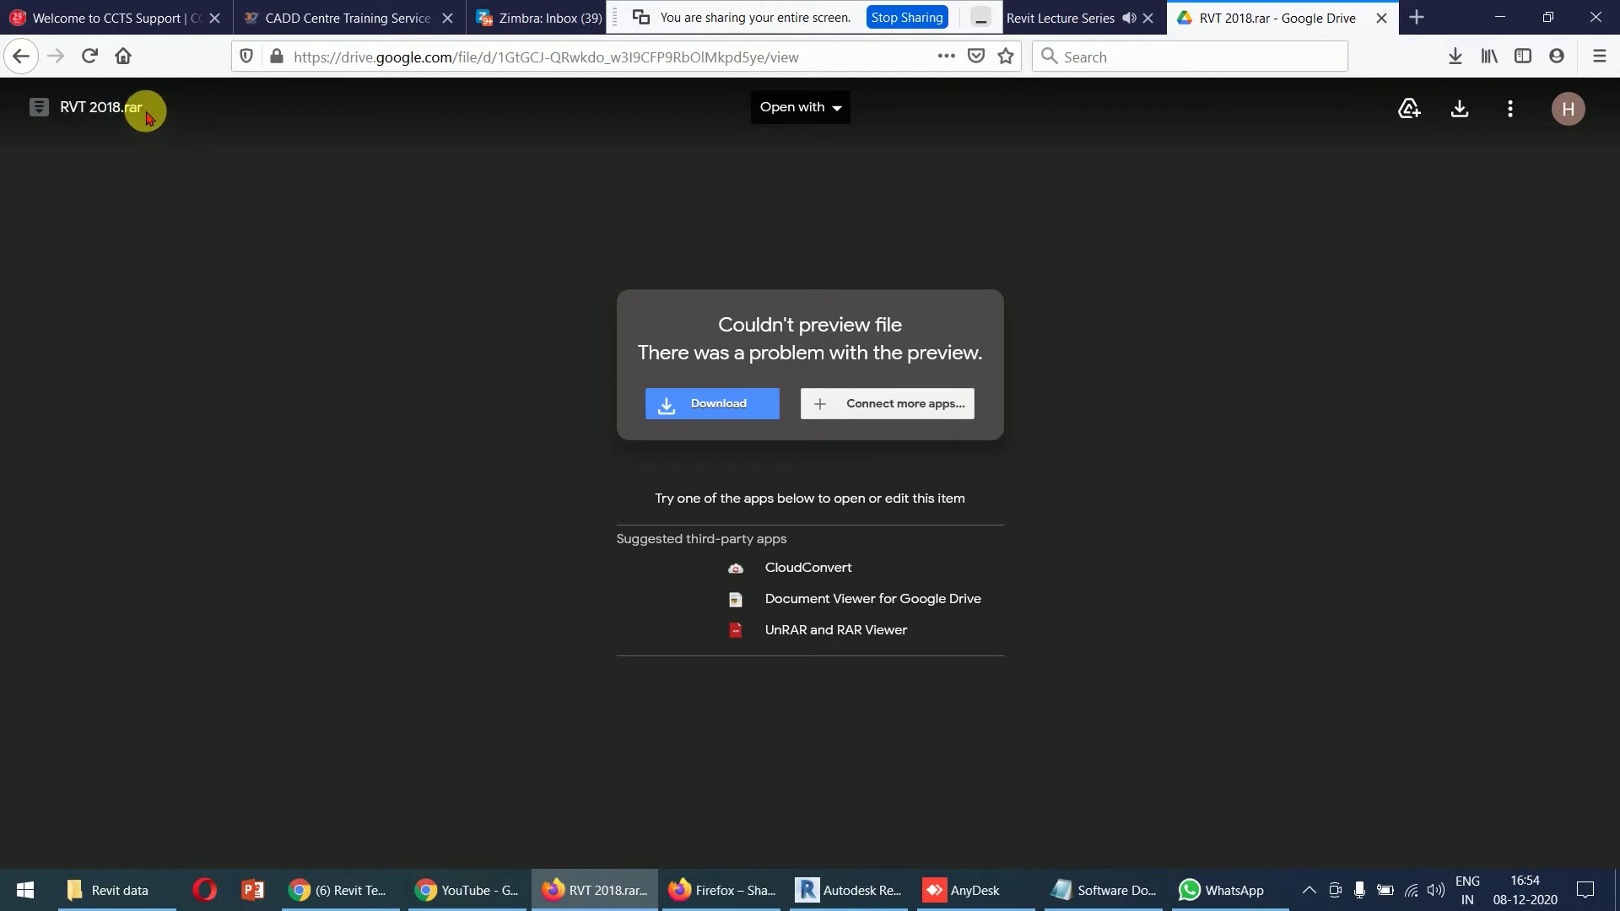
{"action": "left_click", "coordinate": [1500, 17]}
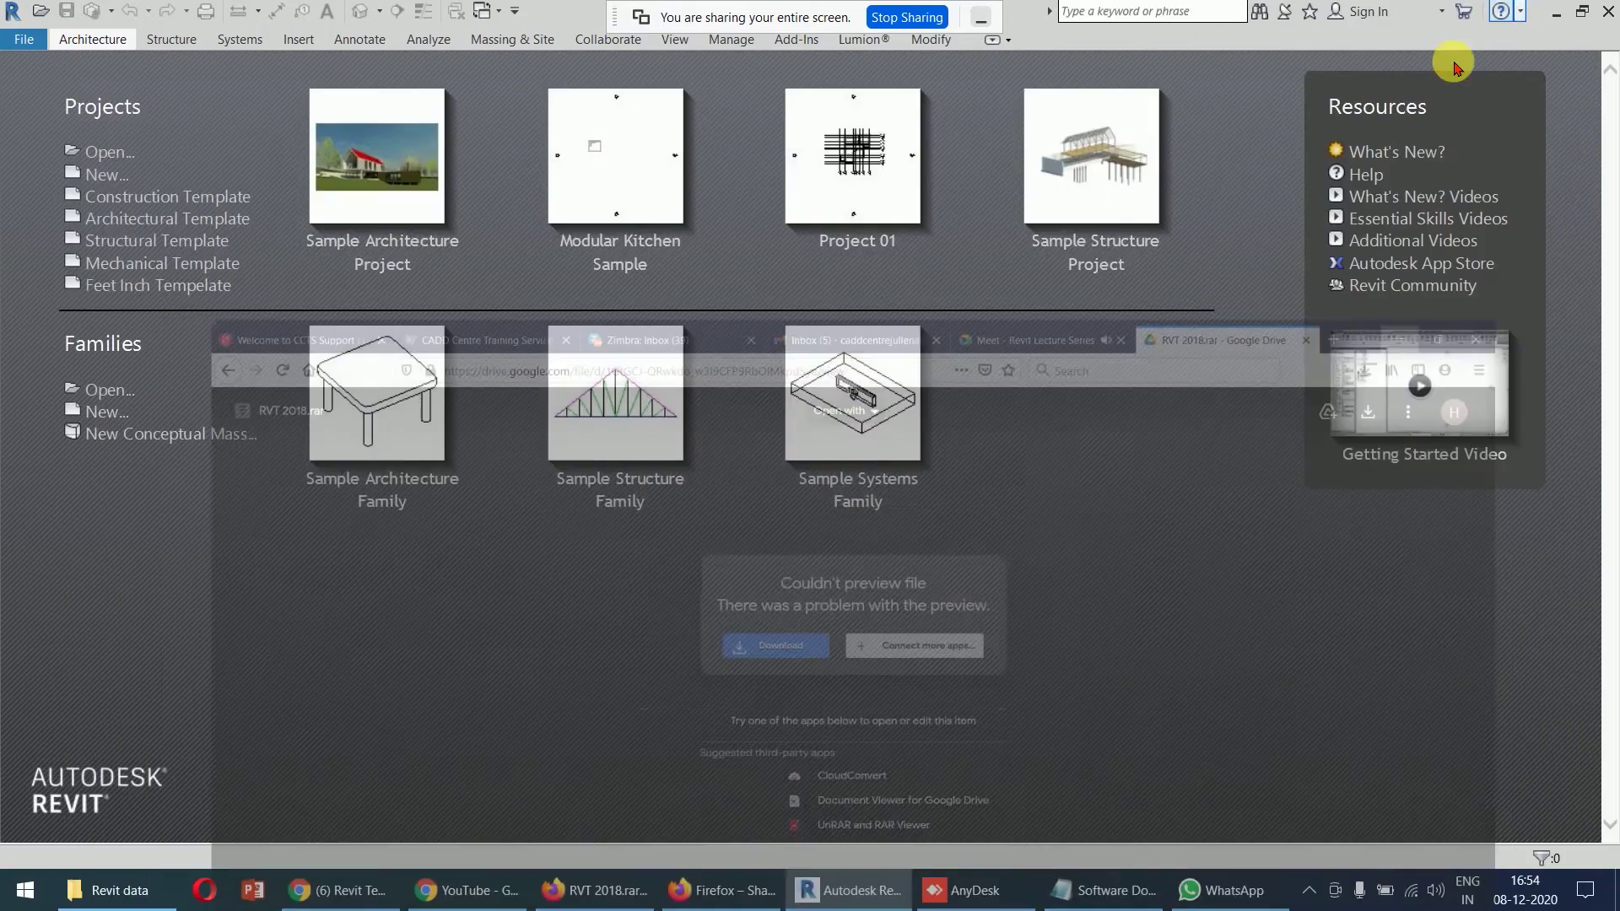
- In the Revit data folder, select RVT 2018.rar and view its actions without extracting, then switch to Chrome
{"action": "left_click", "coordinate": [139, 888]}
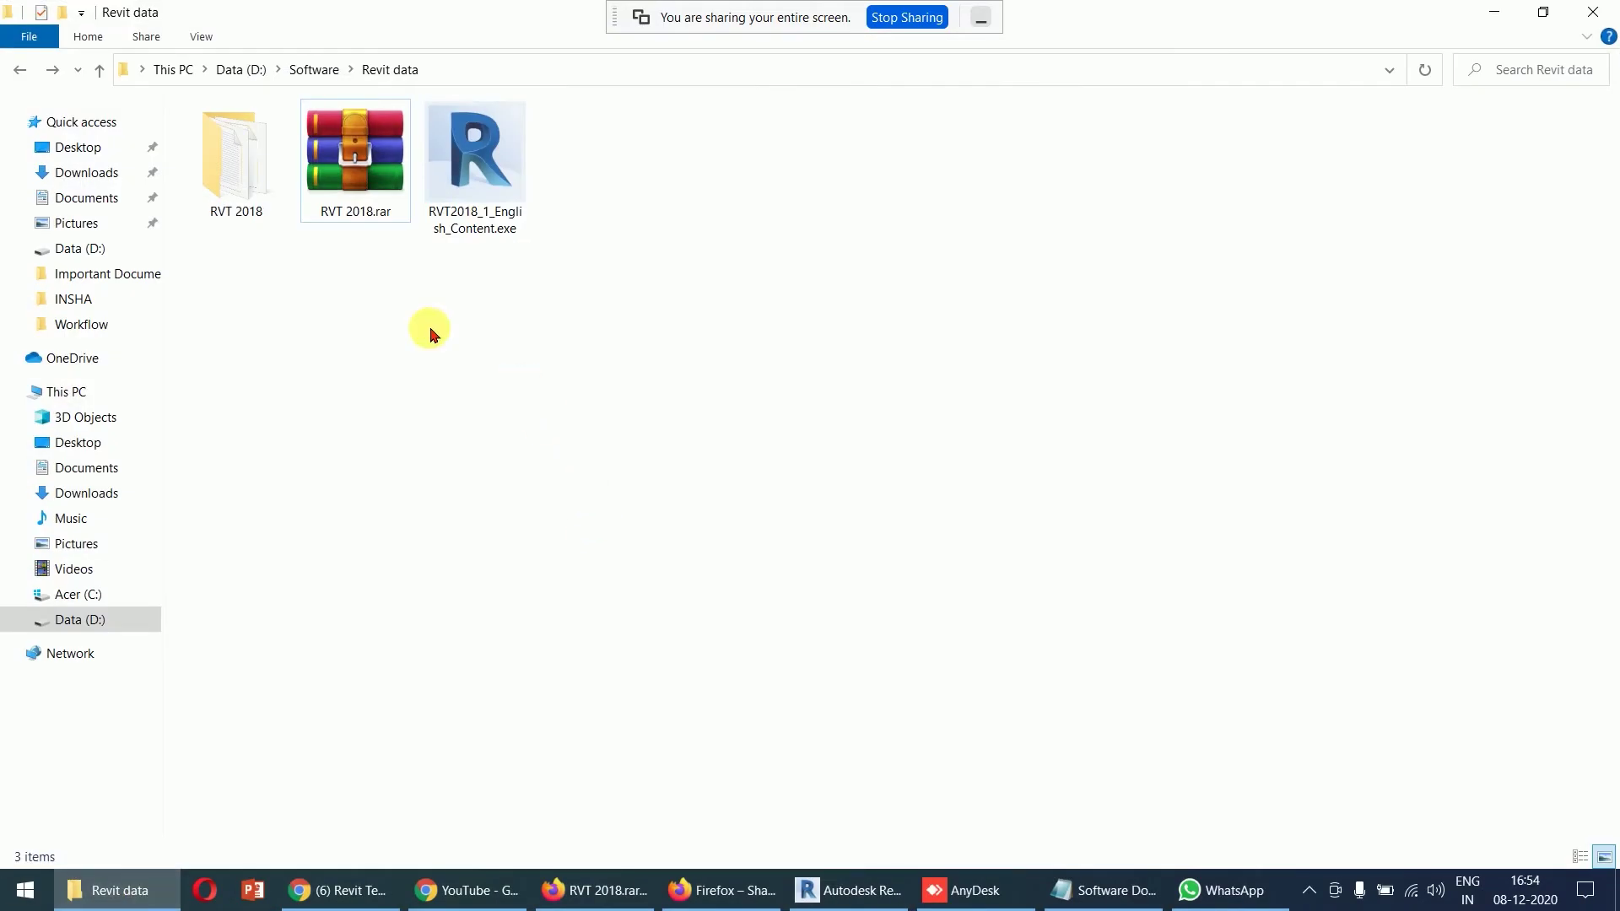
{"action": "left_click", "coordinate": [372, 192]}
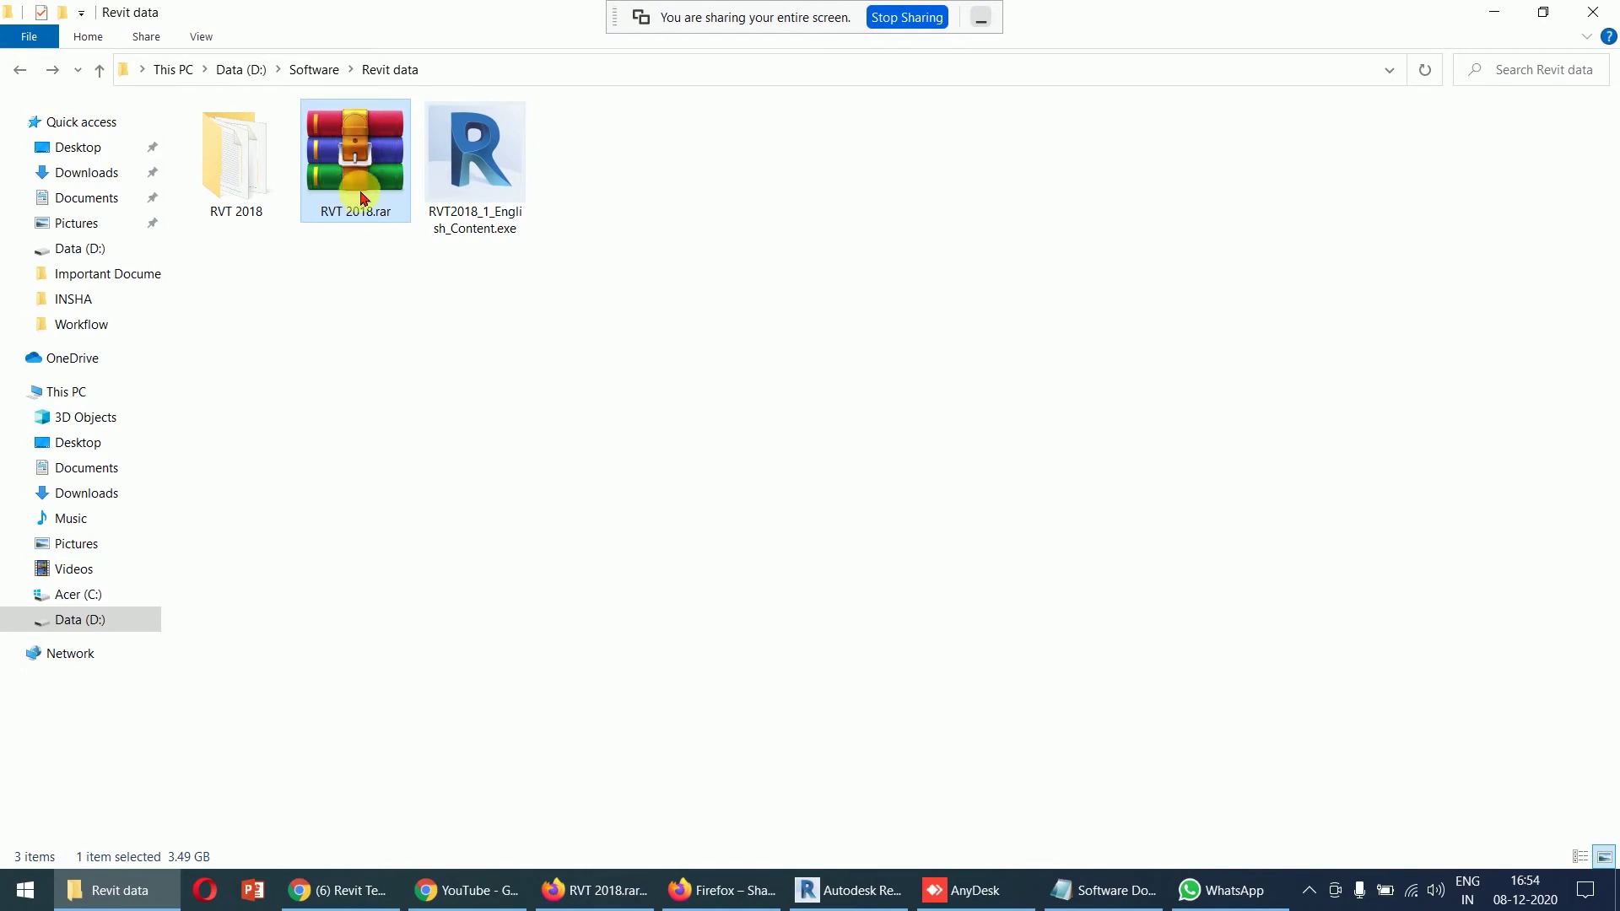
{"action": "right_click", "coordinate": [361, 179]}
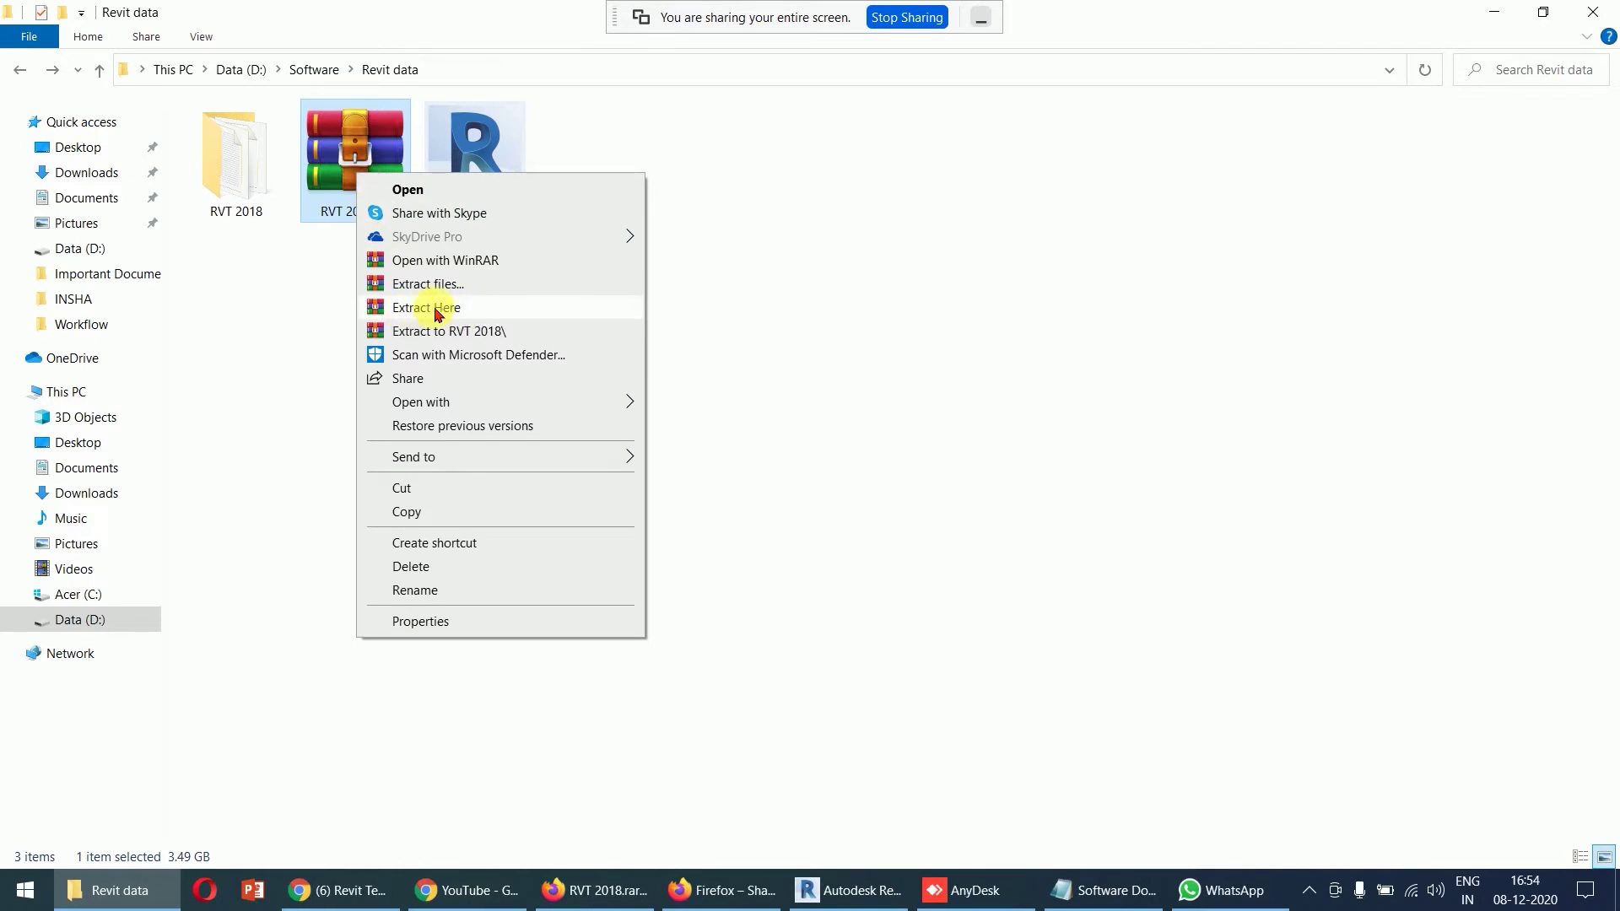
{"action": "left_click", "coordinate": [347, 286]}
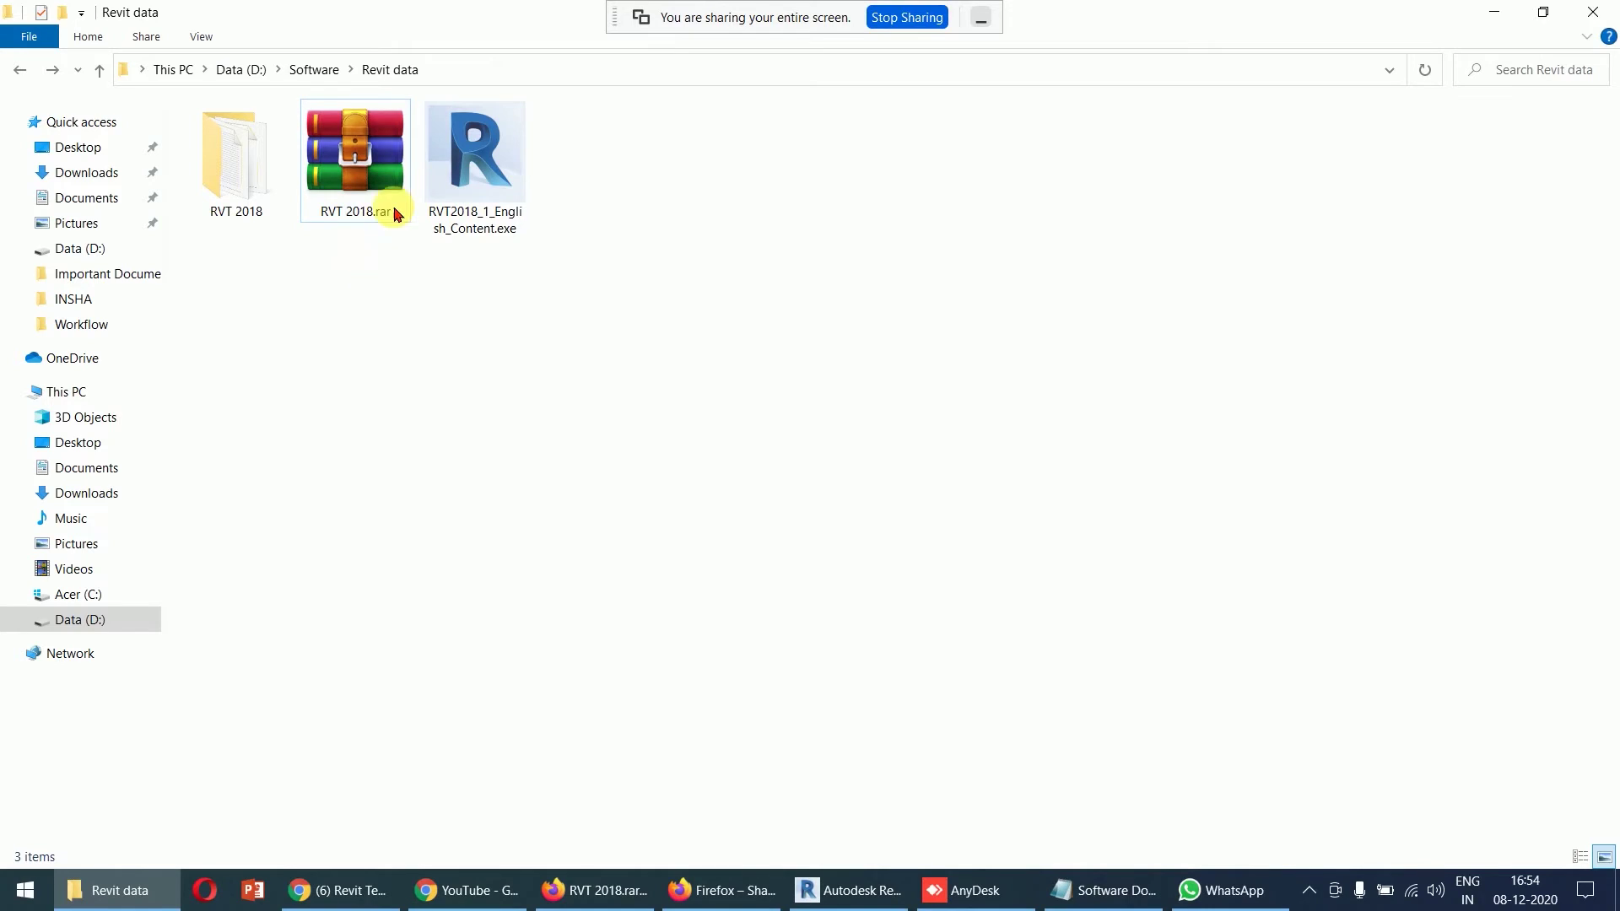
{"action": "left_click", "coordinate": [352, 158]}
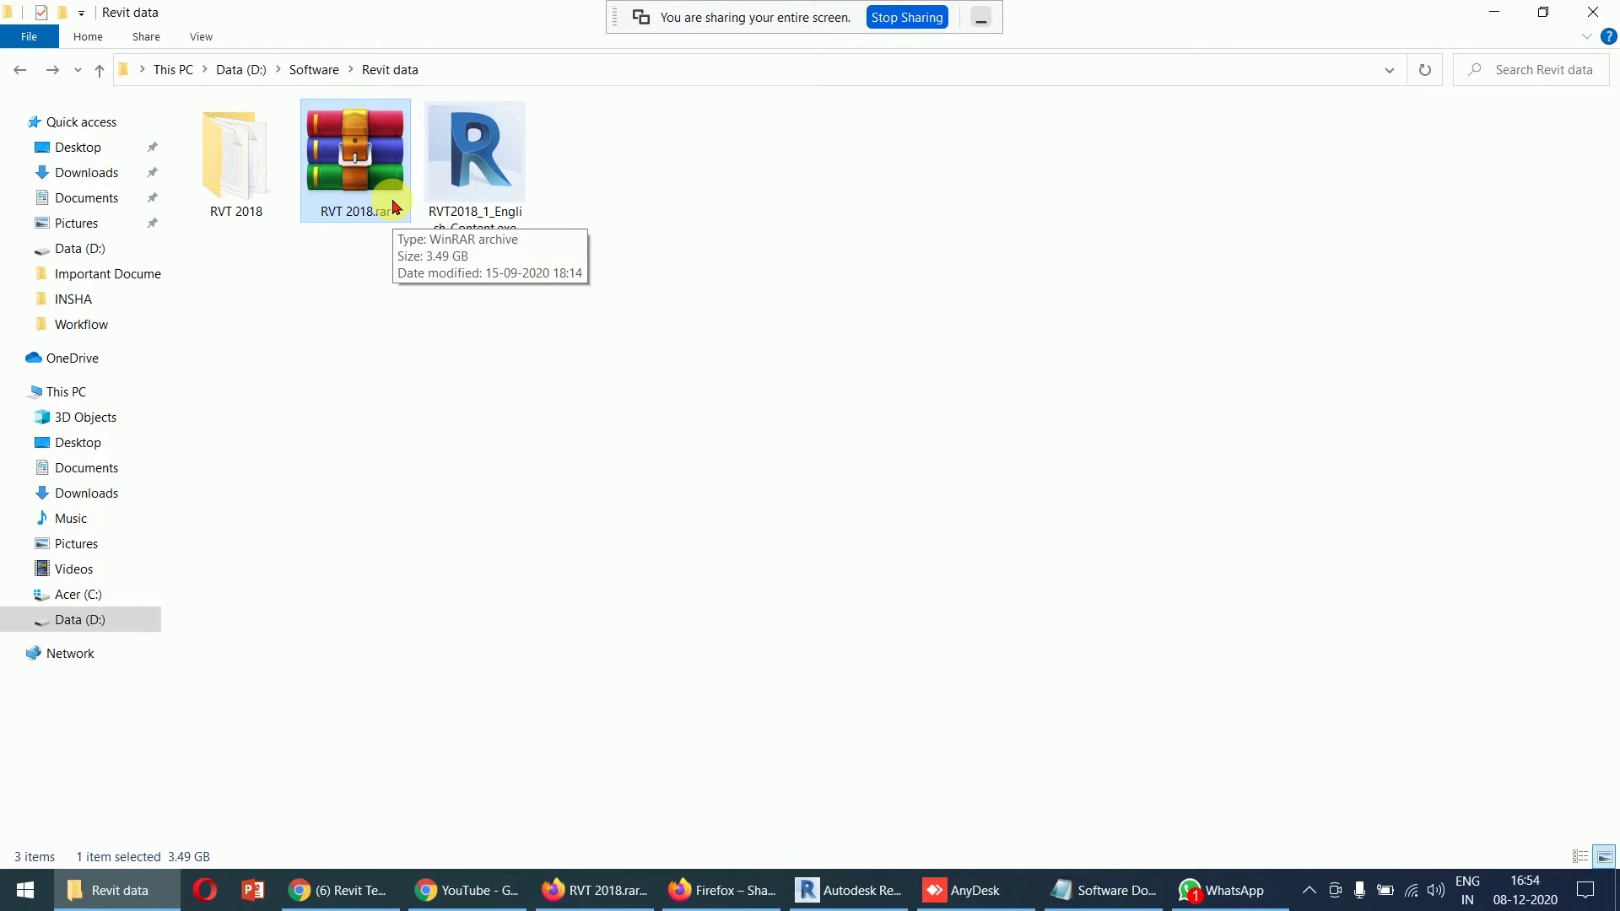
{"action": "left_click", "coordinate": [489, 889]}
- Search Google for 'winrar 64 bit' in a new incognito tab
{"action": "left_click", "coordinate": [538, 19]}
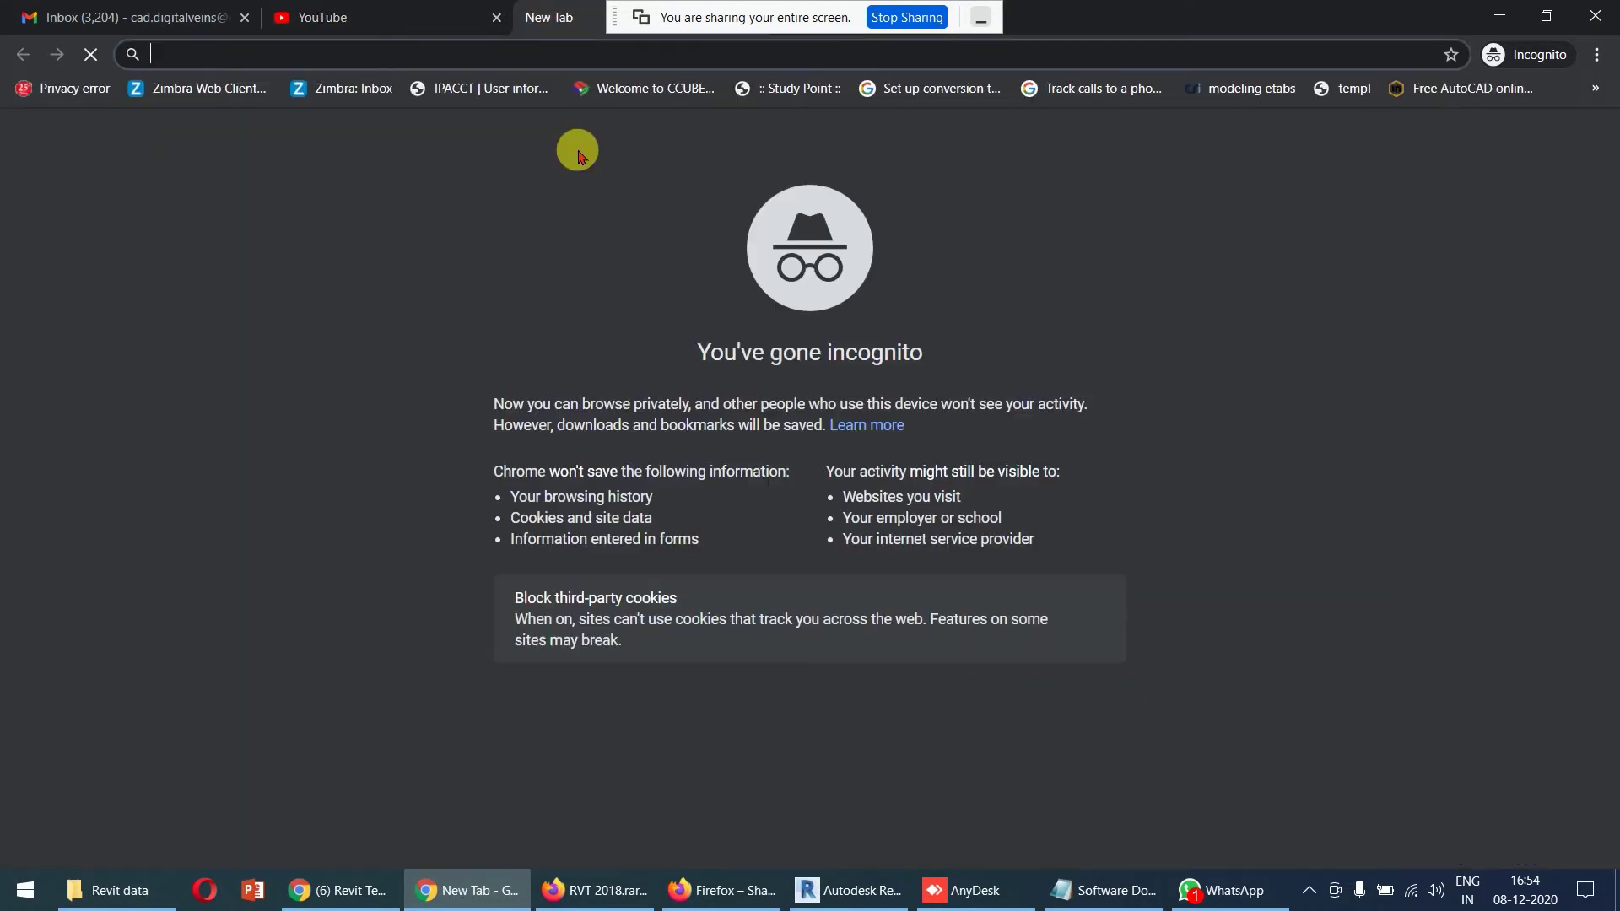
{"action": "type", "text": "google.com"}
{"action": "key", "text": "Return"}
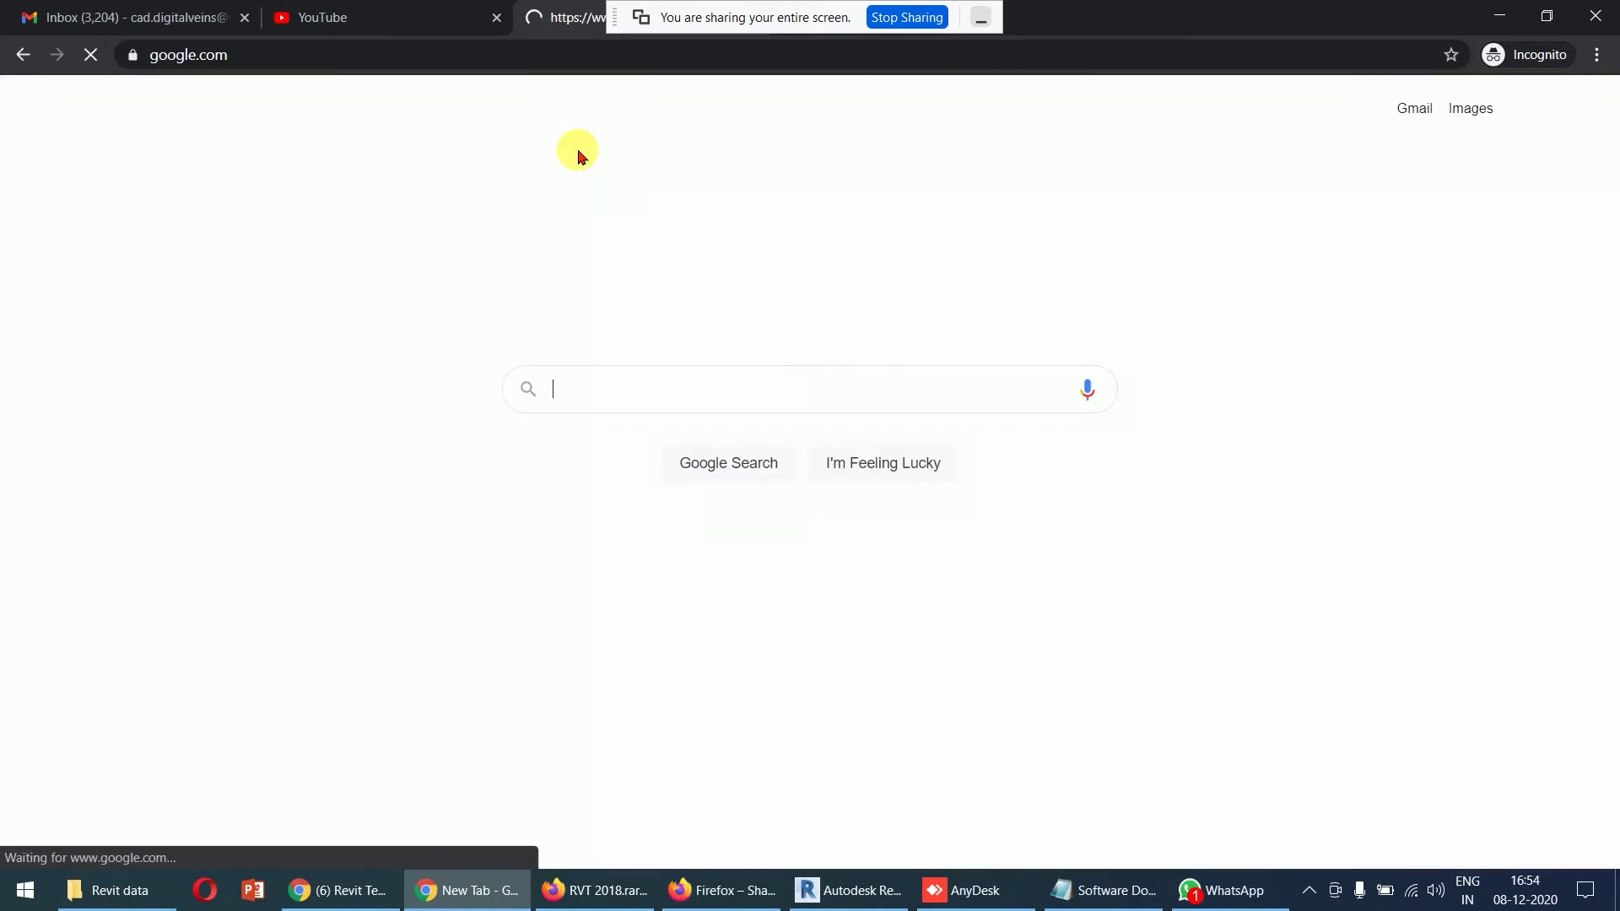
{"action": "type", "text": "winrar"}
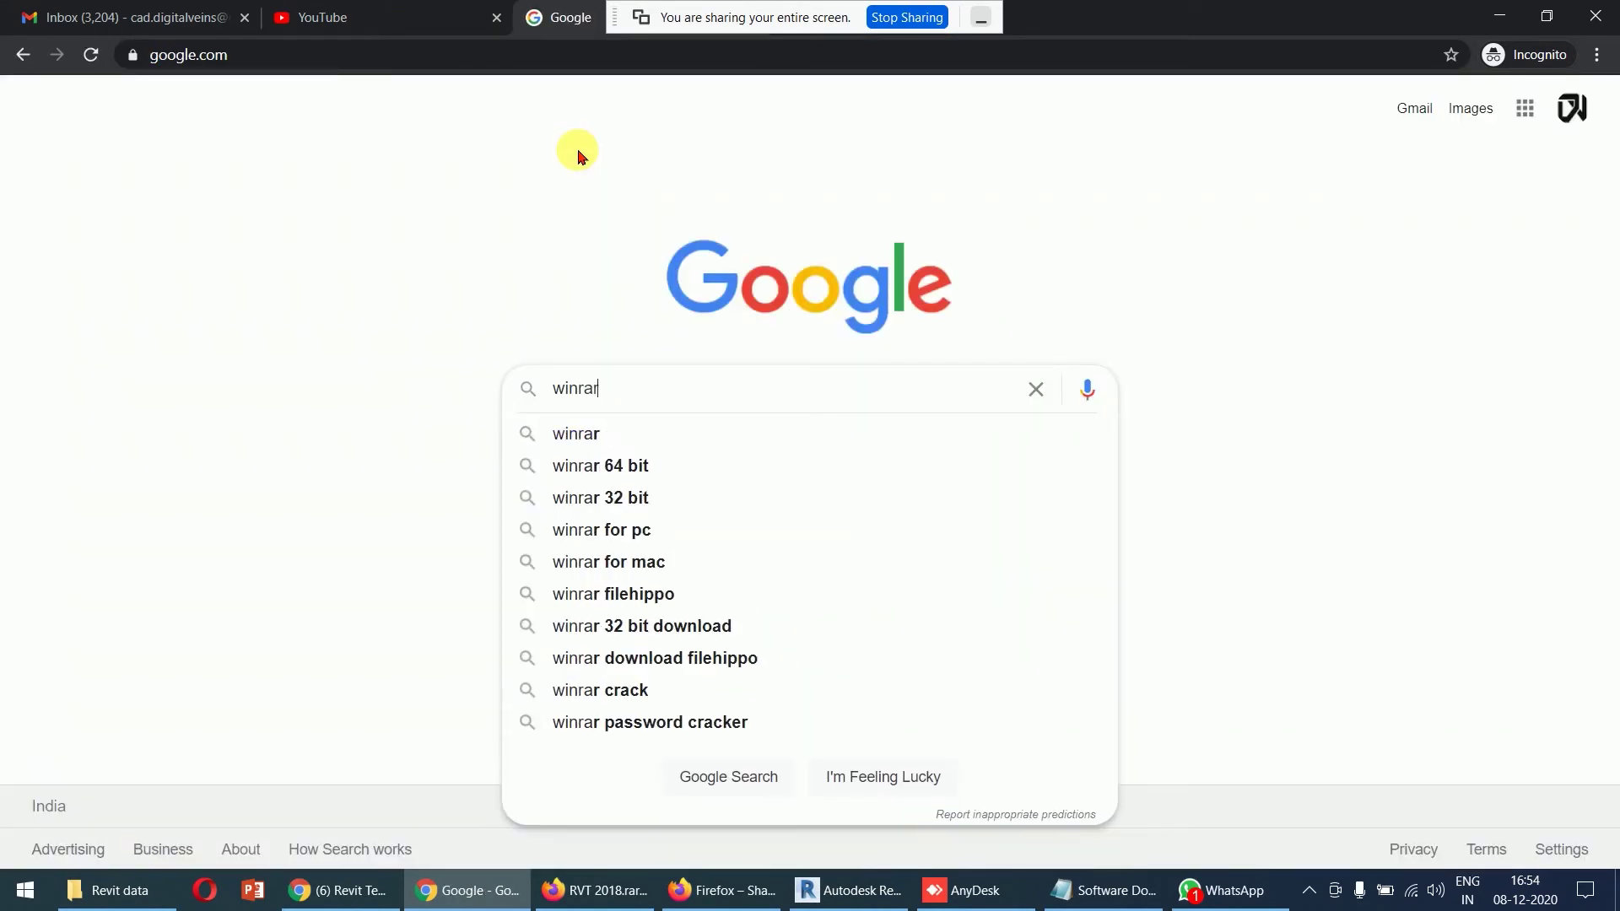
{"action": "key", "text": "Down"}
{"action": "key", "text": "Down"}
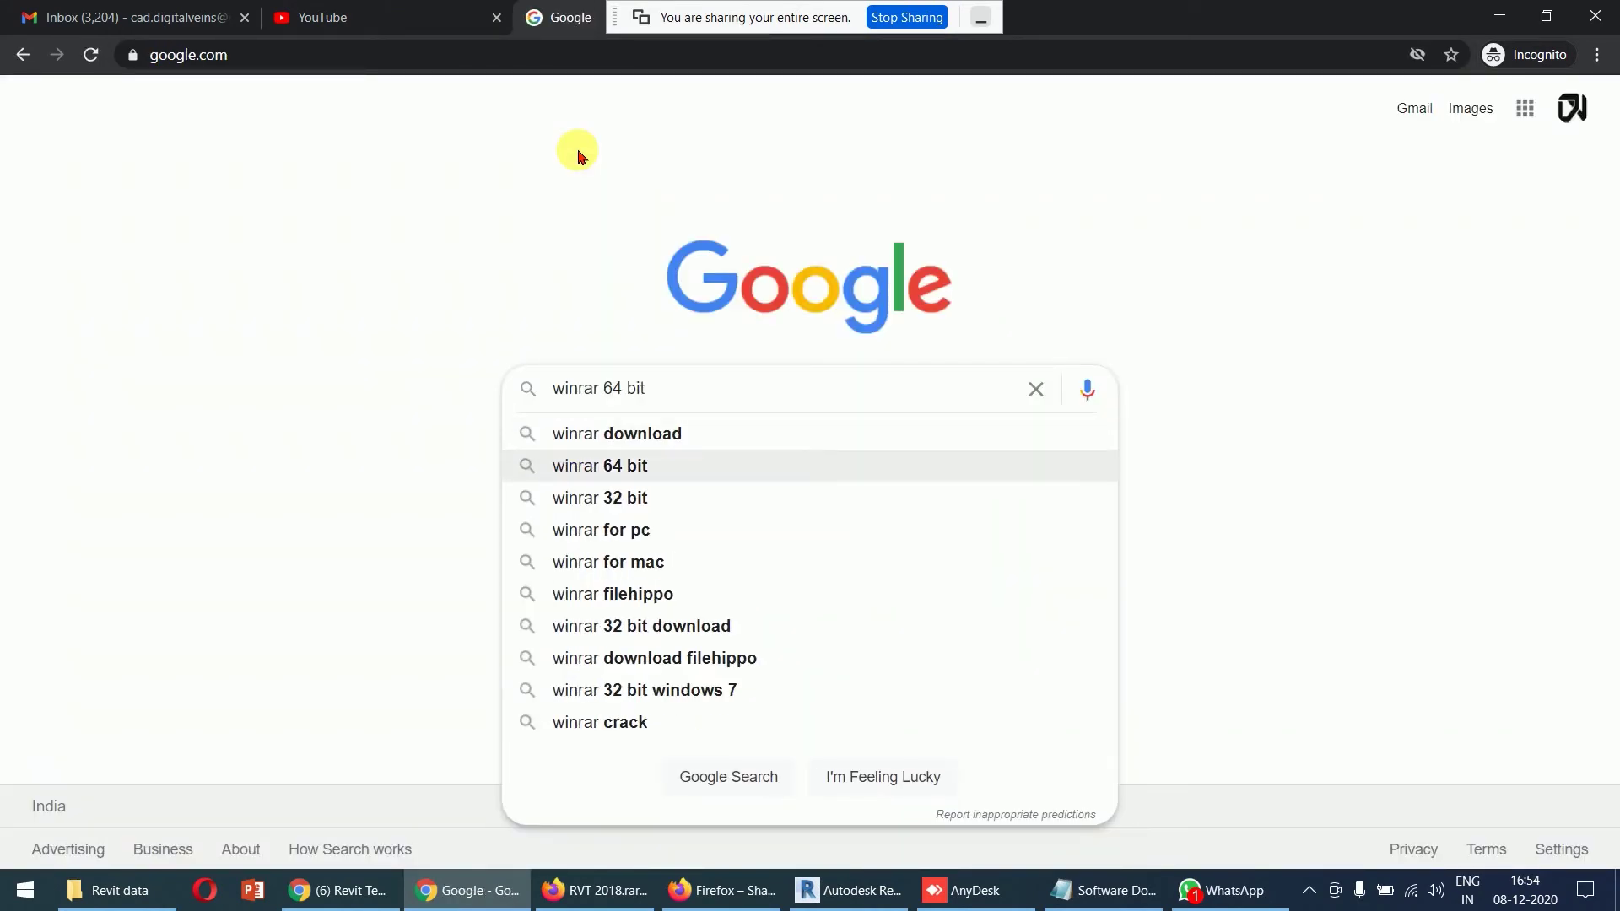
{"action": "key", "text": "Return"}
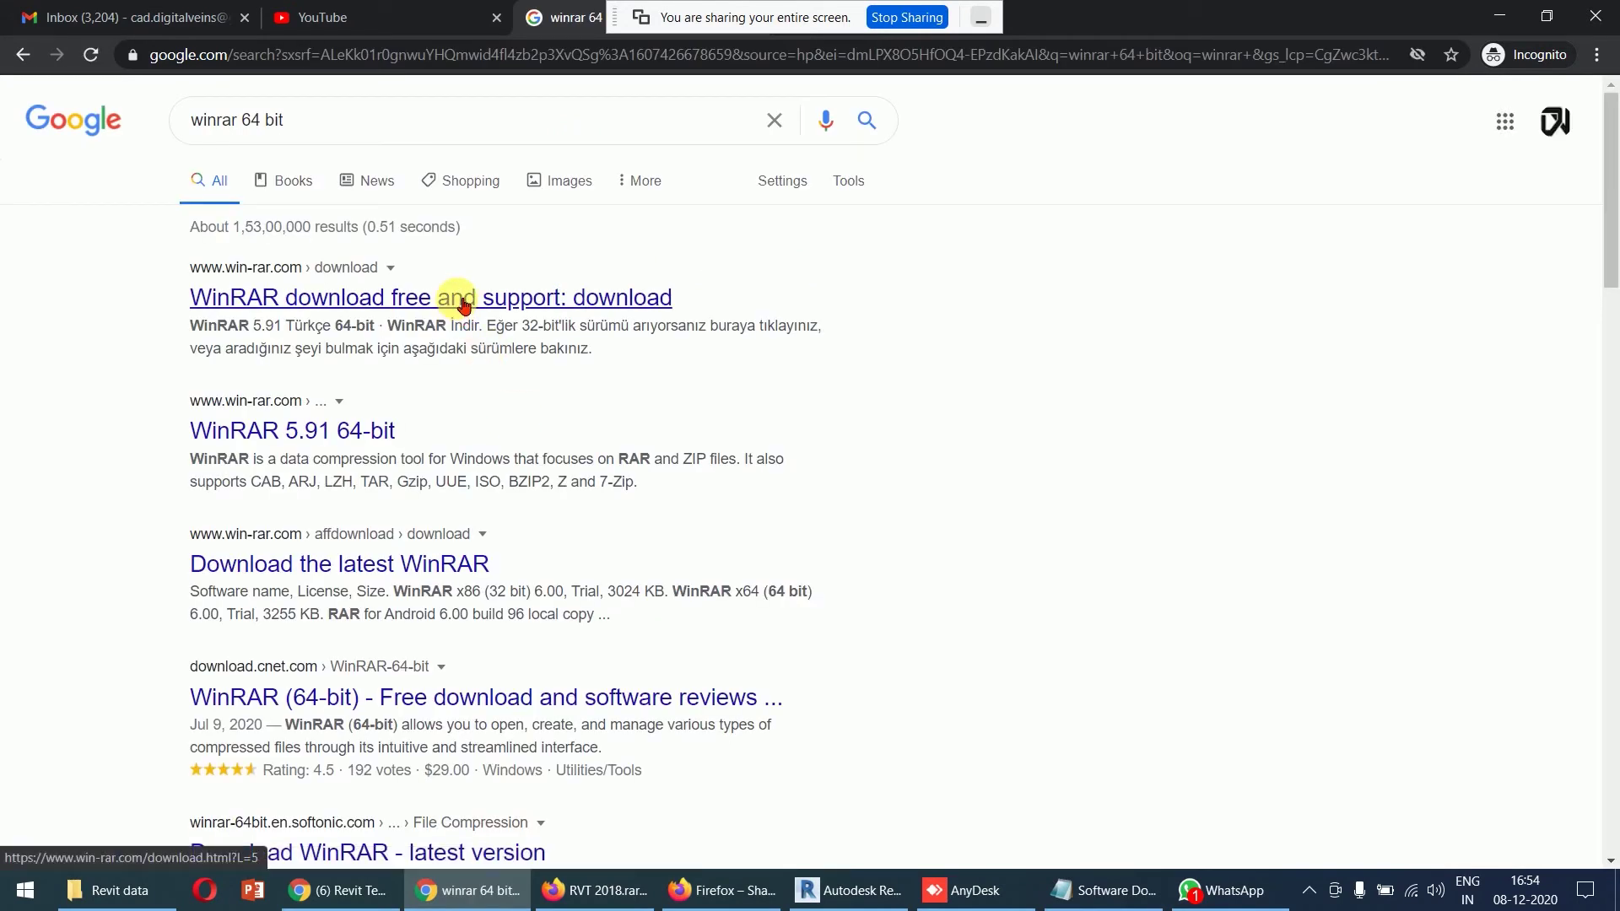
- Open the win-rar.com download page for WinRAR 64 bit, then minimize Chrome
{"action": "left_click", "coordinate": [465, 300]}
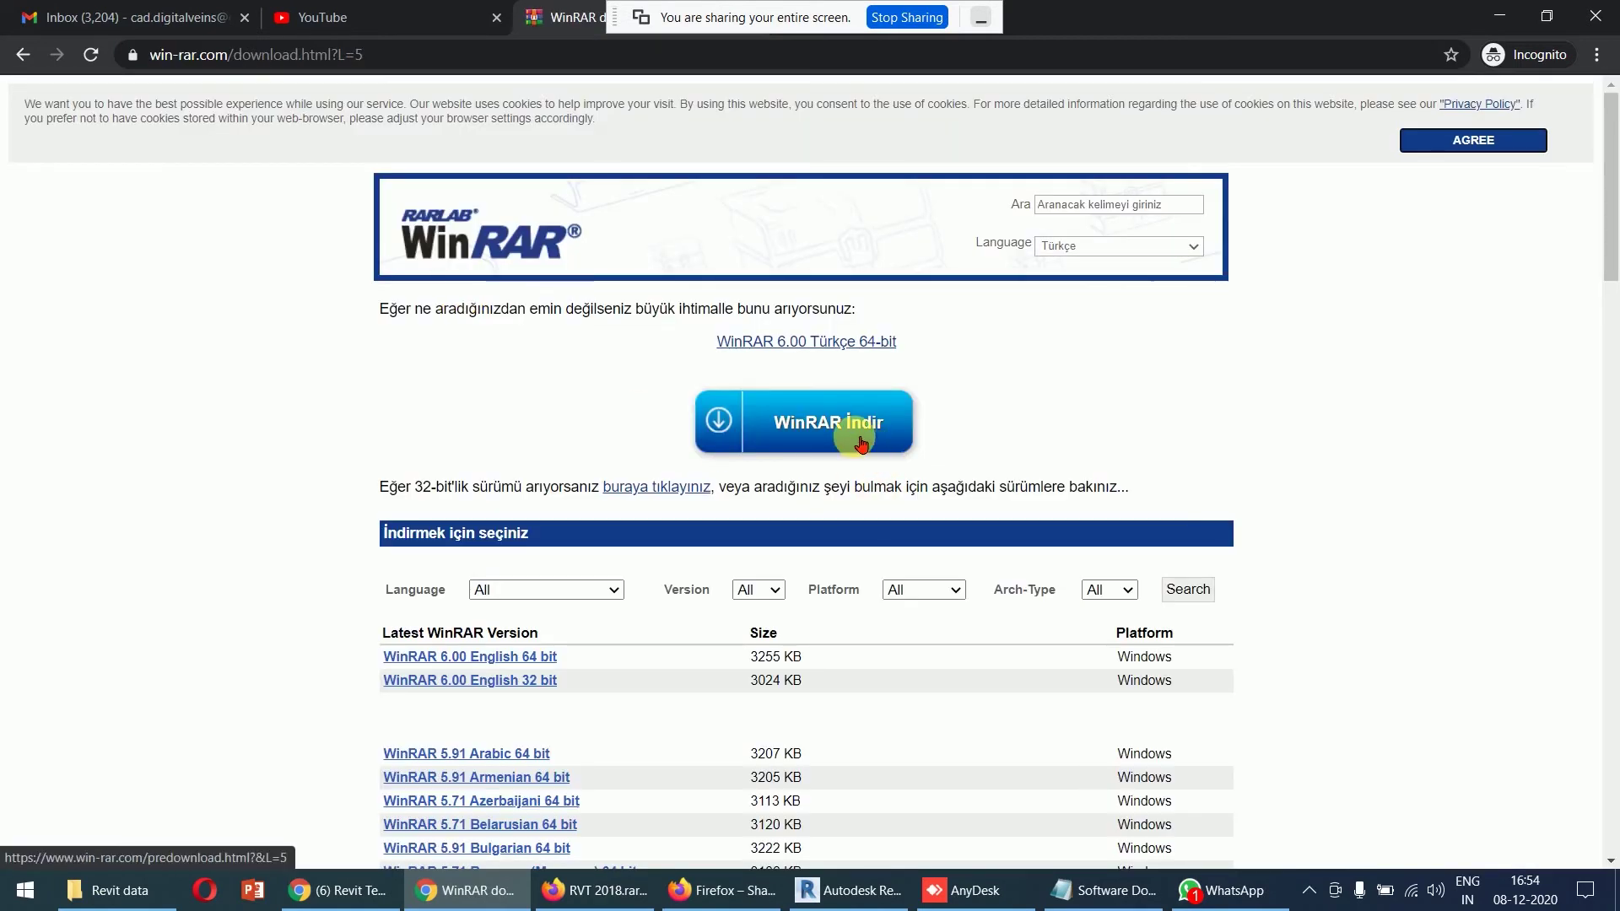
{"action": "scroll", "coordinate": [675, 497], "scroll_direction": "down", "scroll_amount": 2}
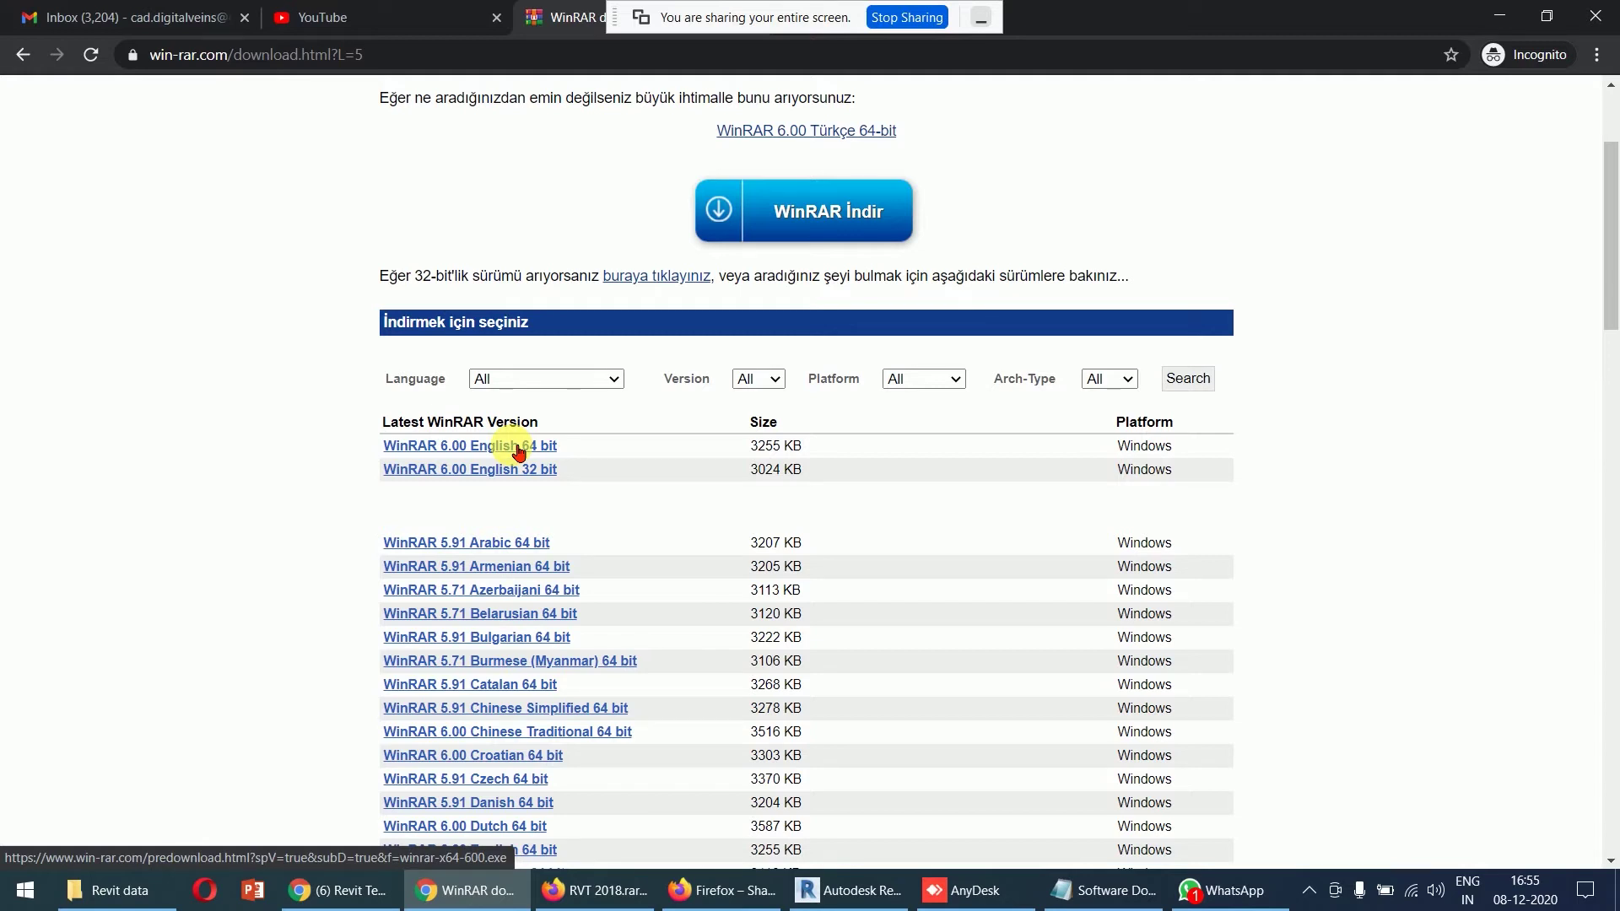
{"action": "left_click", "coordinate": [1499, 16]}
{"action": "left_click", "coordinate": [310, 308]}
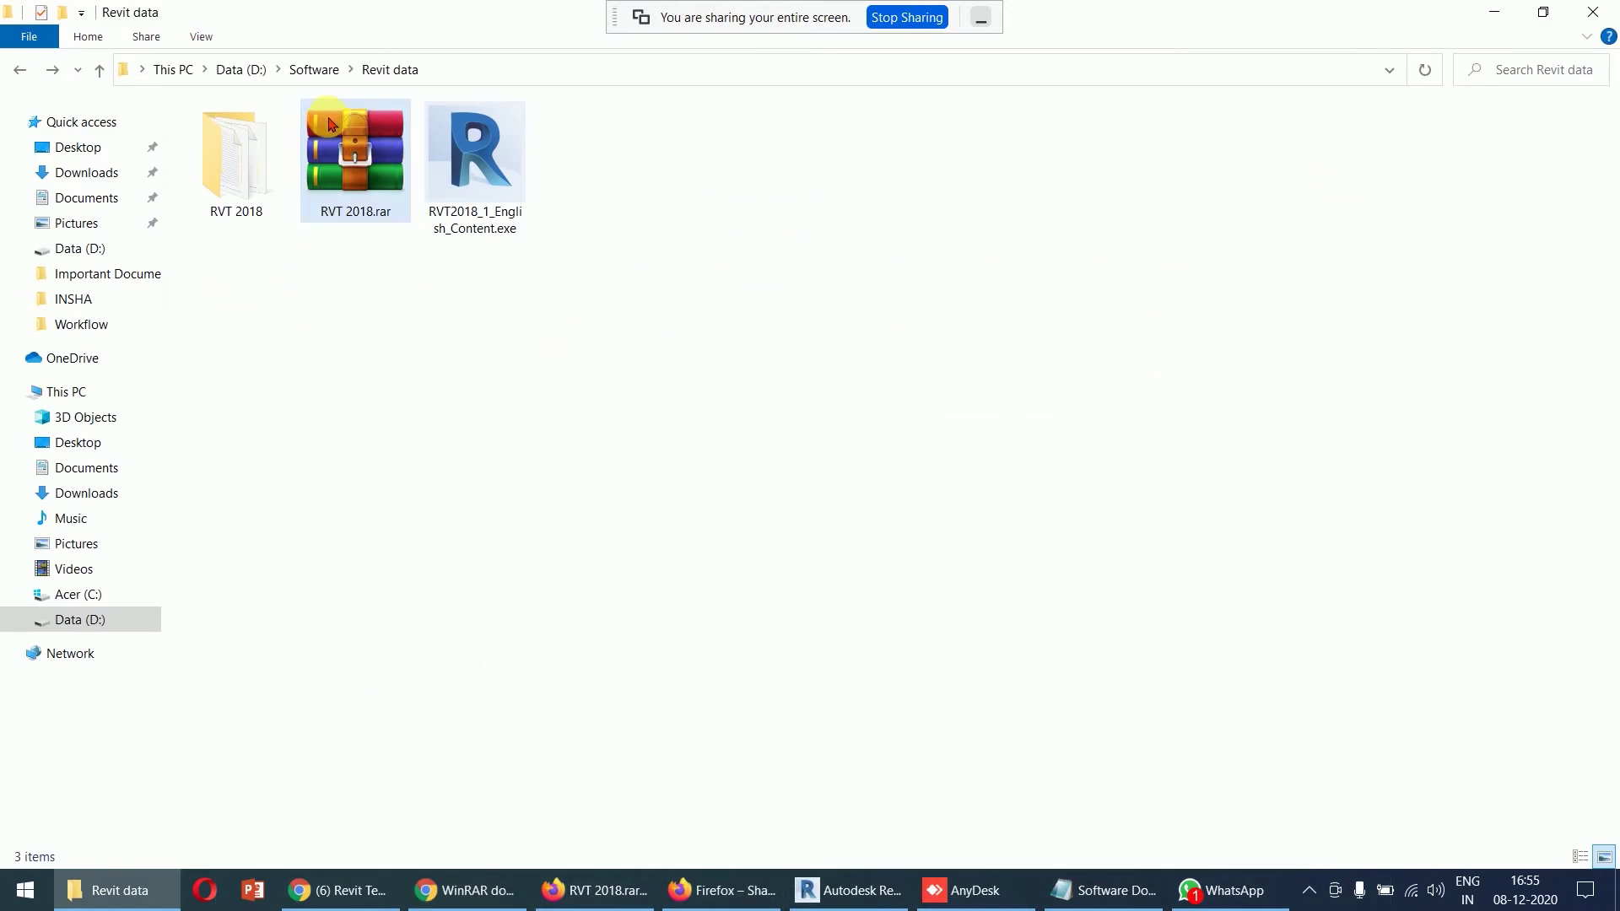
{"action": "left_click", "coordinate": [364, 163]}
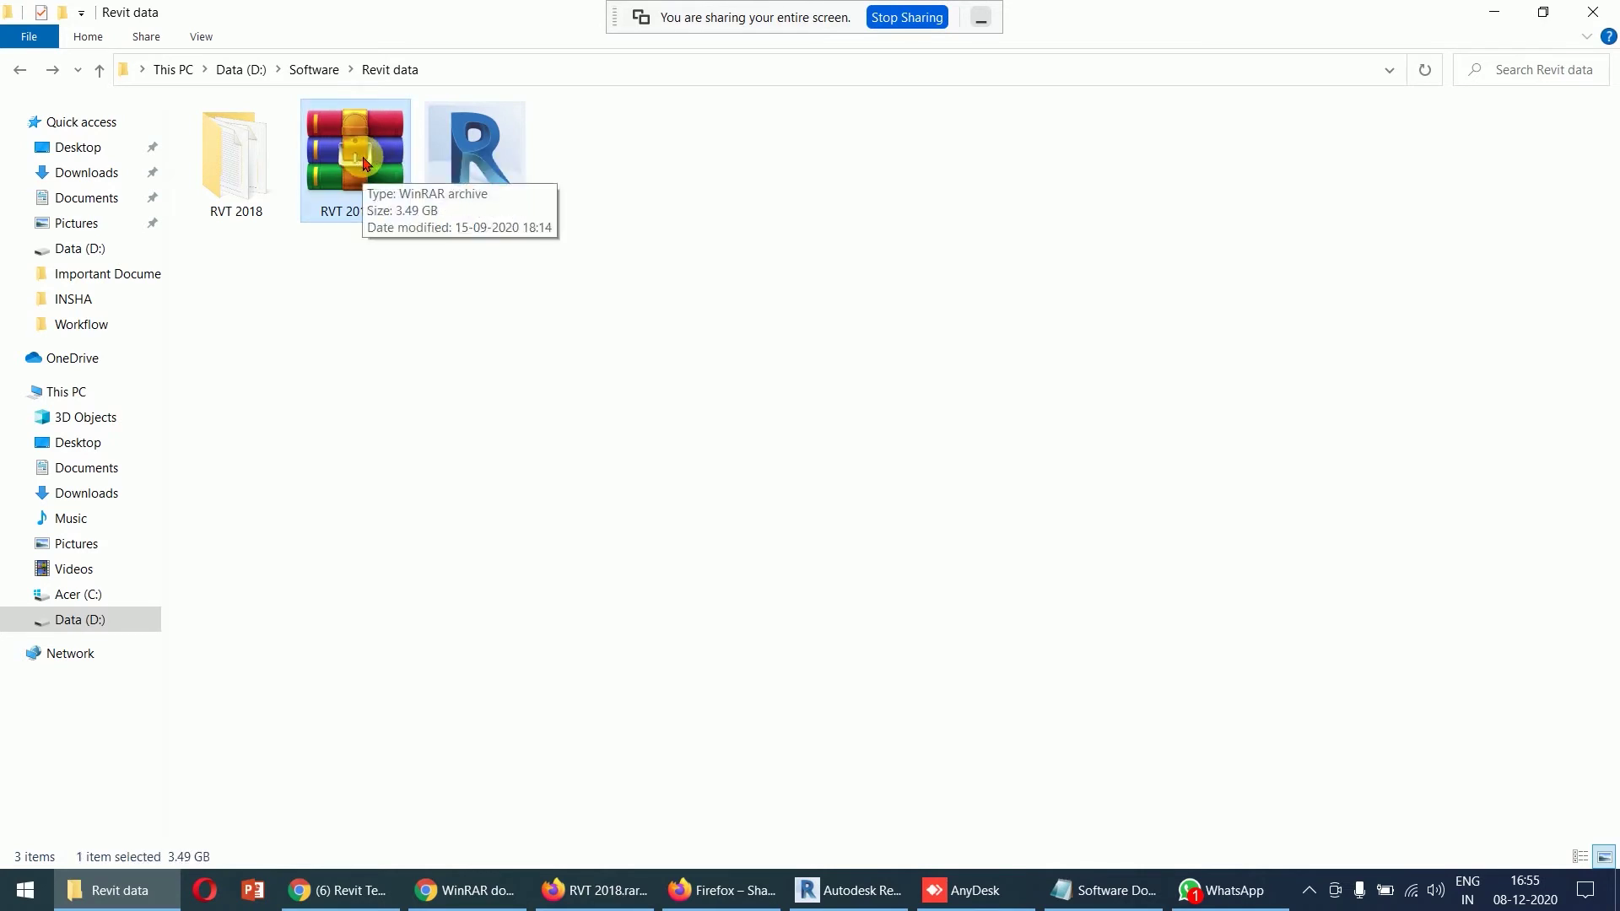
{"action": "right_click", "coordinate": [364, 158]}
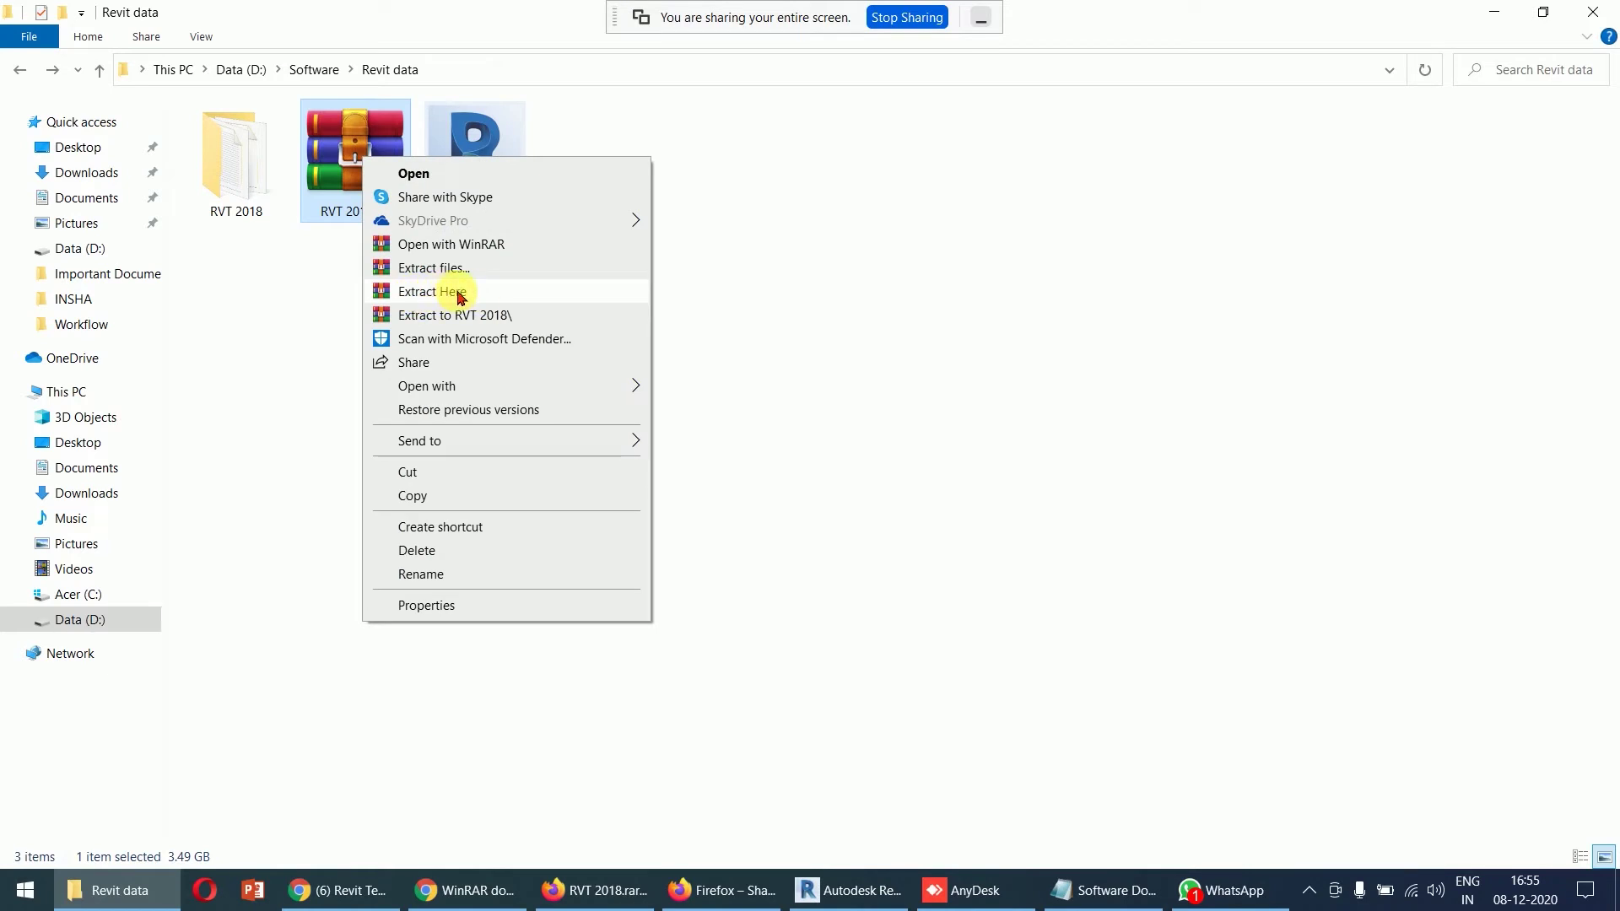
{"action": "left_click", "coordinate": [257, 244]}
{"action": "left_click", "coordinate": [241, 224]}
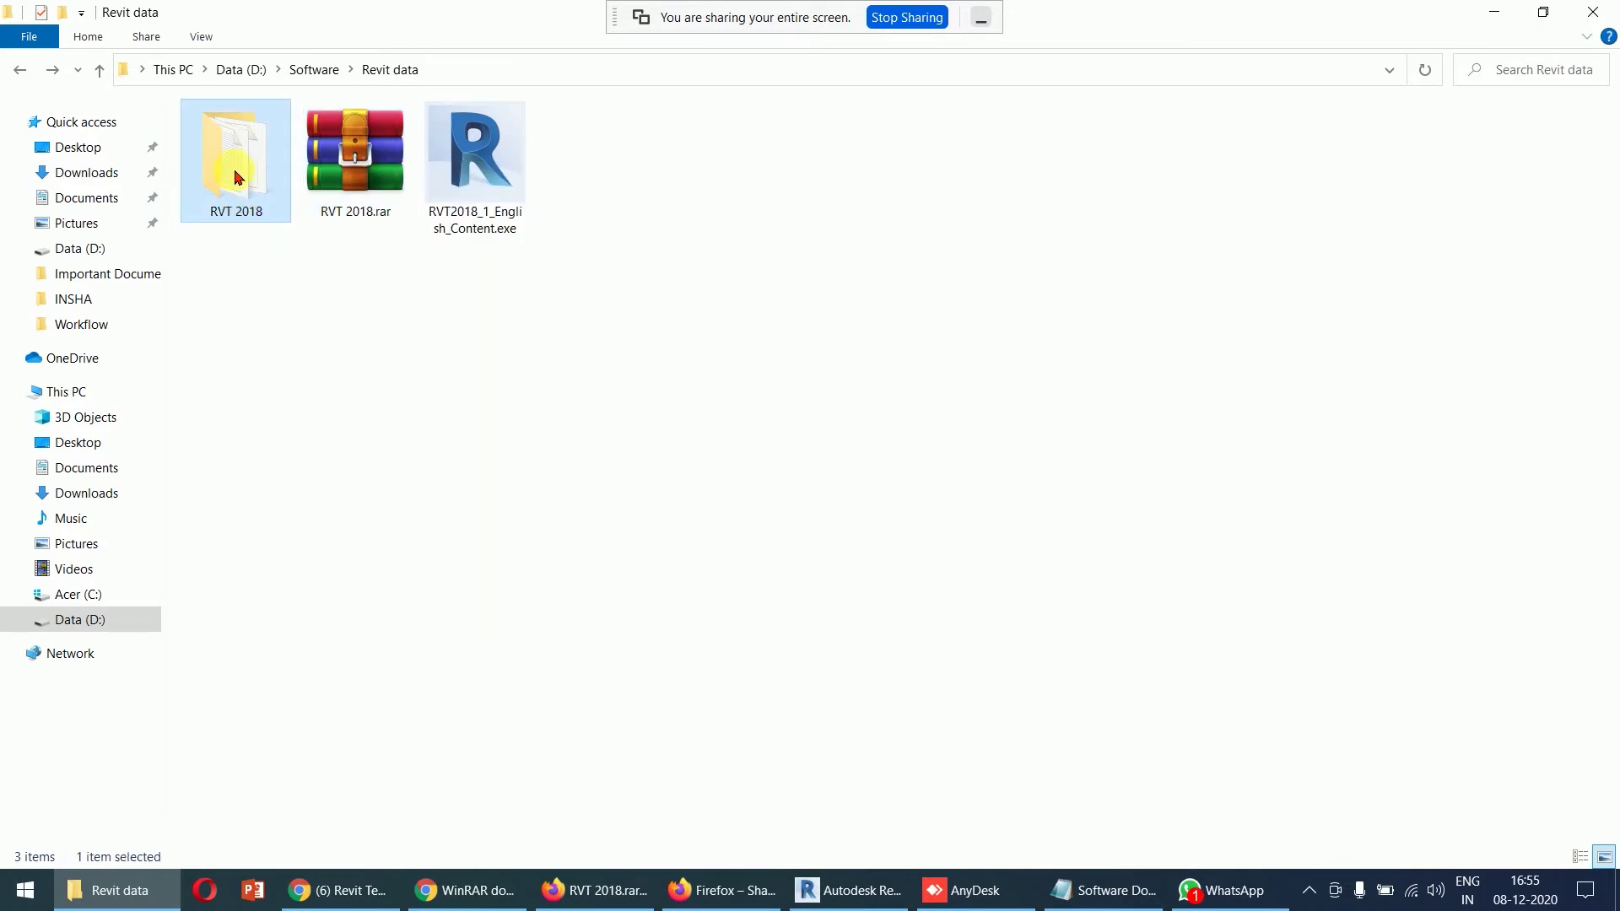
{"action": "double_click", "coordinate": [257, 192]}
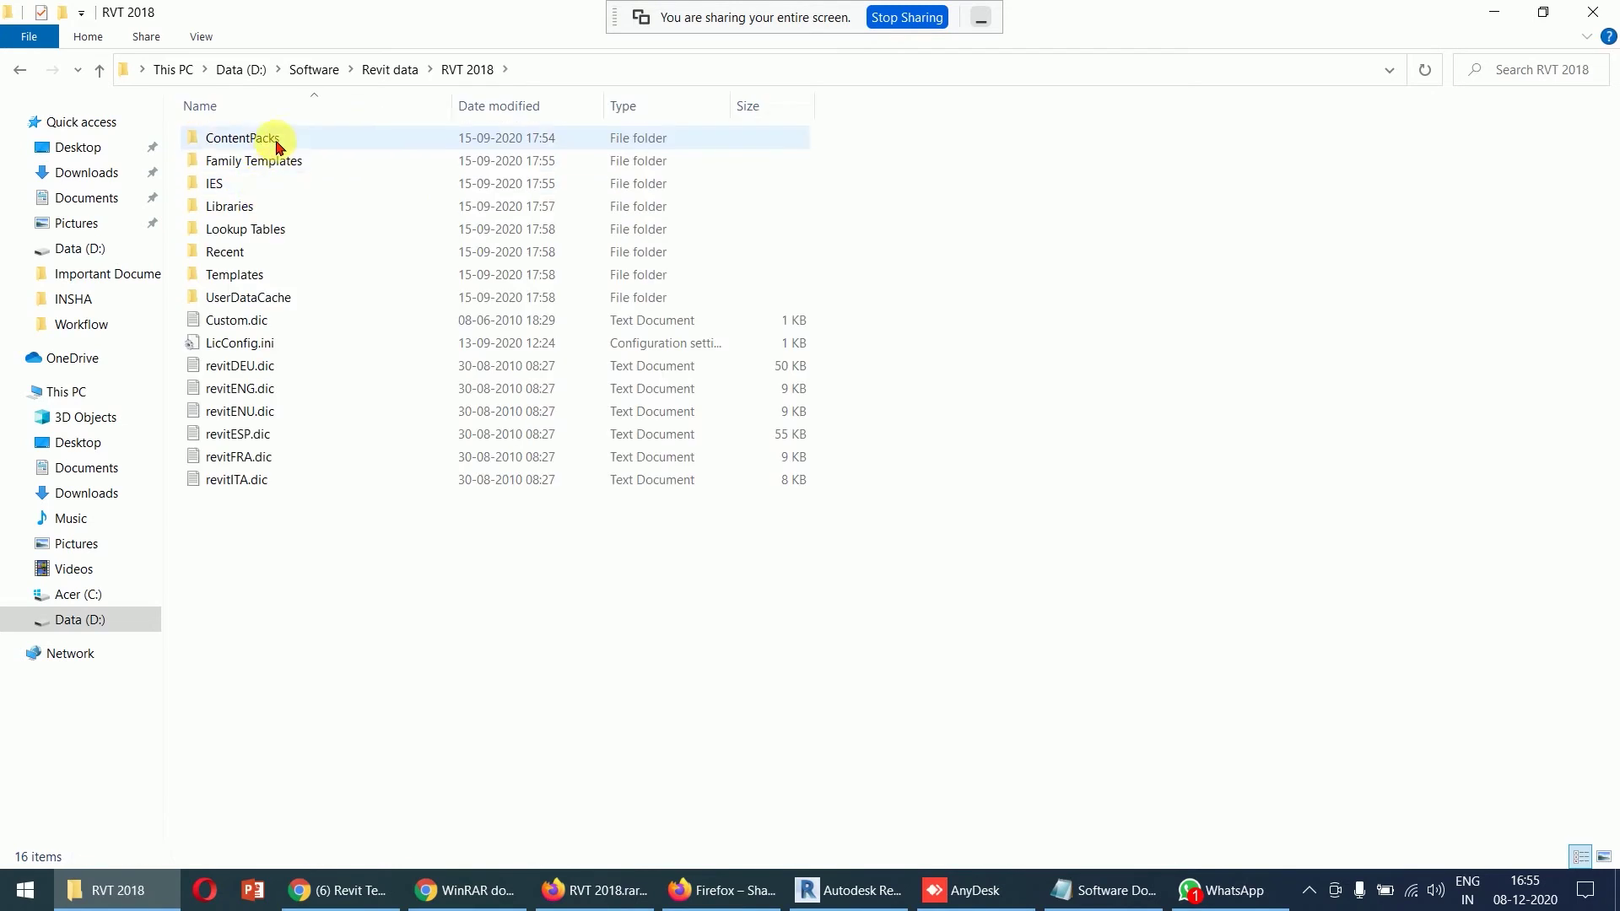
{"action": "left_click", "coordinate": [264, 213]}
{"action": "left_click", "coordinate": [266, 275]}
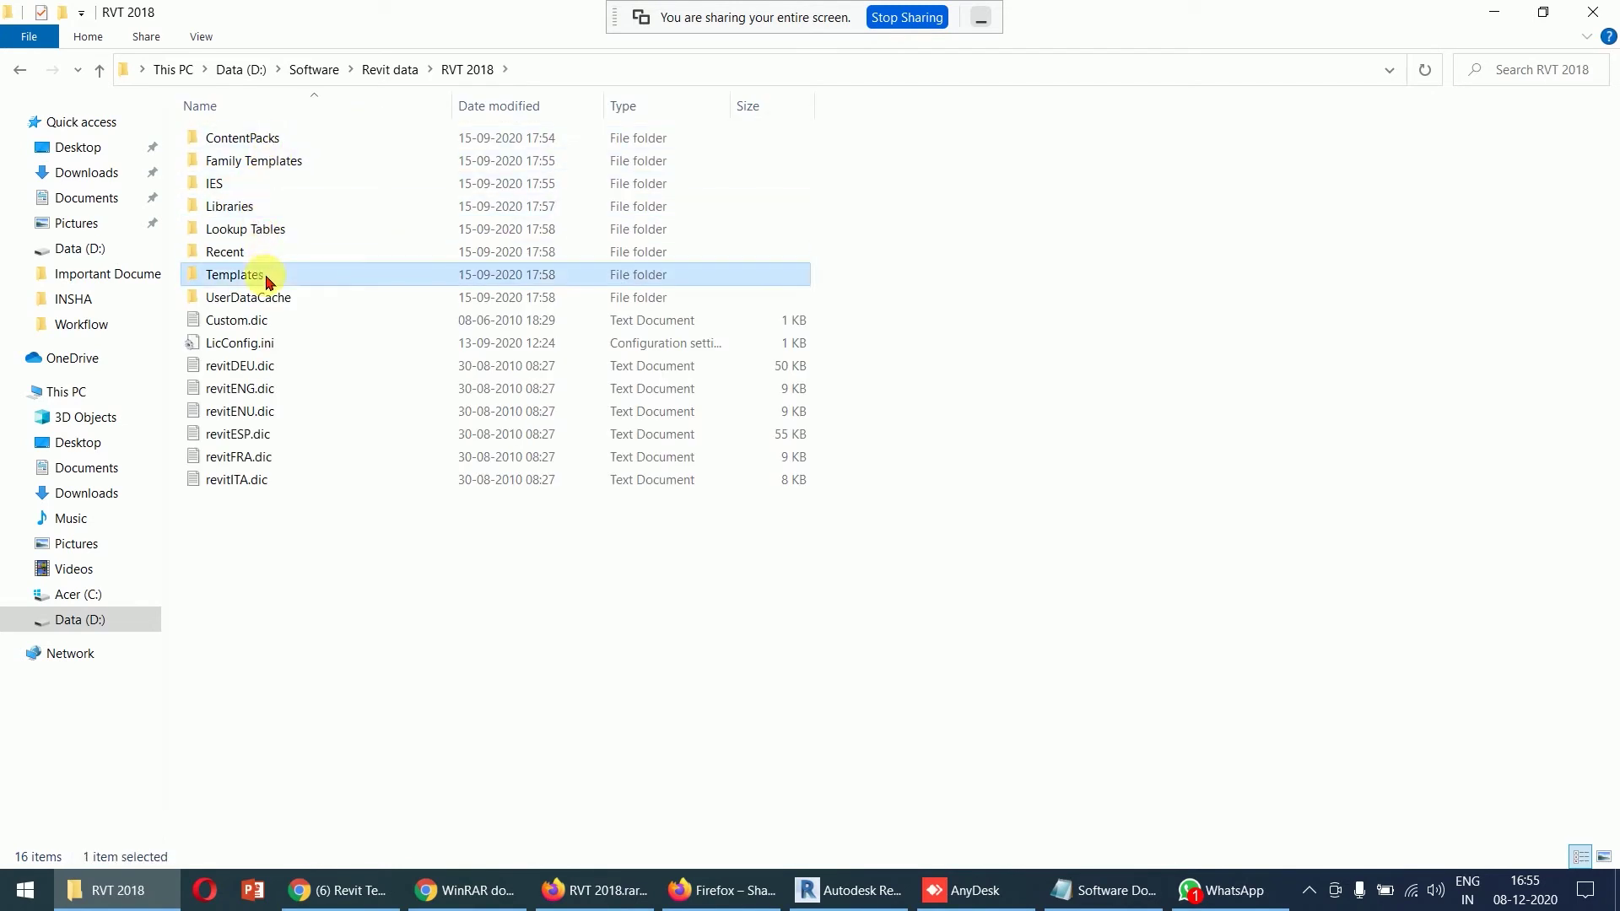
{"action": "double_click", "coordinate": [267, 275]}
{"action": "key", "text": "super+Down"}
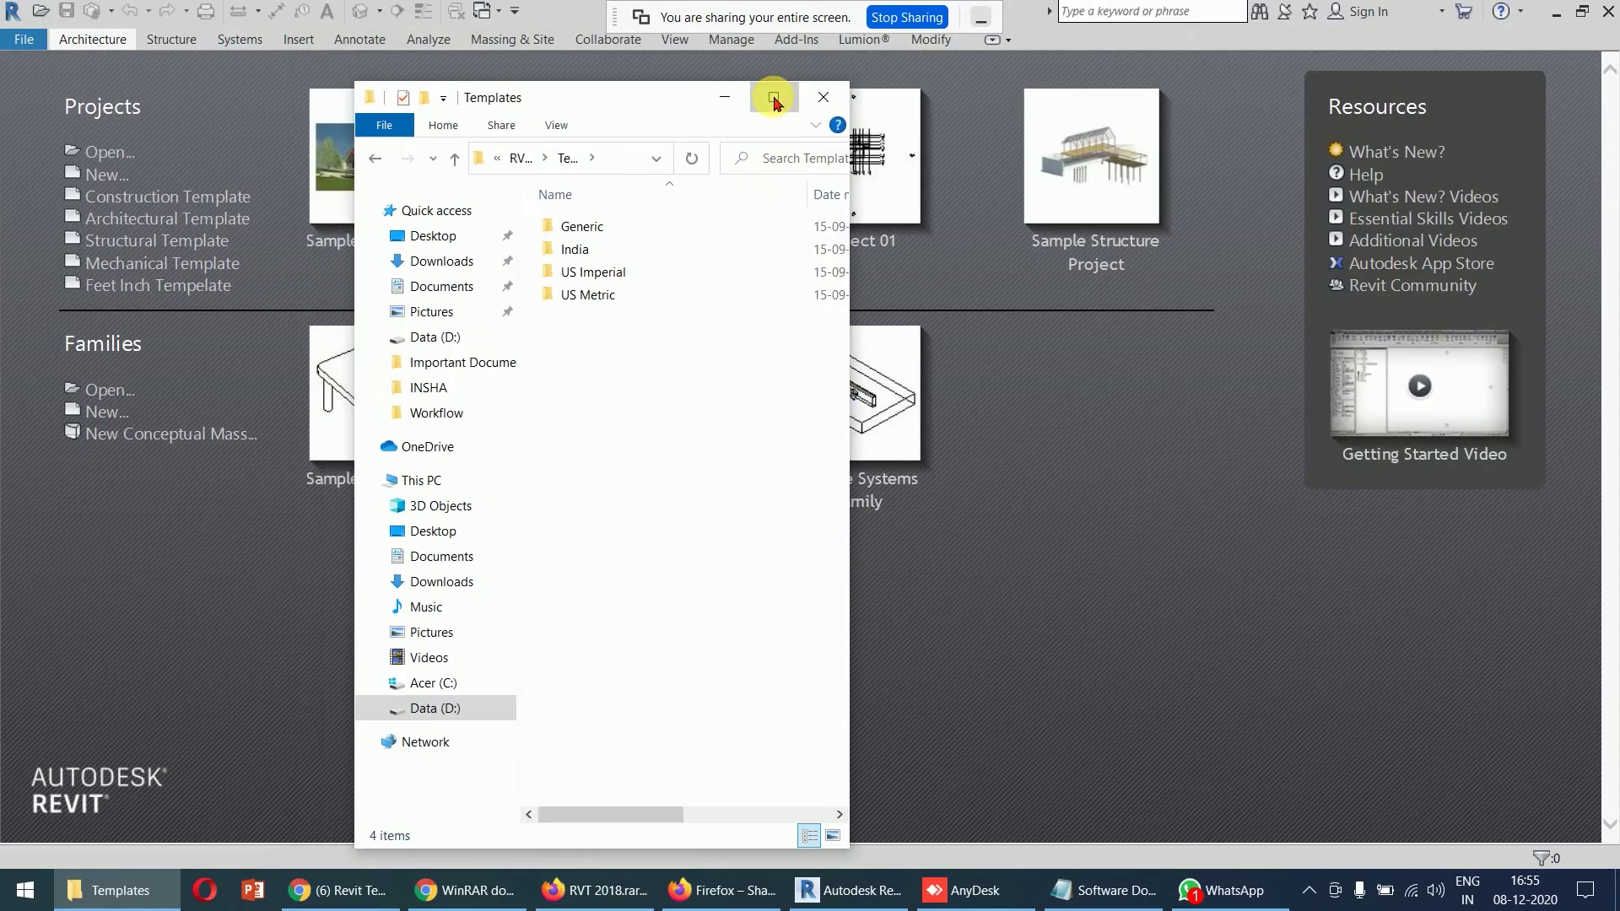
{"action": "left_click", "coordinate": [773, 97]}
{"action": "left_click", "coordinate": [262, 207]}
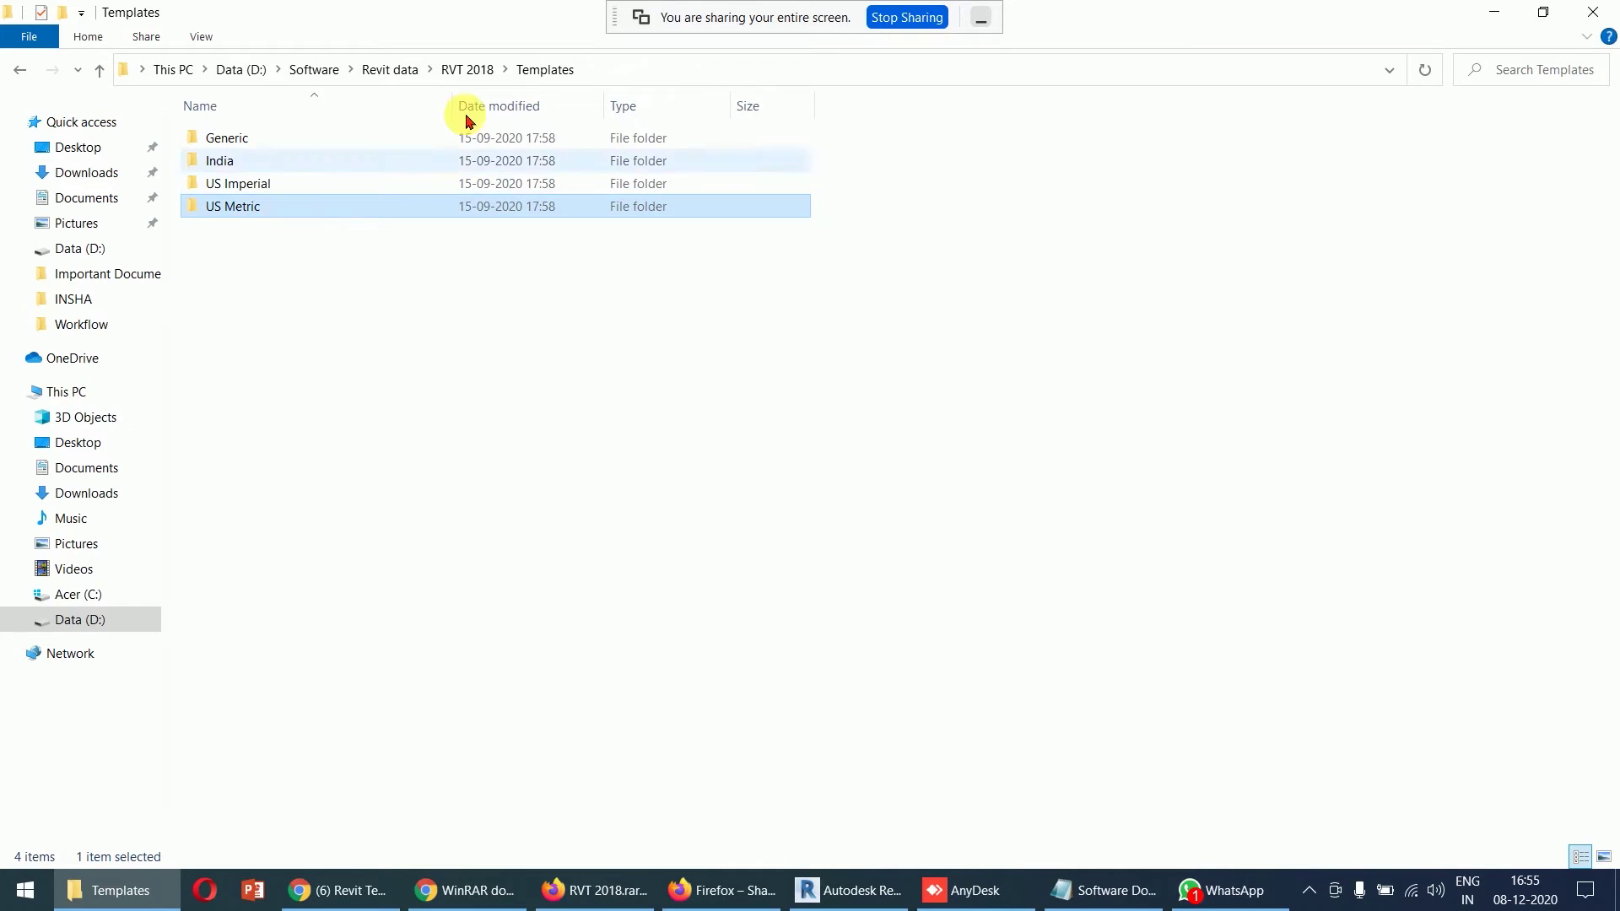
{"action": "left_click", "coordinate": [467, 70]}
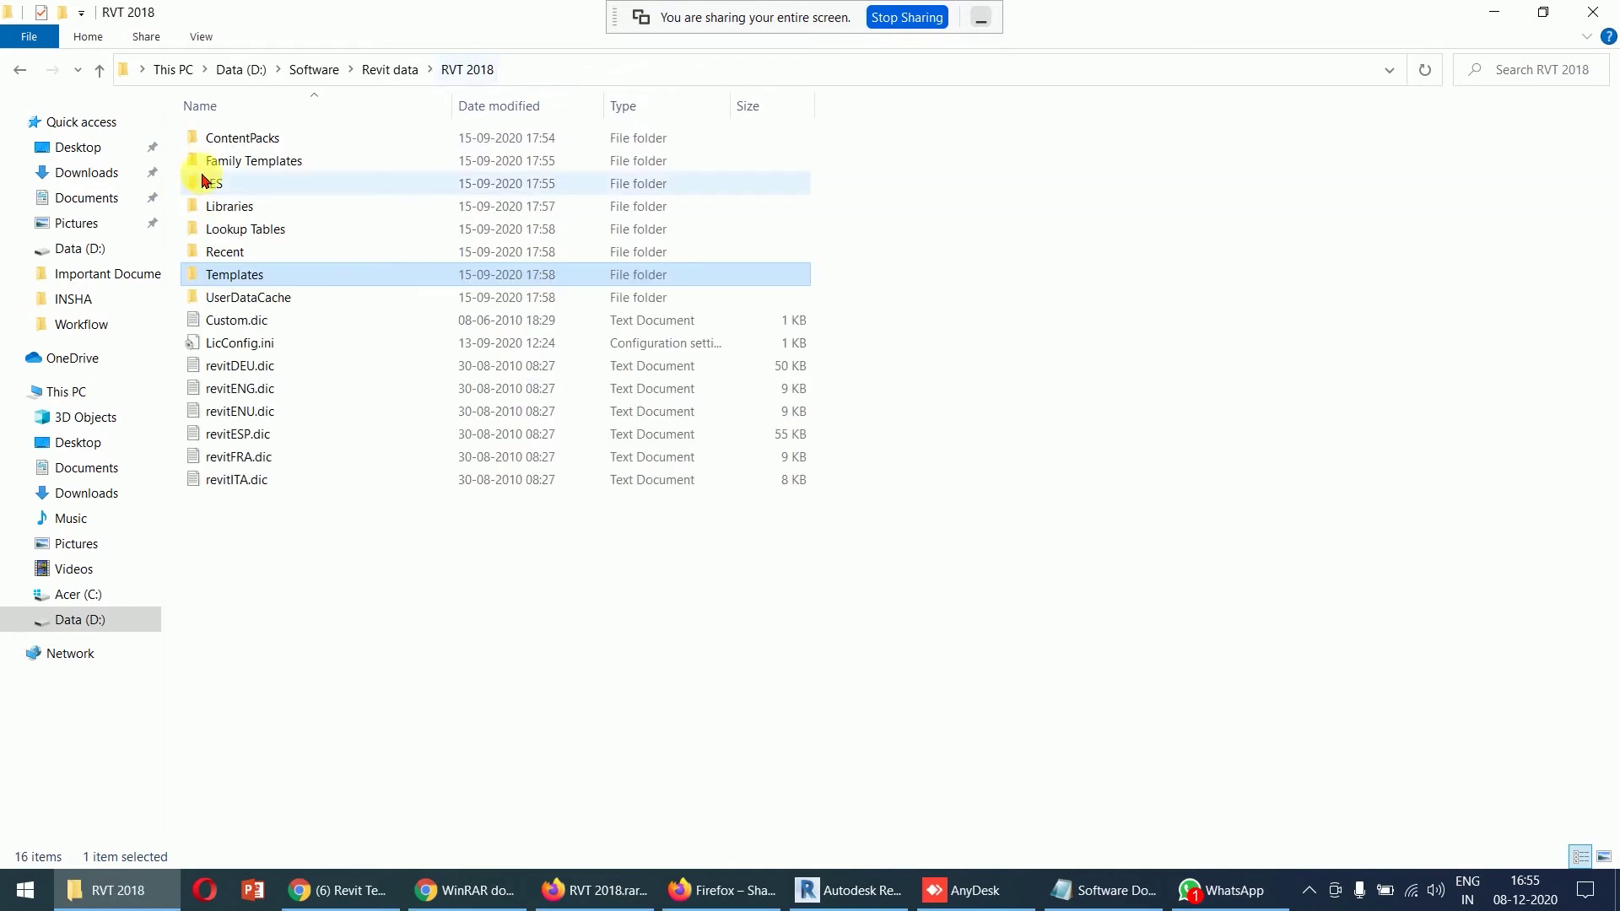
{"action": "left_click", "coordinate": [390, 70]}
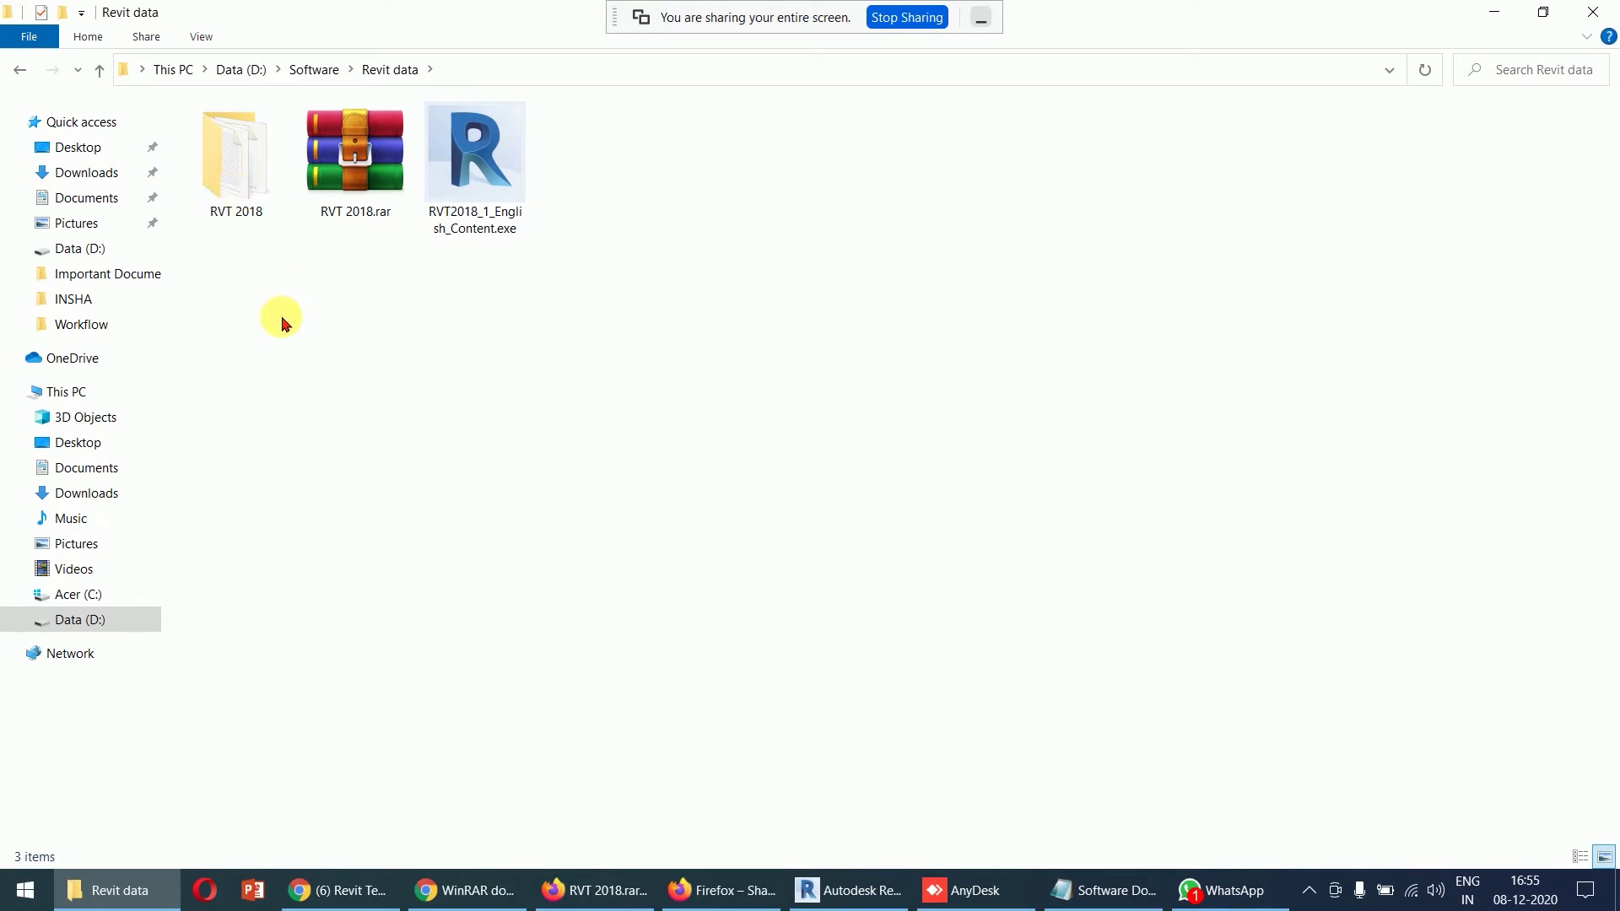
{"action": "left_click", "coordinate": [251, 211]}
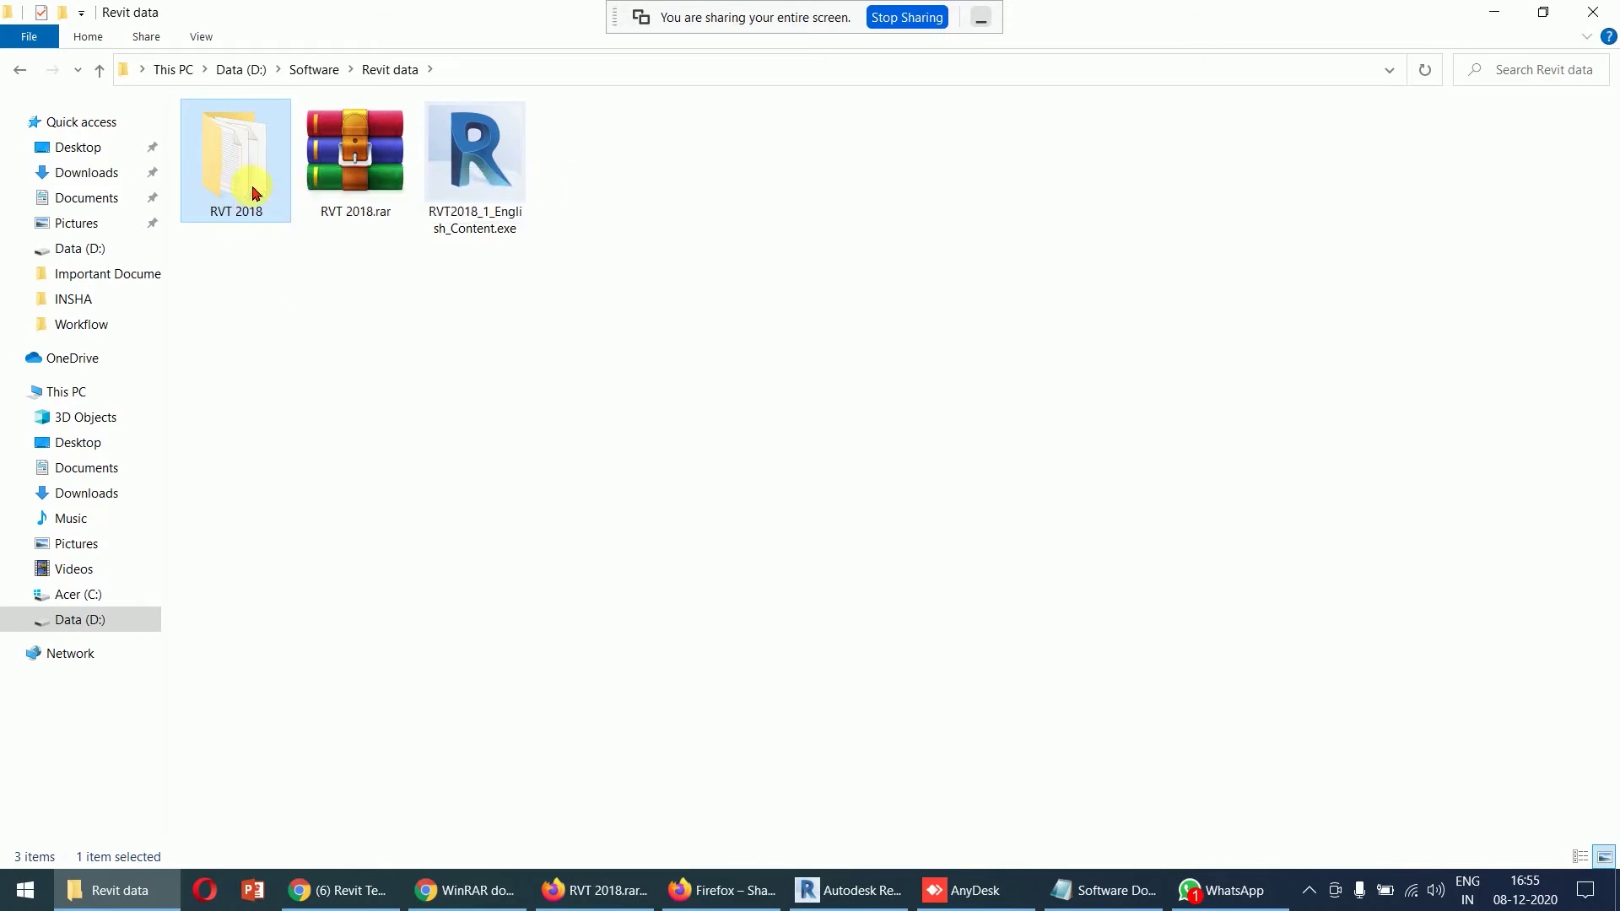
{"action": "right_click", "coordinate": [253, 189]}
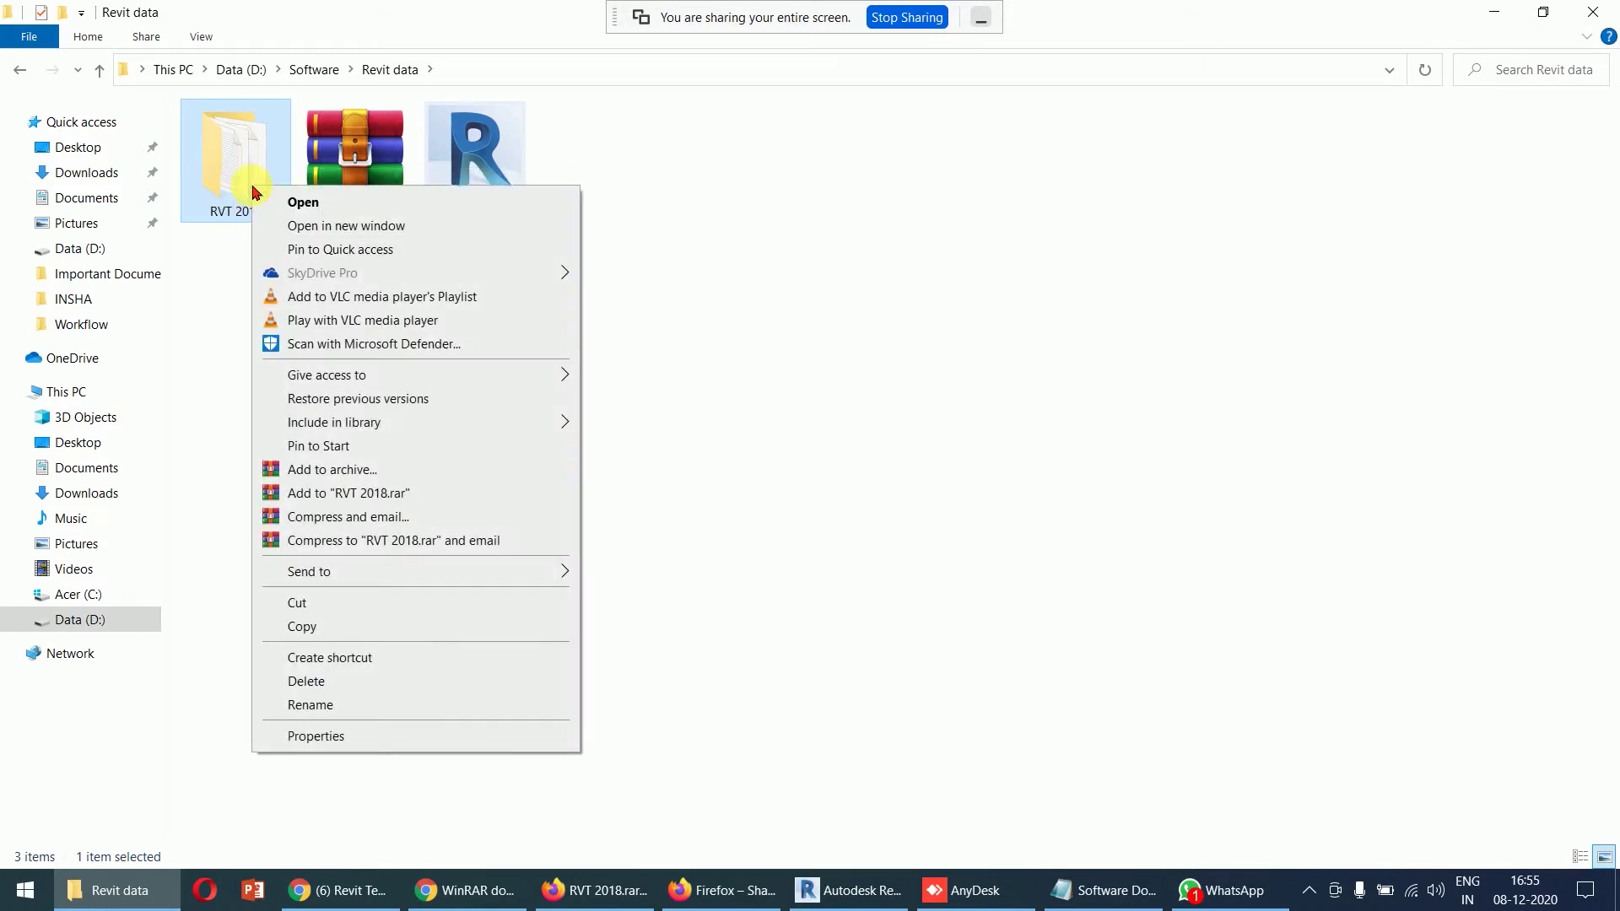
{"action": "left_click", "coordinate": [313, 627]}
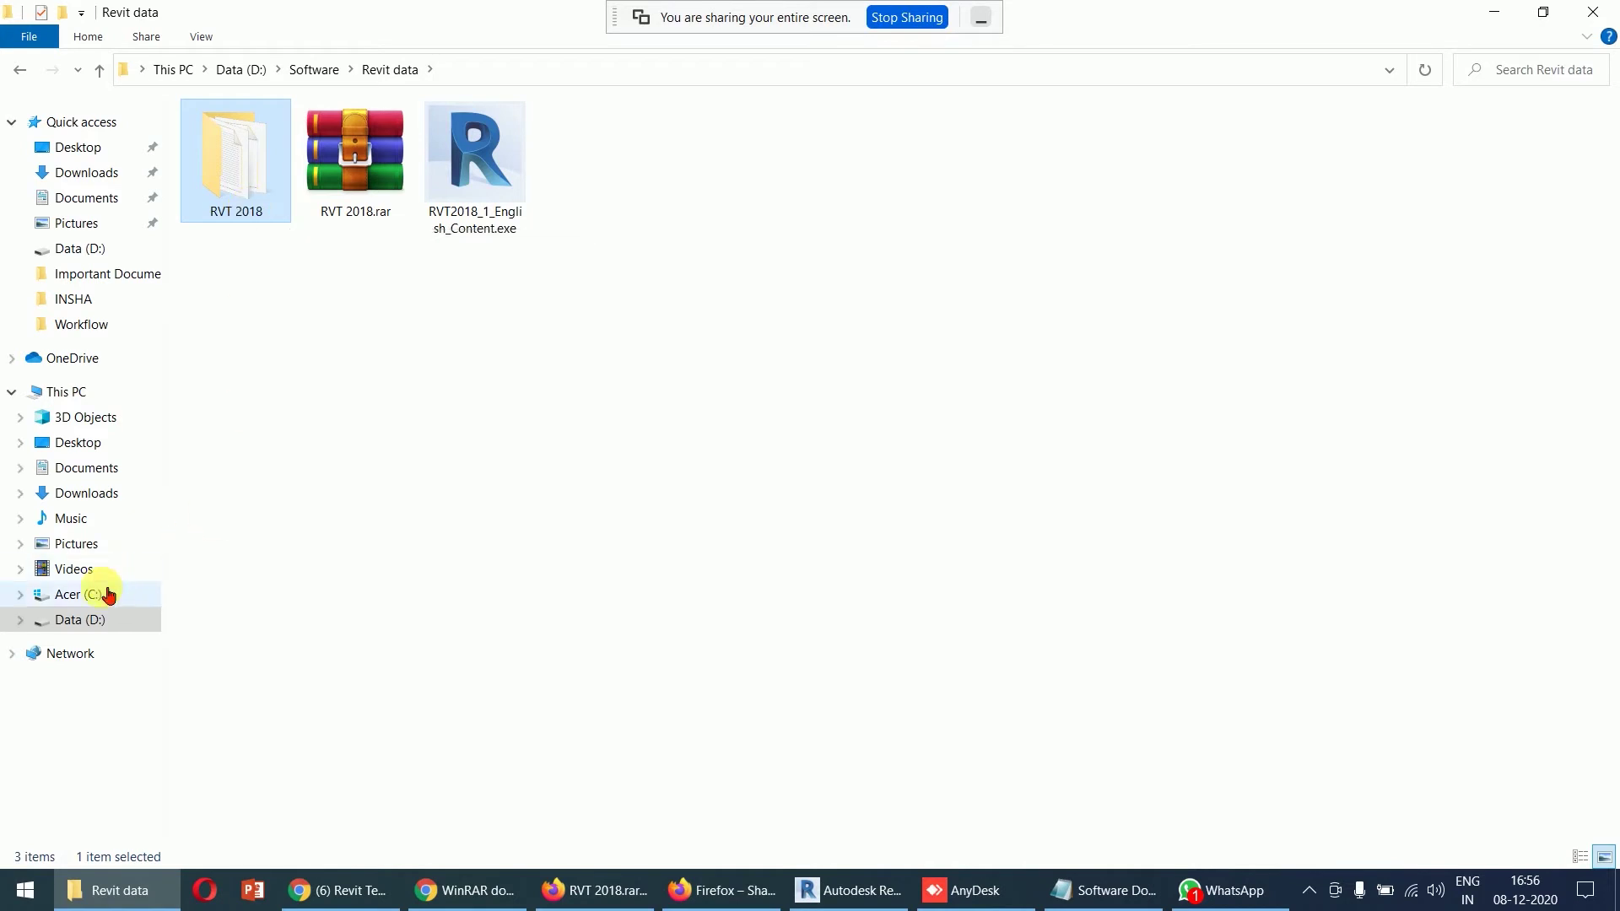
{"action": "left_click", "coordinate": [107, 594]}
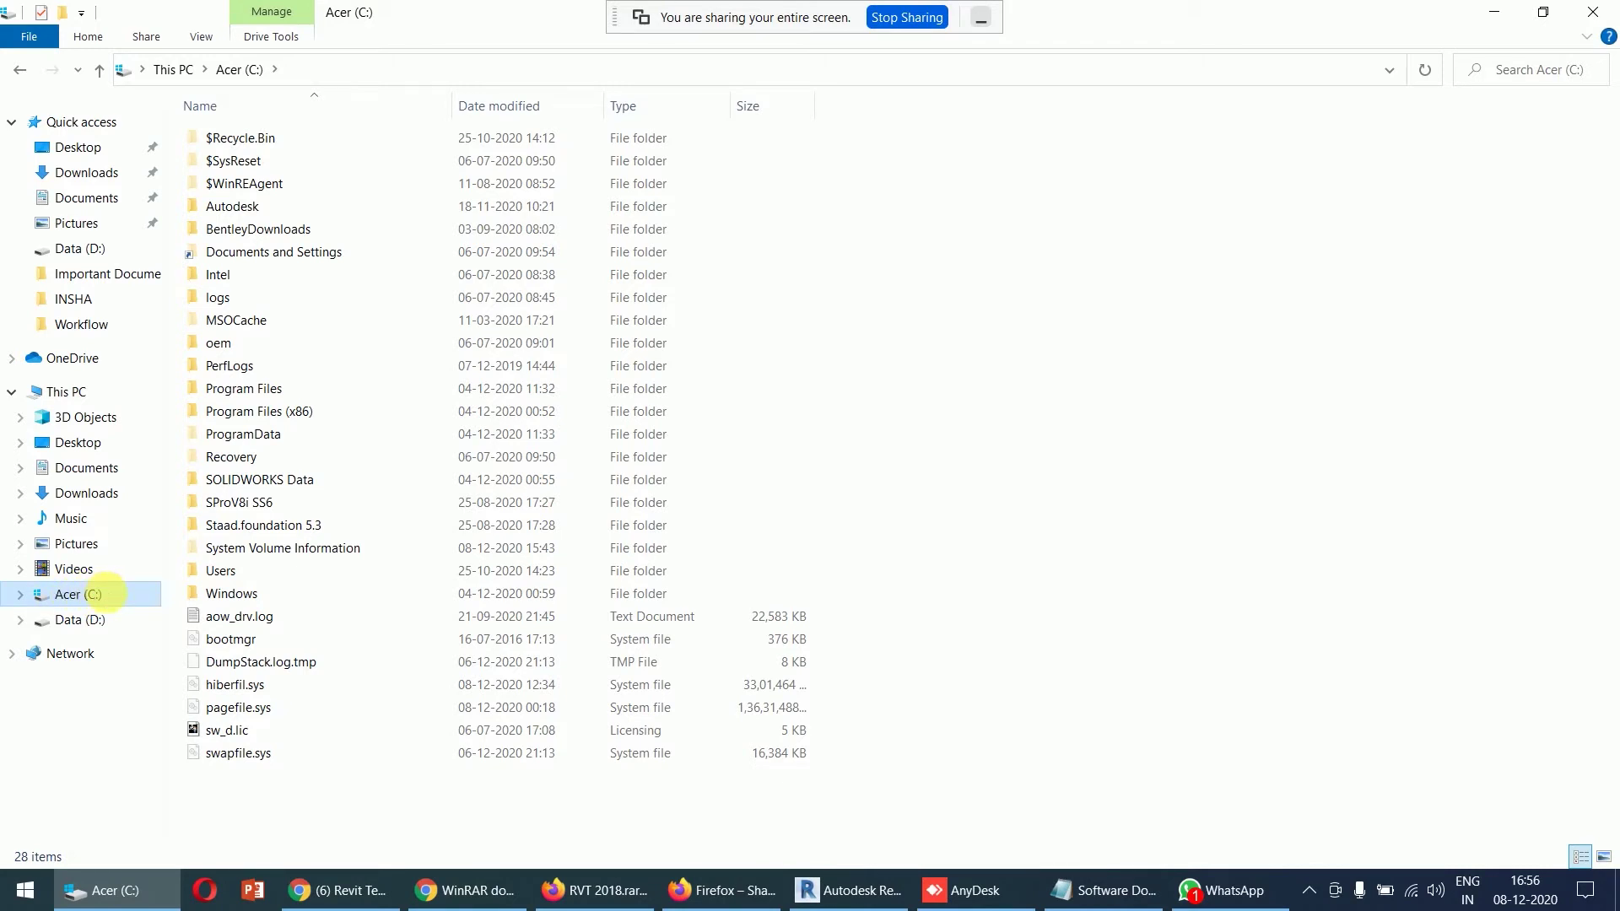
{"action": "left_click", "coordinate": [237, 441]}
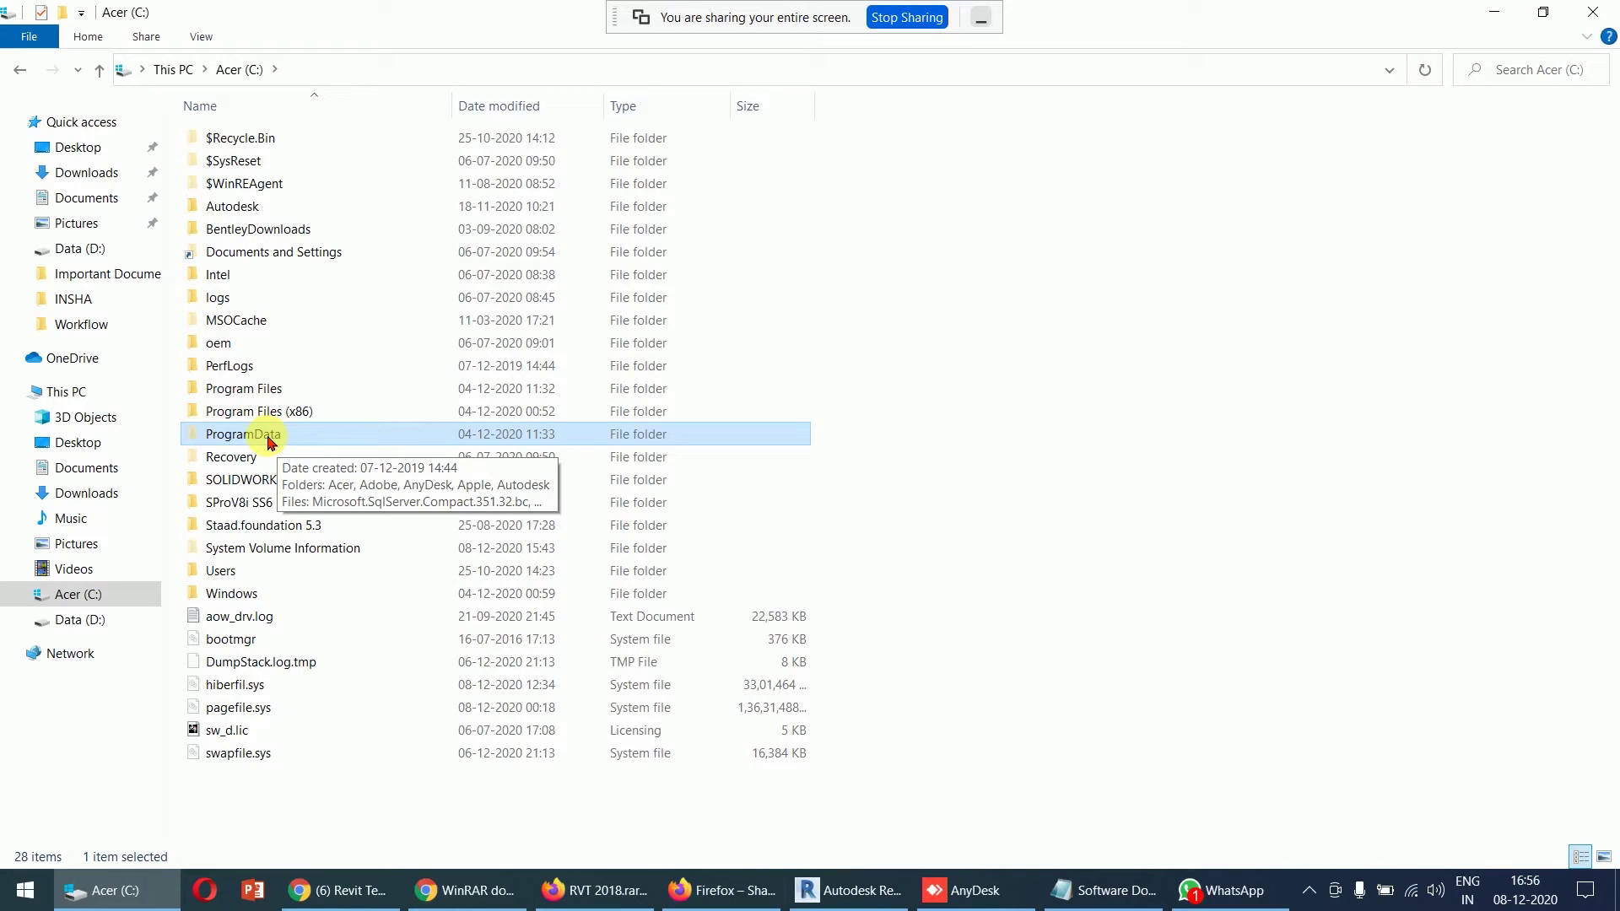
{"action": "left_click", "coordinate": [1002, 452]}
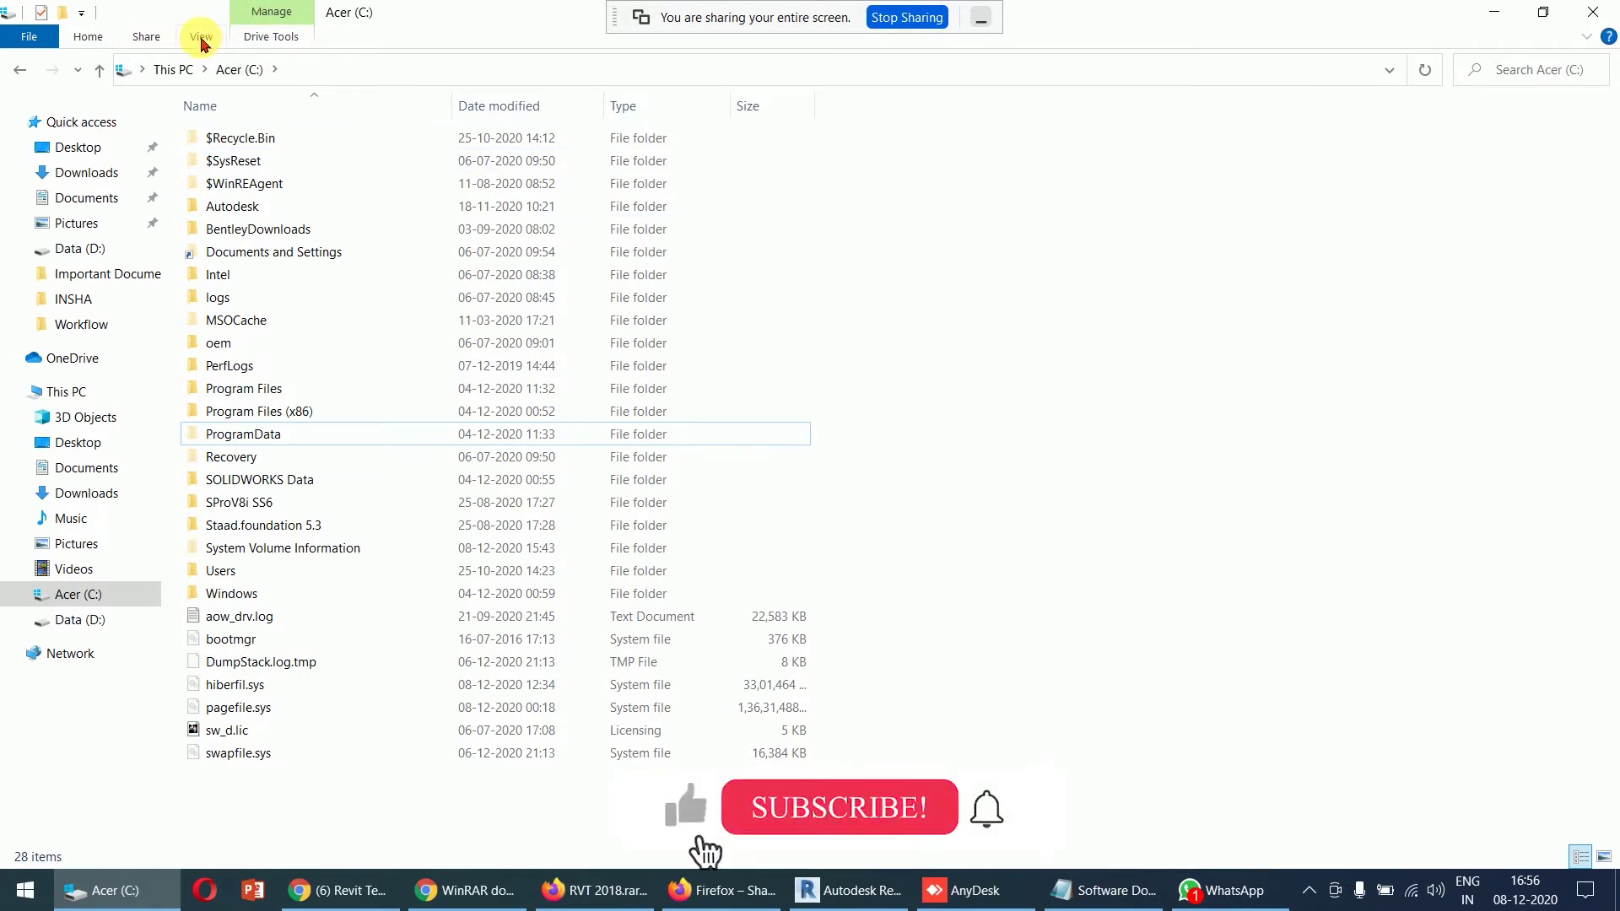
- Untick 'Hide protected operating system files' in Folder Options, confirm, apply, and select ProgramData
{"action": "left_click", "coordinate": [202, 39]}
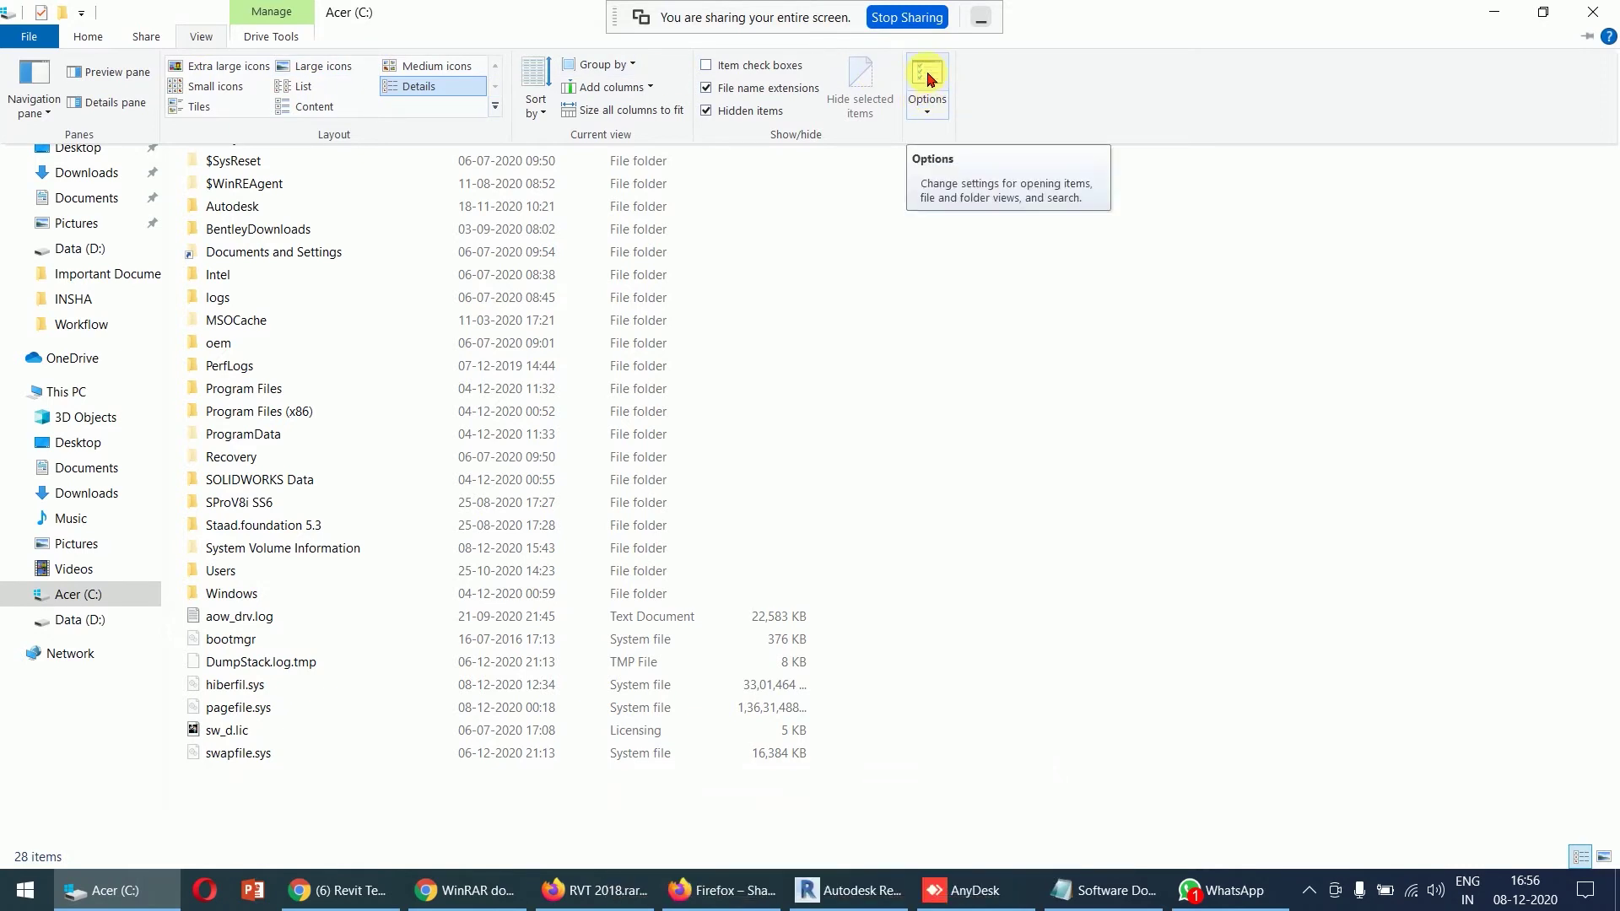
{"action": "left_click", "coordinate": [928, 76]}
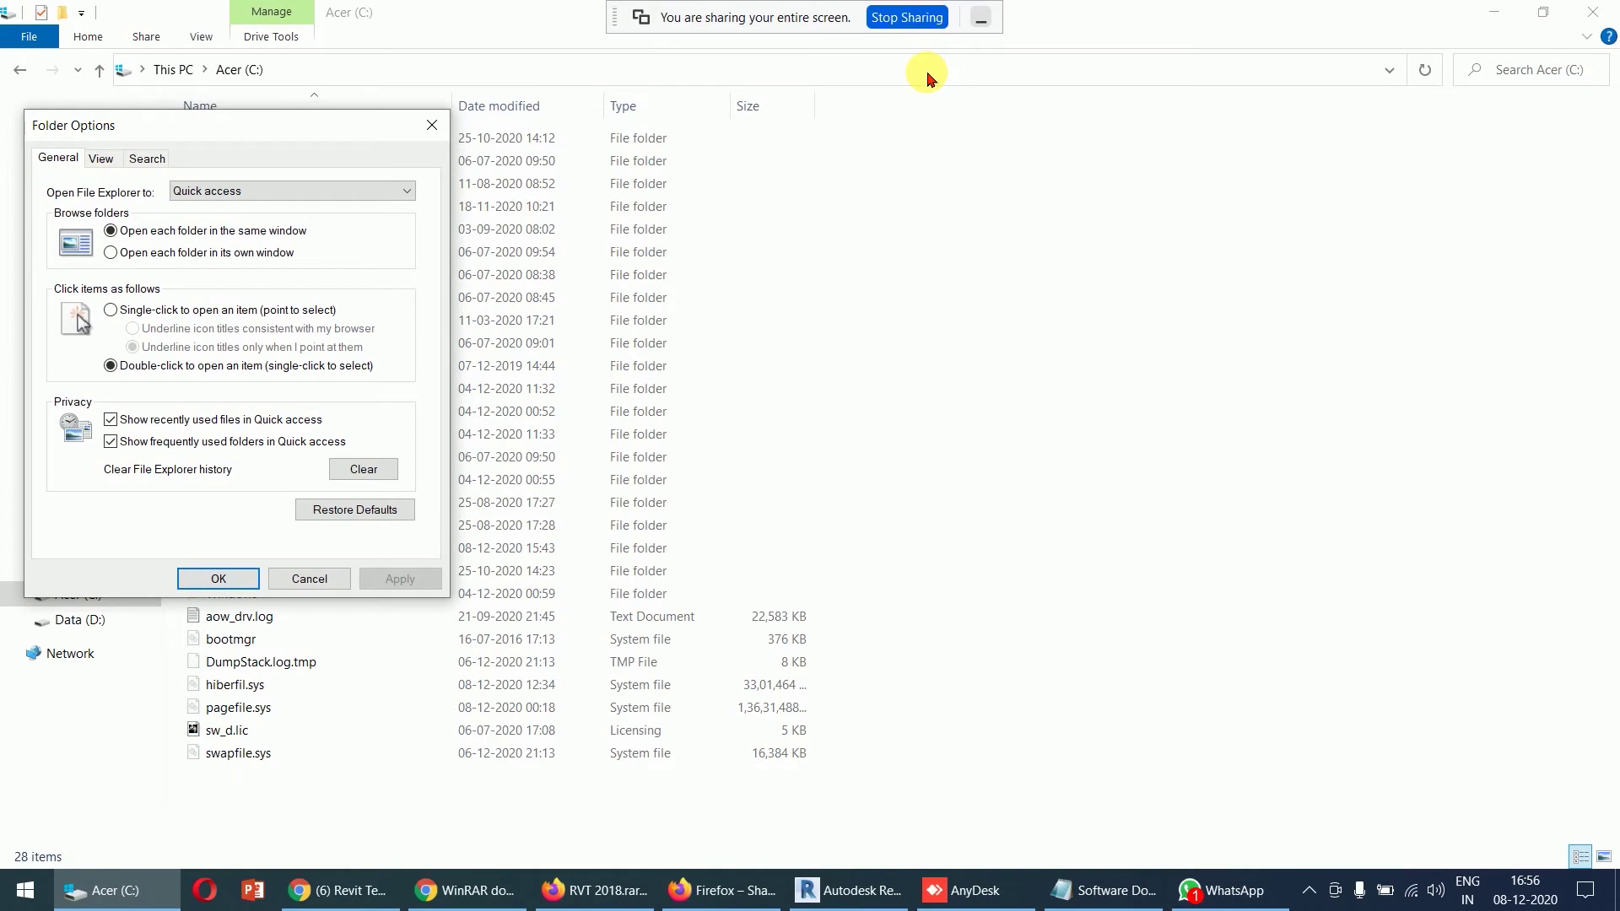
{"action": "left_click_drag", "start_coordinate": [290, 134], "coordinate": [364, 102]}
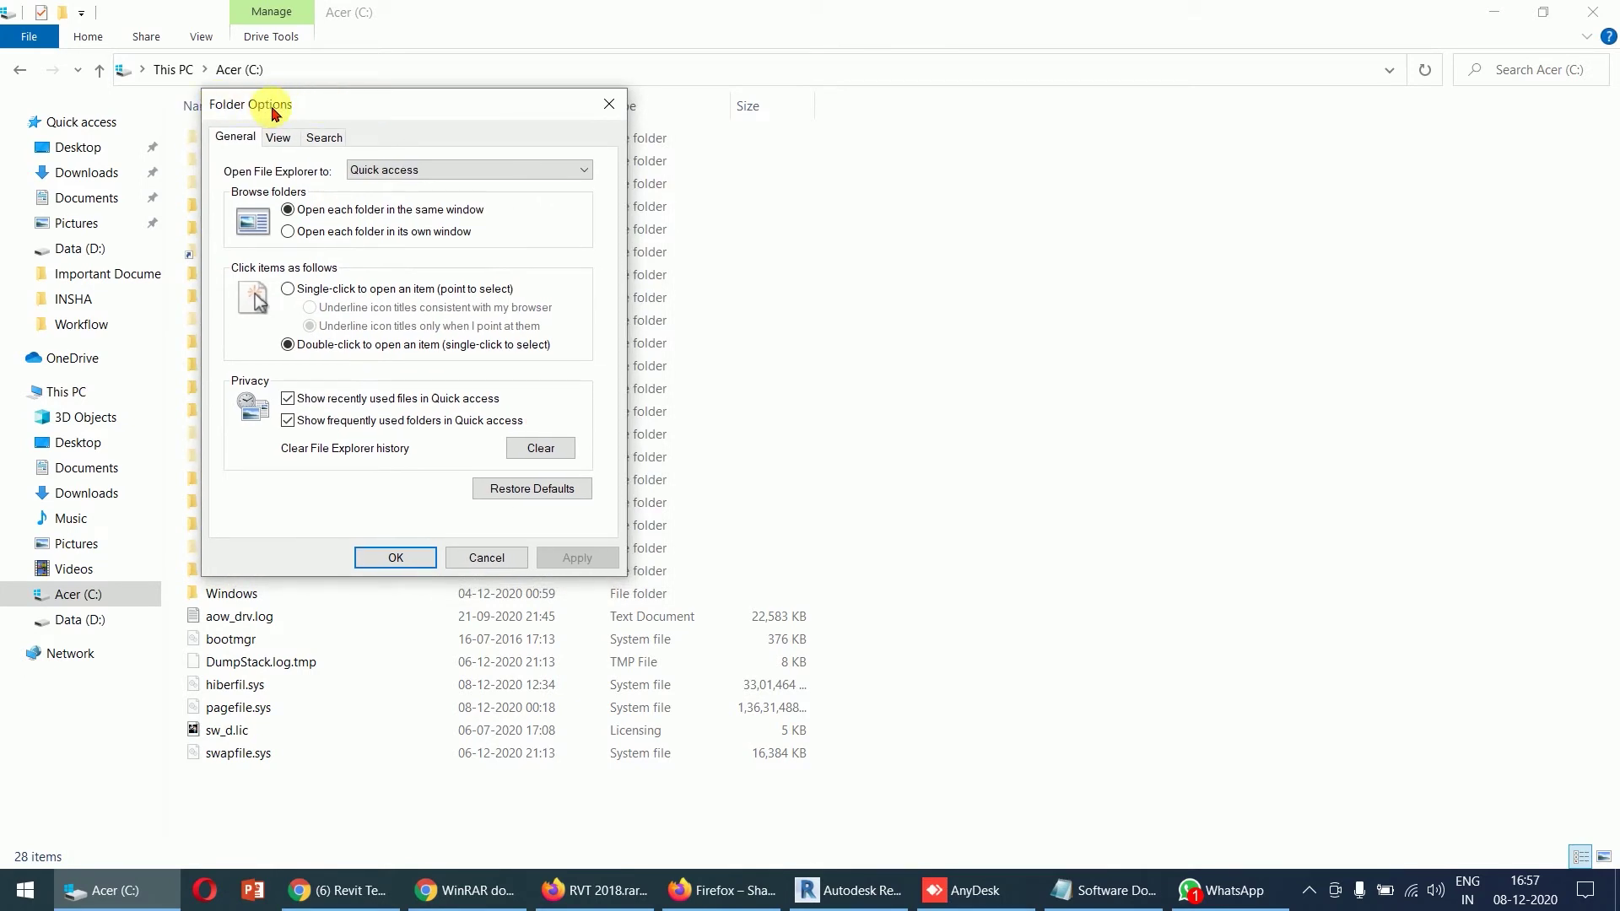
{"action": "left_click", "coordinate": [279, 141]}
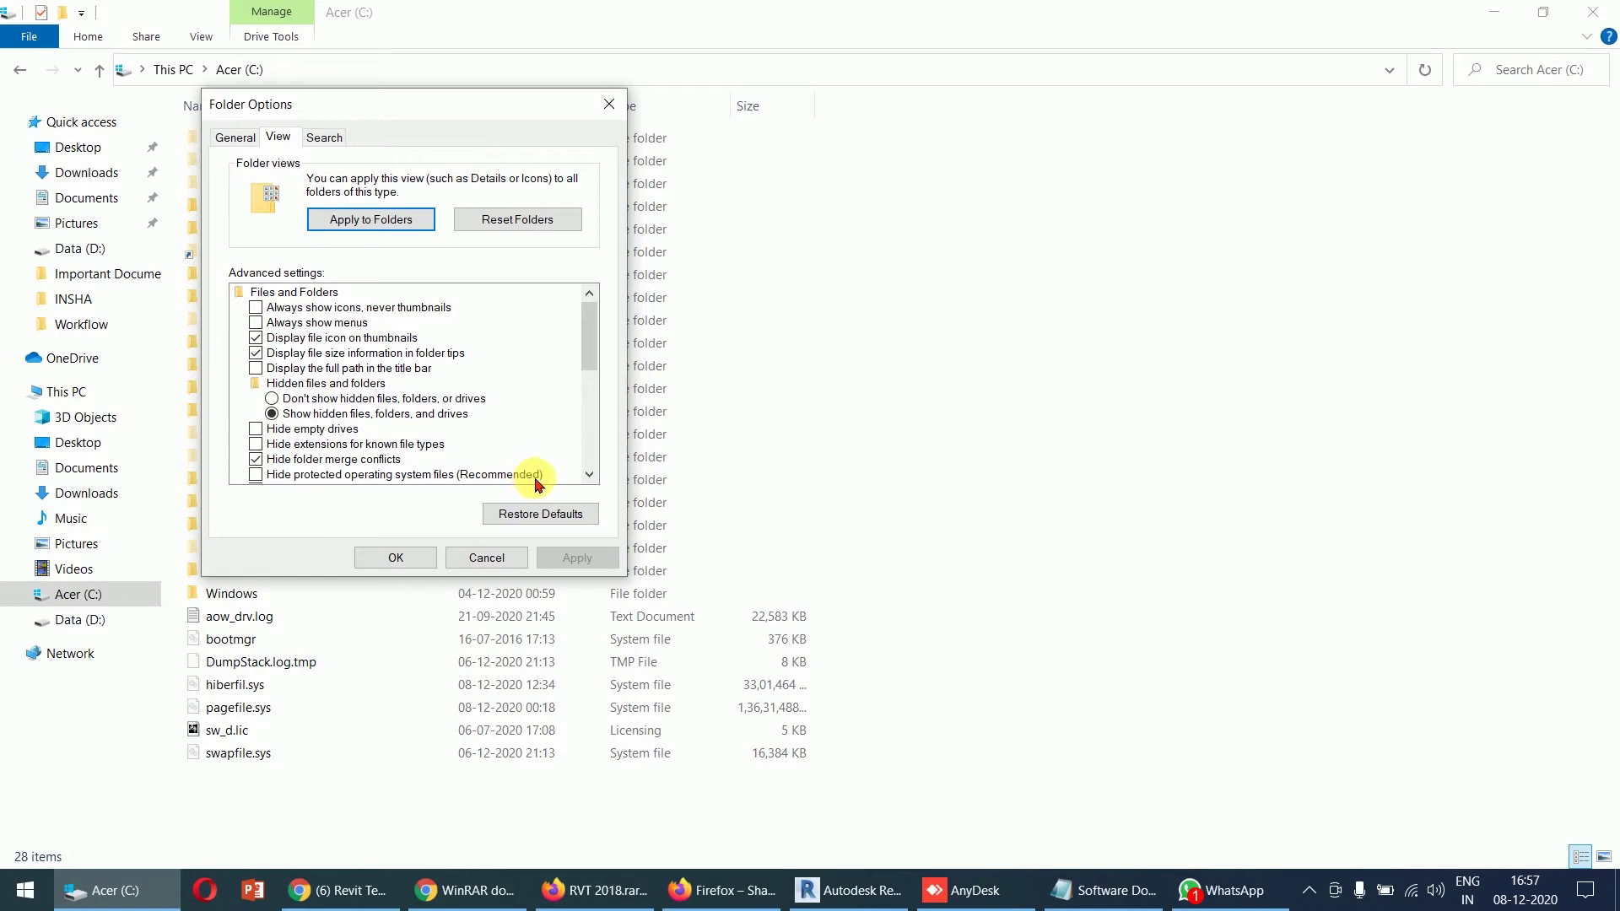
{"action": "left_click", "coordinate": [257, 474]}
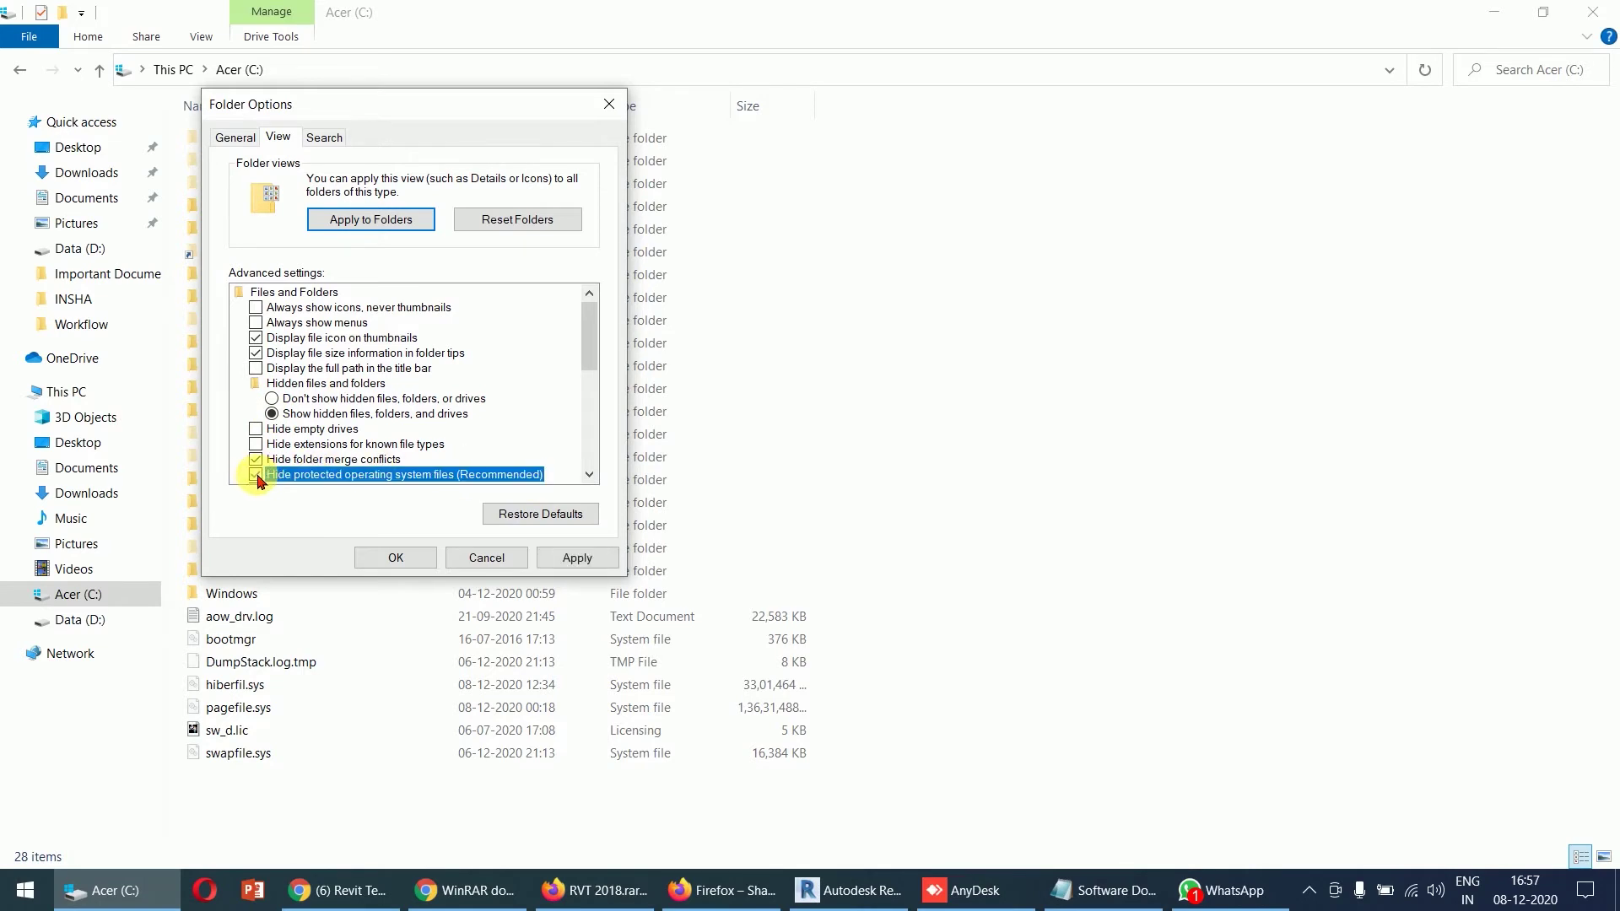
{"action": "left_click", "coordinate": [256, 475]}
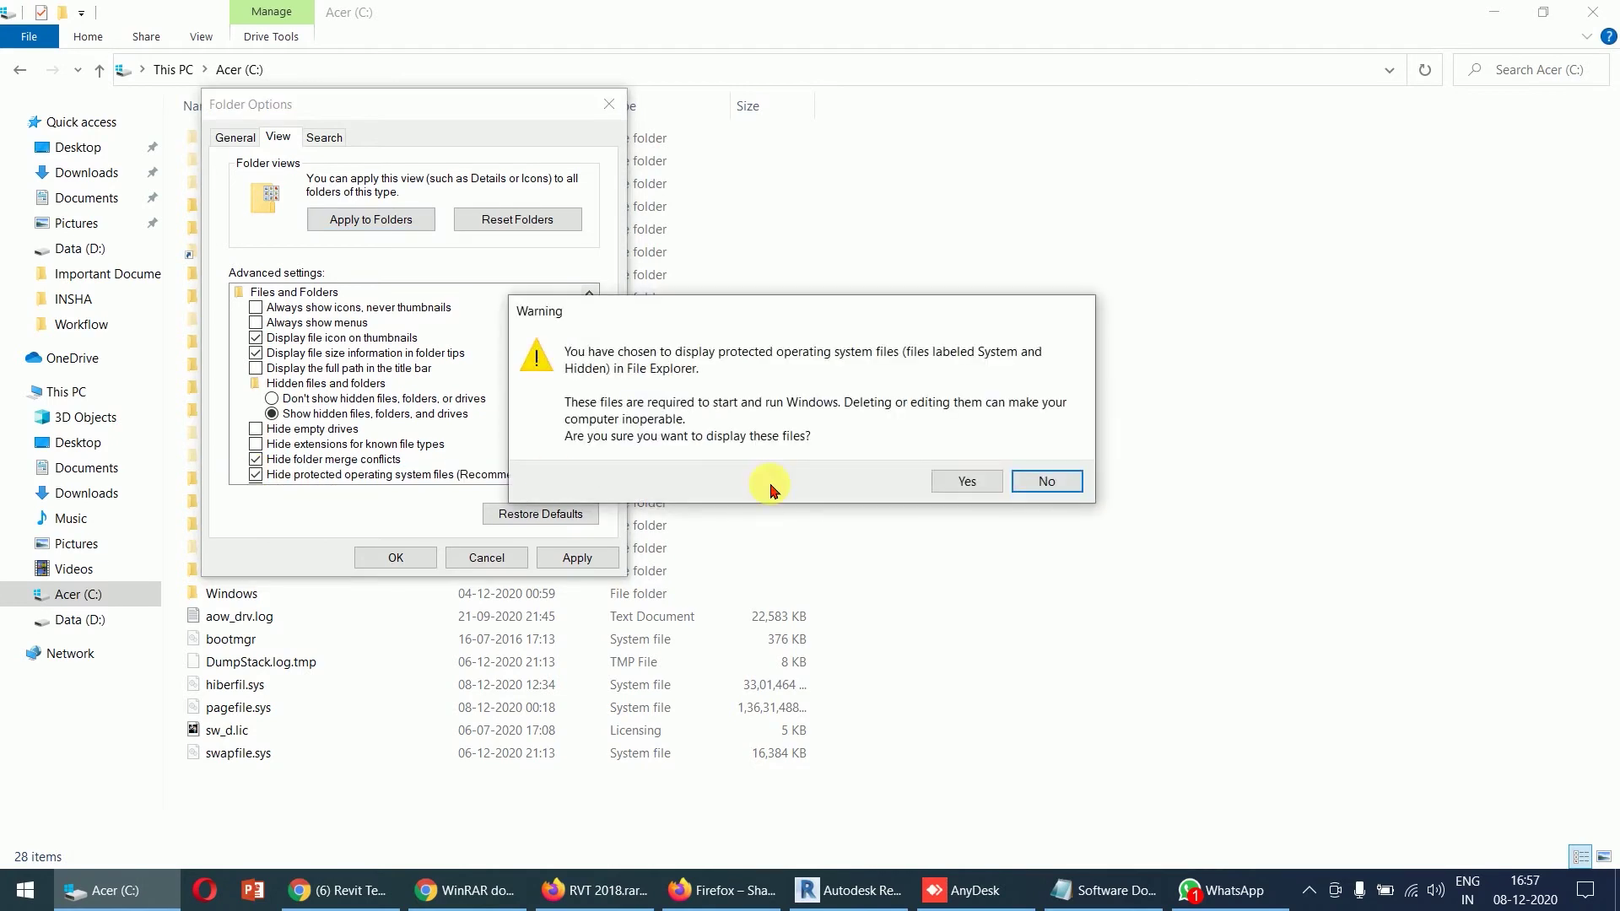
{"action": "left_click", "coordinate": [956, 481]}
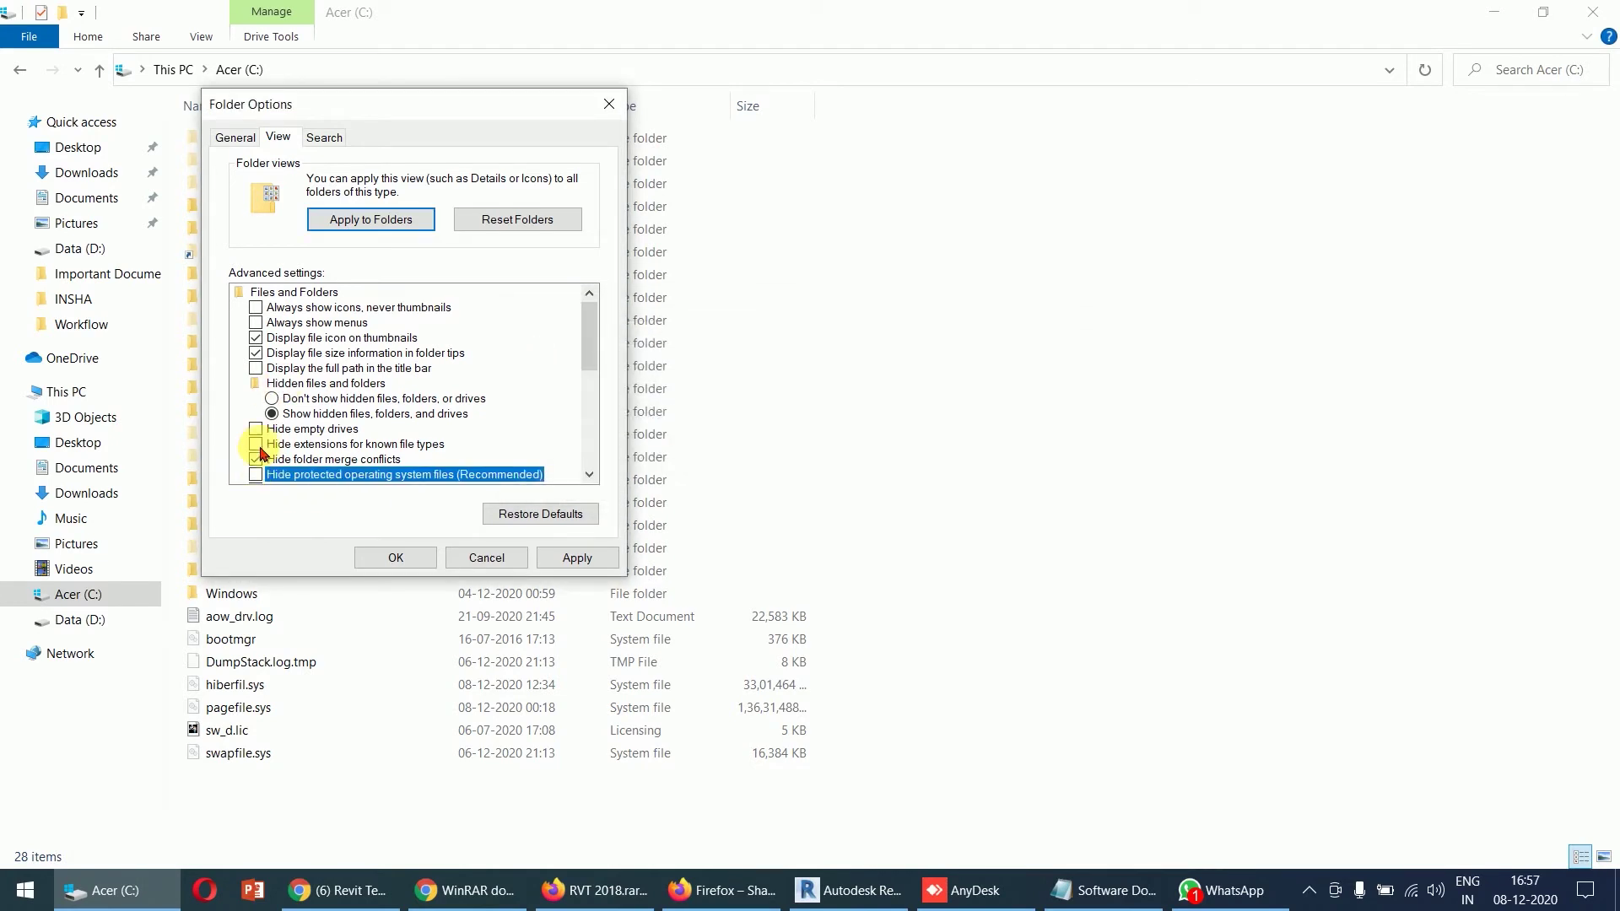
{"action": "left_click", "coordinate": [580, 561]}
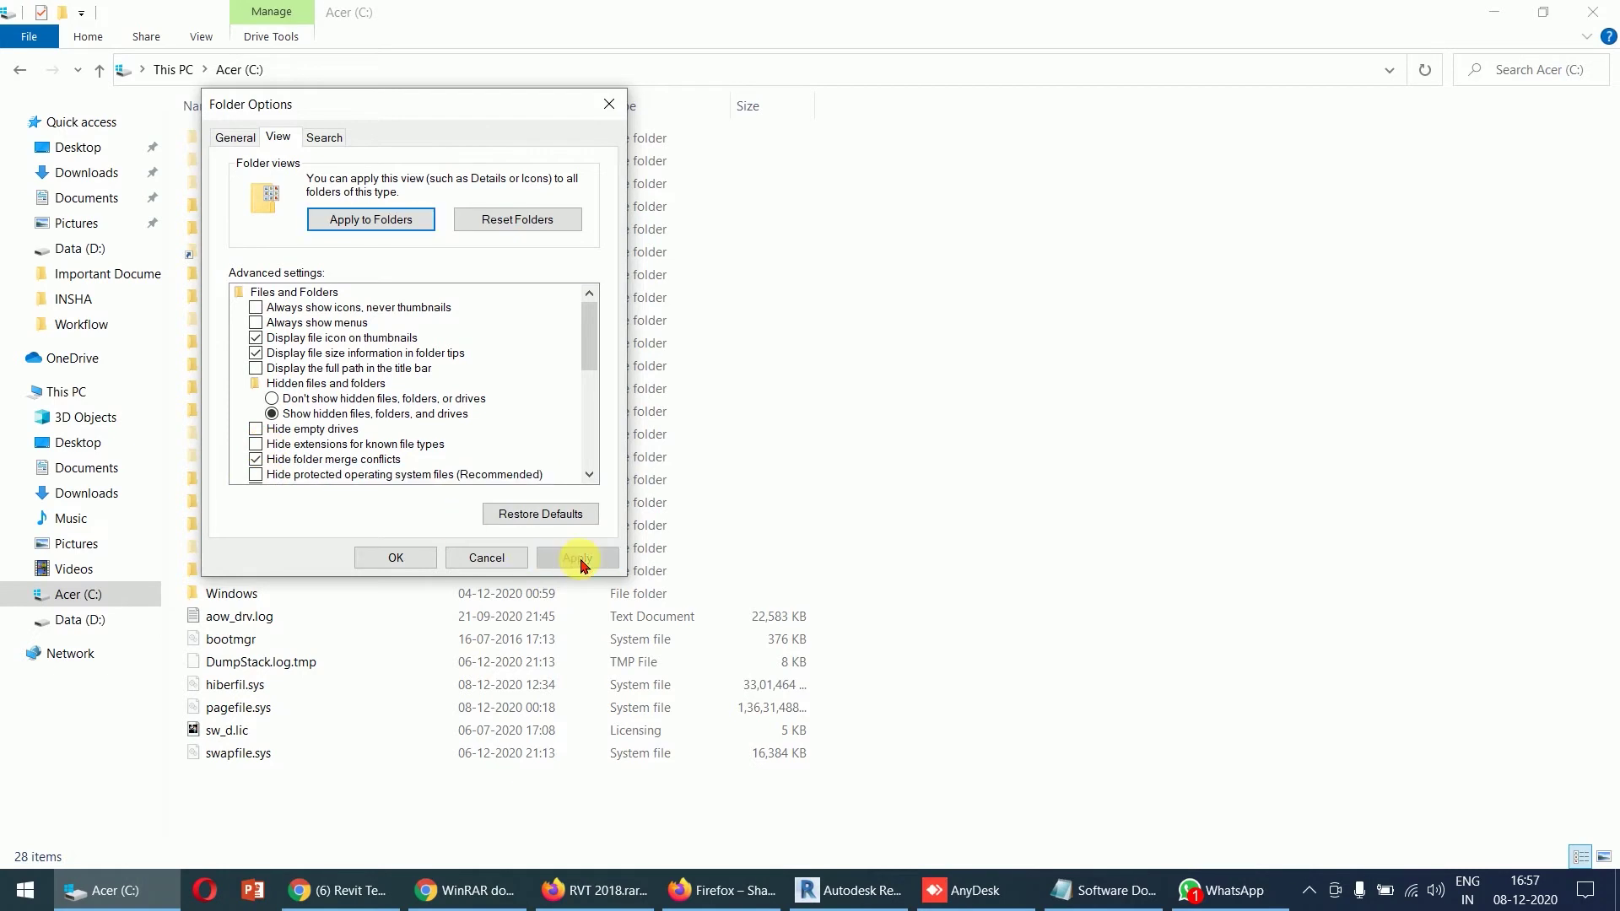
{"action": "left_click", "coordinate": [413, 558]}
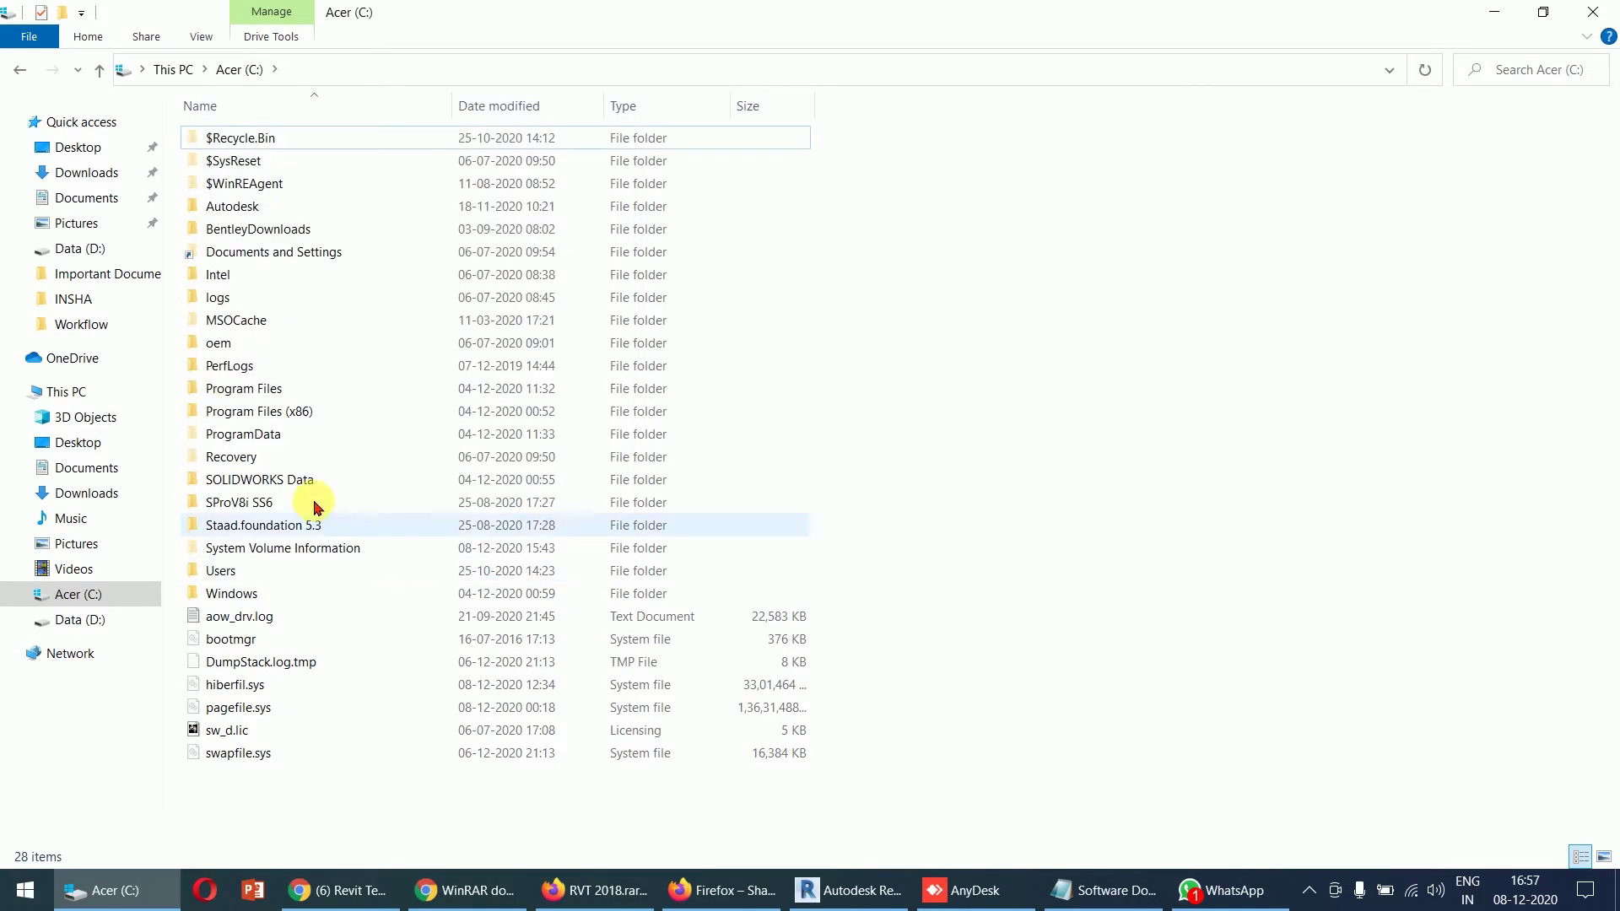
{"action": "left_click", "coordinate": [260, 439]}
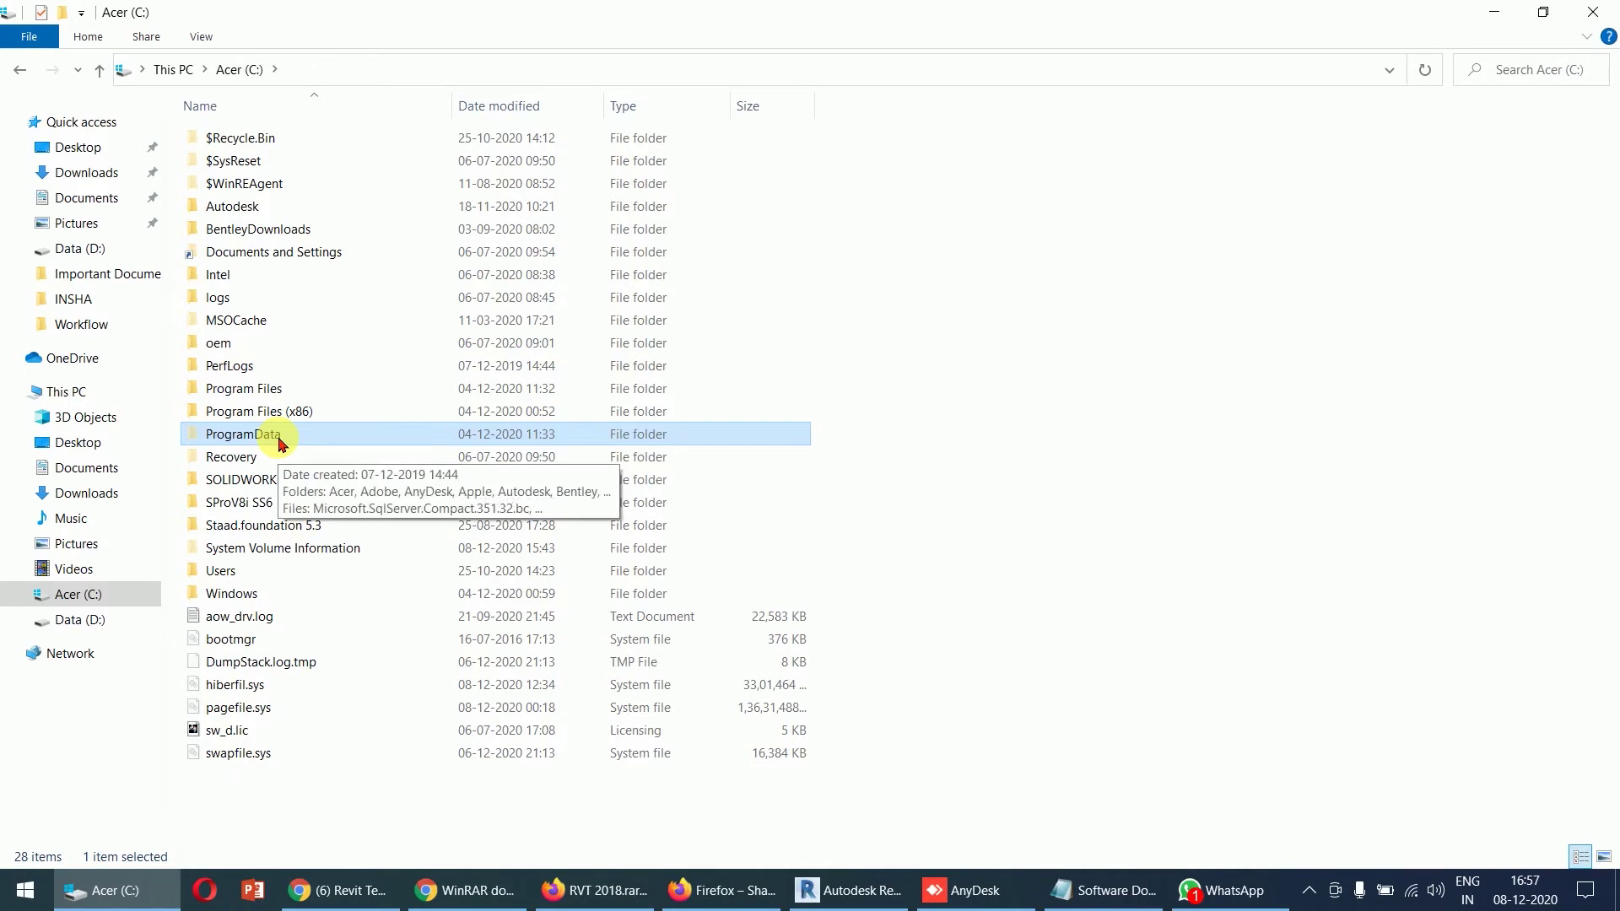
- Browse ProgramData > Autodesk to the RVT 2018 folder, then return to the Revit window
{"action": "double_click", "coordinate": [265, 444]}
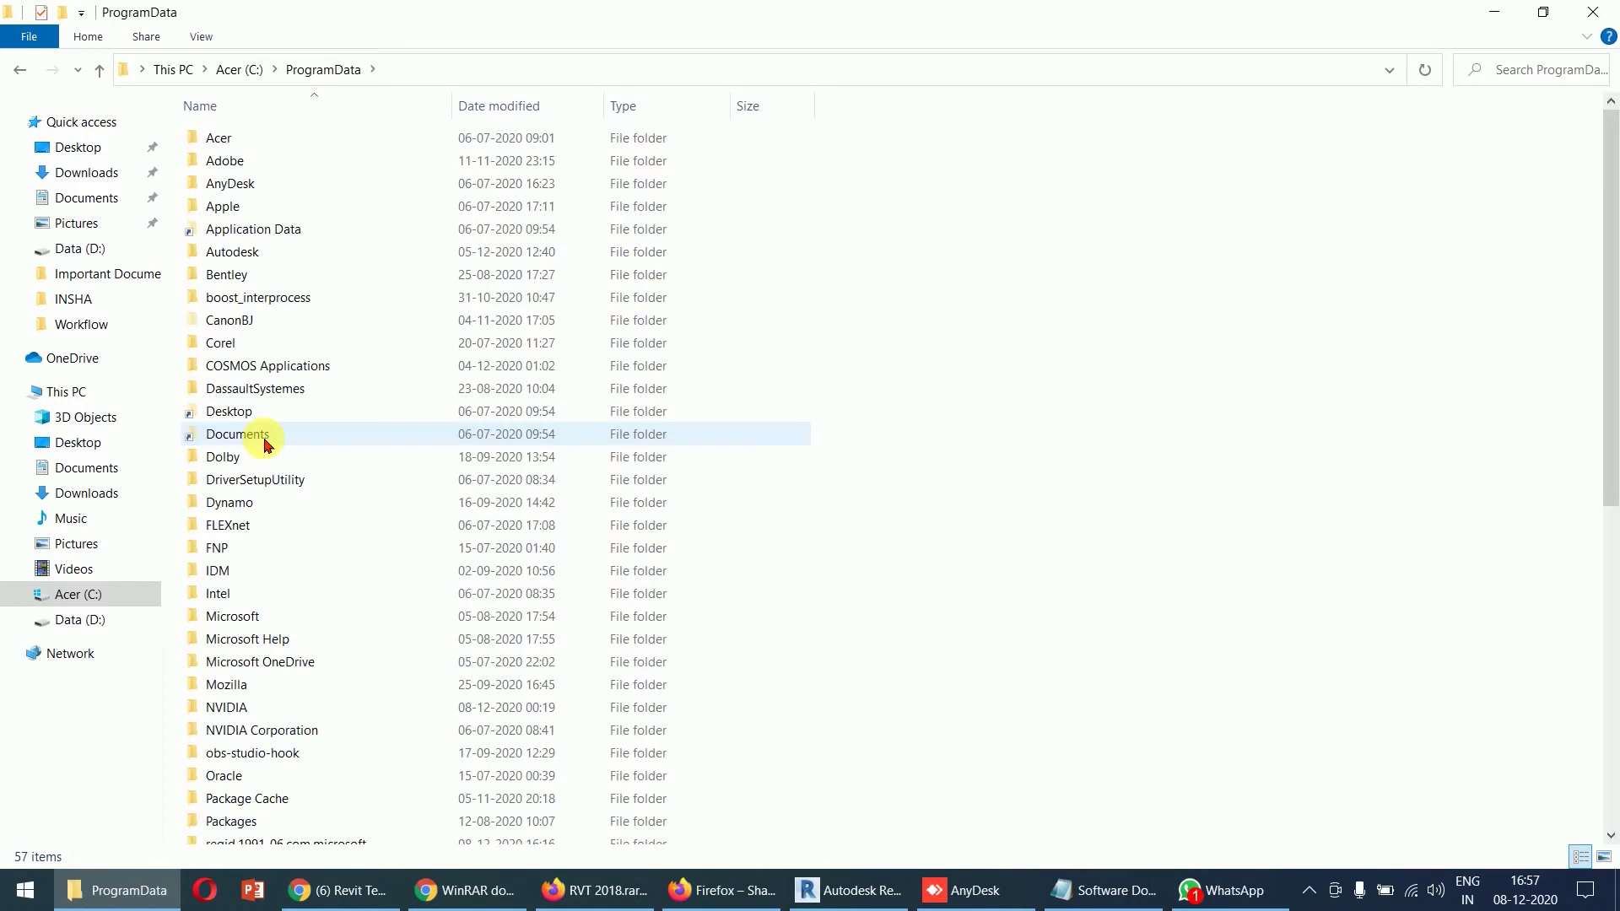
{"action": "left_click", "coordinate": [237, 255]}
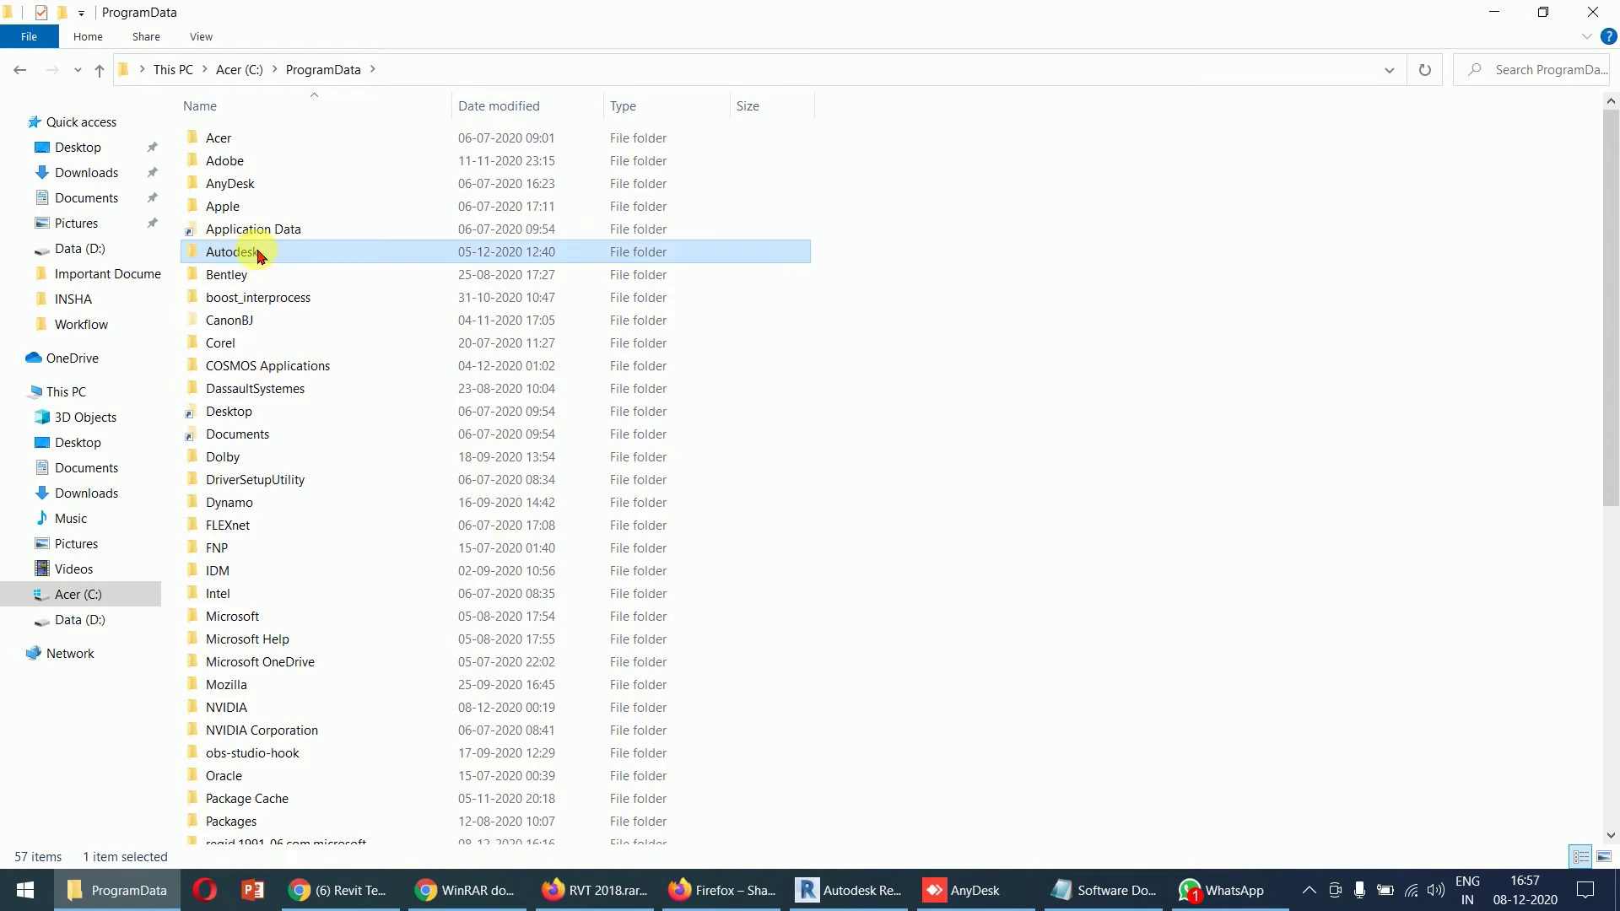
{"action": "double_click", "coordinate": [257, 252]}
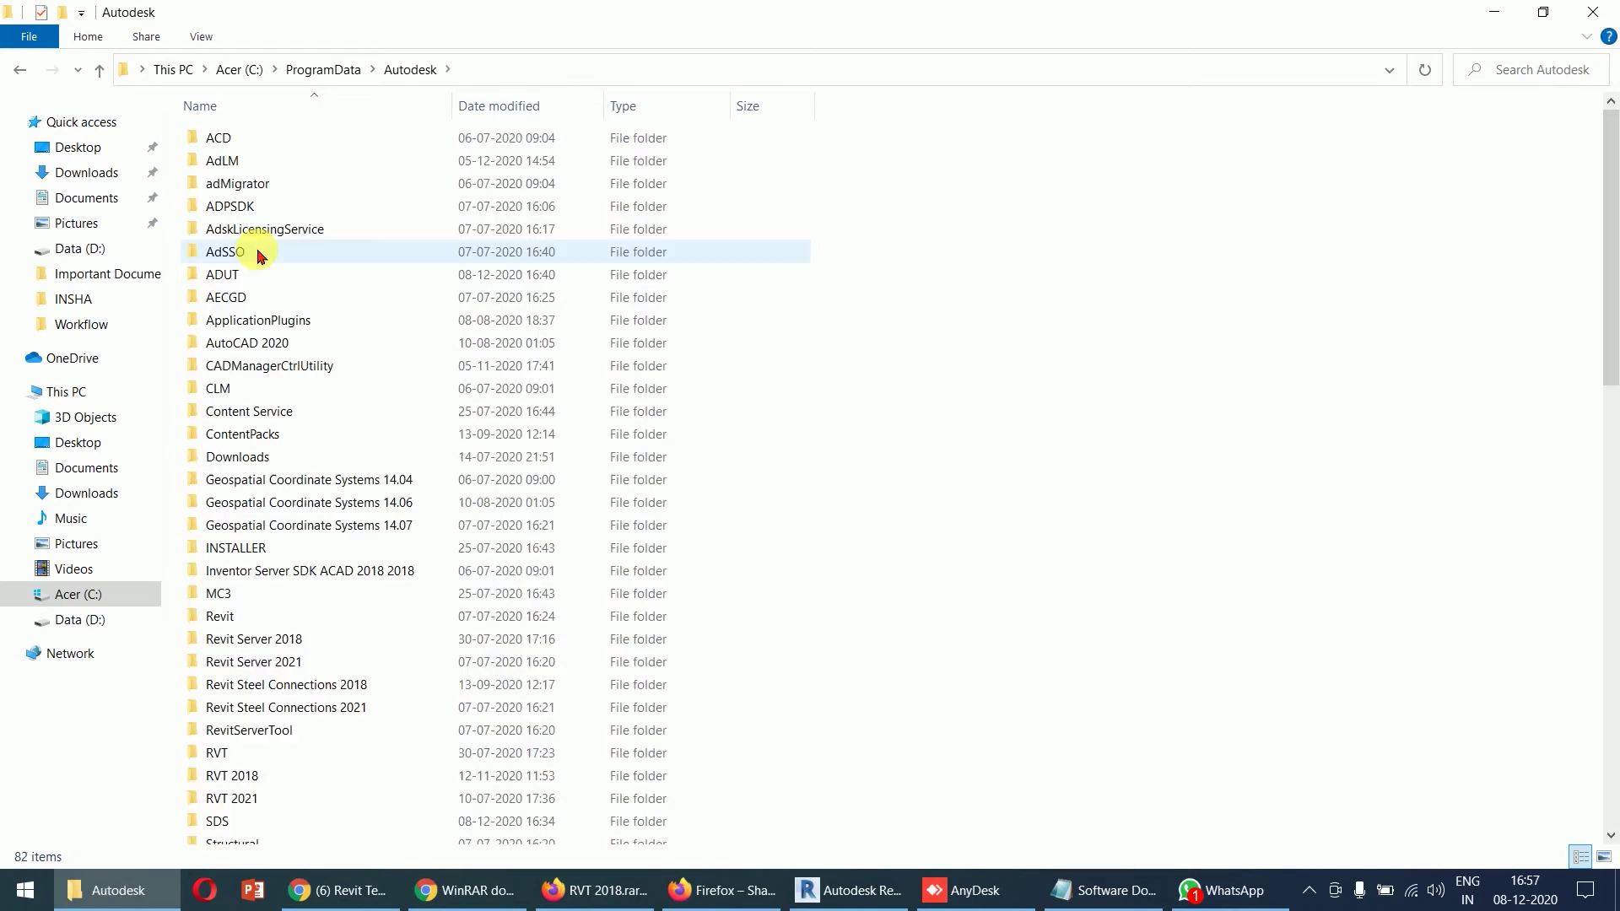
{"action": "scroll", "coordinate": [270, 734], "scroll_direction": "down", "scroll_amount": 3}
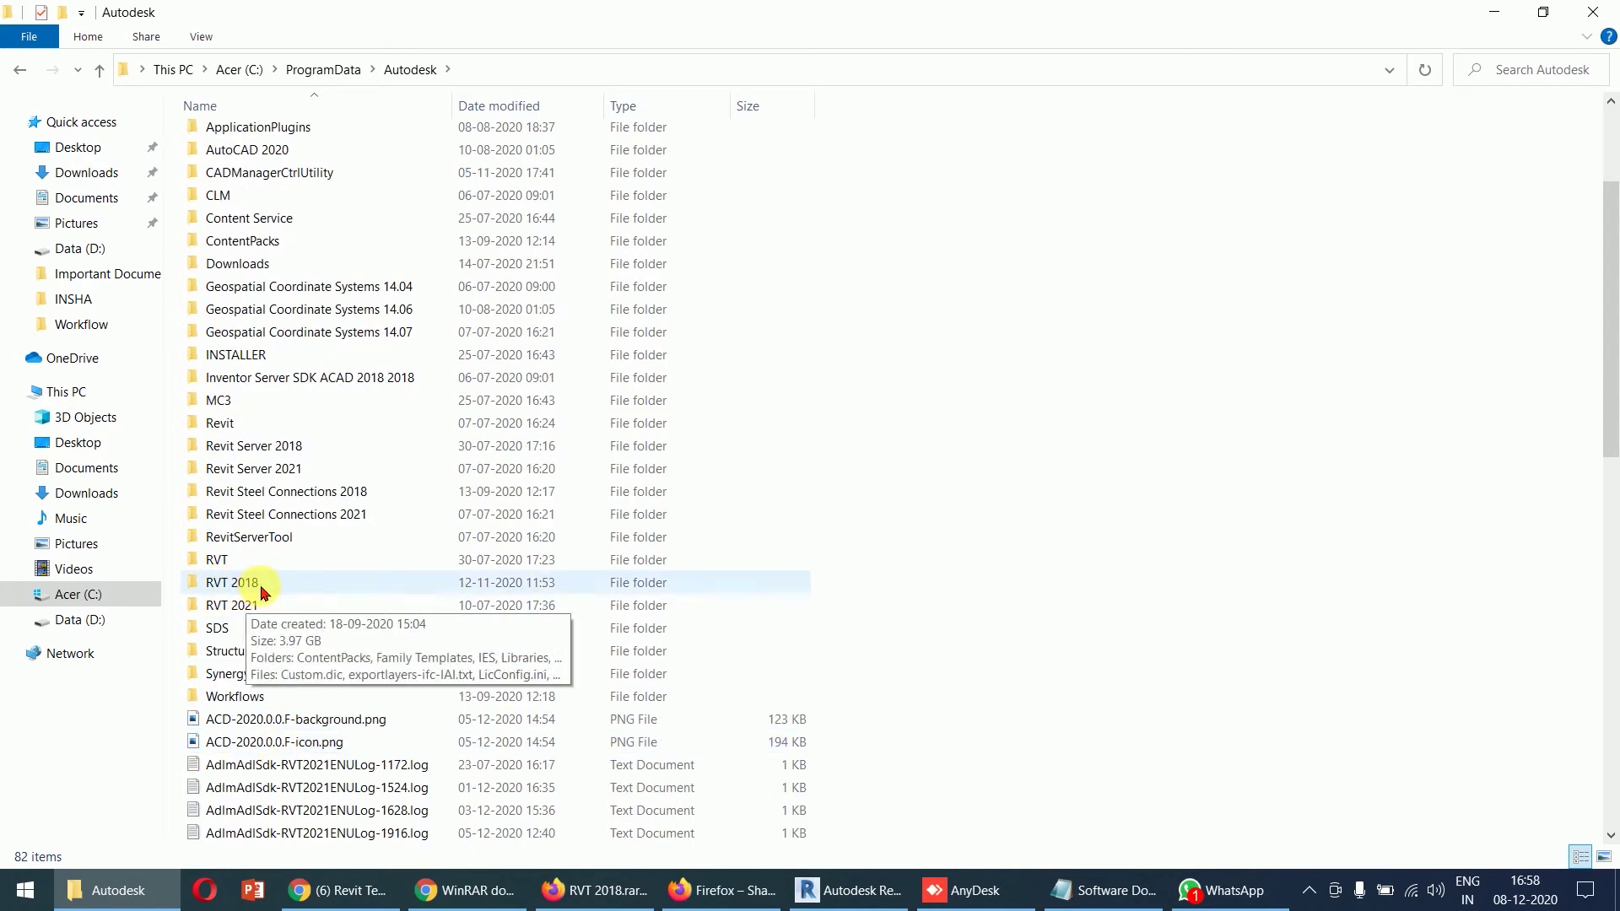
{"action": "left_click", "coordinate": [260, 590]}
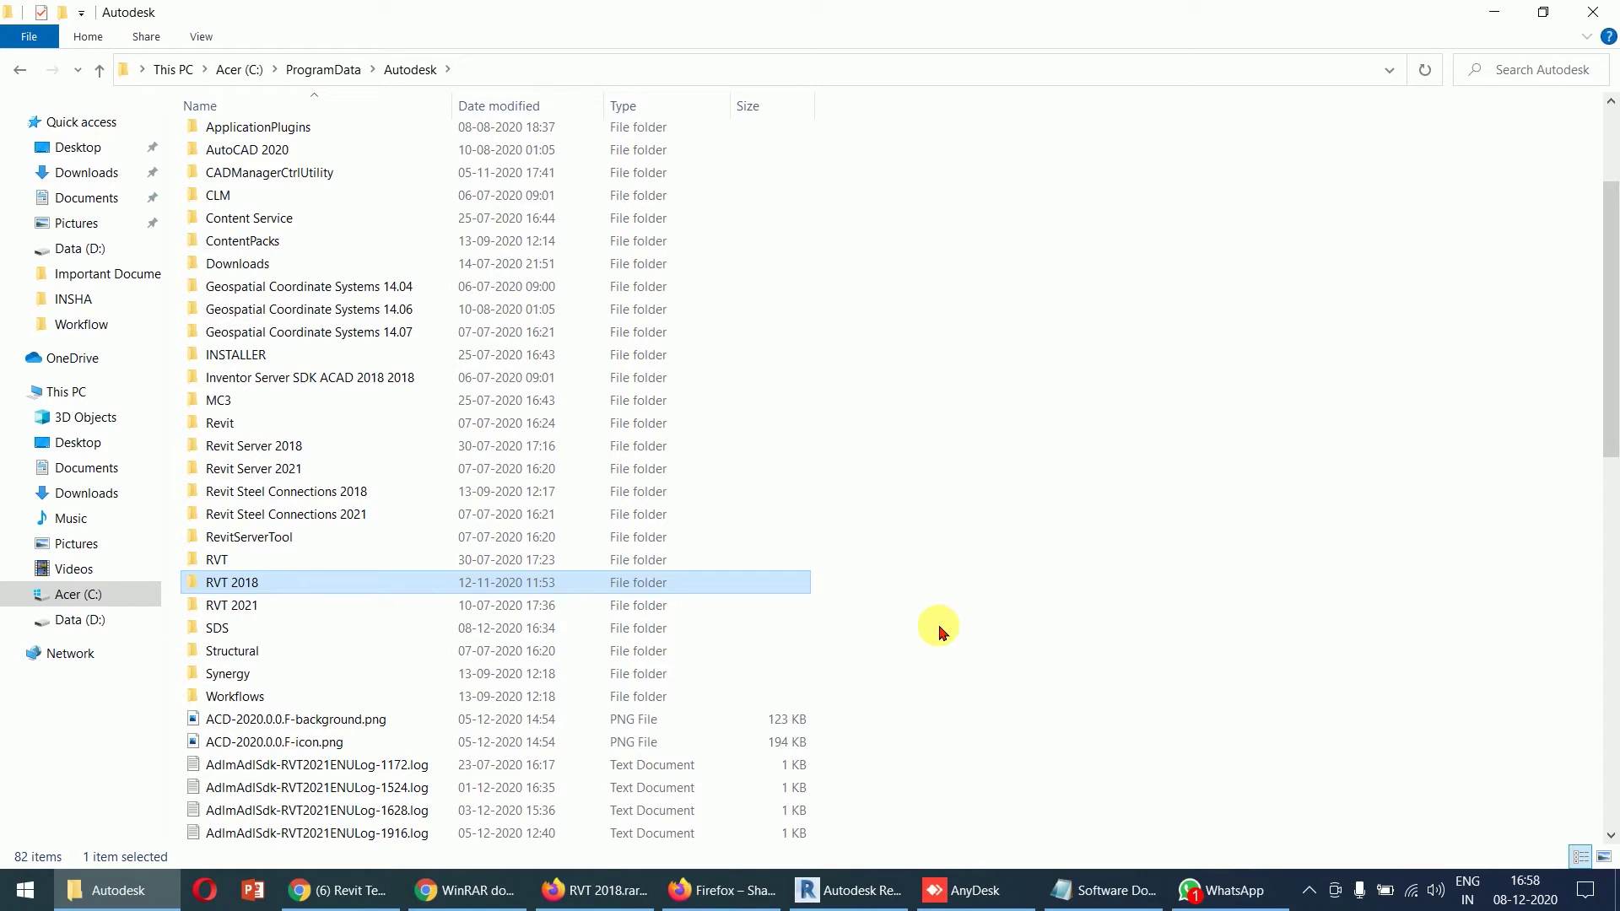
{"action": "left_click", "coordinate": [1222, 440]}
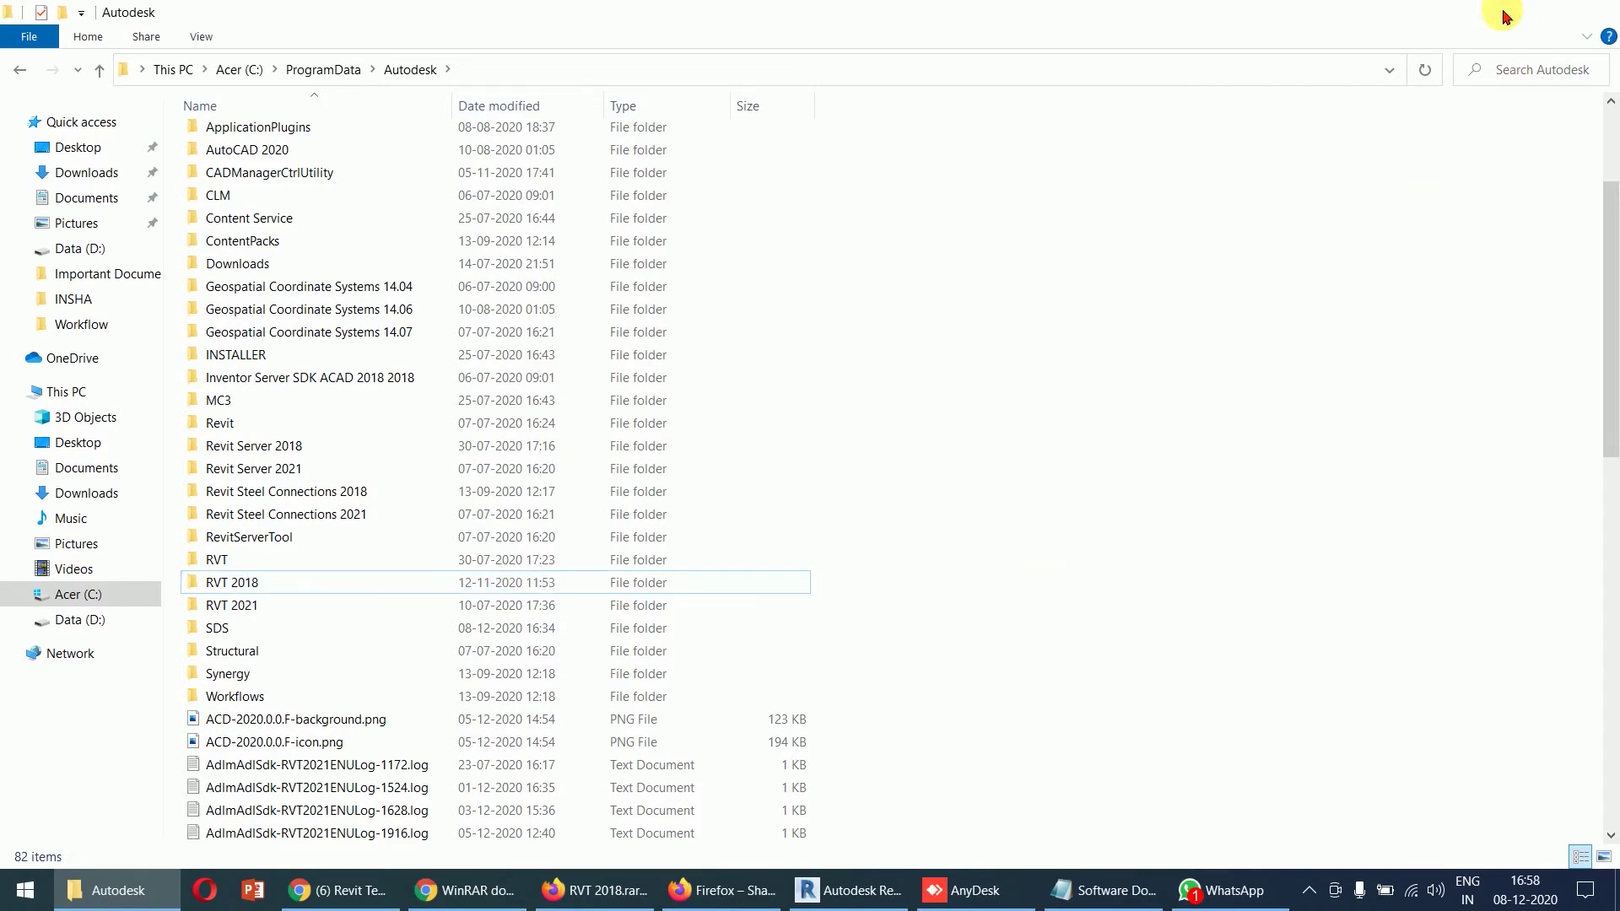
{"action": "left_click", "coordinate": [1503, 14]}
{"action": "left_click", "coordinate": [812, 896]}
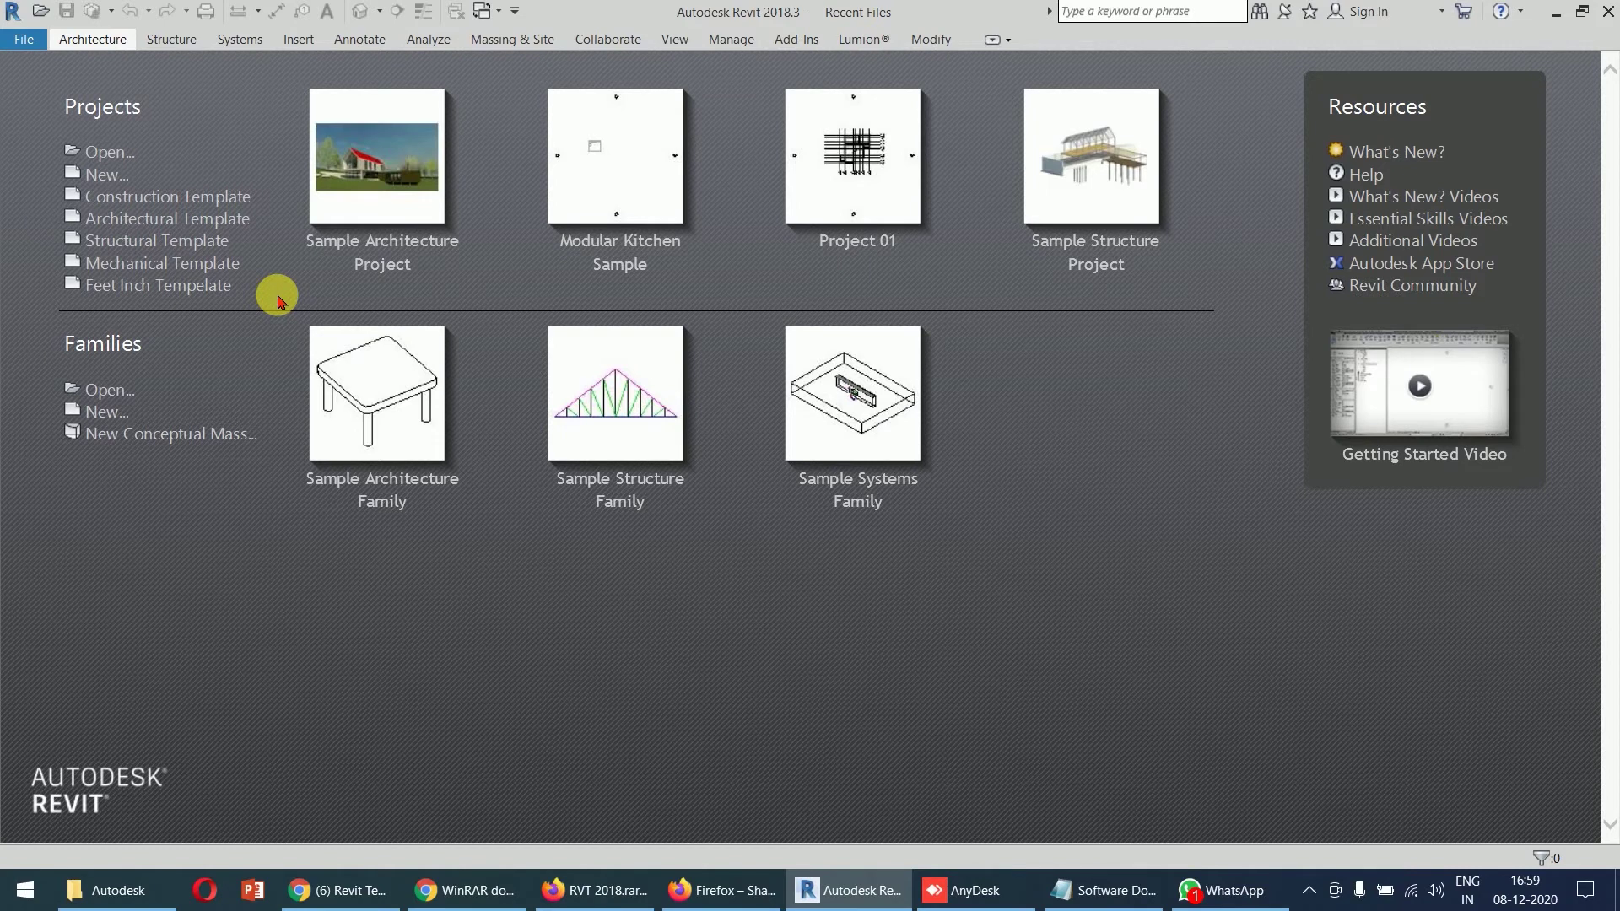
- Start a new project and browse the US Imperial and US Metric template folders
{"action": "left_click", "coordinate": [104, 174]}
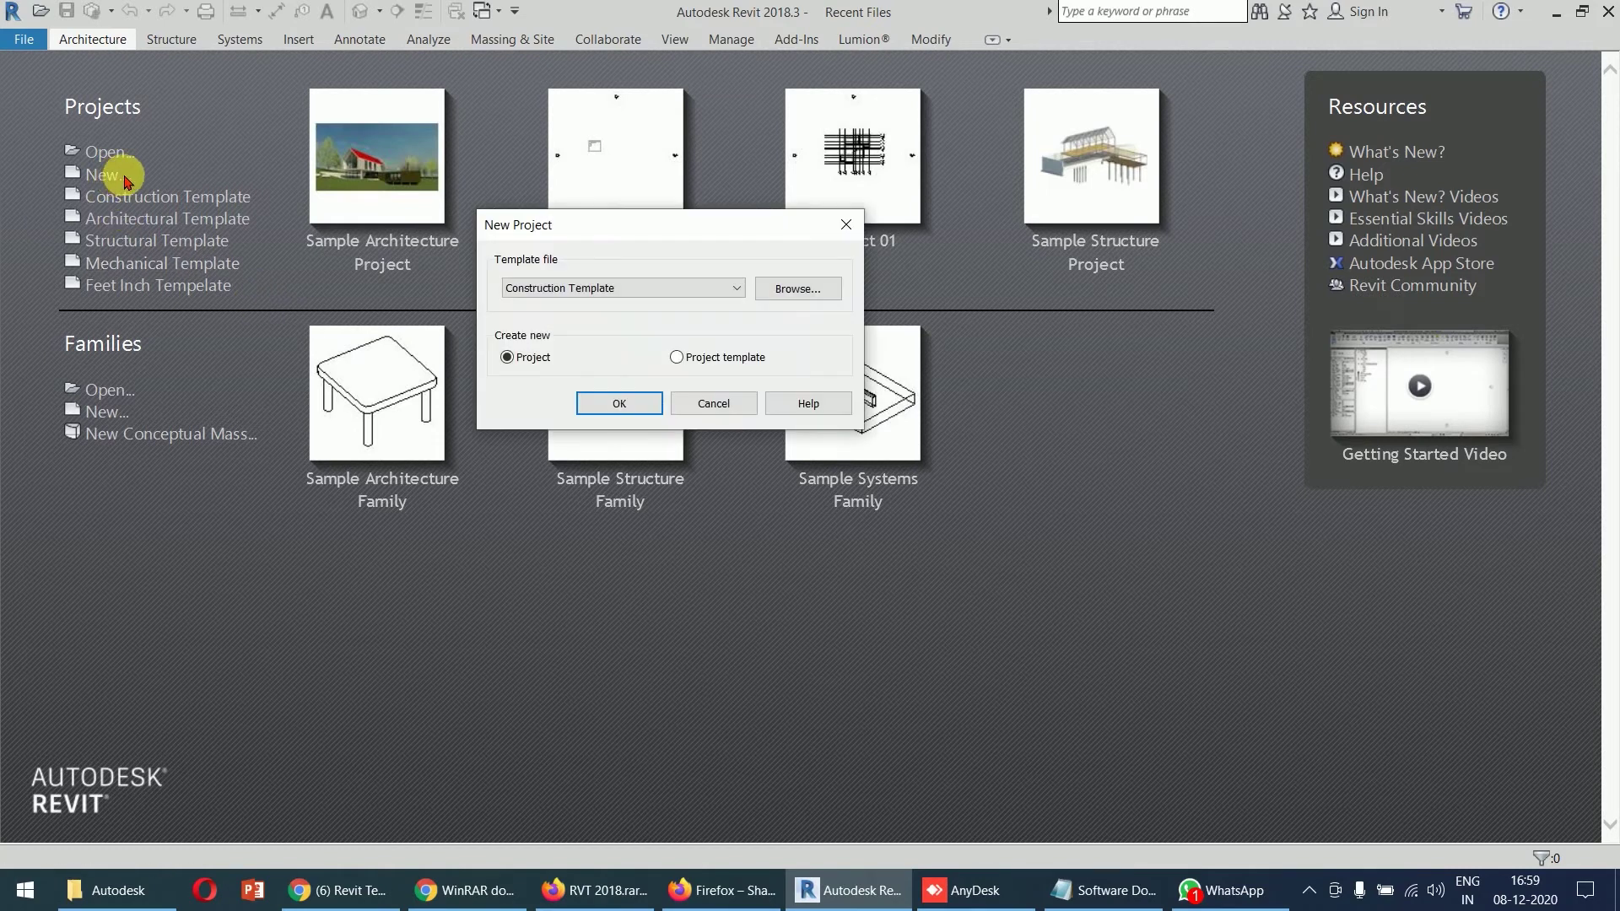
{"action": "left_click", "coordinate": [823, 287]}
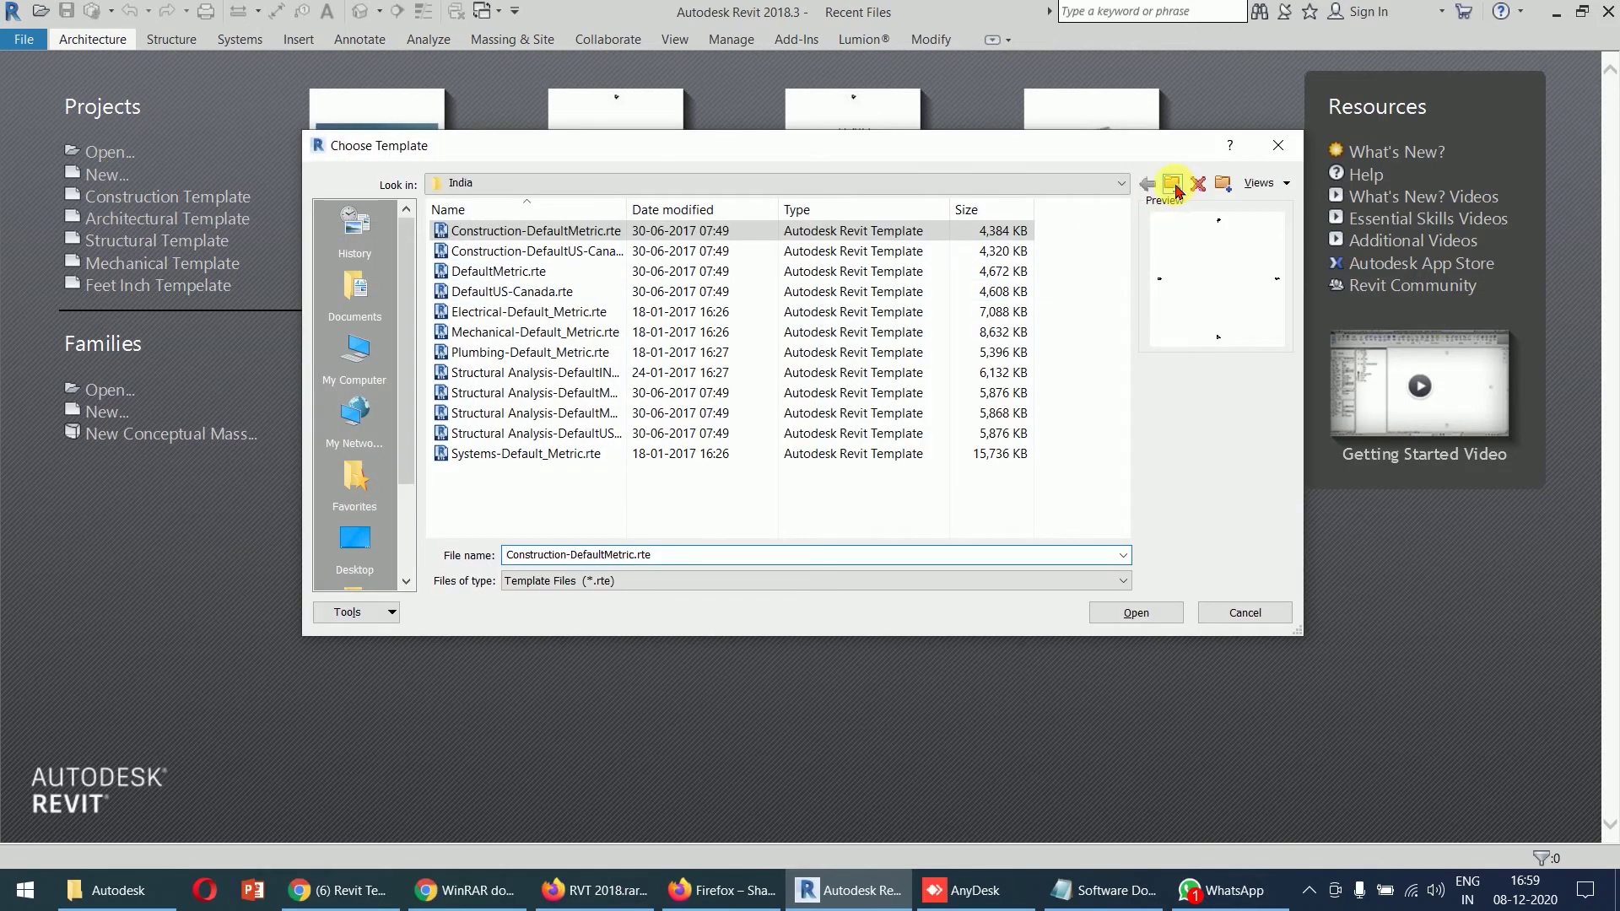
{"action": "left_click", "coordinate": [1172, 184]}
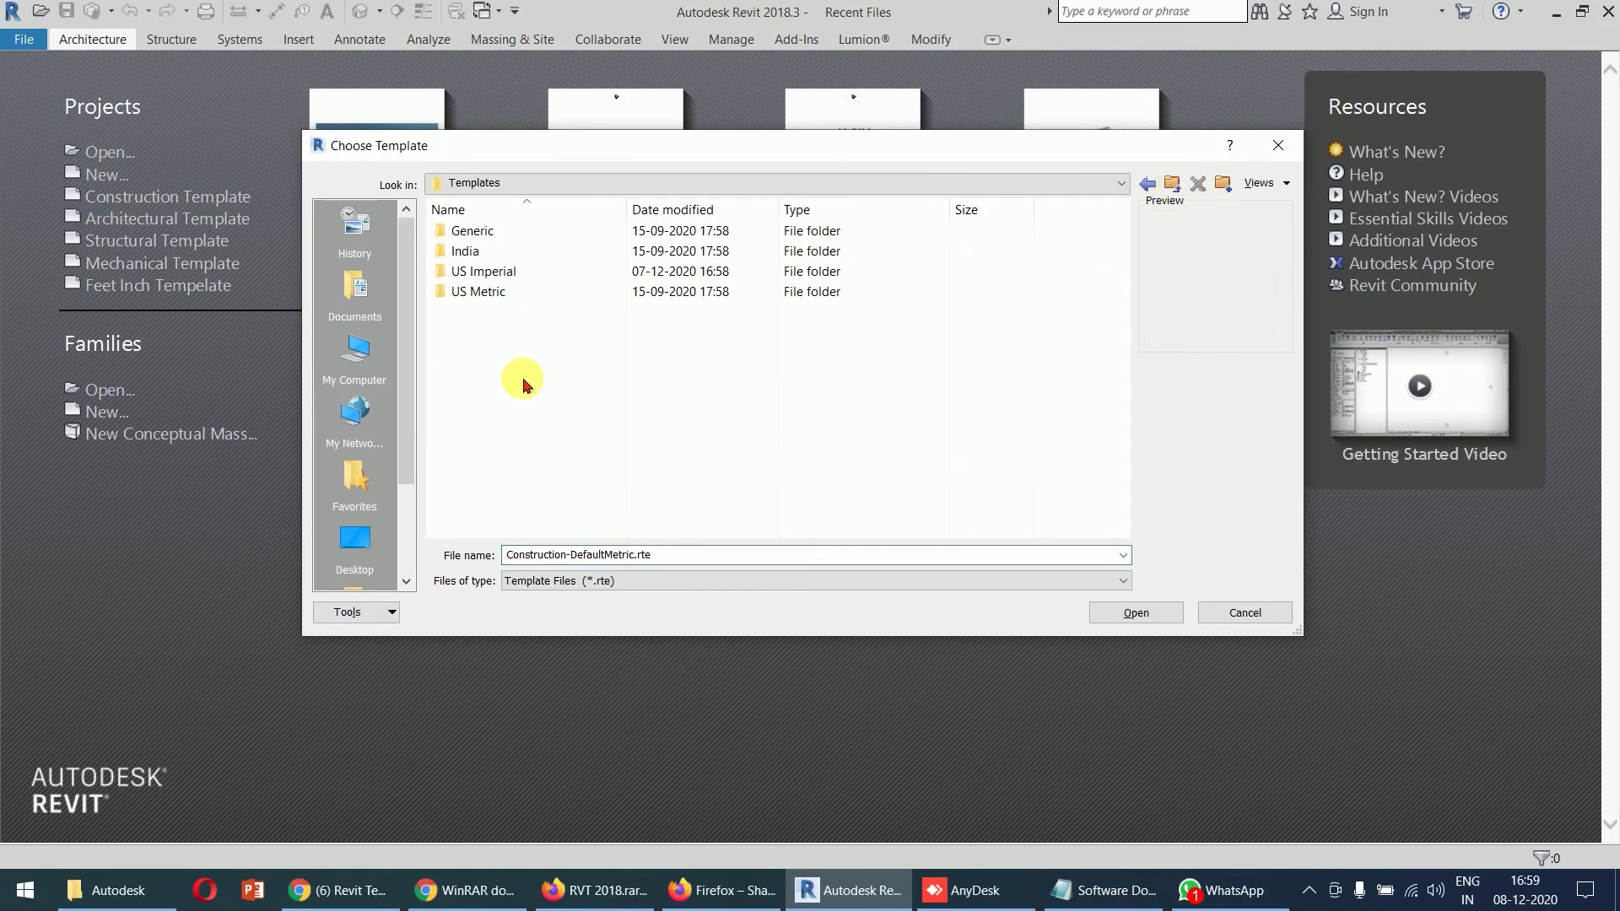
{"action": "left_click", "coordinate": [514, 270]}
{"action": "double_click", "coordinate": [514, 271]}
{"action": "left_click", "coordinate": [883, 271]}
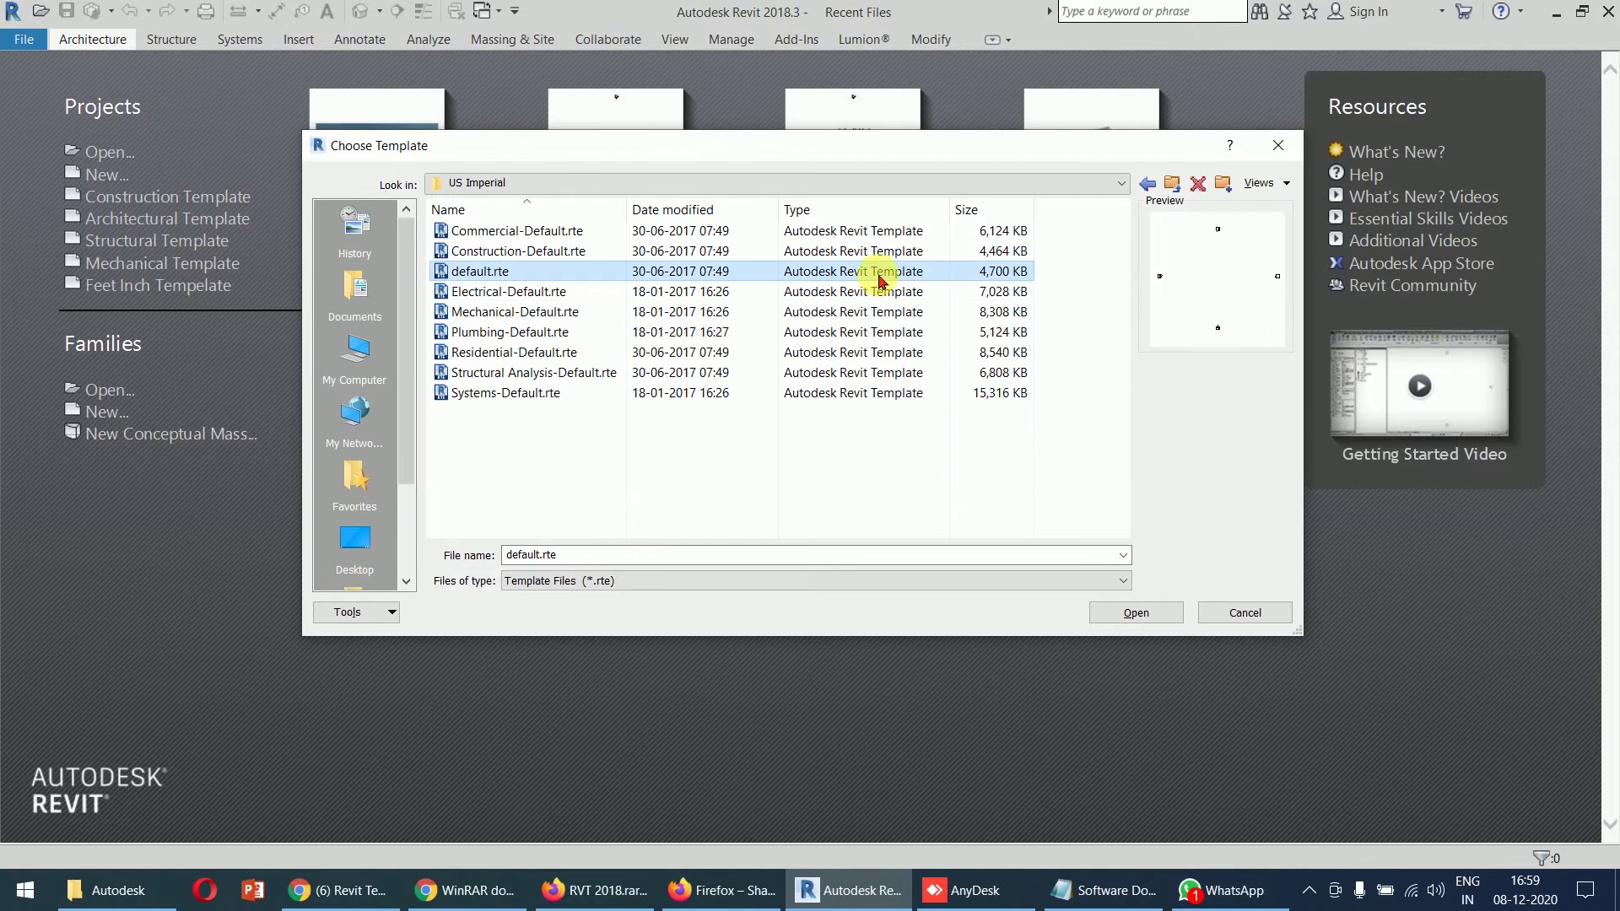
{"action": "left_click", "coordinate": [1172, 184]}
{"action": "double_click", "coordinate": [460, 293]}
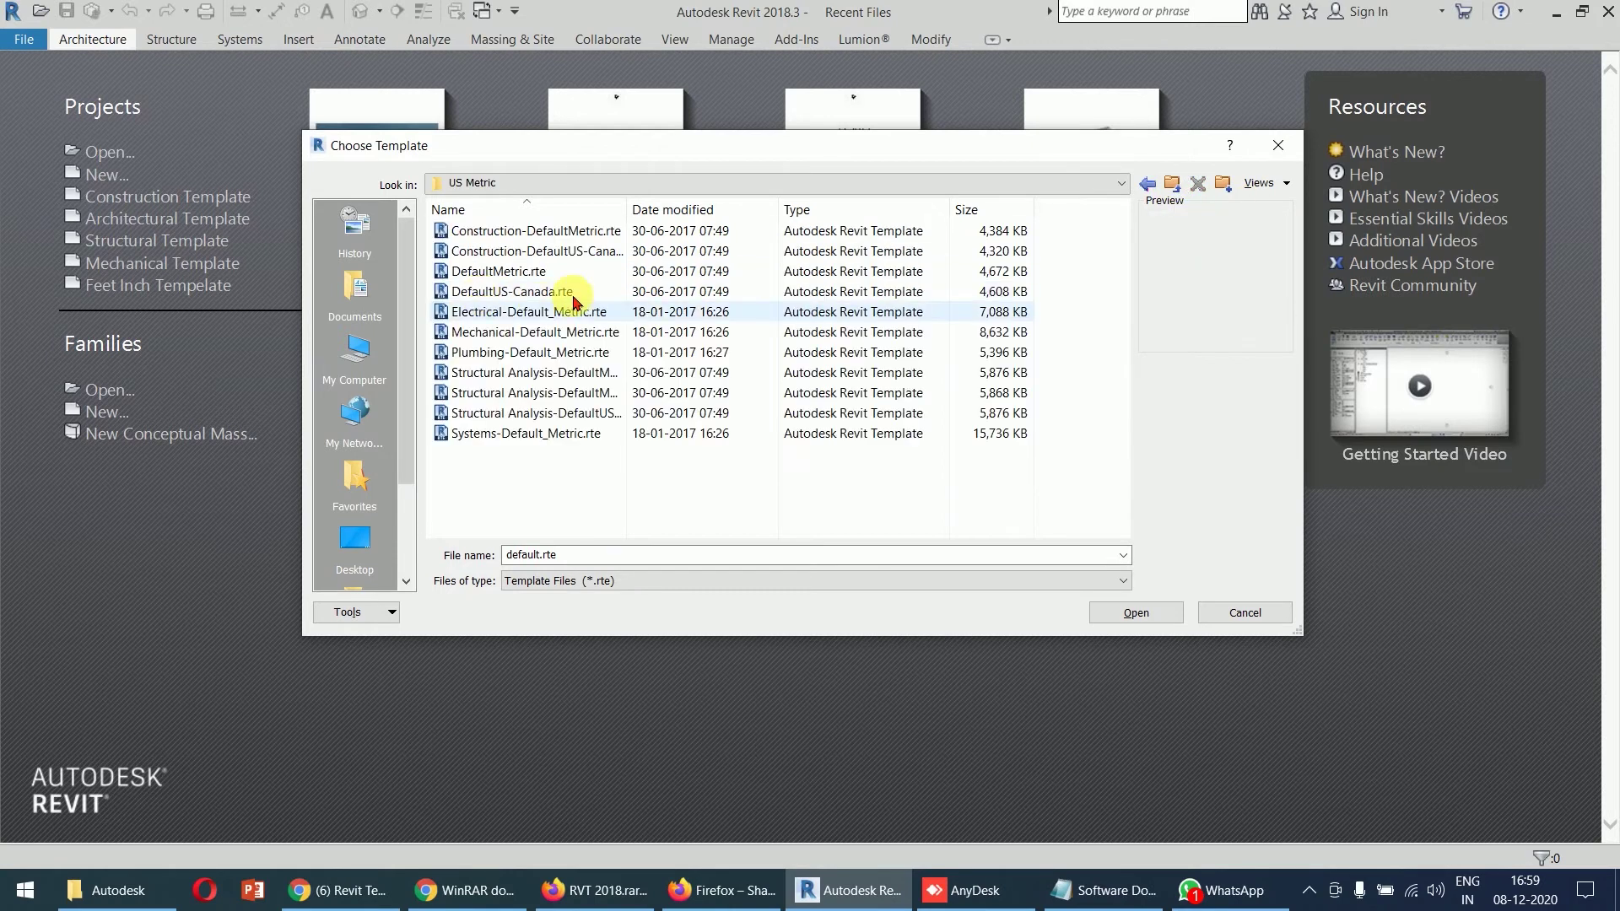
{"action": "left_click", "coordinate": [569, 277]}
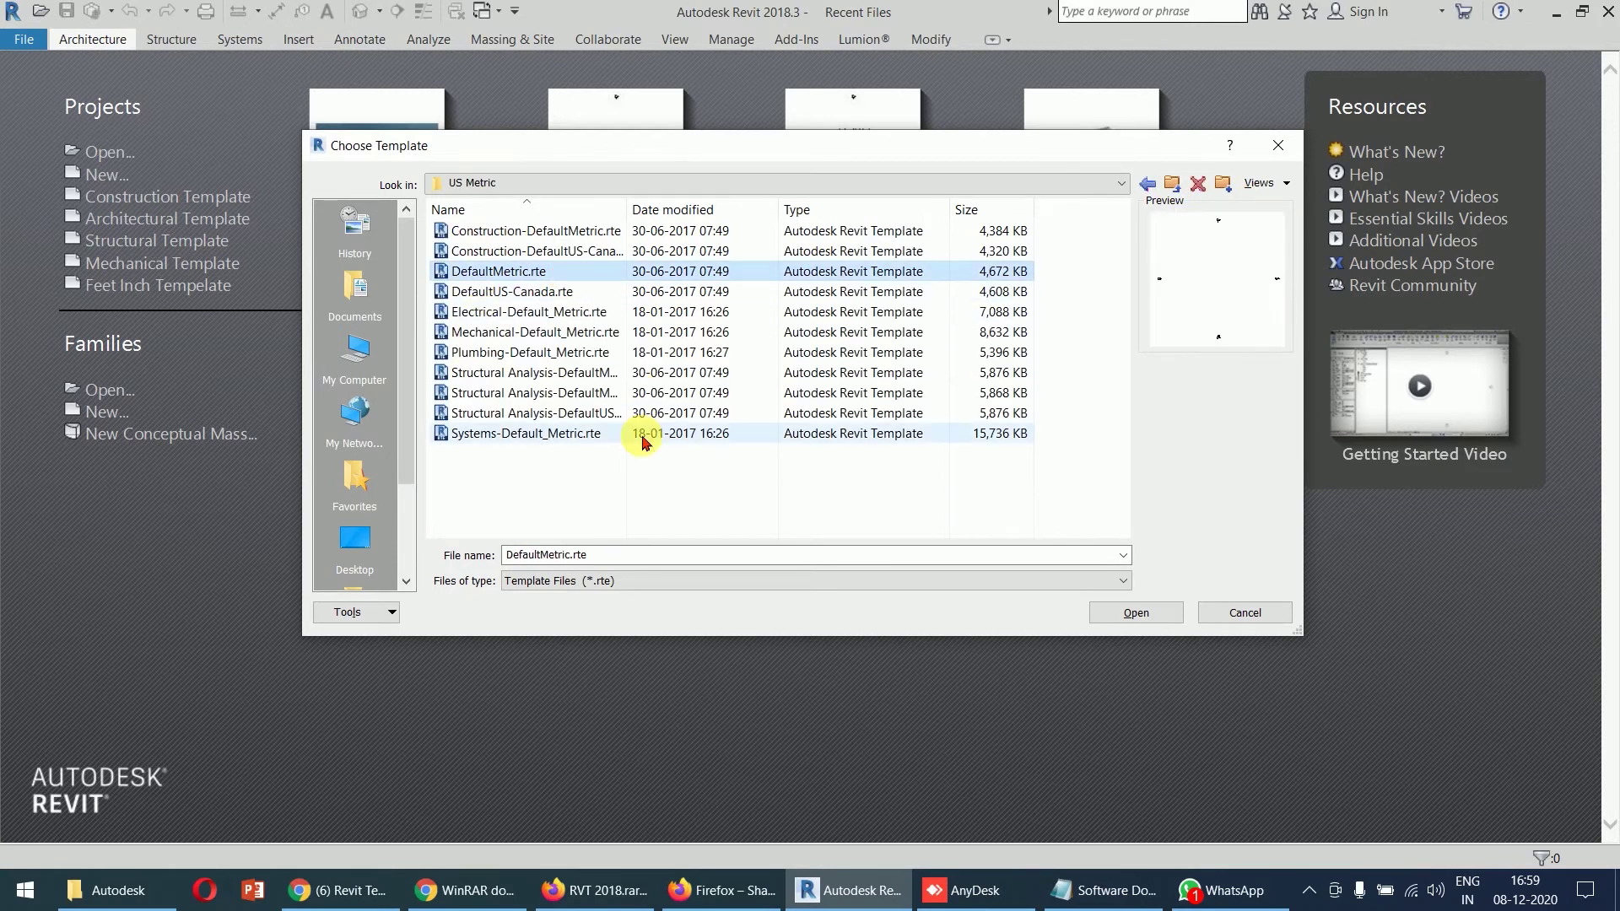
- Choose US Imperial default.rte as the template and create the project
{"action": "left_click", "coordinate": [1172, 184]}
{"action": "left_click", "coordinate": [534, 275]}
{"action": "double_click", "coordinate": [534, 275]}
{"action": "left_click", "coordinate": [517, 272]}
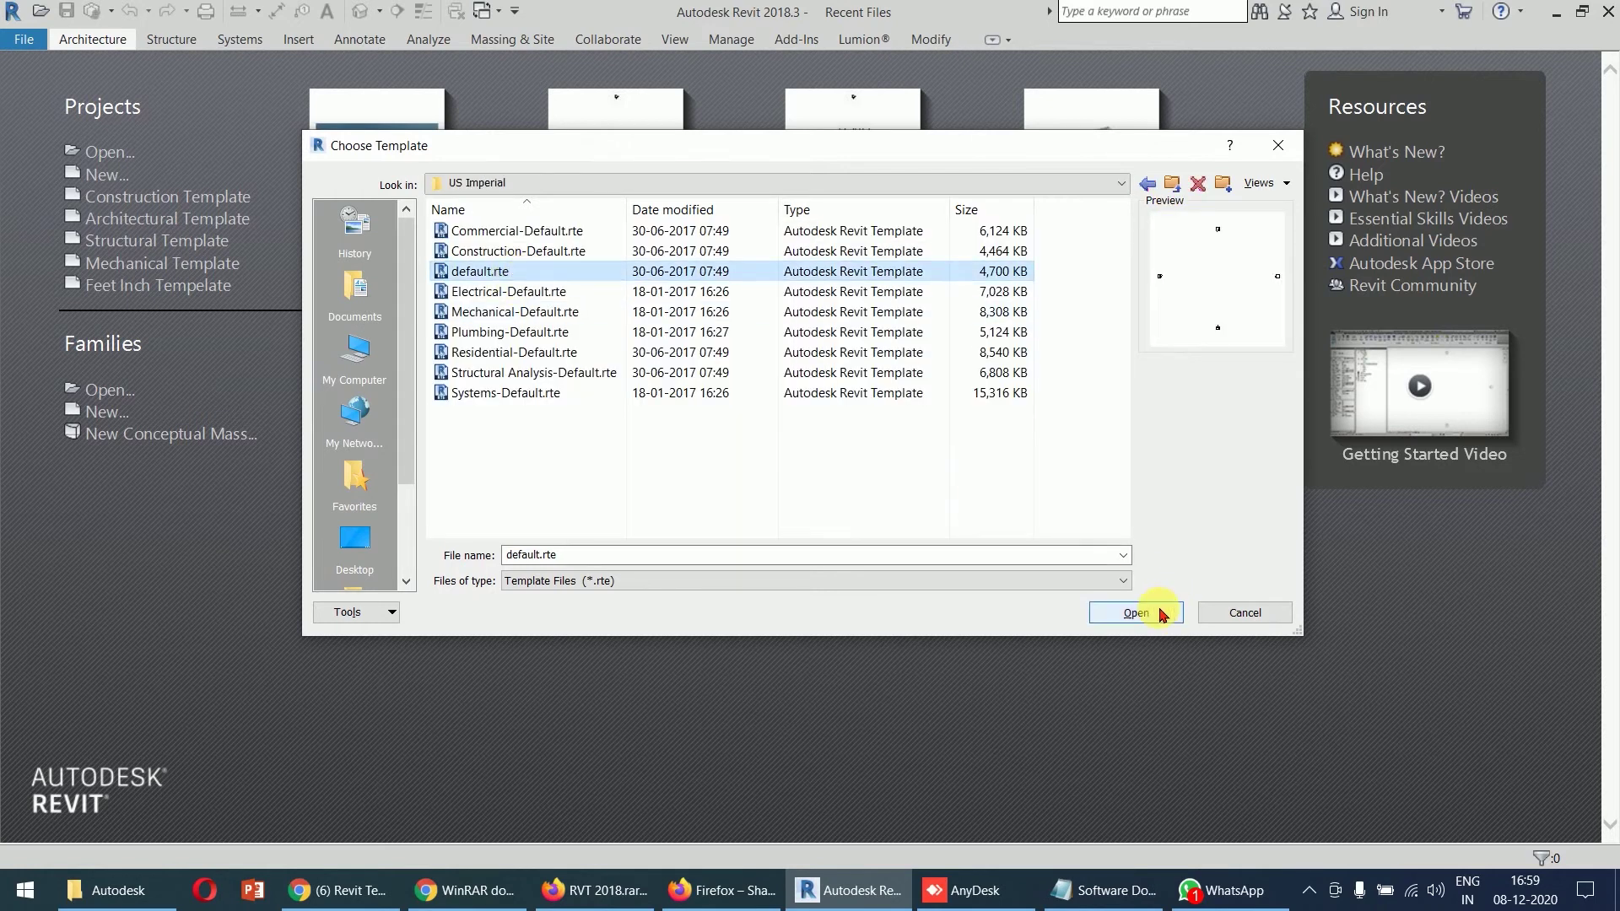
{"action": "left_click", "coordinate": [1136, 613]}
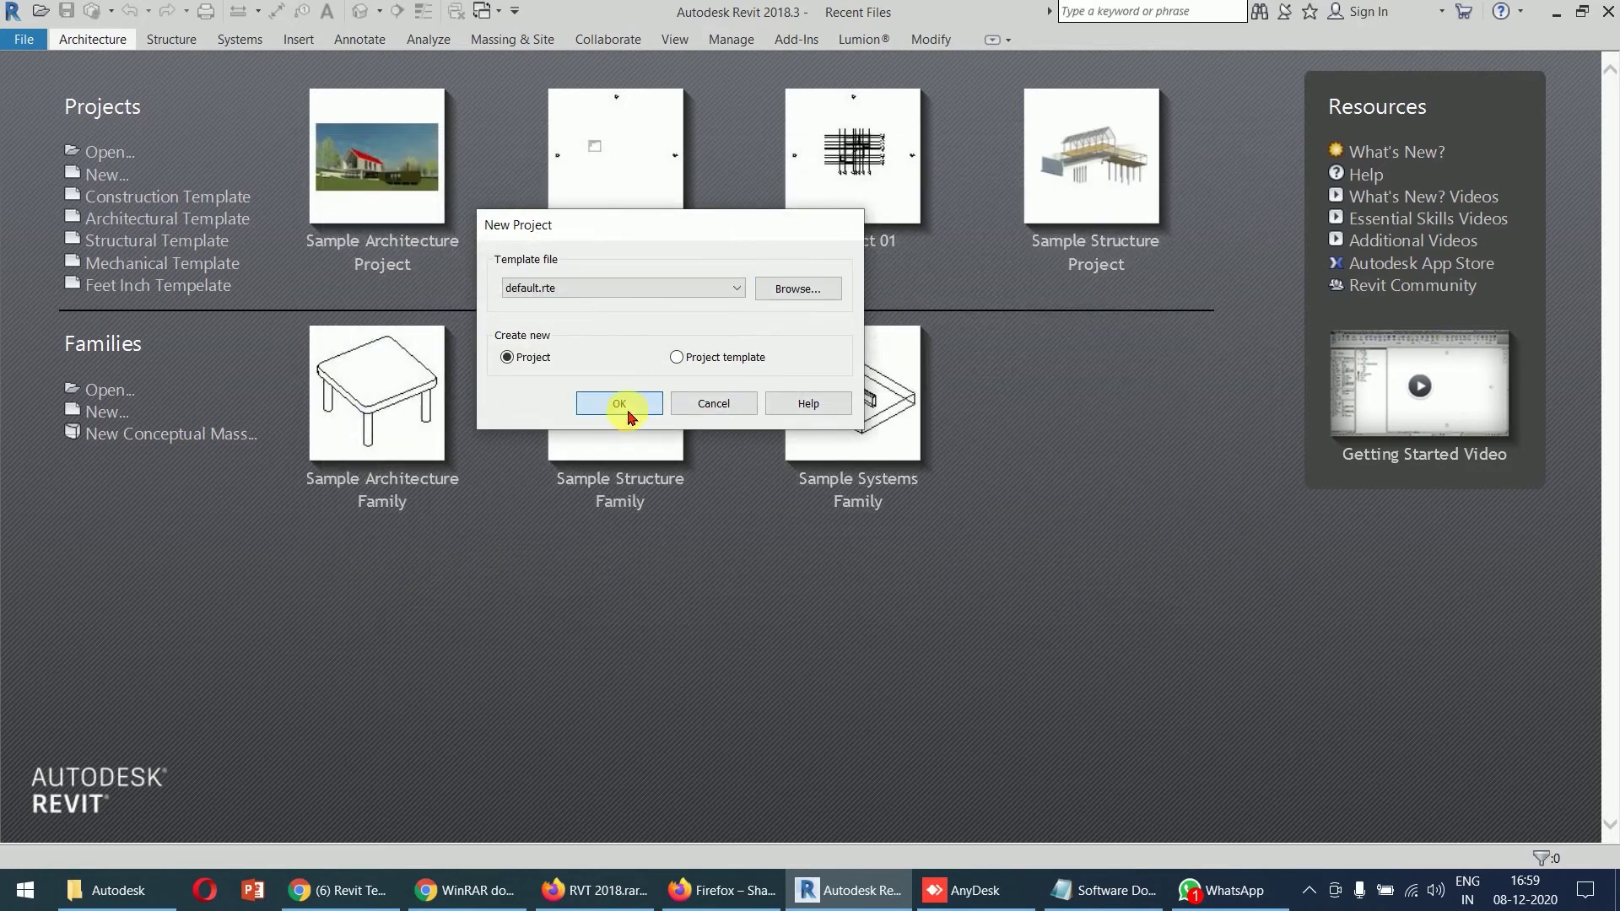
{"action": "left_click", "coordinate": [626, 407]}
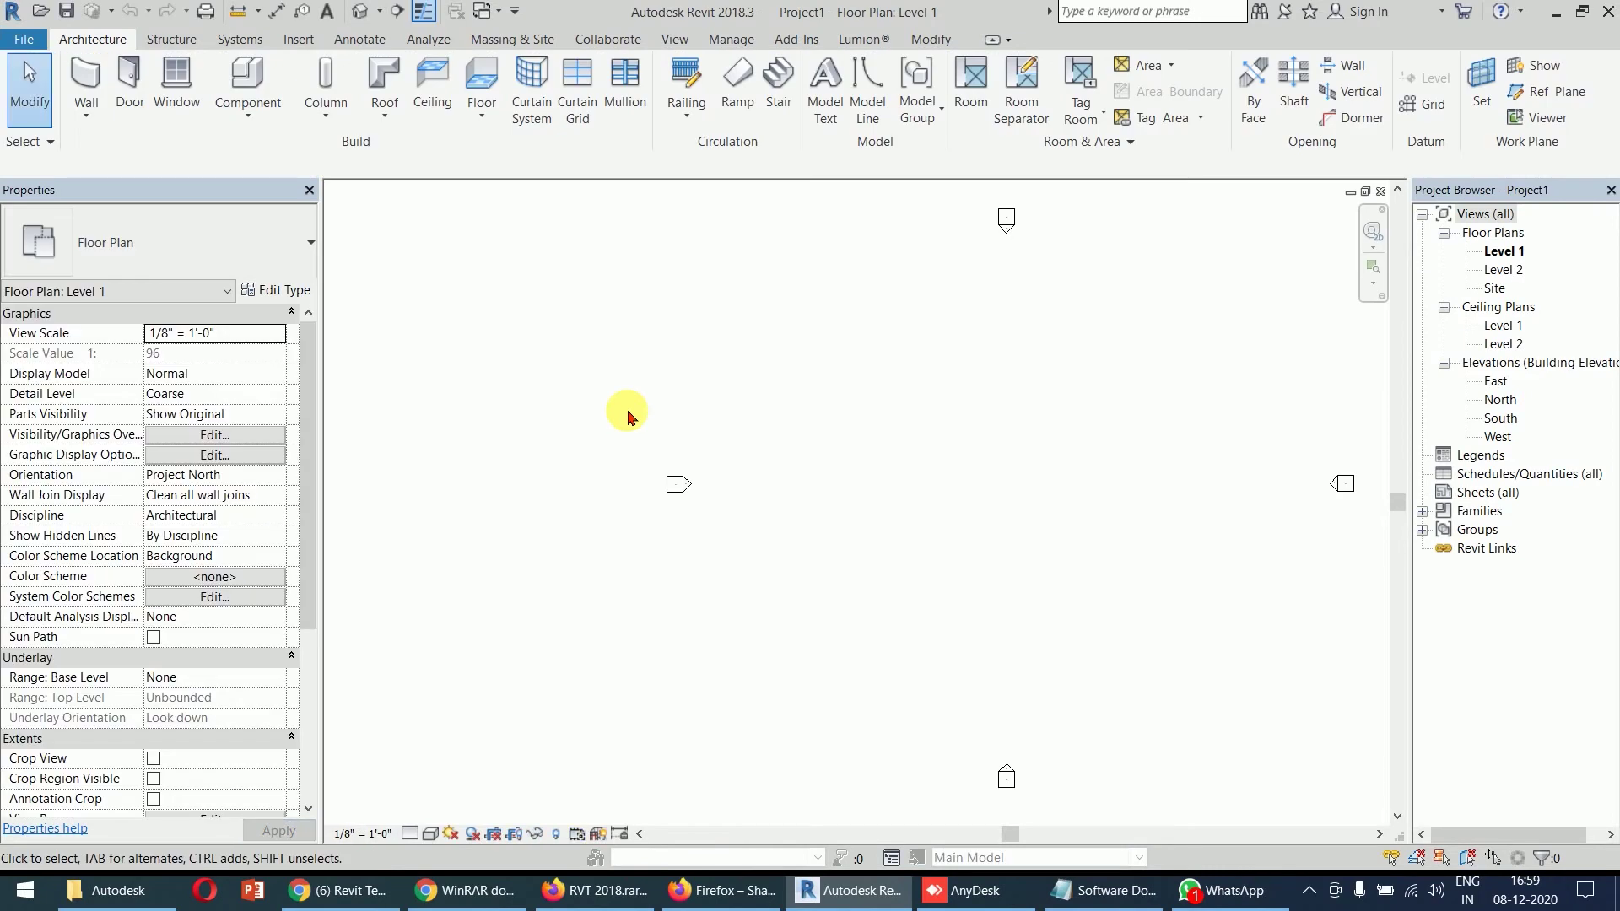
- Close the Project Browser and Properties palettes and pan the empty plan
{"action": "left_click", "coordinate": [1609, 191]}
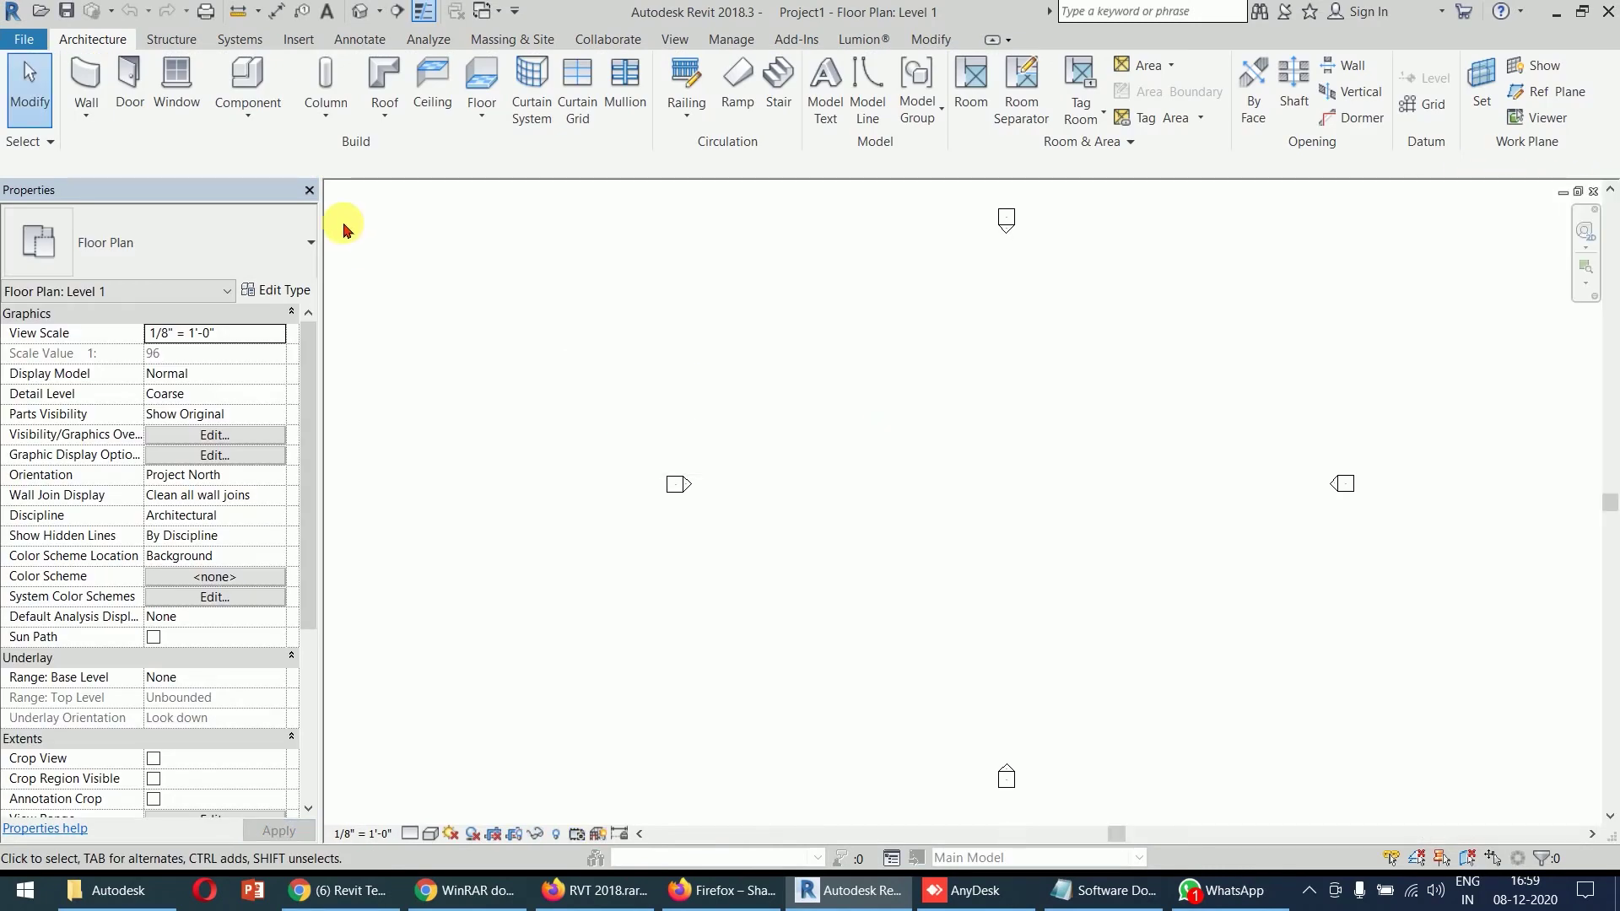
{"action": "left_click", "coordinate": [309, 190]}
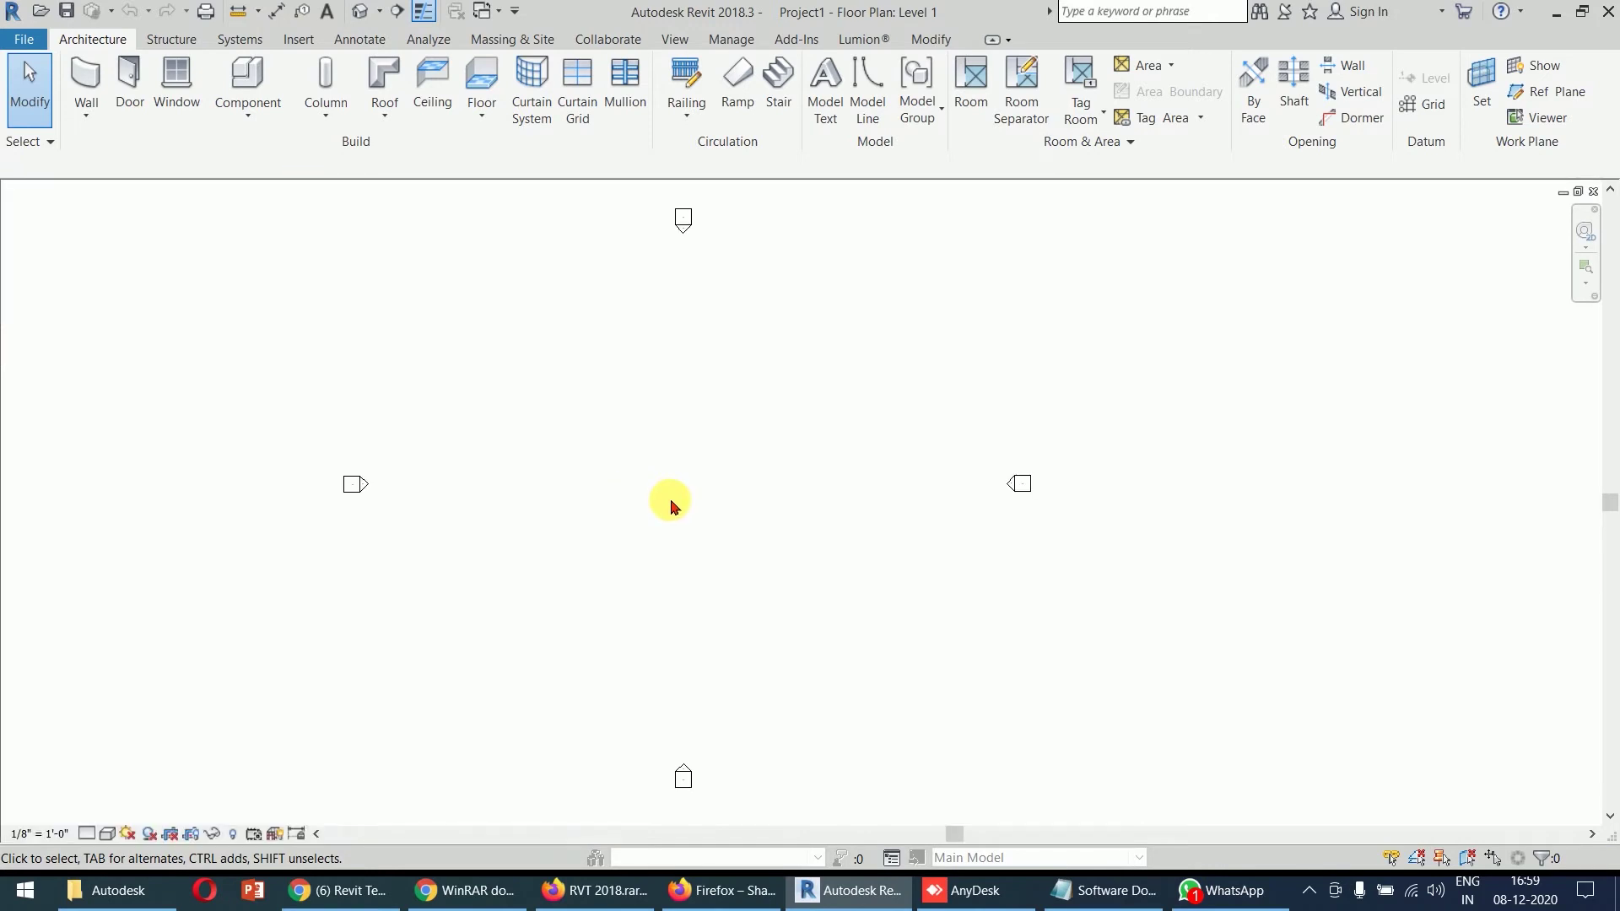
{"action": "scroll", "coordinate": [673, 506], "scroll_direction": "down", "scroll_amount": 1}
{"action": "middle_click_drag", "start_coordinate": [680, 506], "coordinate": [703, 504]}
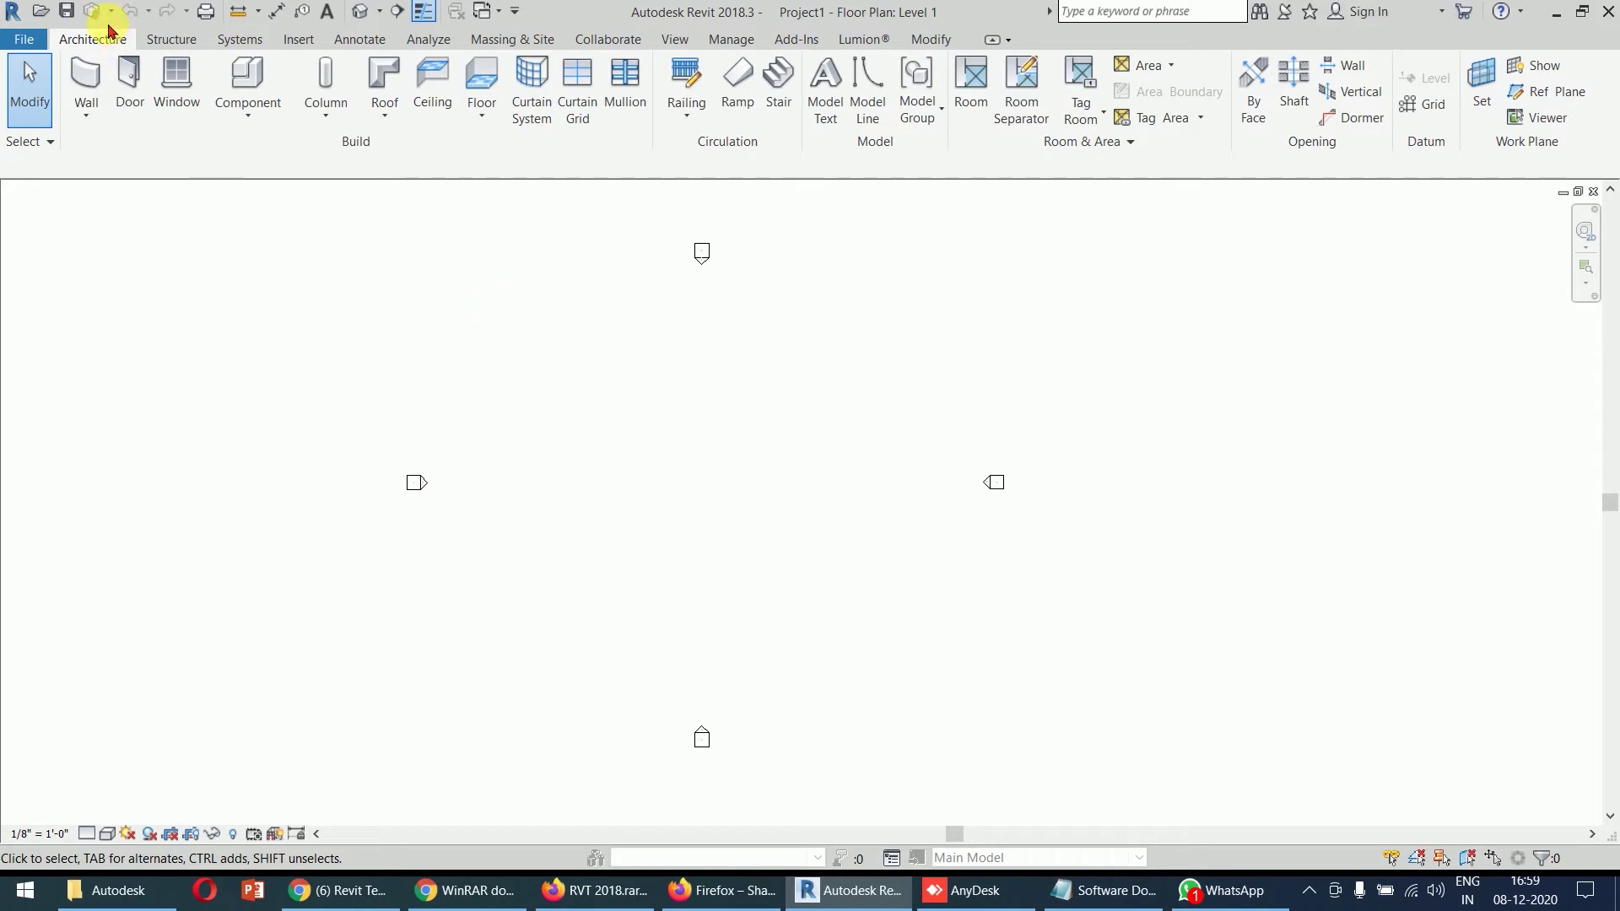
- Turn the Project Browser and Properties back on from the View tab's User Interface list
{"action": "left_click", "coordinate": [684, 45]}
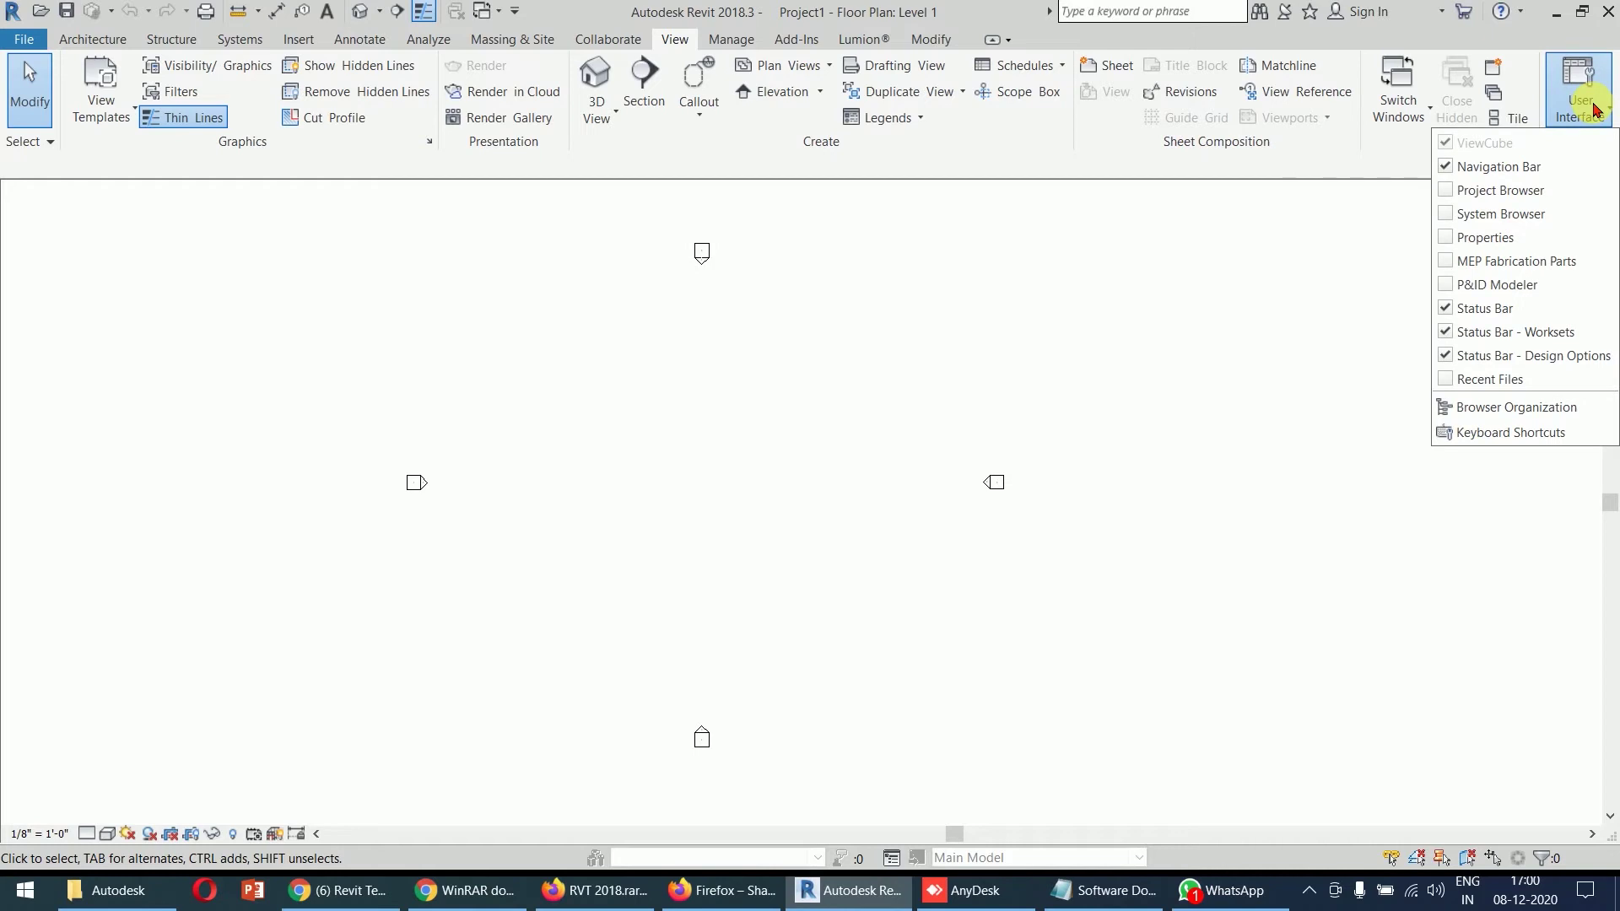
{"action": "left_click", "coordinate": [1453, 197]}
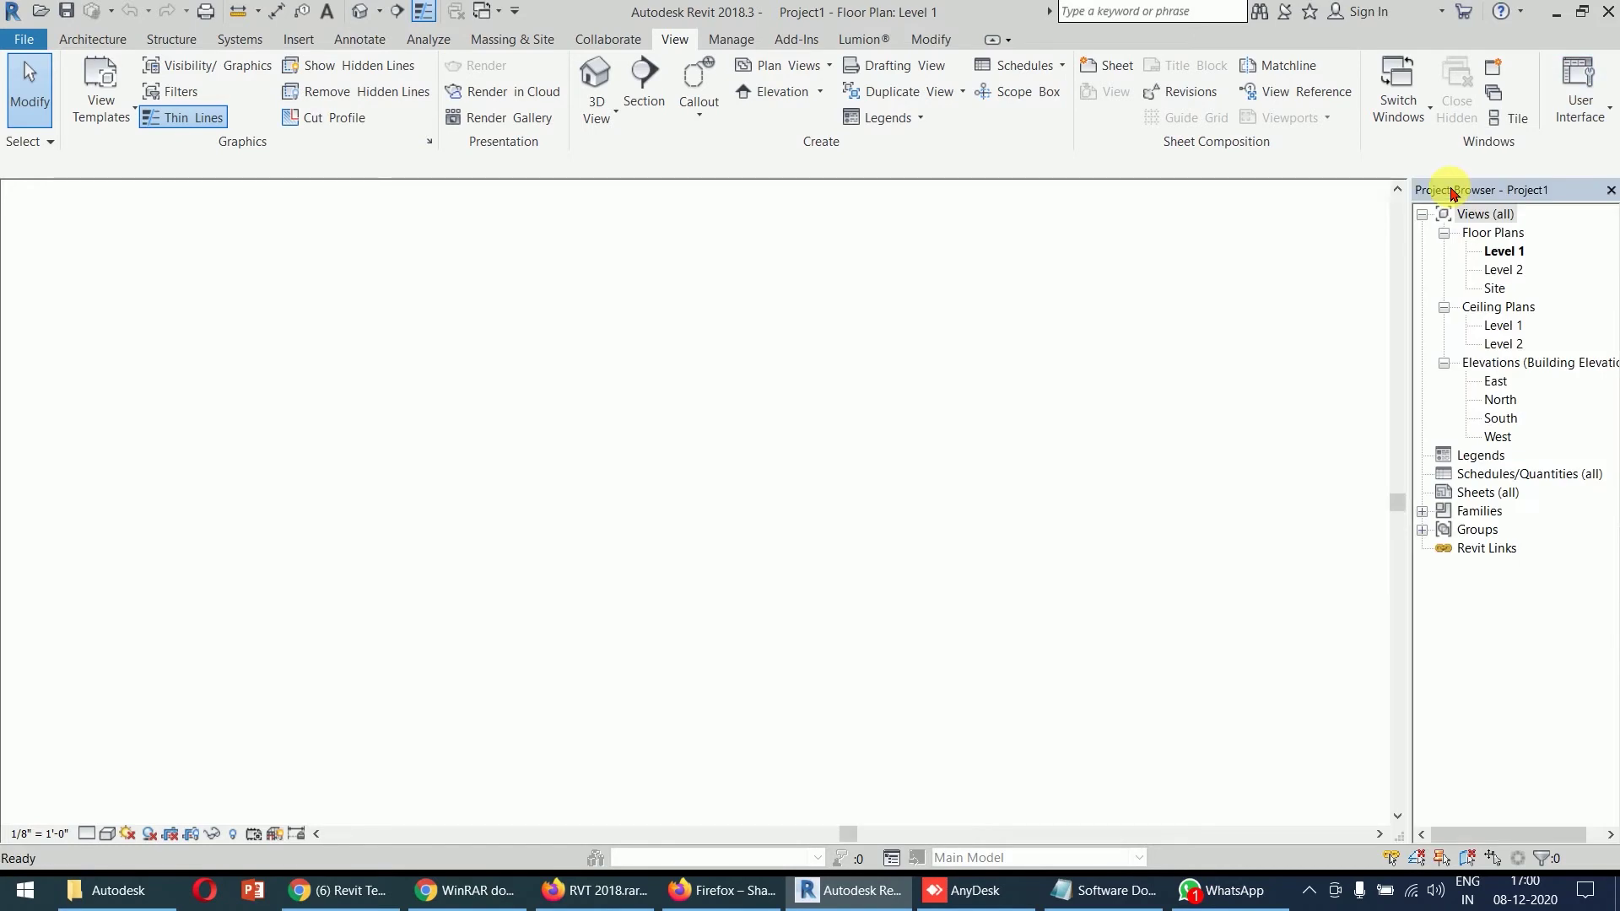
{"action": "left_click", "coordinate": [1581, 111]}
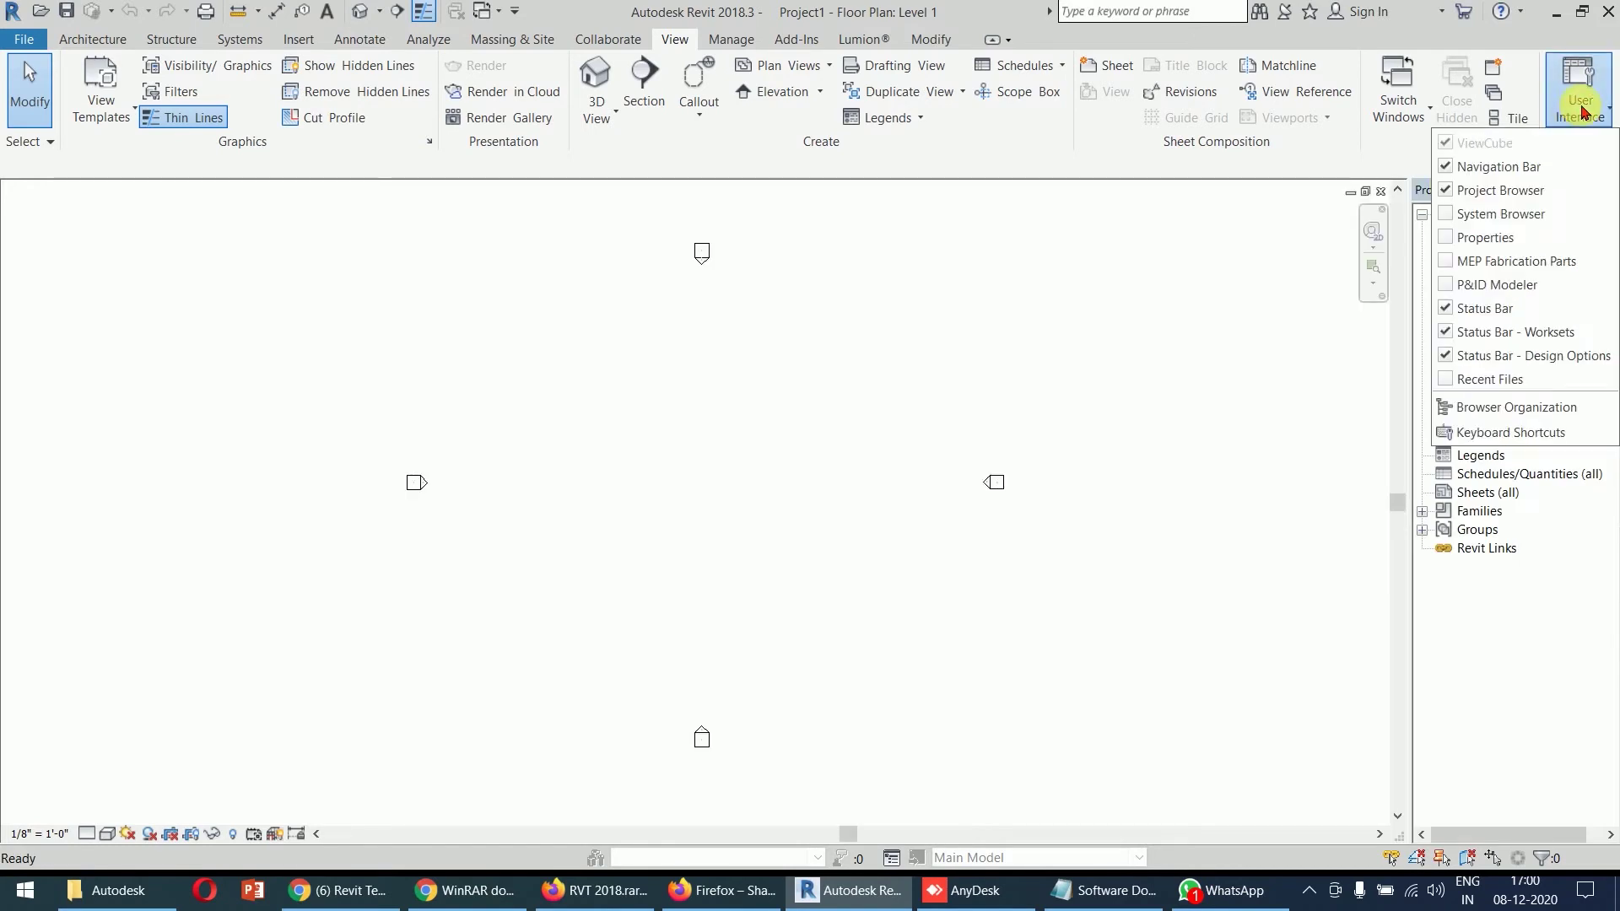
{"action": "left_click", "coordinate": [1445, 240]}
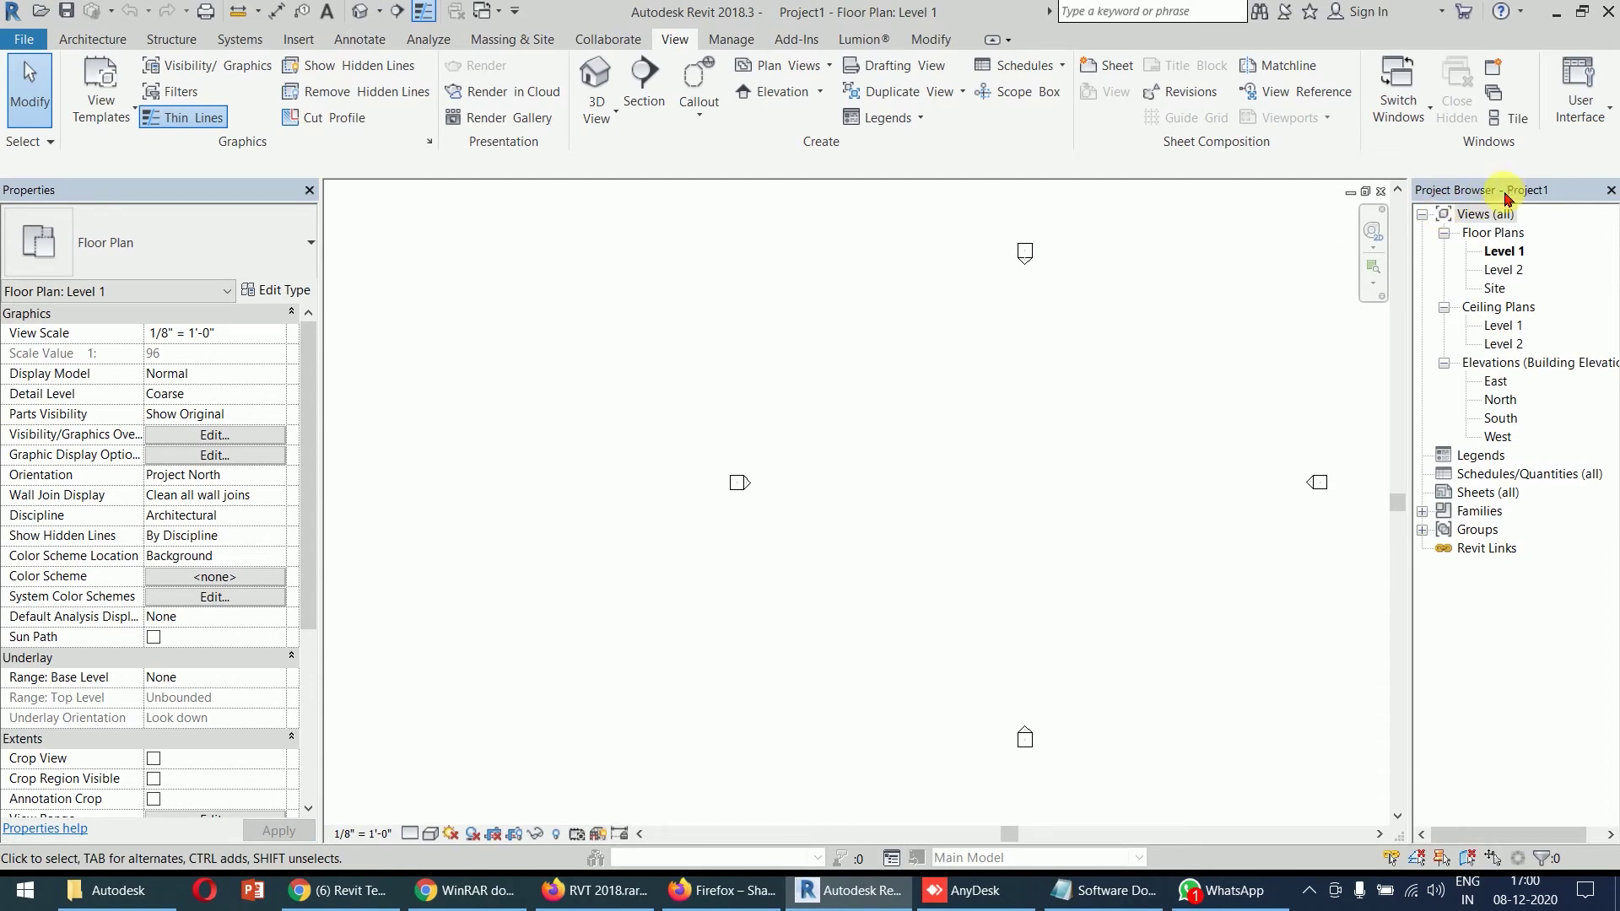
- Undock the Project Browser and redock it along the right edge
{"action": "left_click_drag", "start_coordinate": [1510, 193], "coordinate": [1464, 99]}
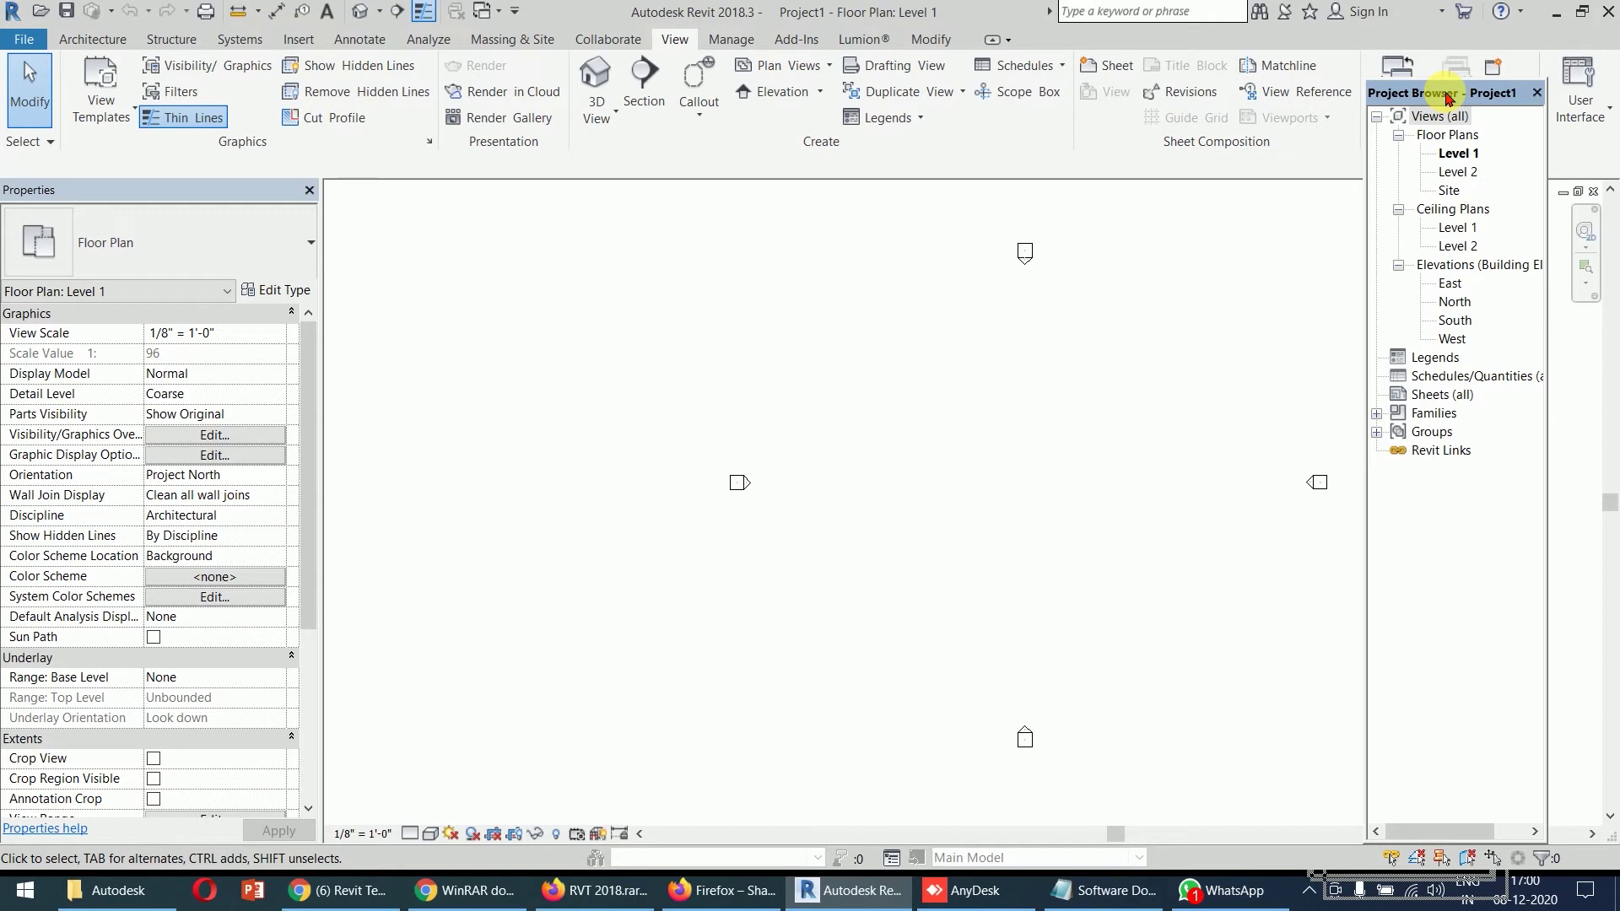
{"action": "mouse_move", "coordinate": [1449, 97]}
{"action": "left_mouse_down"}
{"action": "mouse_move", "coordinate": [1464, 152]}
{"action": "mouse_move", "coordinate": [1520, 199]}
{"action": "mouse_move", "coordinate": [1603, 191]}
{"action": "left_mouse_up"}
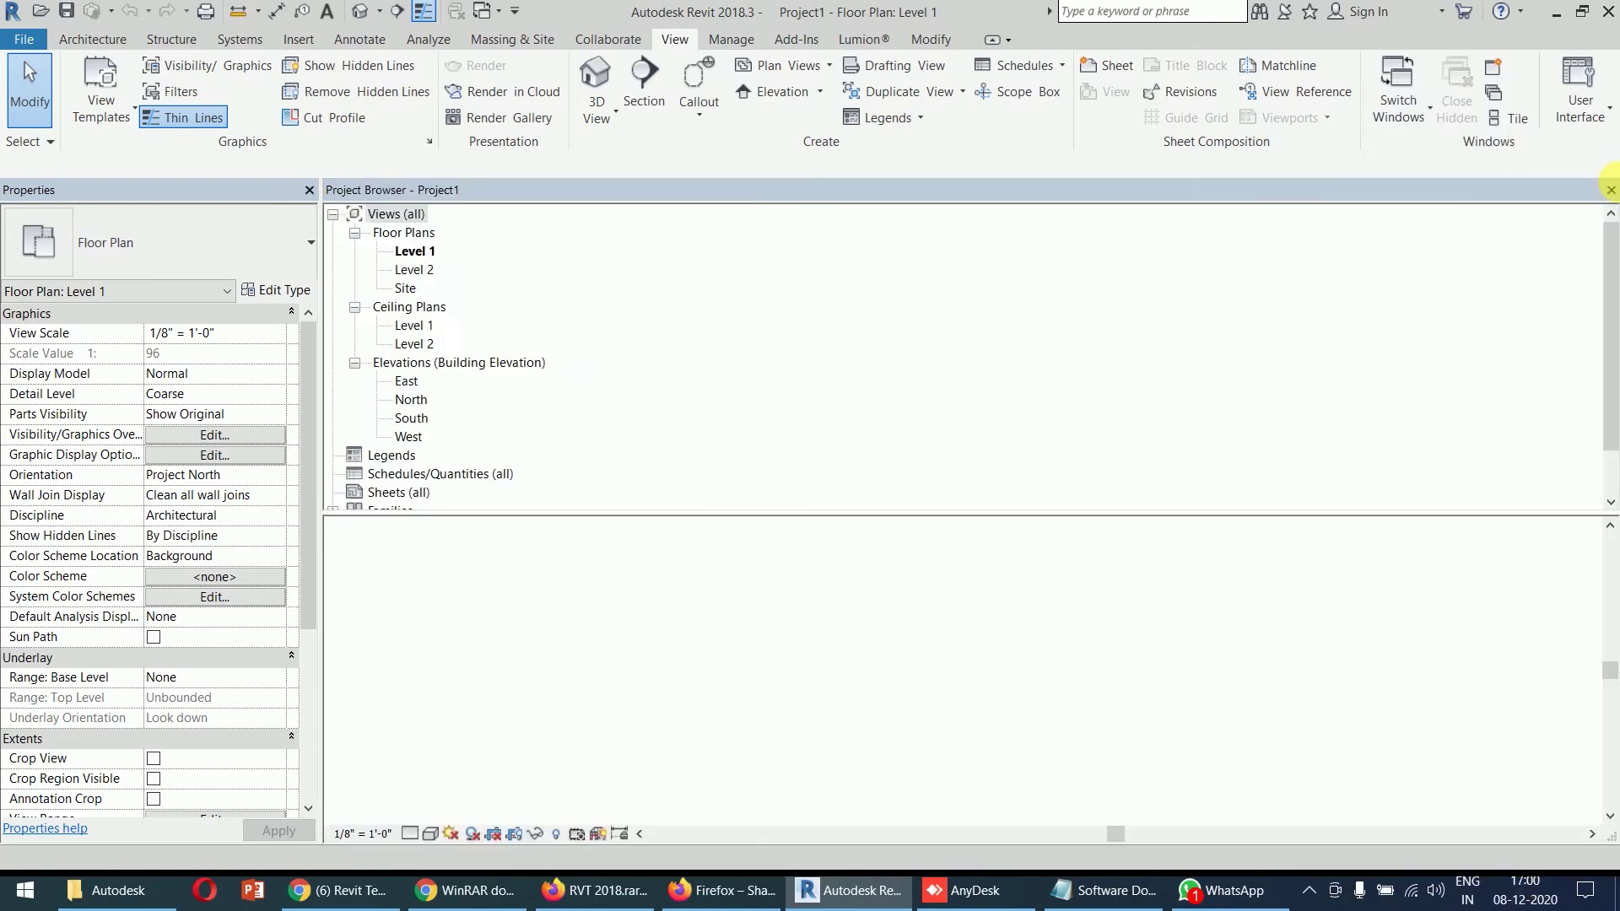
{"action": "left_click_drag", "start_coordinate": [989, 196], "coordinate": [1613, 403]}
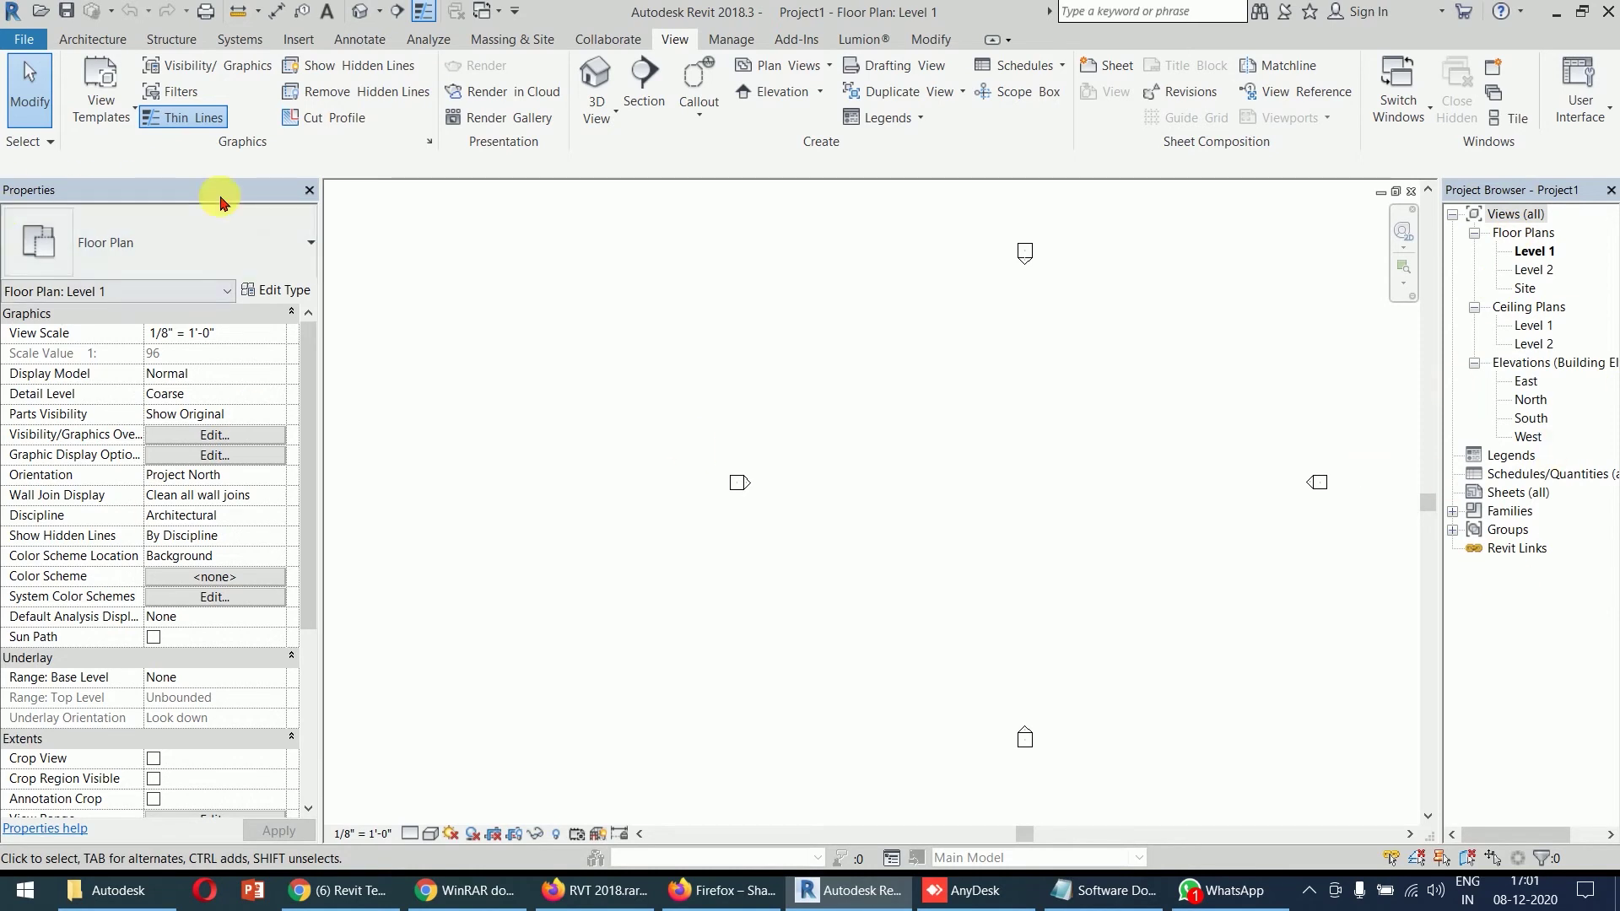
- Narrow the Properties panel, widen the Project Browser, and recentre the elevation markers
{"action": "left_click_drag", "start_coordinate": [320, 241], "coordinate": [268, 255]}
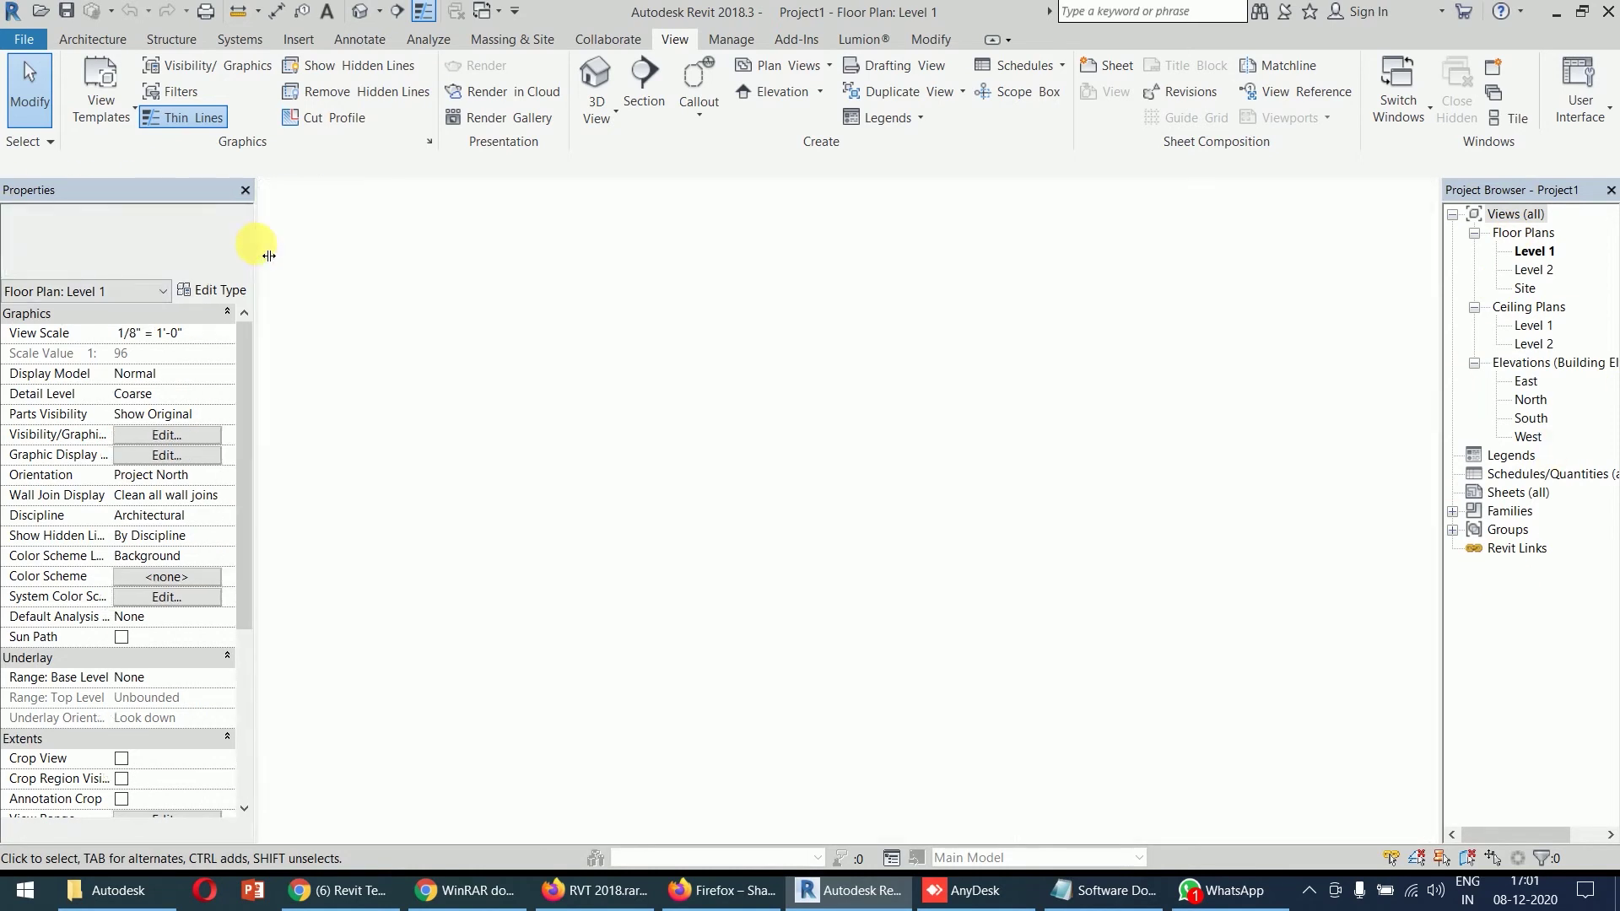
{"action": "left_click_drag", "start_coordinate": [1440, 312], "coordinate": [1418, 317]}
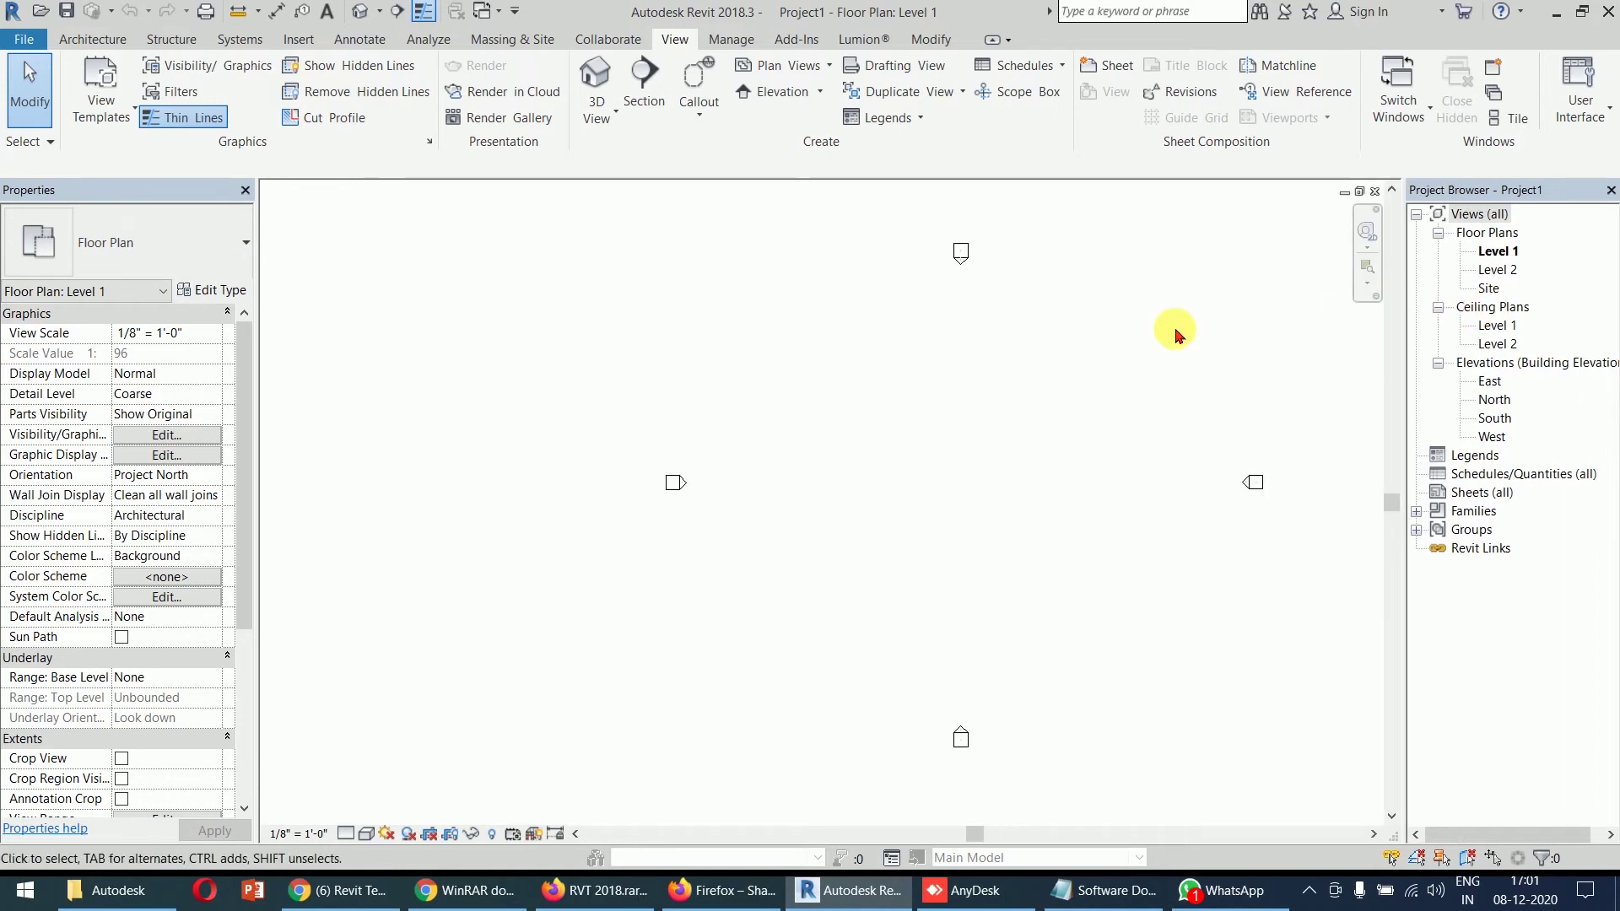
{"action": "middle_click_drag", "start_coordinate": [1005, 445], "coordinate": [869, 425]}
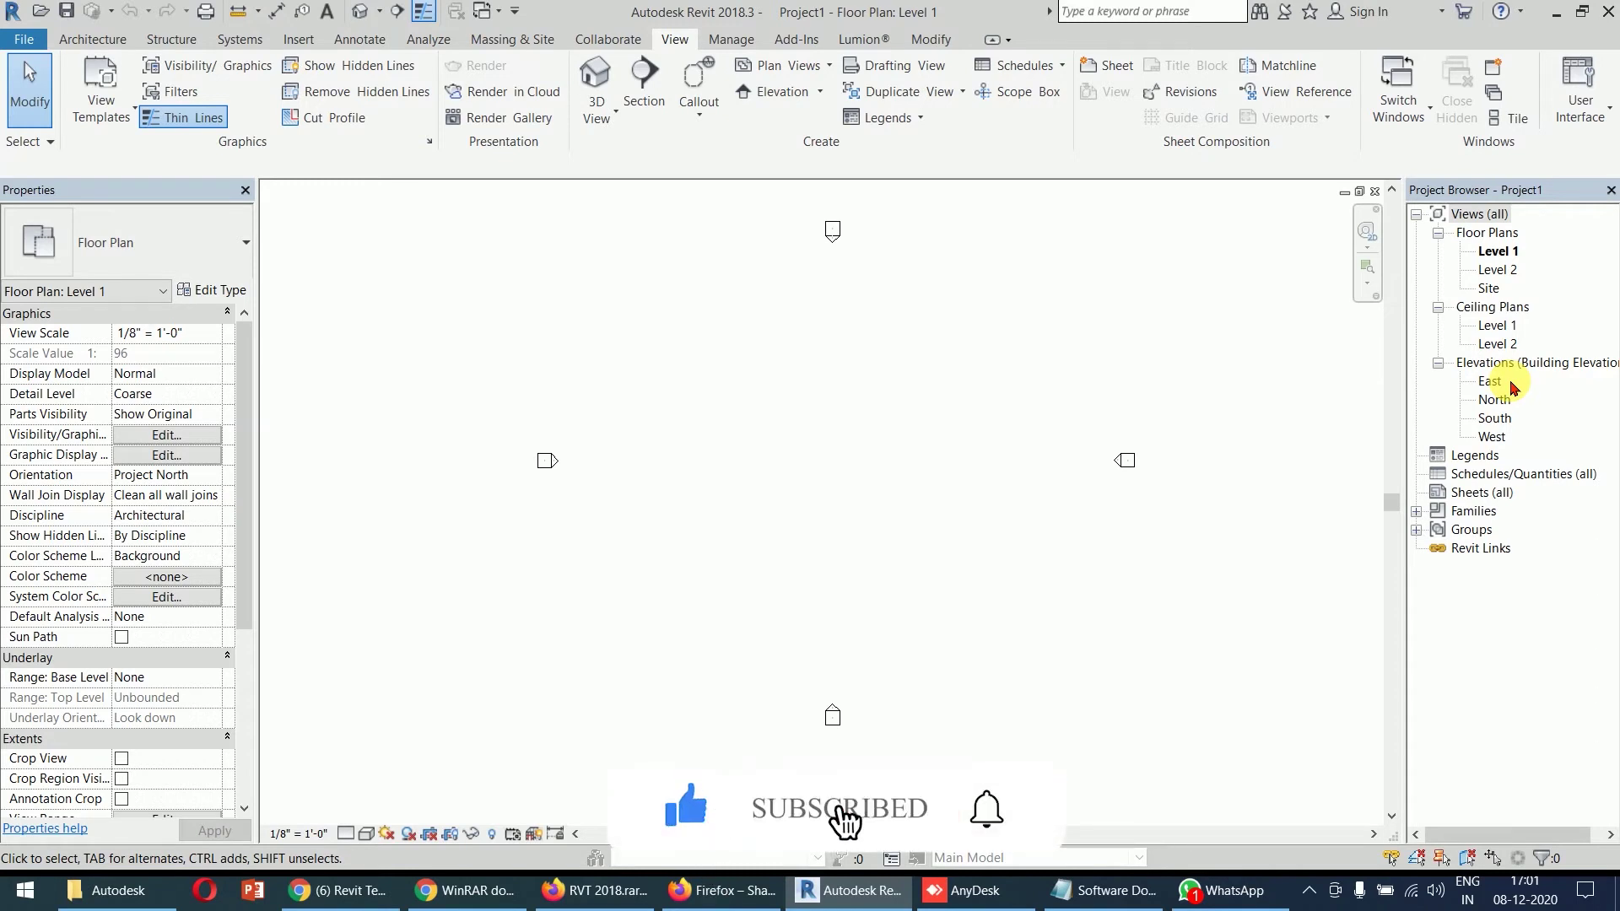
- Create Project2 from the DefaultMetric.rte template and zoom into its Level 1 plan
{"action": "key", "text": "ctrl+n"}
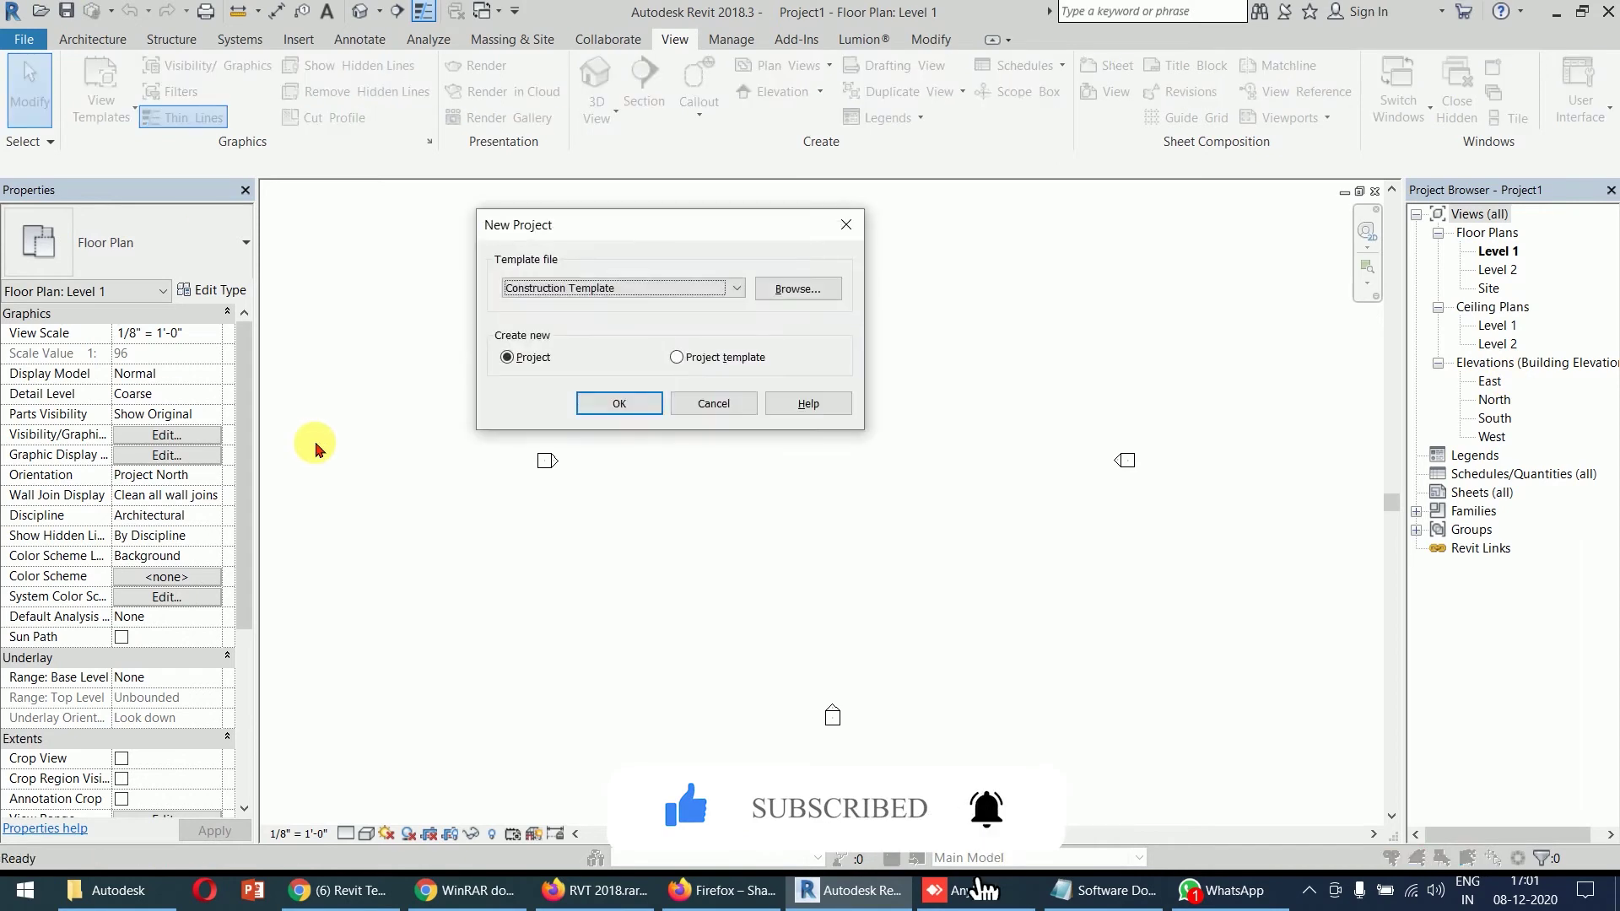
{"action": "left_click", "coordinate": [805, 296]}
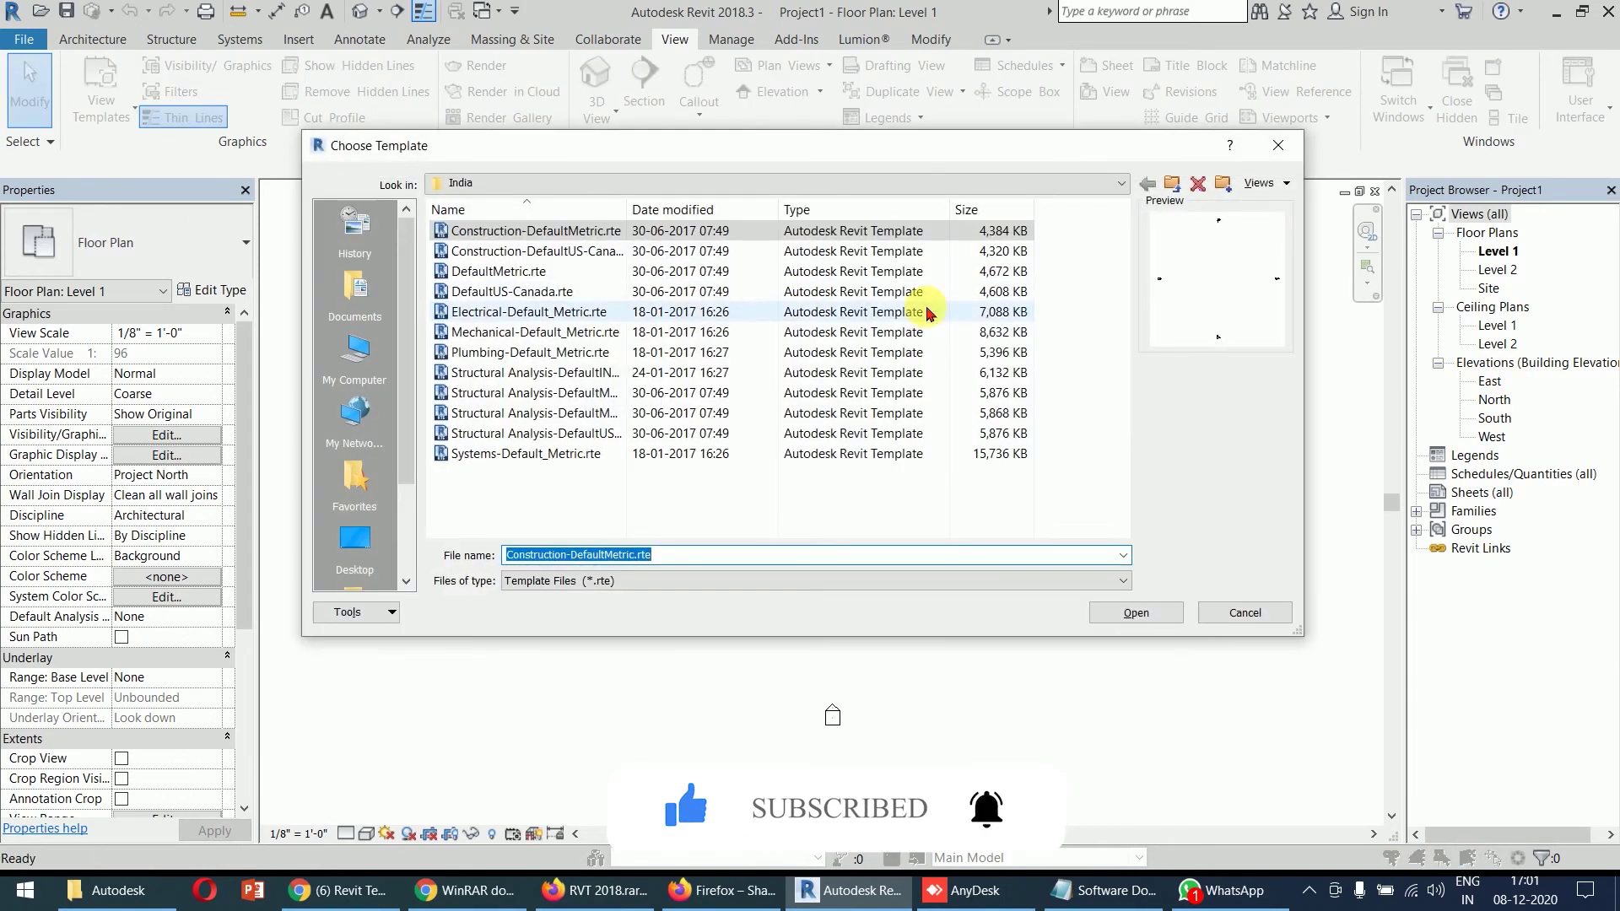
{"action": "left_click", "coordinate": [497, 272]}
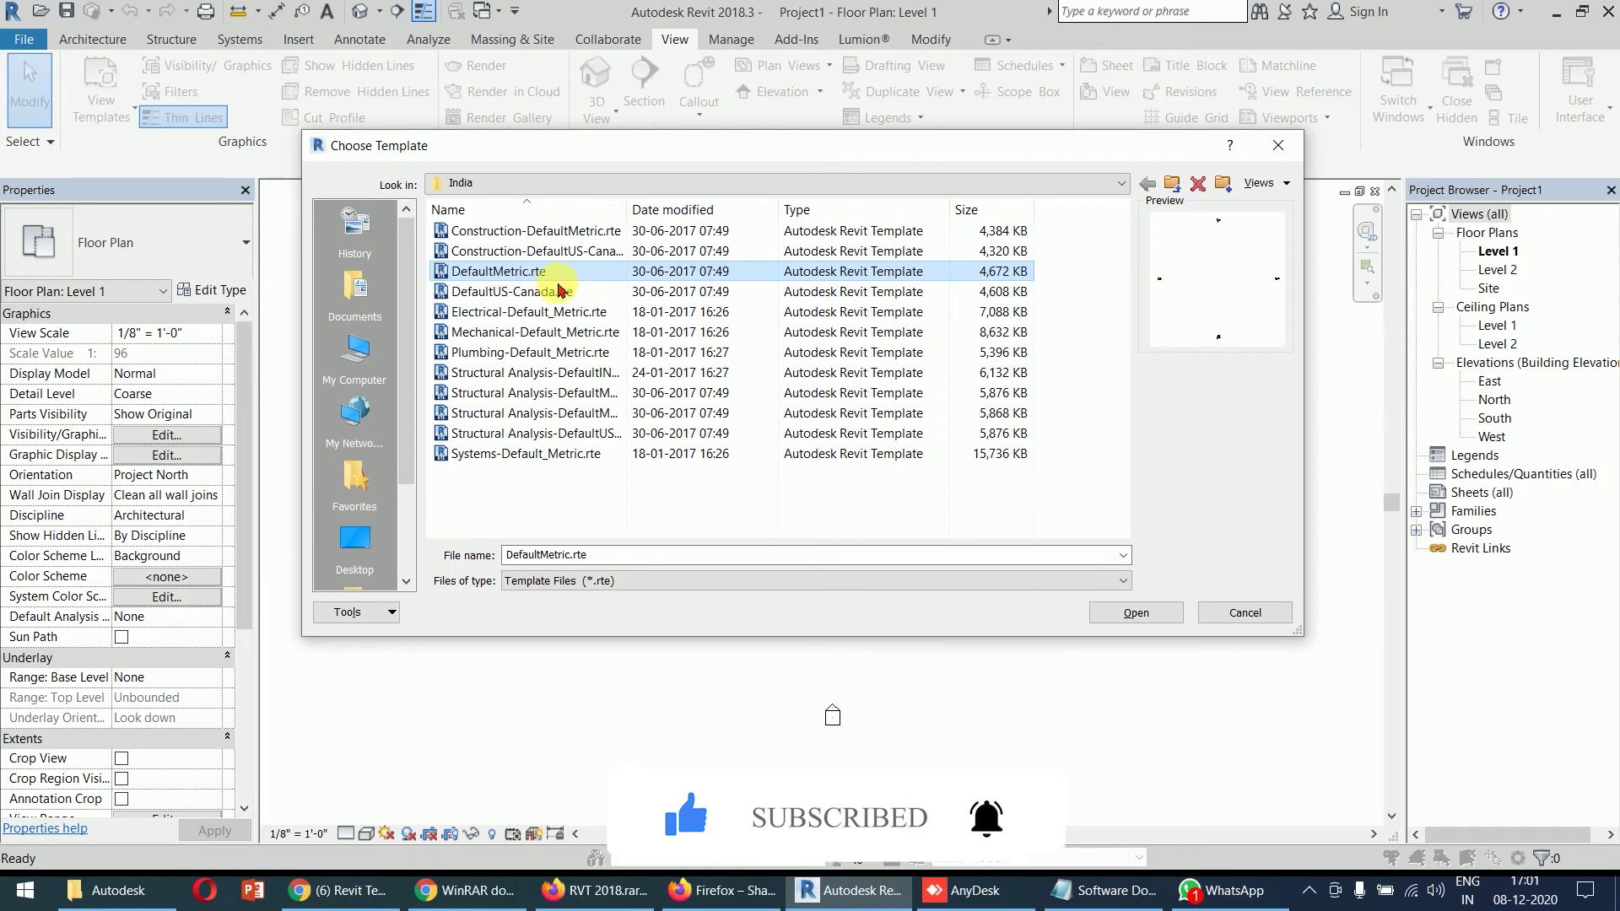
{"action": "left_click", "coordinate": [1135, 612]}
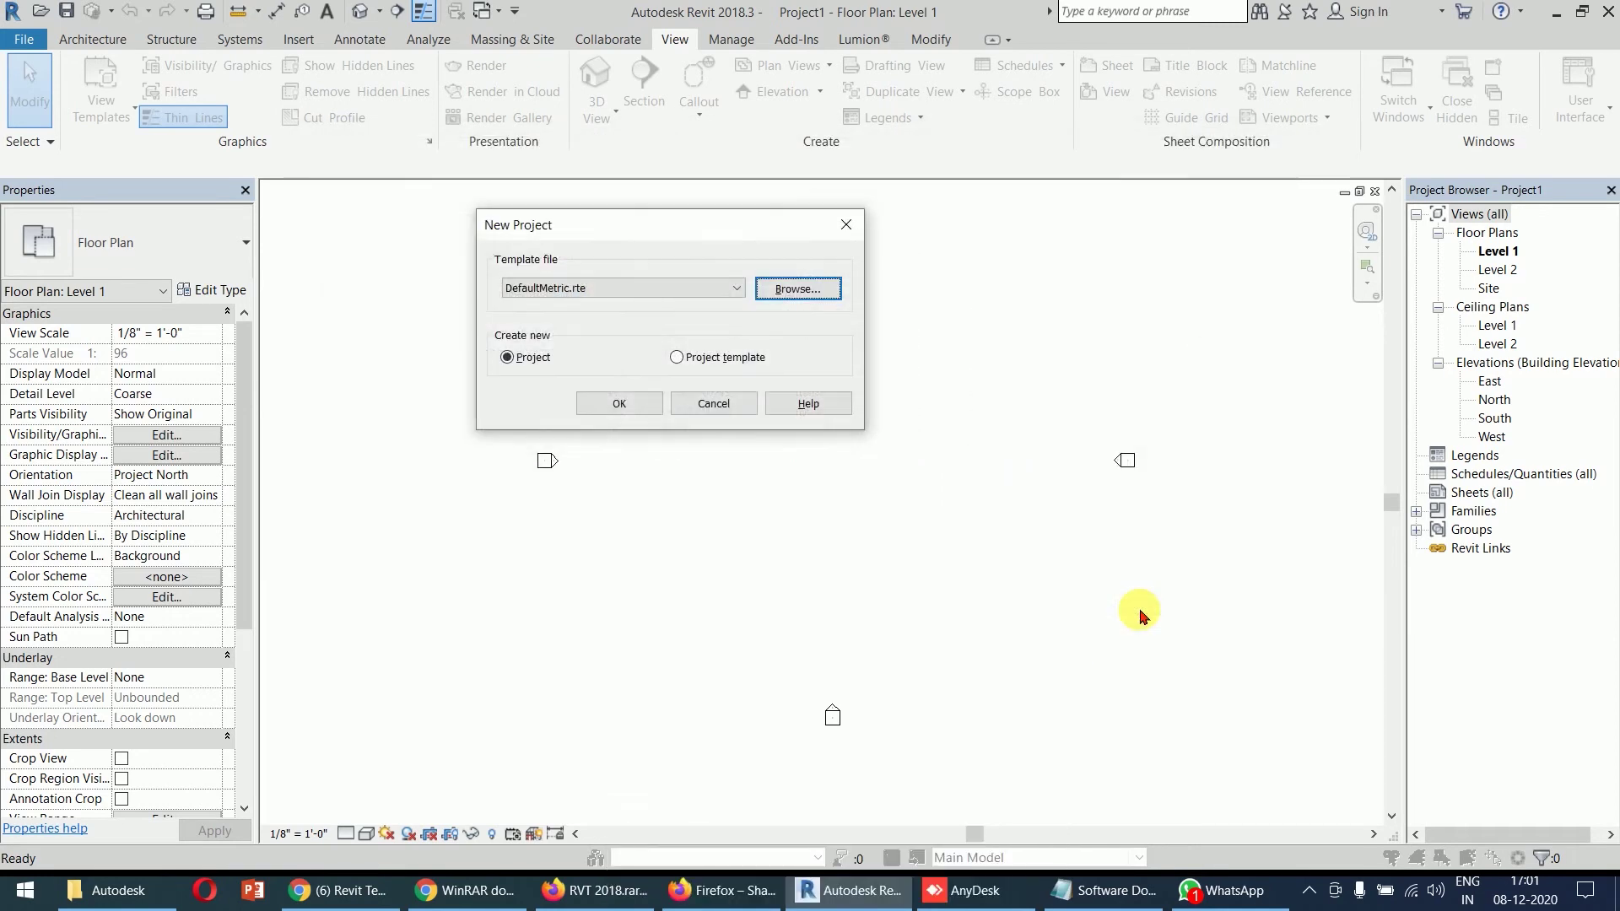
{"action": "left_click", "coordinate": [651, 406]}
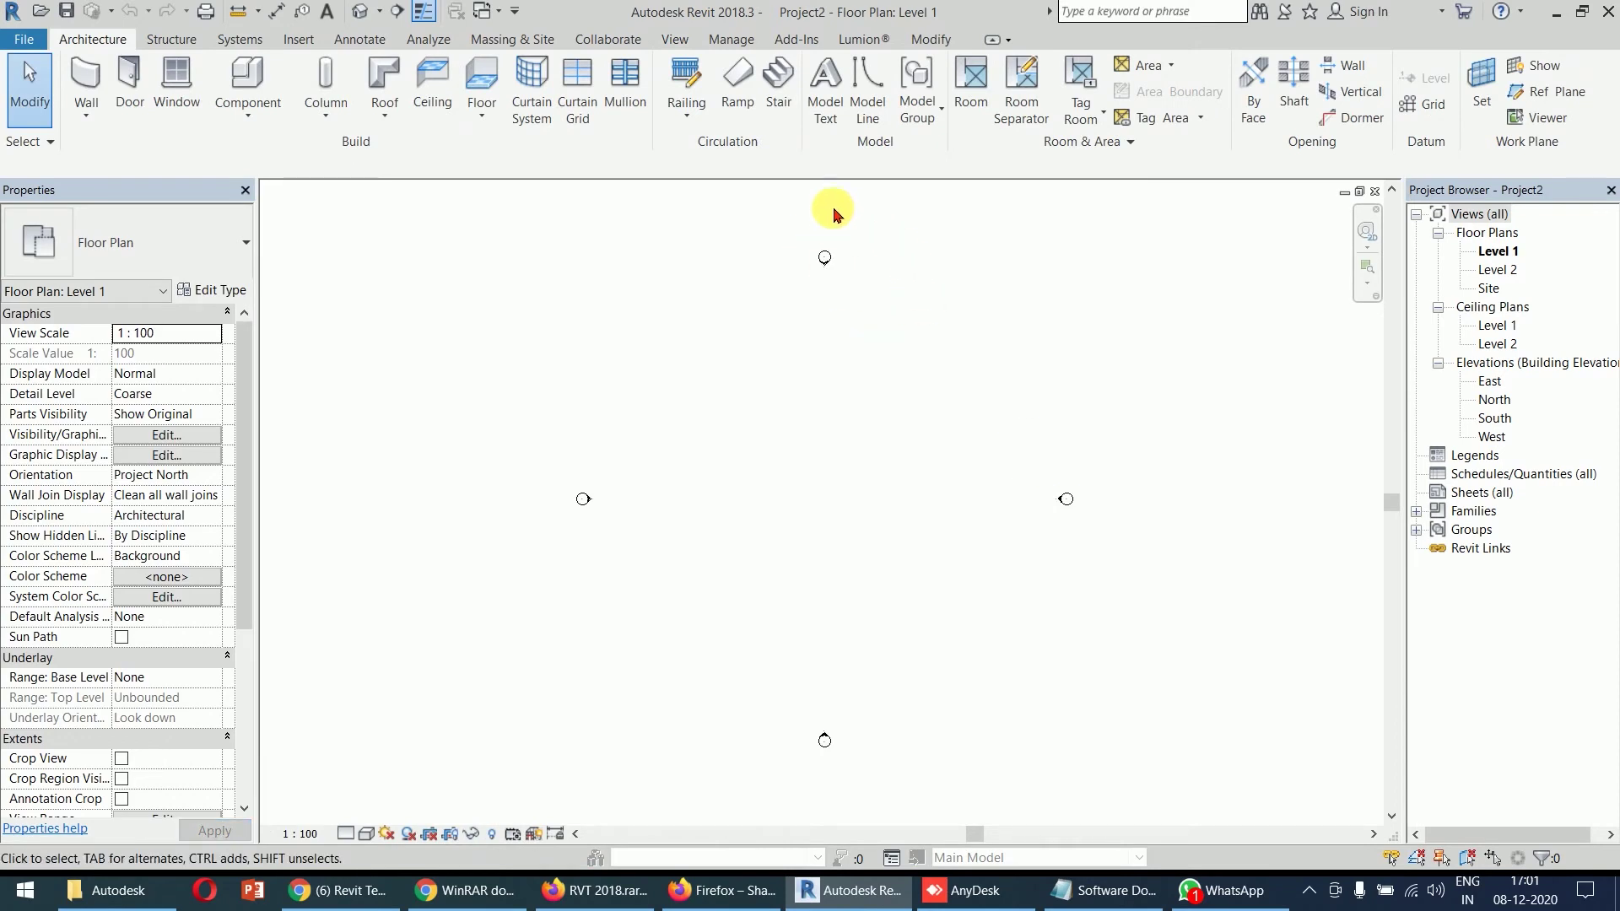
{"action": "scroll", "coordinate": [825, 275], "scroll_direction": "up", "scroll_amount": 3}
{"action": "scroll", "coordinate": [825, 275], "scroll_direction": "up", "scroll_amount": 1}
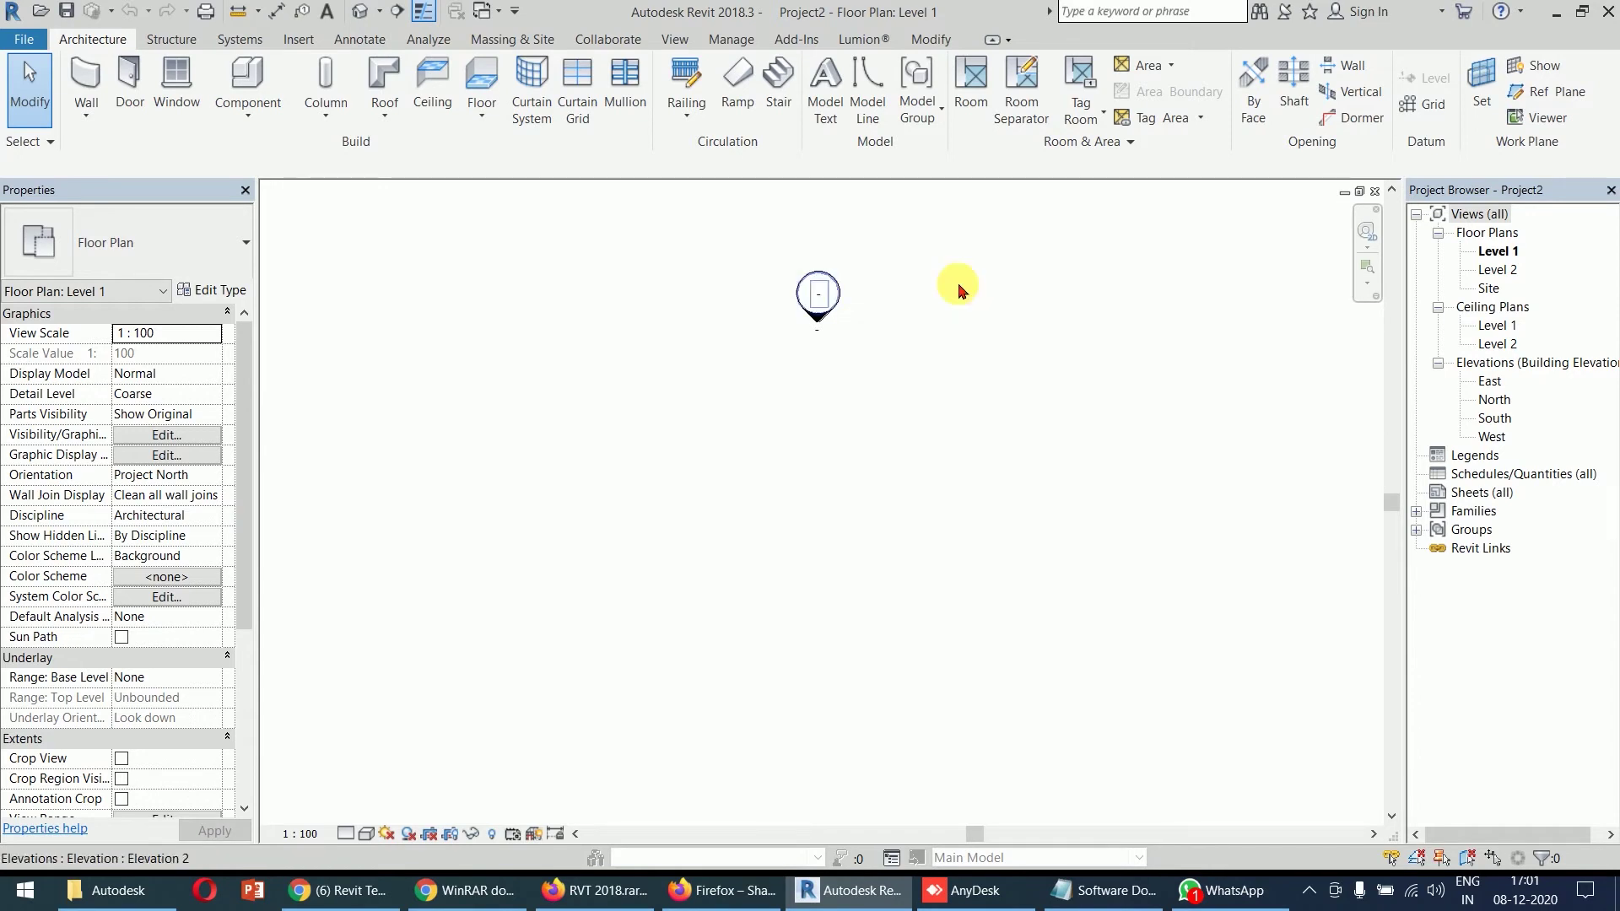
- Close the Project2 plan, then crossing-select the east and west elevation markers on Project1's Level 1 plan
{"action": "left_click", "coordinate": [1373, 203]}
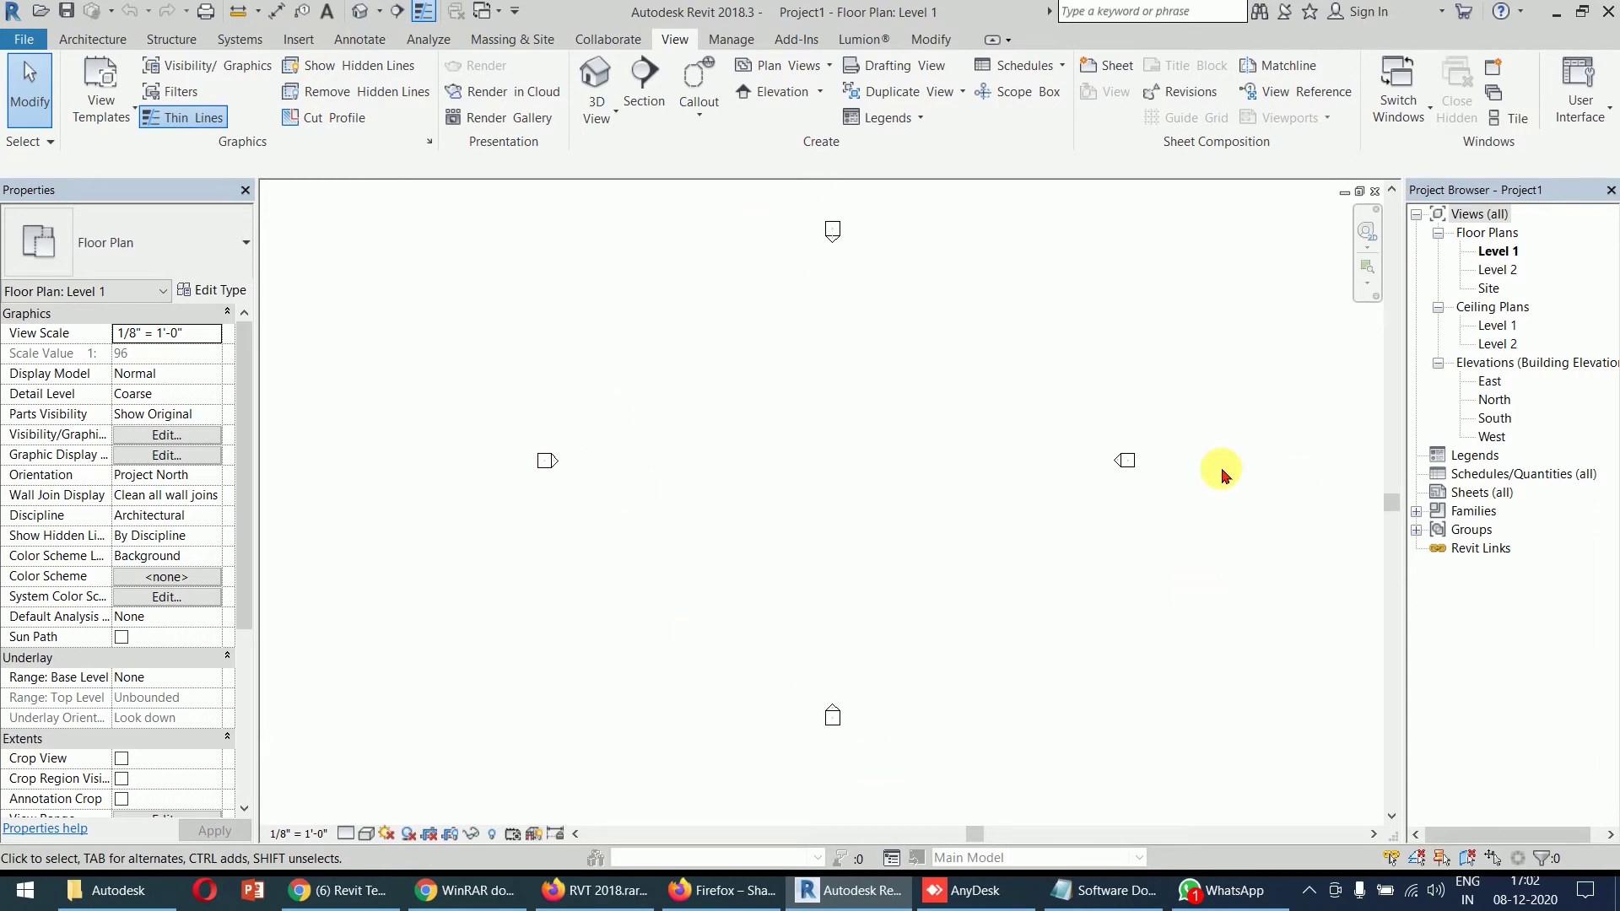
{"action": "left_click", "coordinate": [110, 40]}
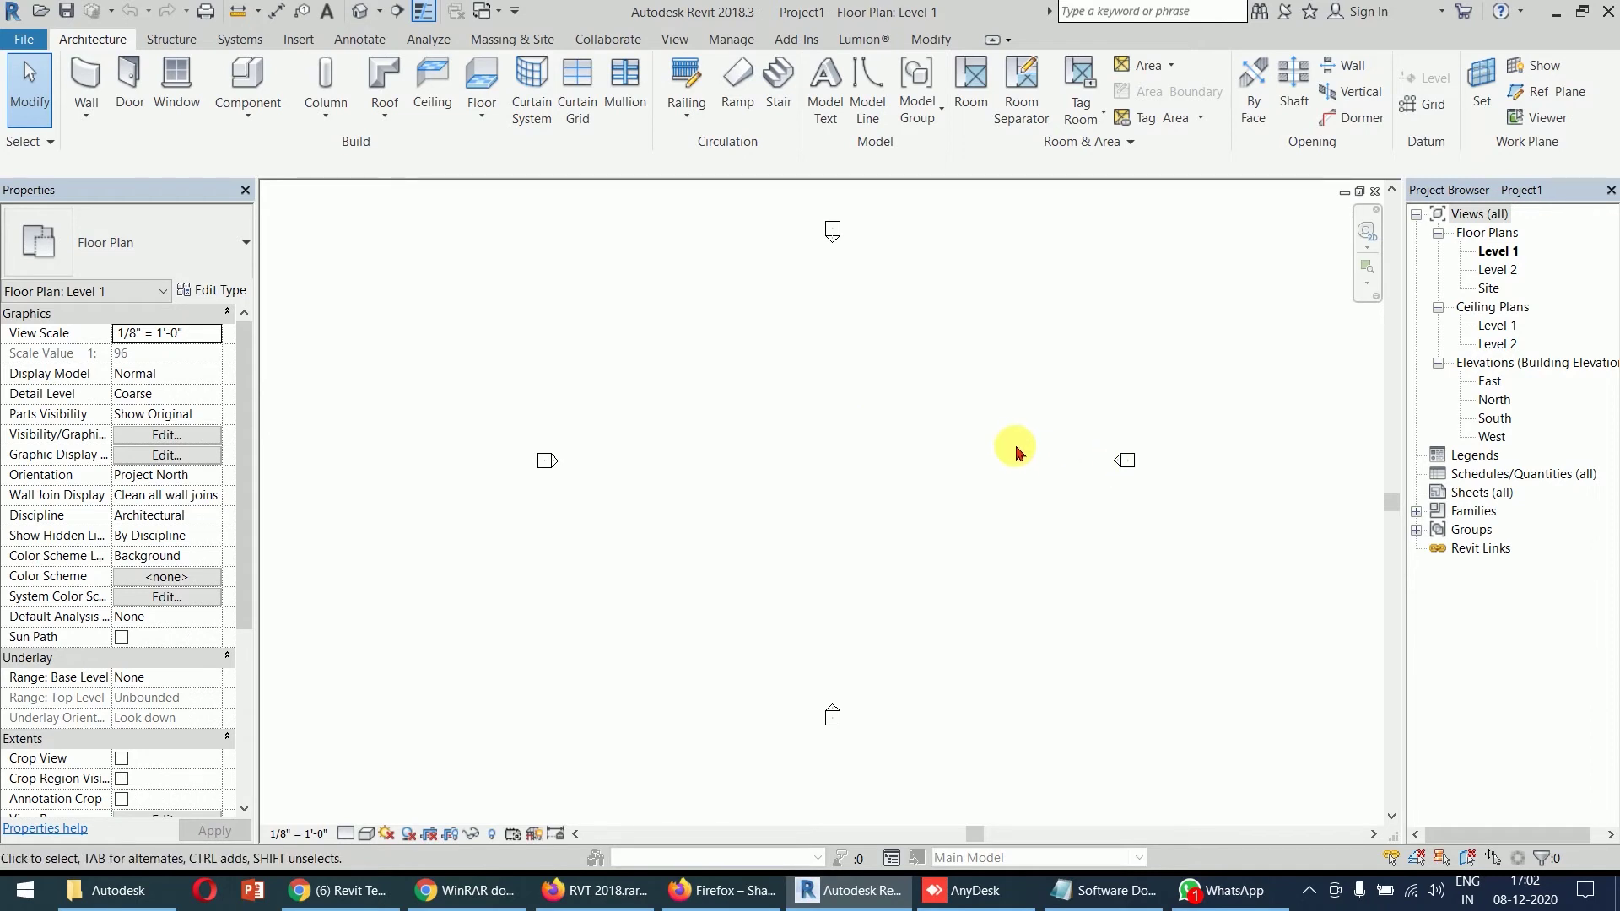
{"action": "left_click_drag", "start_coordinate": [1291, 397], "coordinate": [399, 549]}
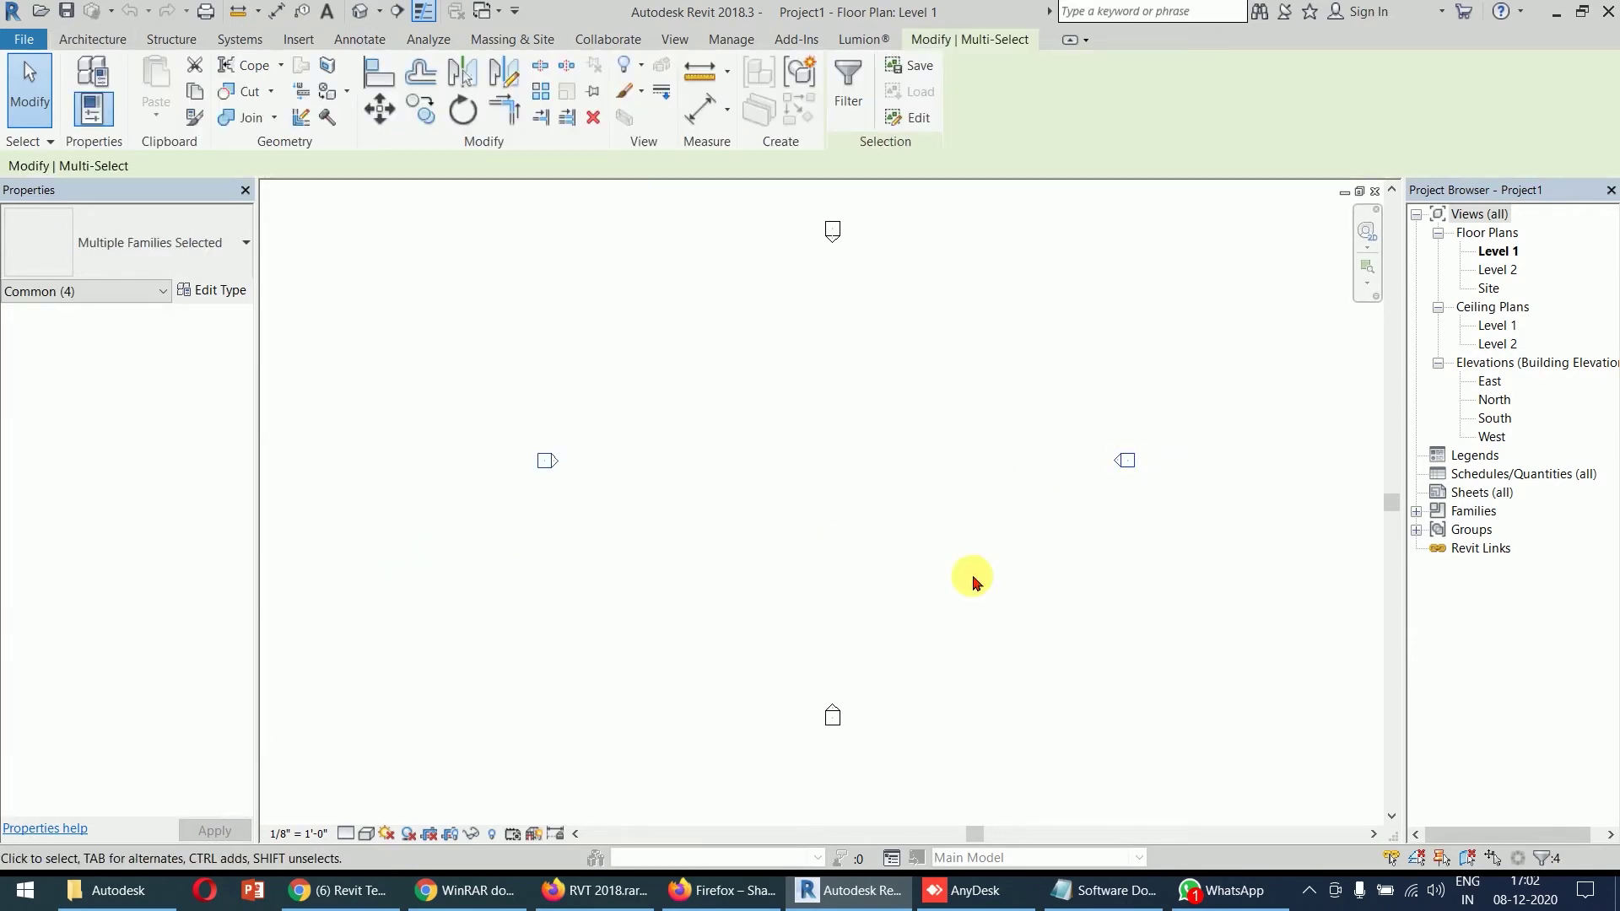
{"action": "key", "text": "Delete"}
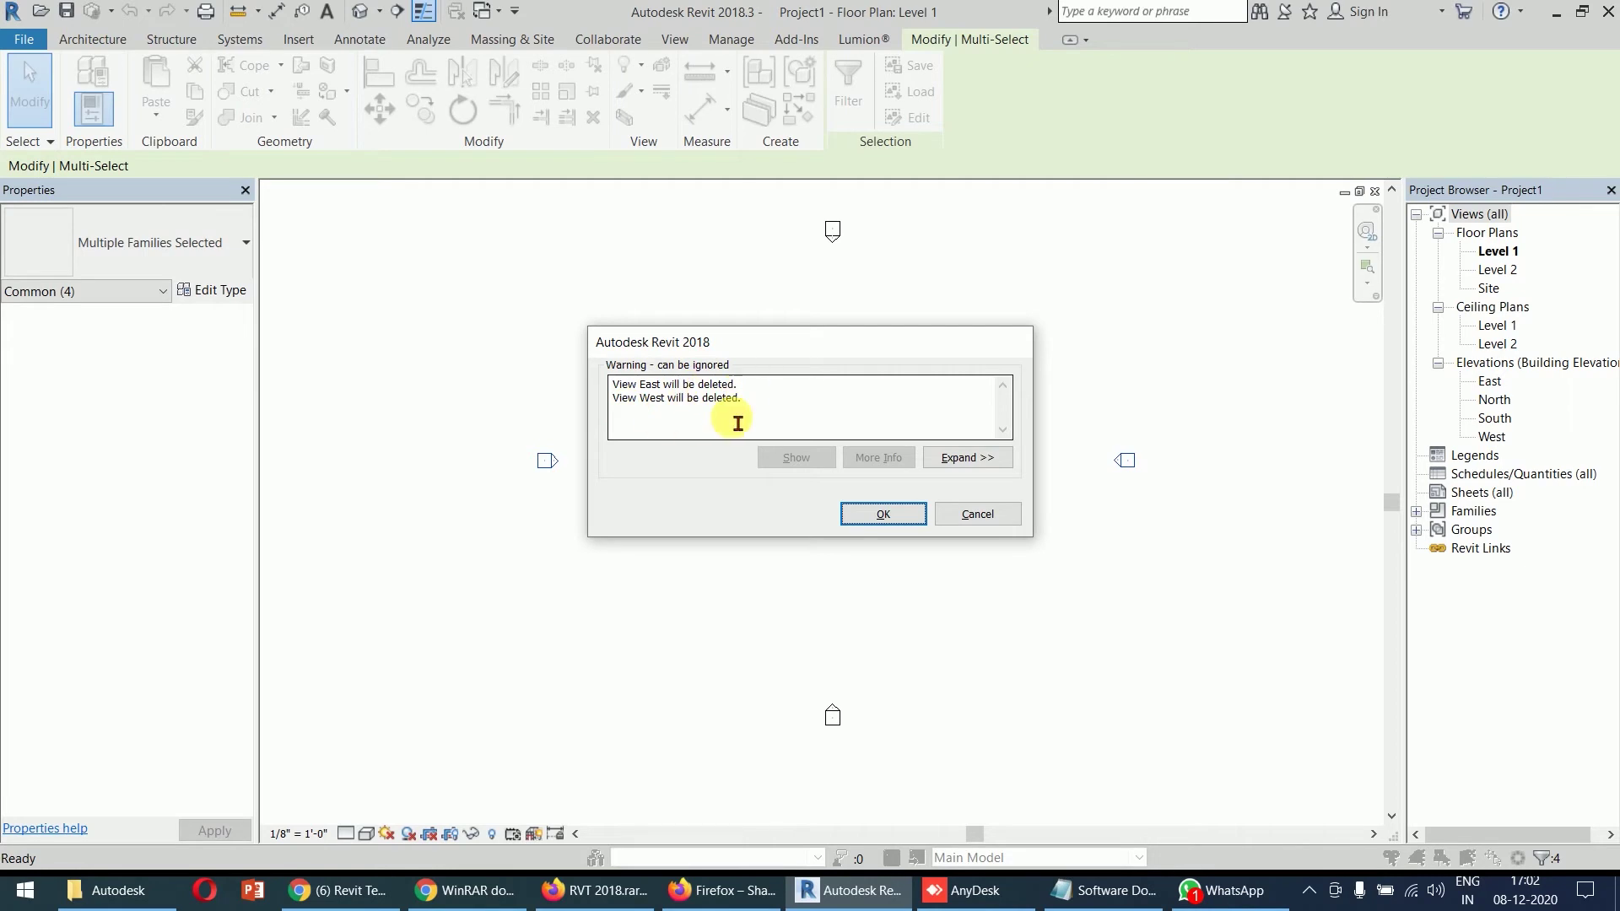
{"action": "left_click", "coordinate": [882, 515]}
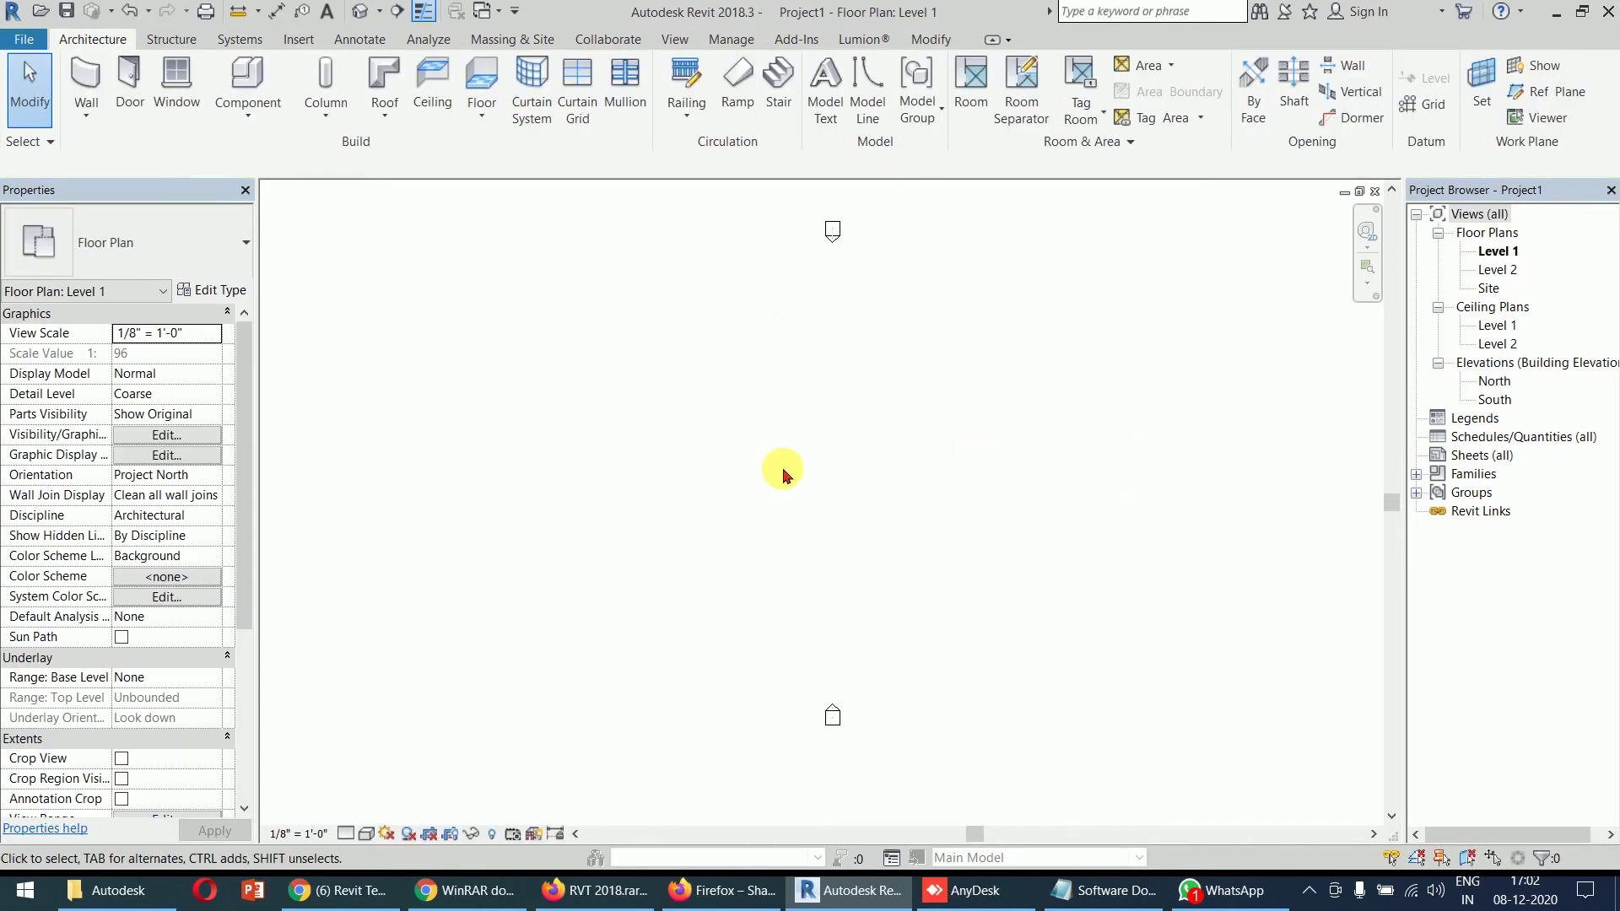
{"action": "left_click", "coordinate": [1492, 383]}
{"action": "left_click", "coordinate": [1094, 460]}
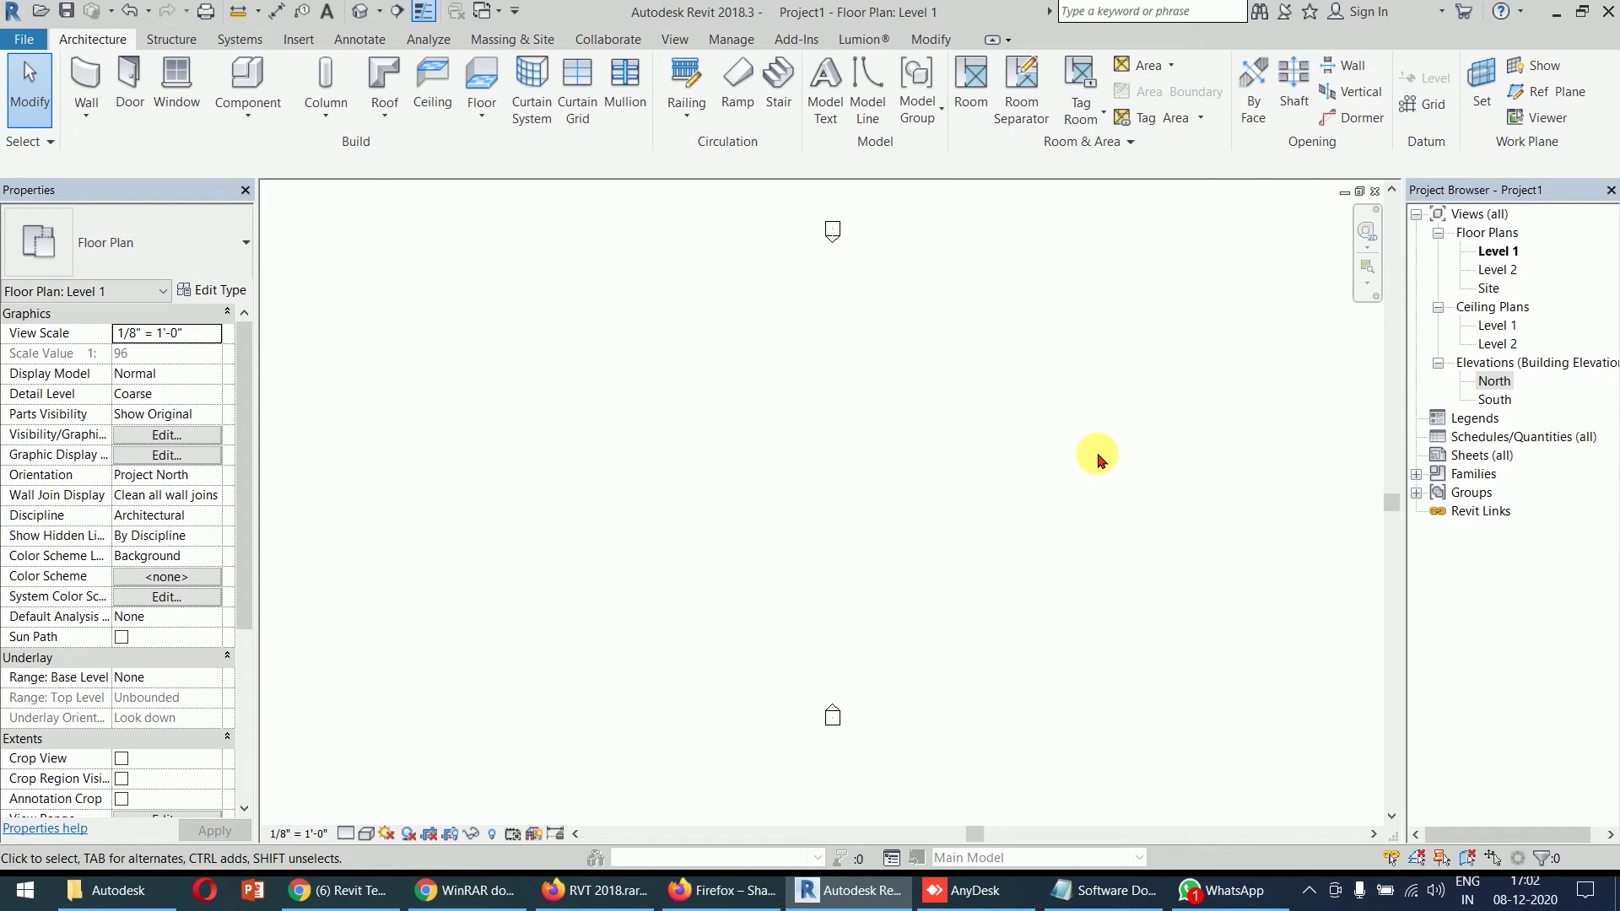
{"action": "key", "text": "ctrl+z"}
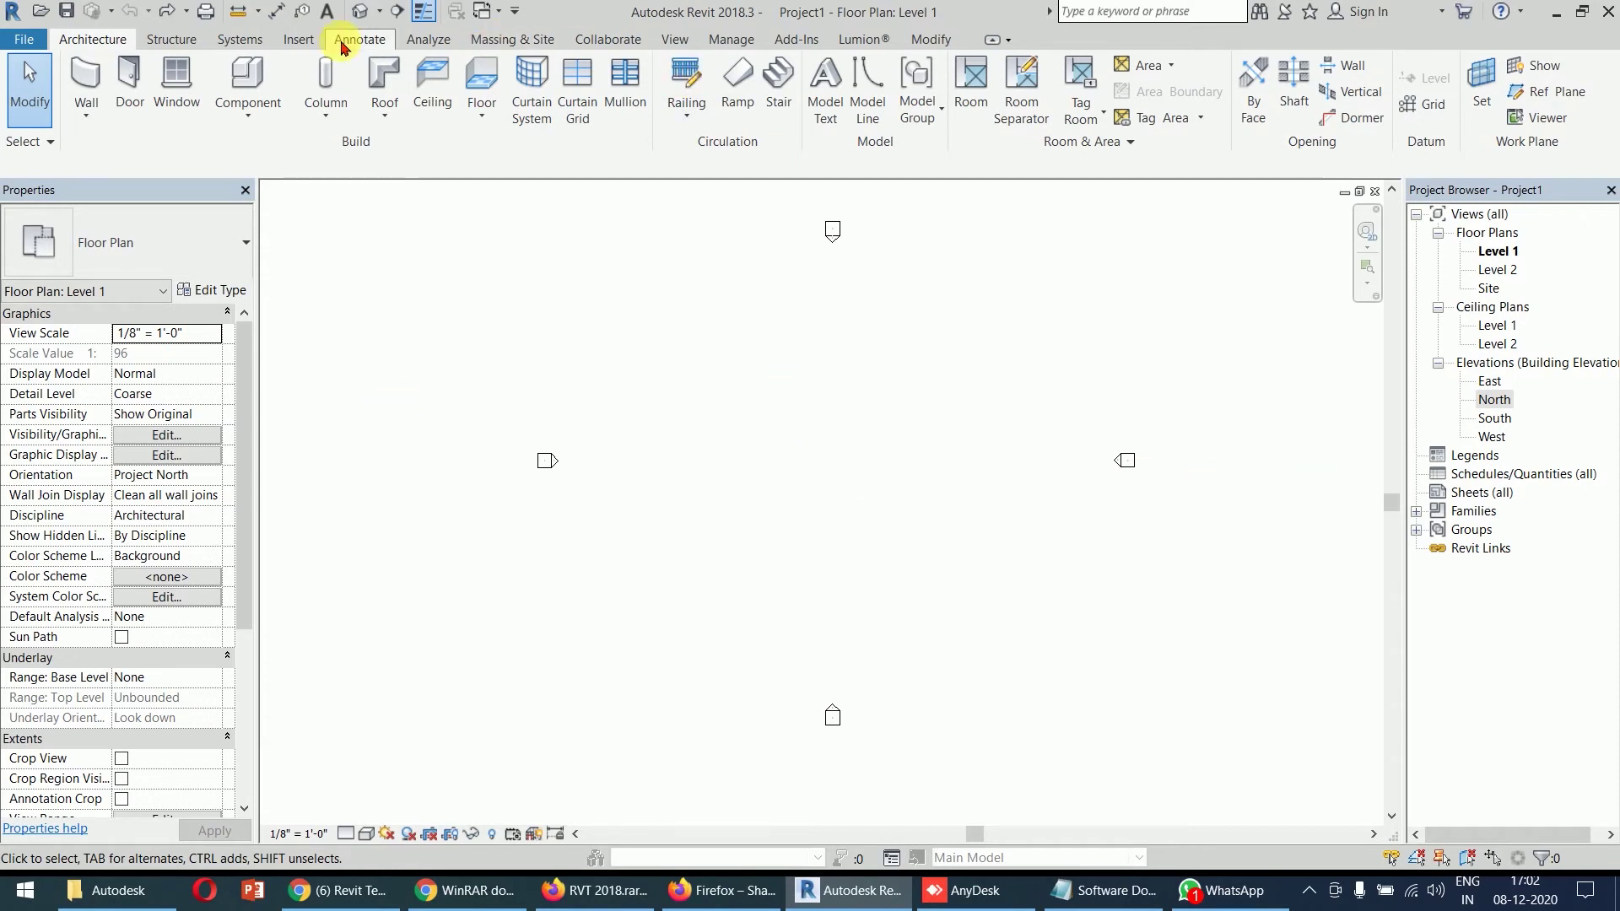
- Place a new elevation marker on the Level 1 plan
{"action": "left_click", "coordinate": [304, 42]}
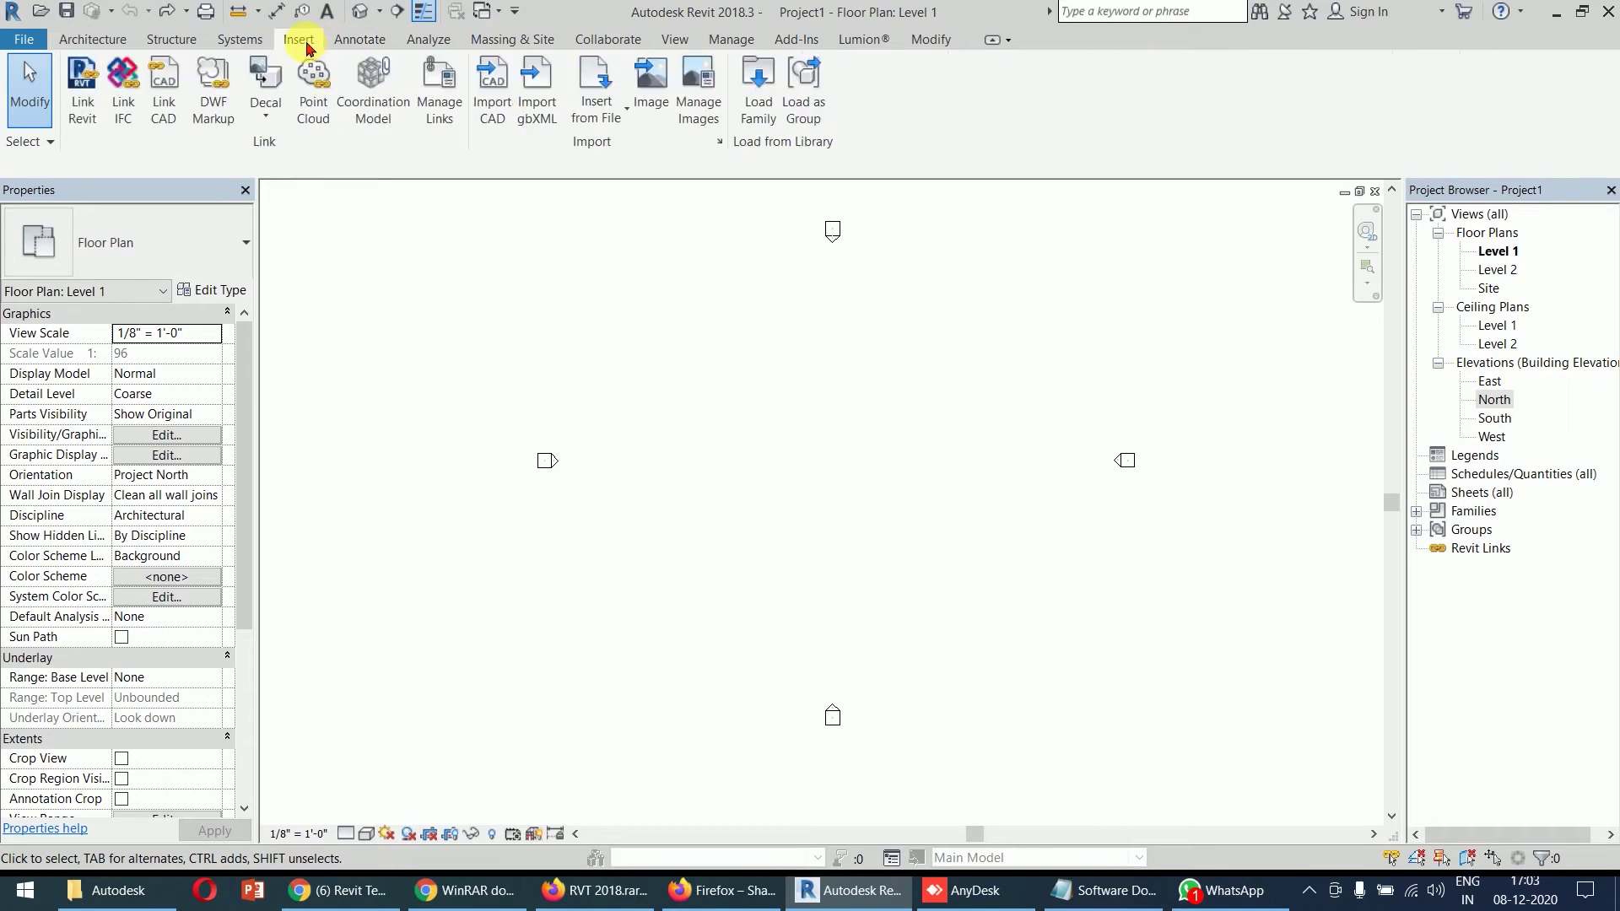
{"action": "left_click", "coordinate": [674, 40]}
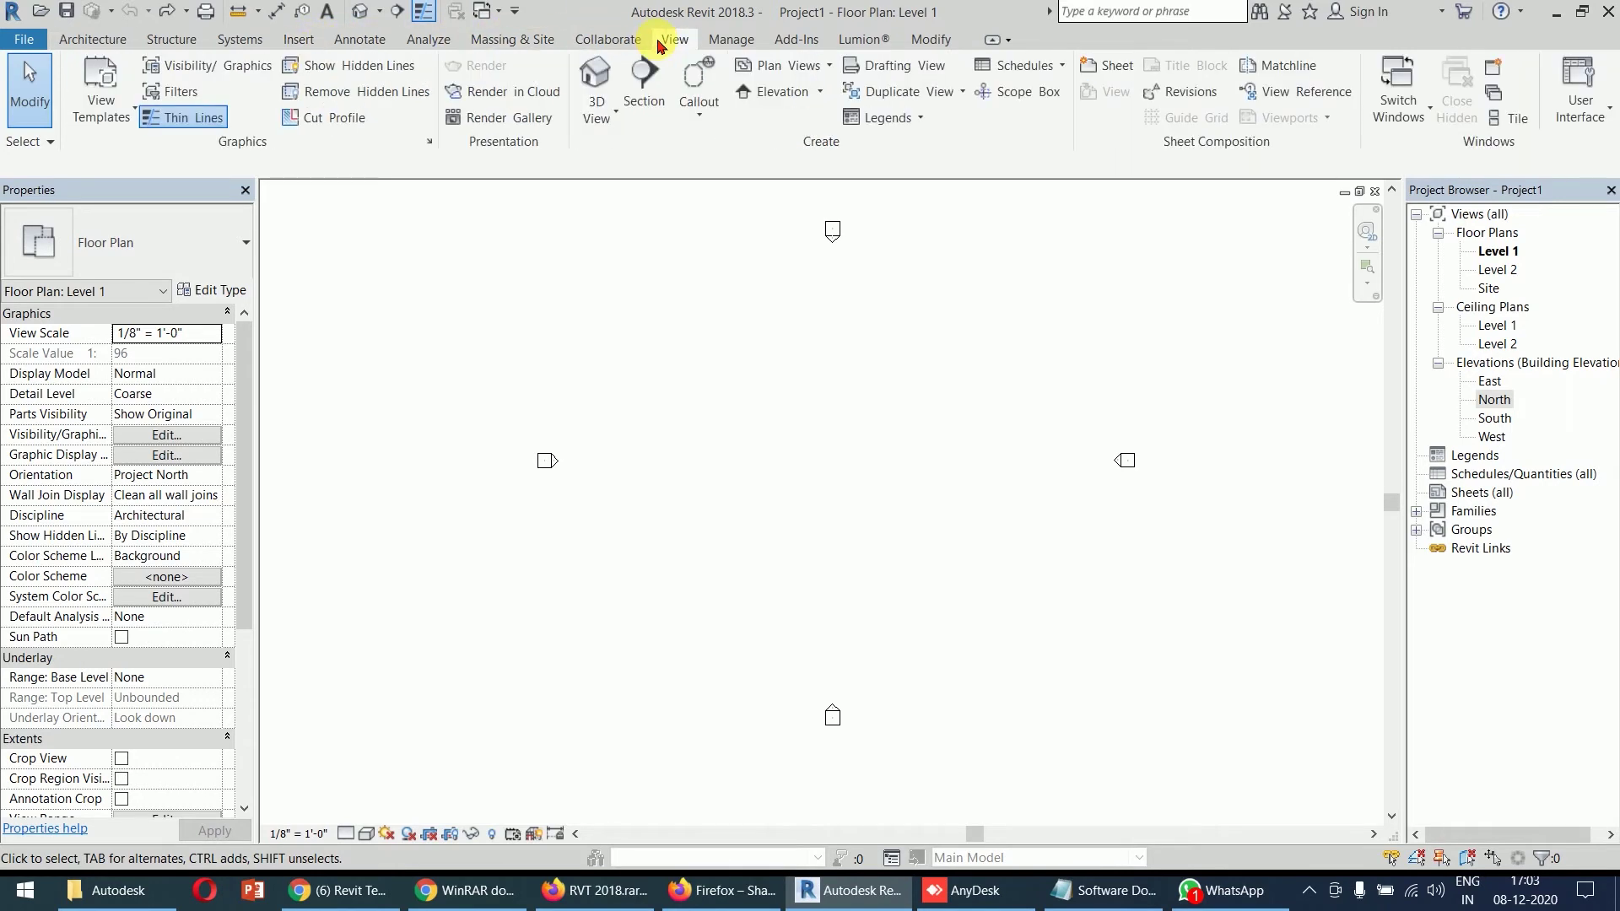
{"action": "left_click", "coordinate": [819, 92]}
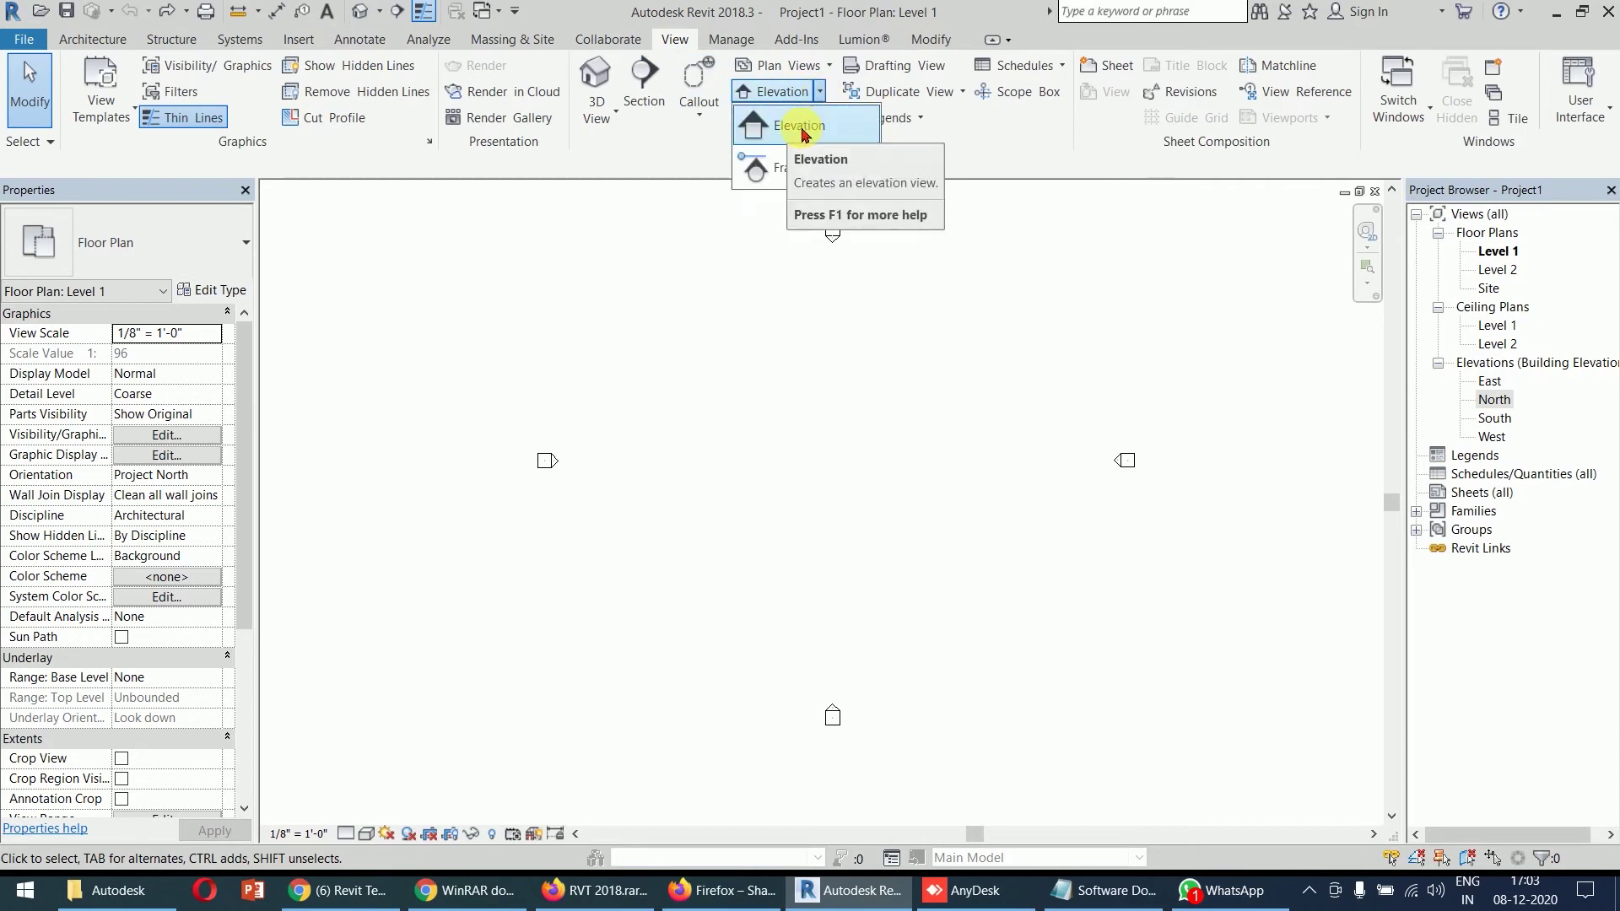
{"action": "left_click", "coordinate": [801, 127]}
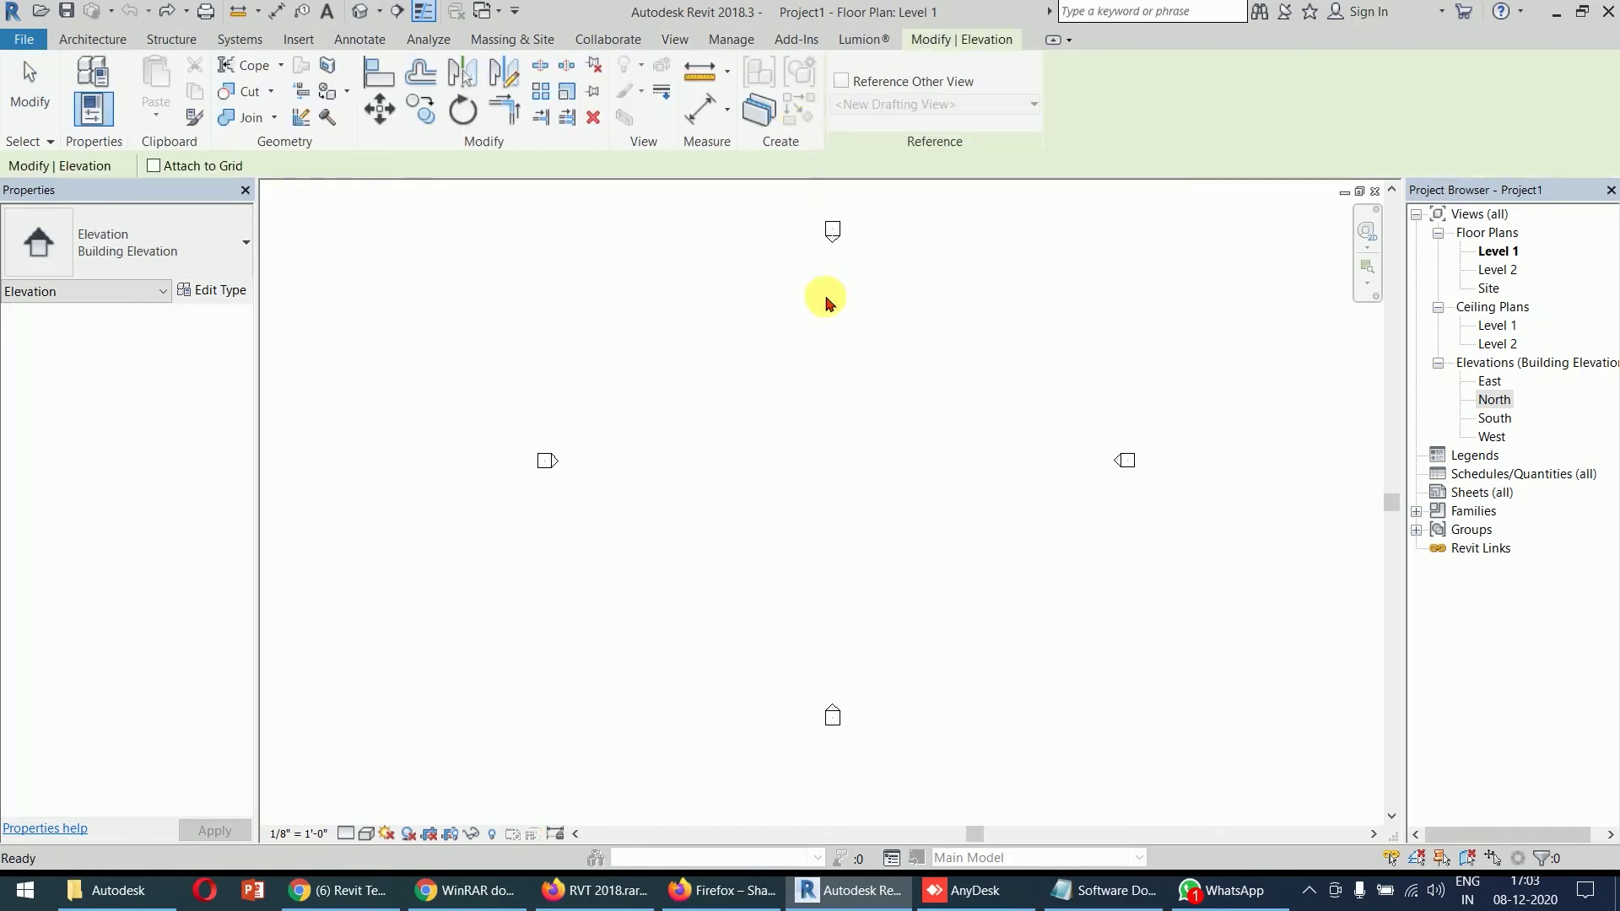
{"action": "left_click", "coordinate": [1004, 608]}
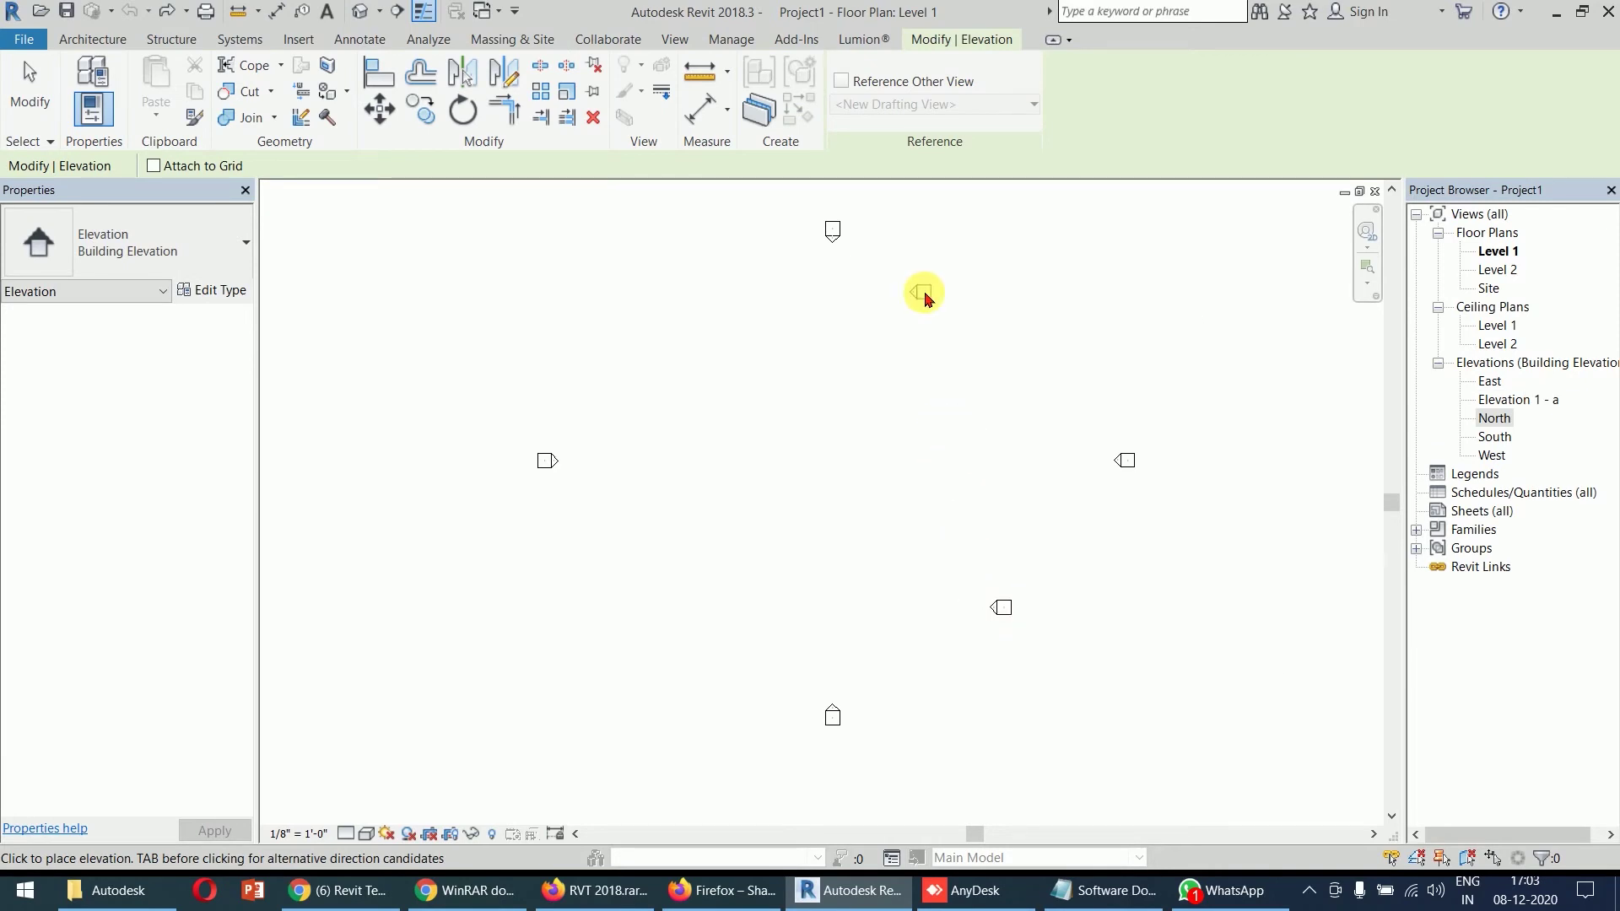
{"action": "key", "text": "Escape"}
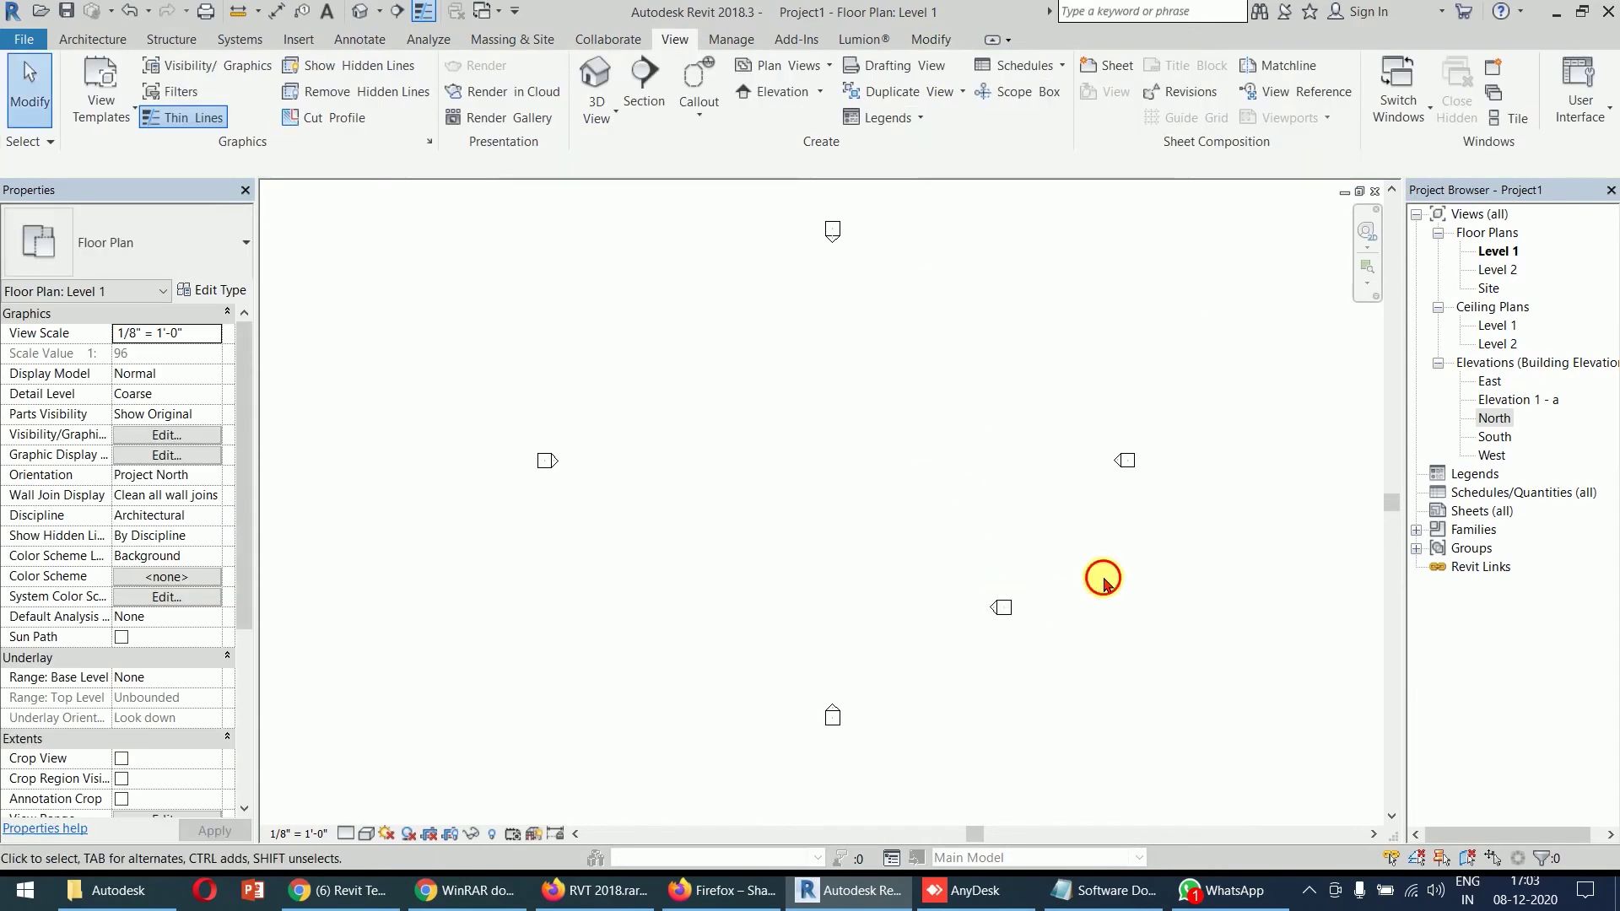
- Rotate the new elevation marker about 35°
{"action": "left_click_drag", "start_coordinate": [927, 654], "coordinate": [927, 651]}
{"action": "left_click", "coordinate": [463, 110]}
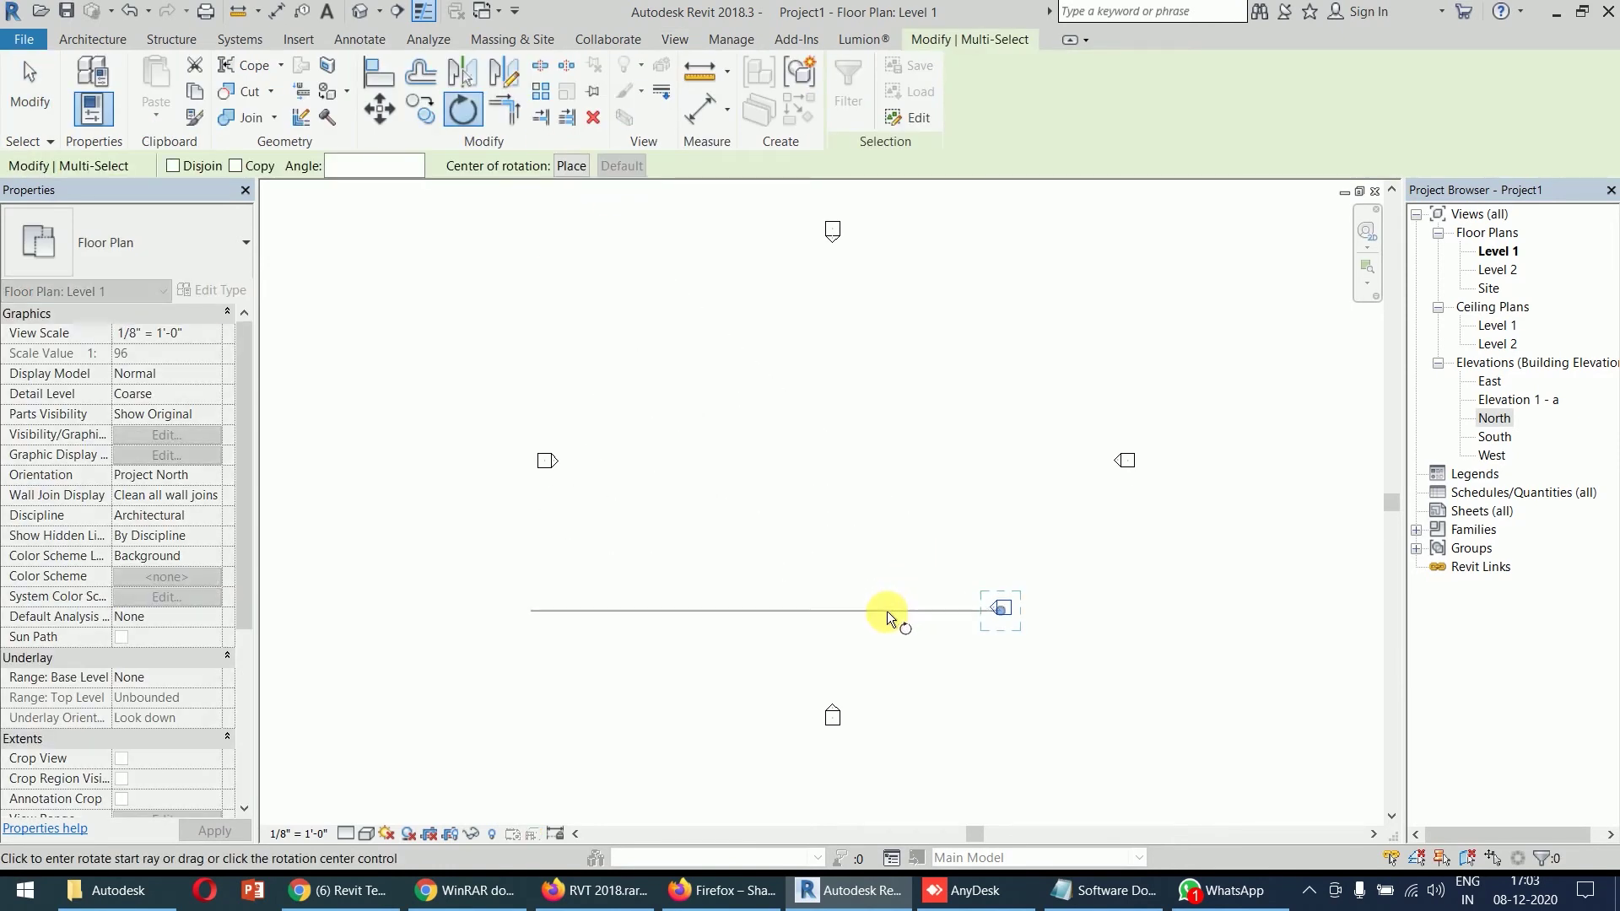
{"action": "left_click", "coordinate": [888, 610]}
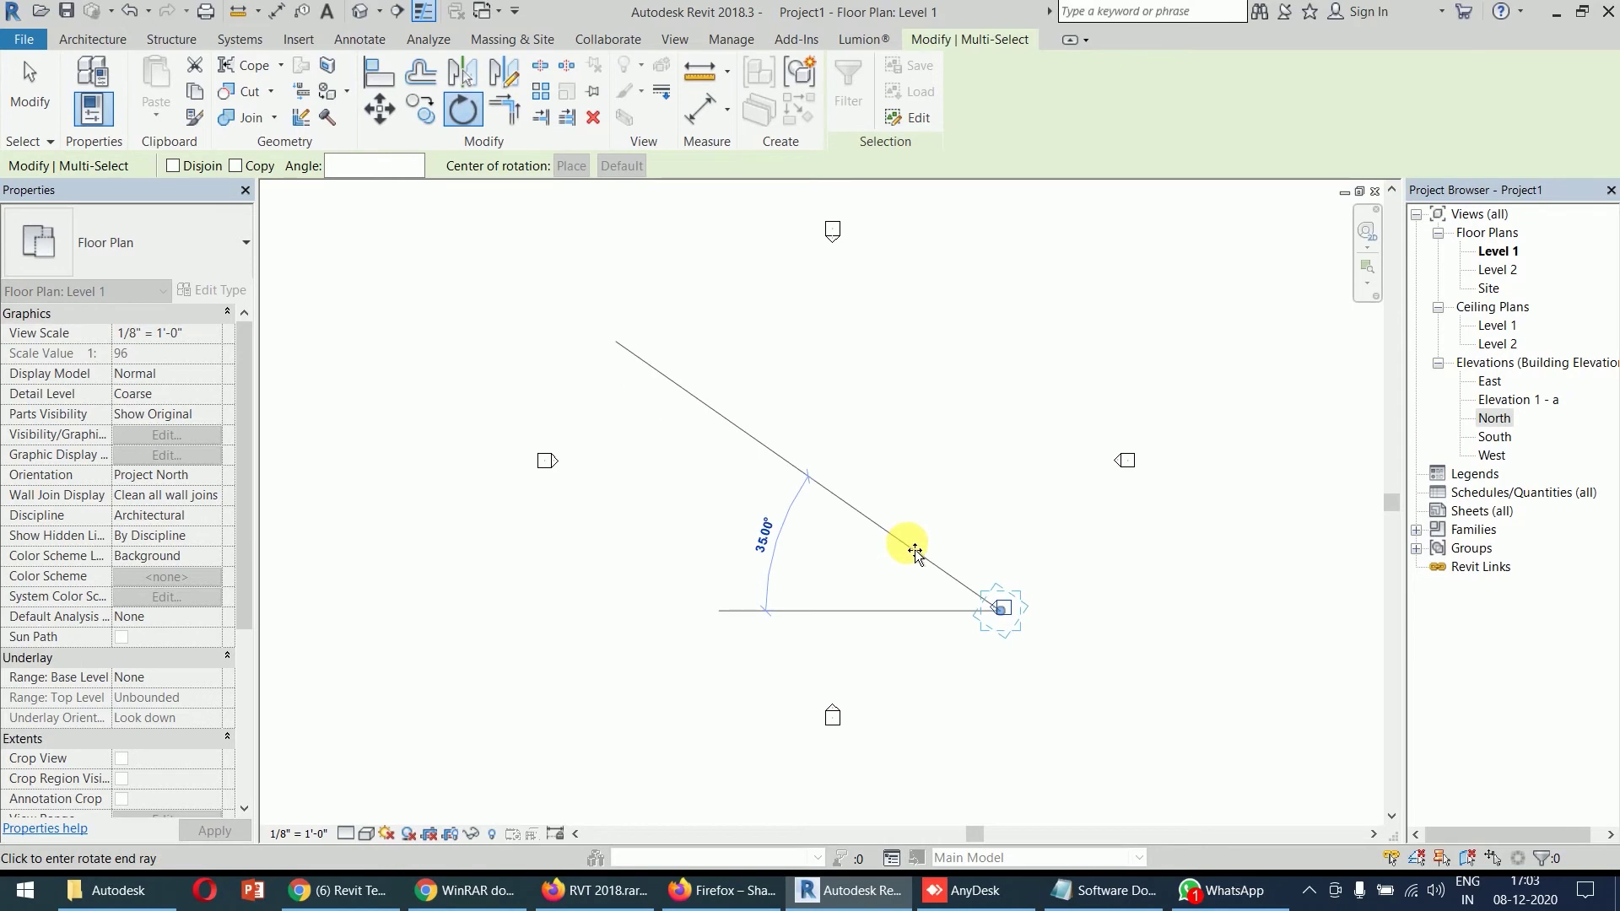
{"action": "left_click", "coordinate": [903, 544]}
{"action": "left_click", "coordinate": [1262, 662]}
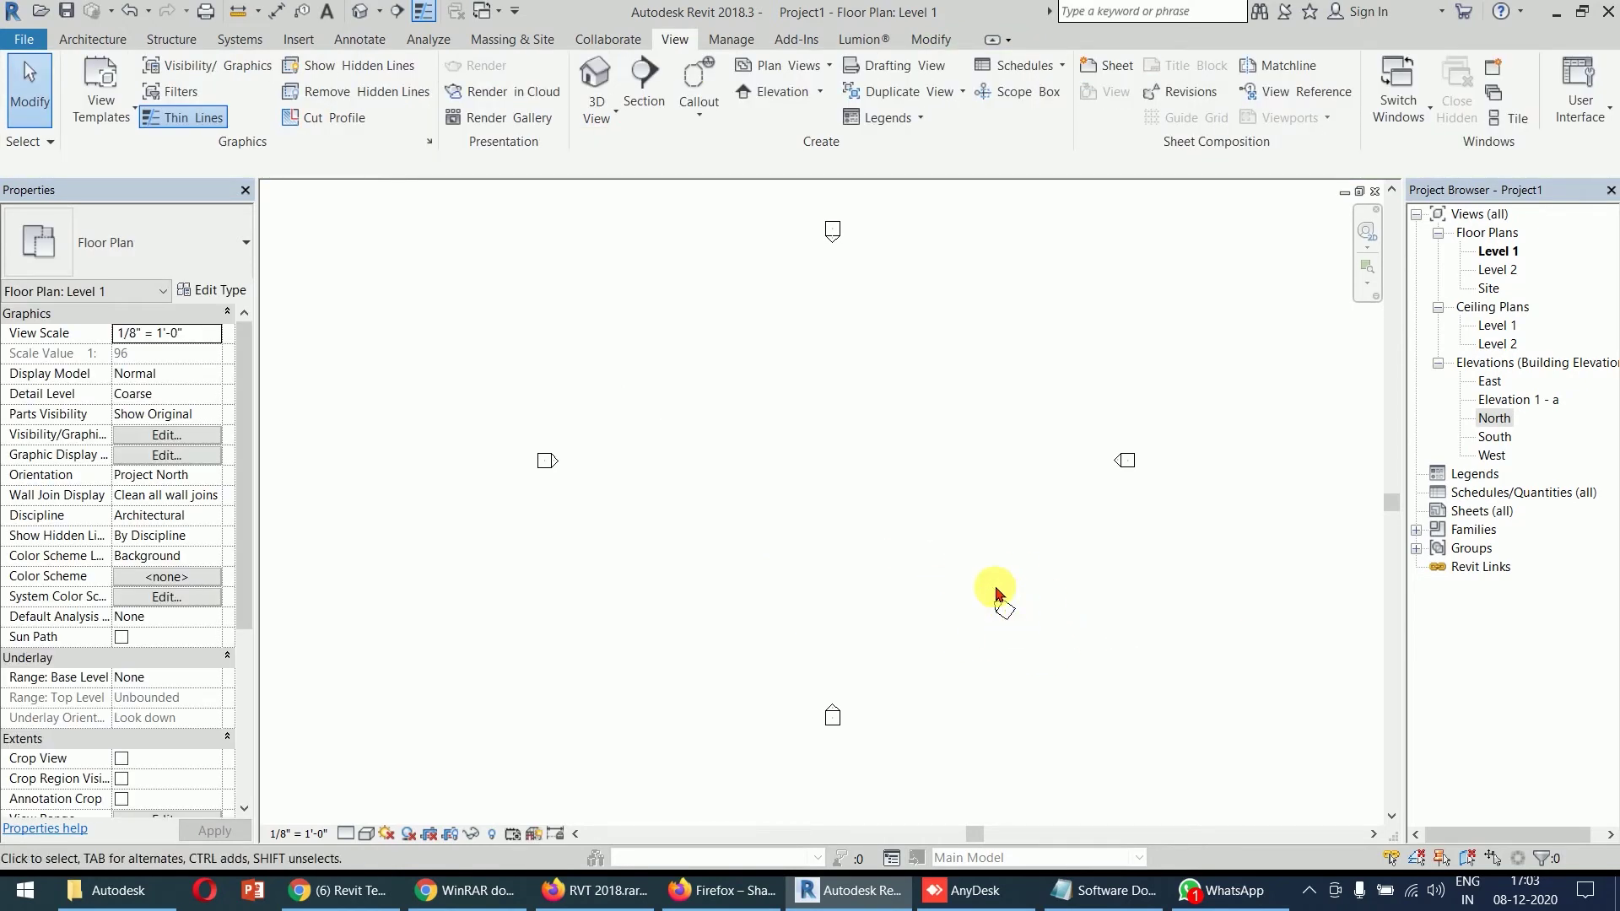
- Delete the extra elevation marker and confirm removing its Elevation 1 - a view
{"action": "left_click", "coordinate": [1528, 401]}
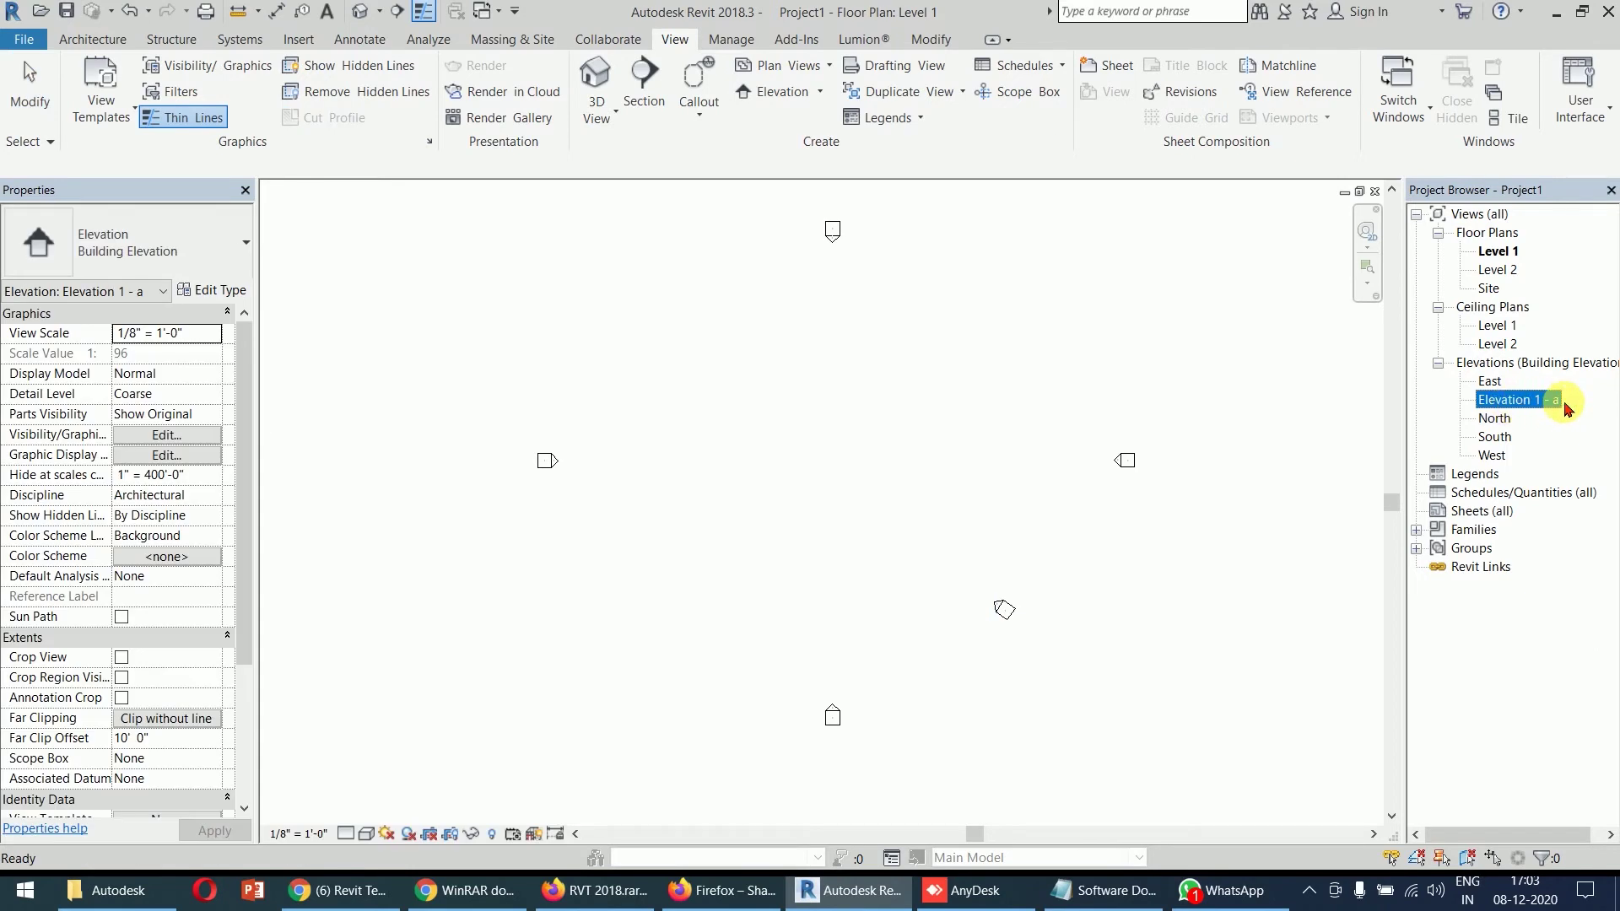
{"action": "left_click", "coordinate": [1168, 536]}
{"action": "left_click_drag", "start_coordinate": [1147, 554], "coordinate": [932, 645]}
{"action": "key", "text": "Delete"}
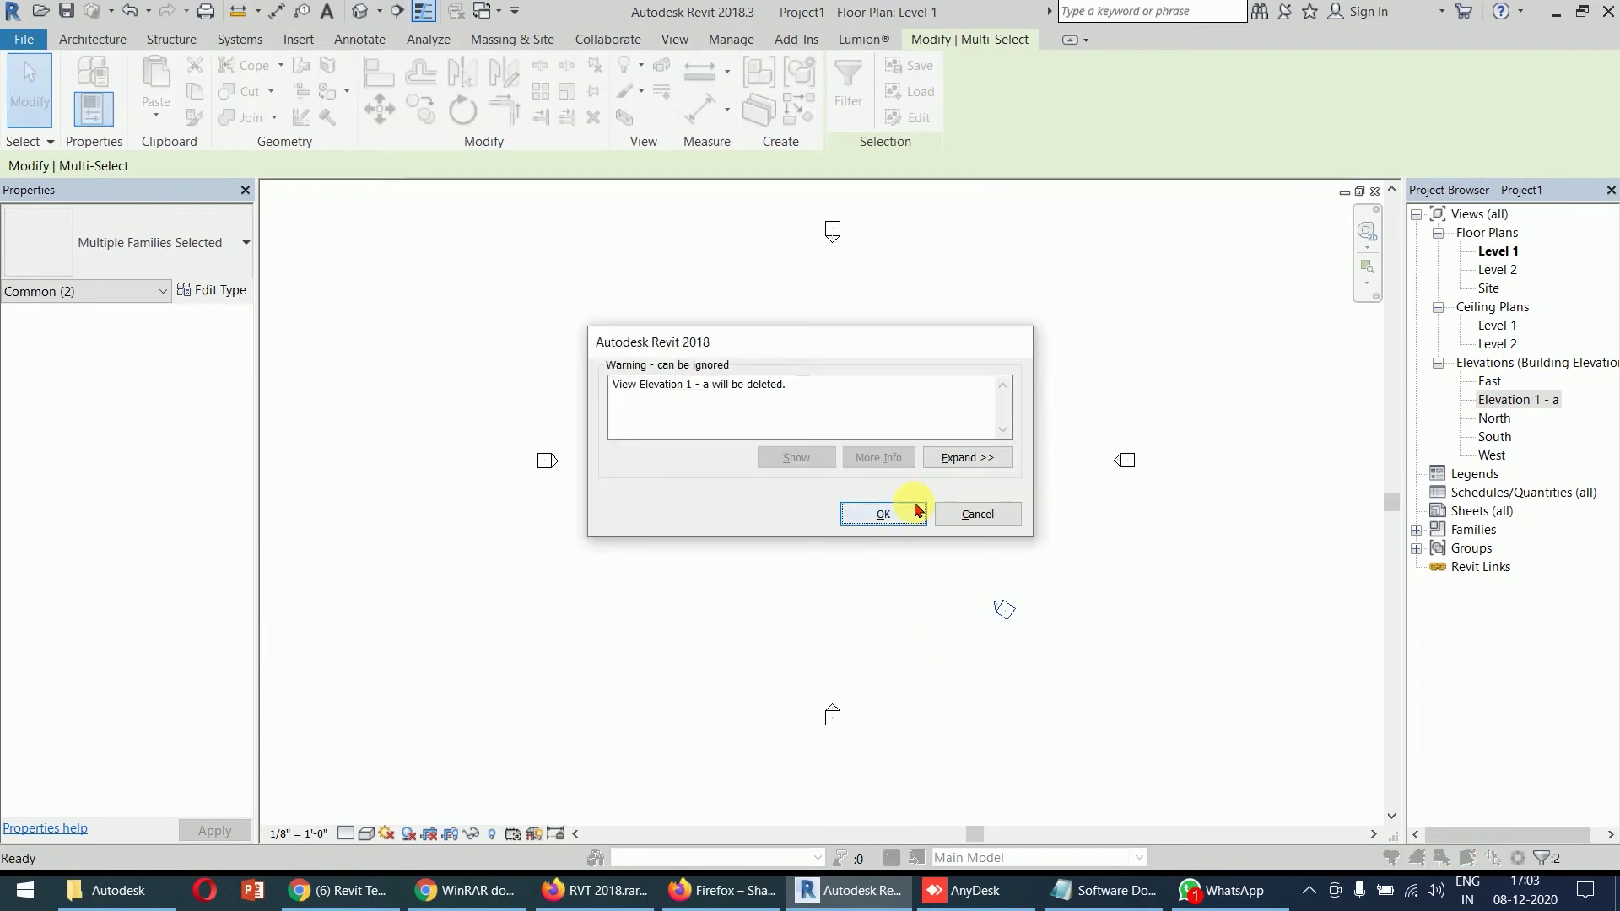
{"action": "left_click", "coordinate": [917, 510]}
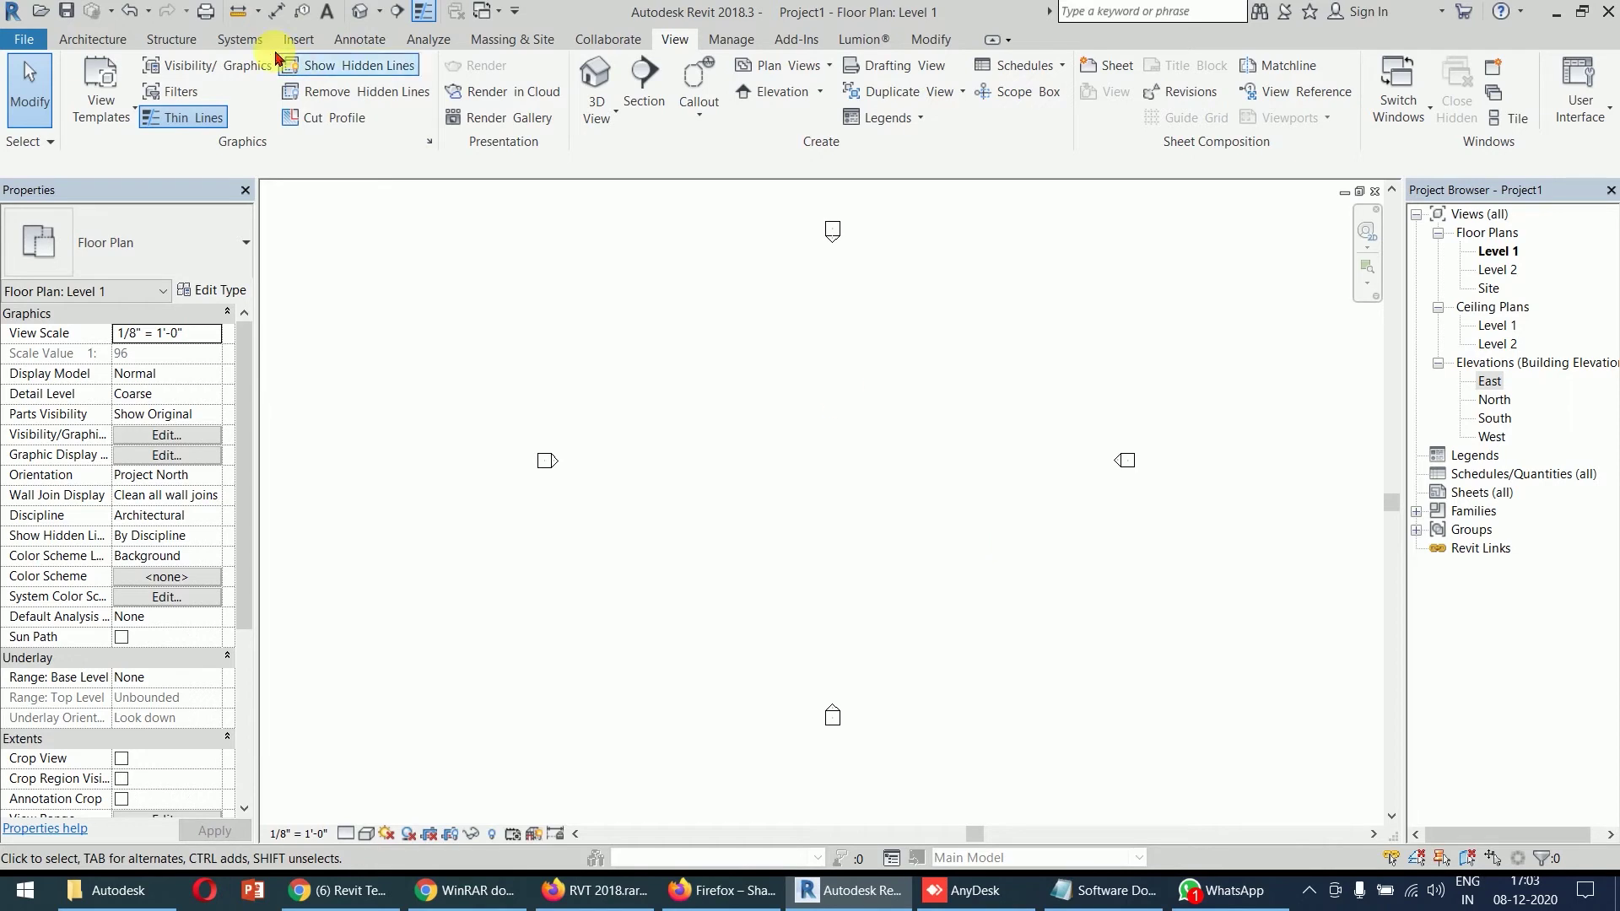
{"action": "left_click", "coordinate": [93, 38]}
{"action": "left_click", "coordinate": [88, 76]}
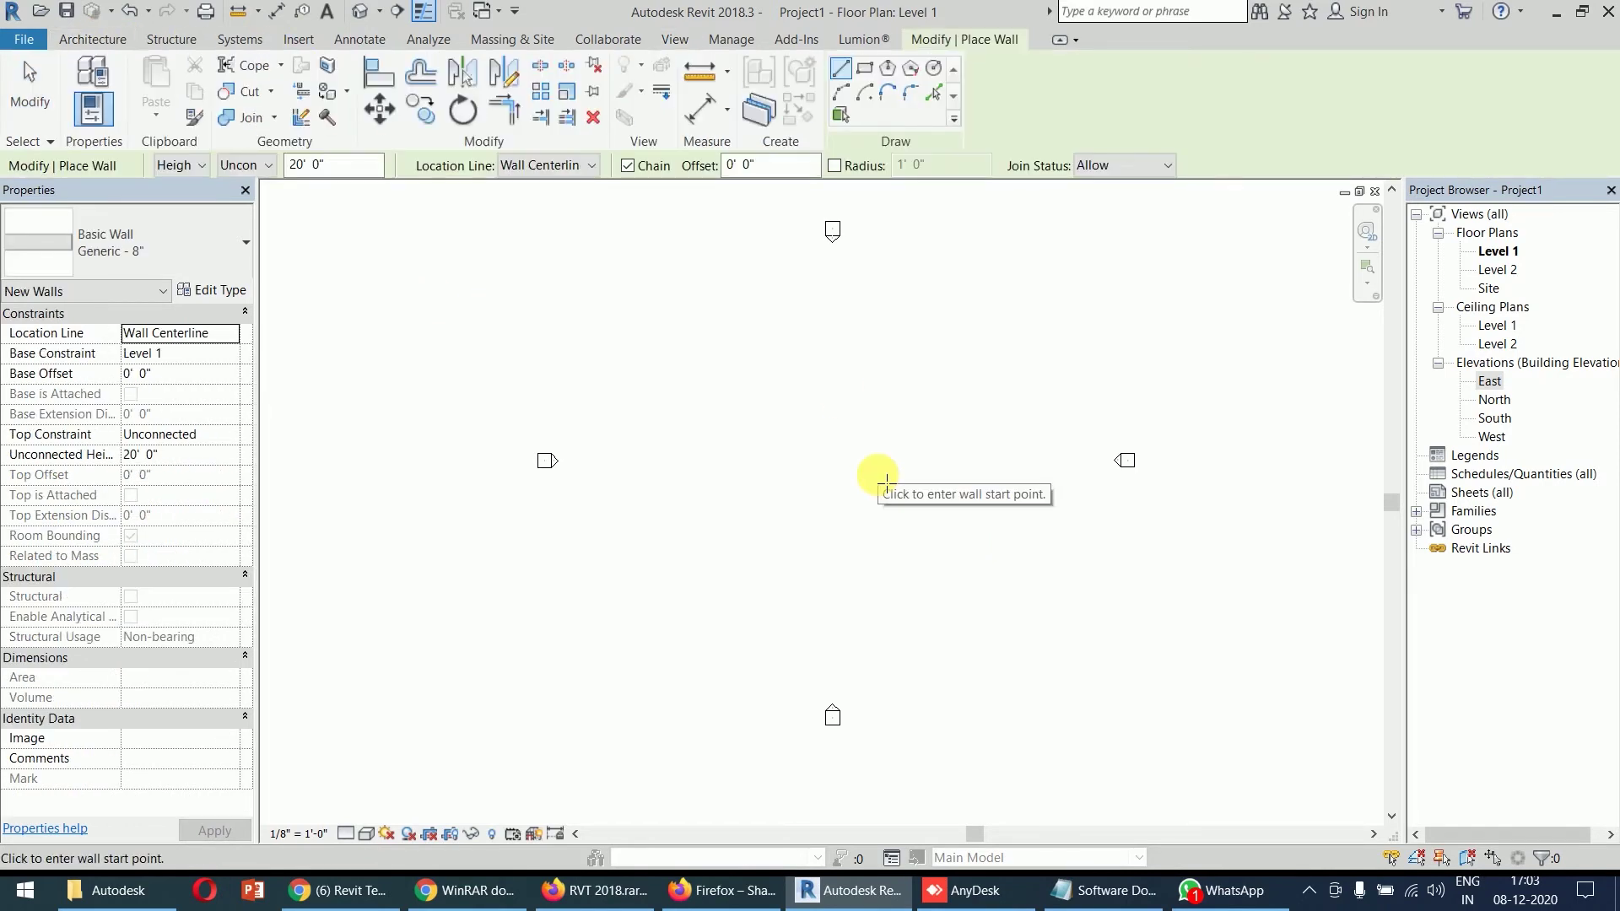
{"action": "left_click", "coordinate": [746, 398]}
{"action": "left_click", "coordinate": [901, 397]}
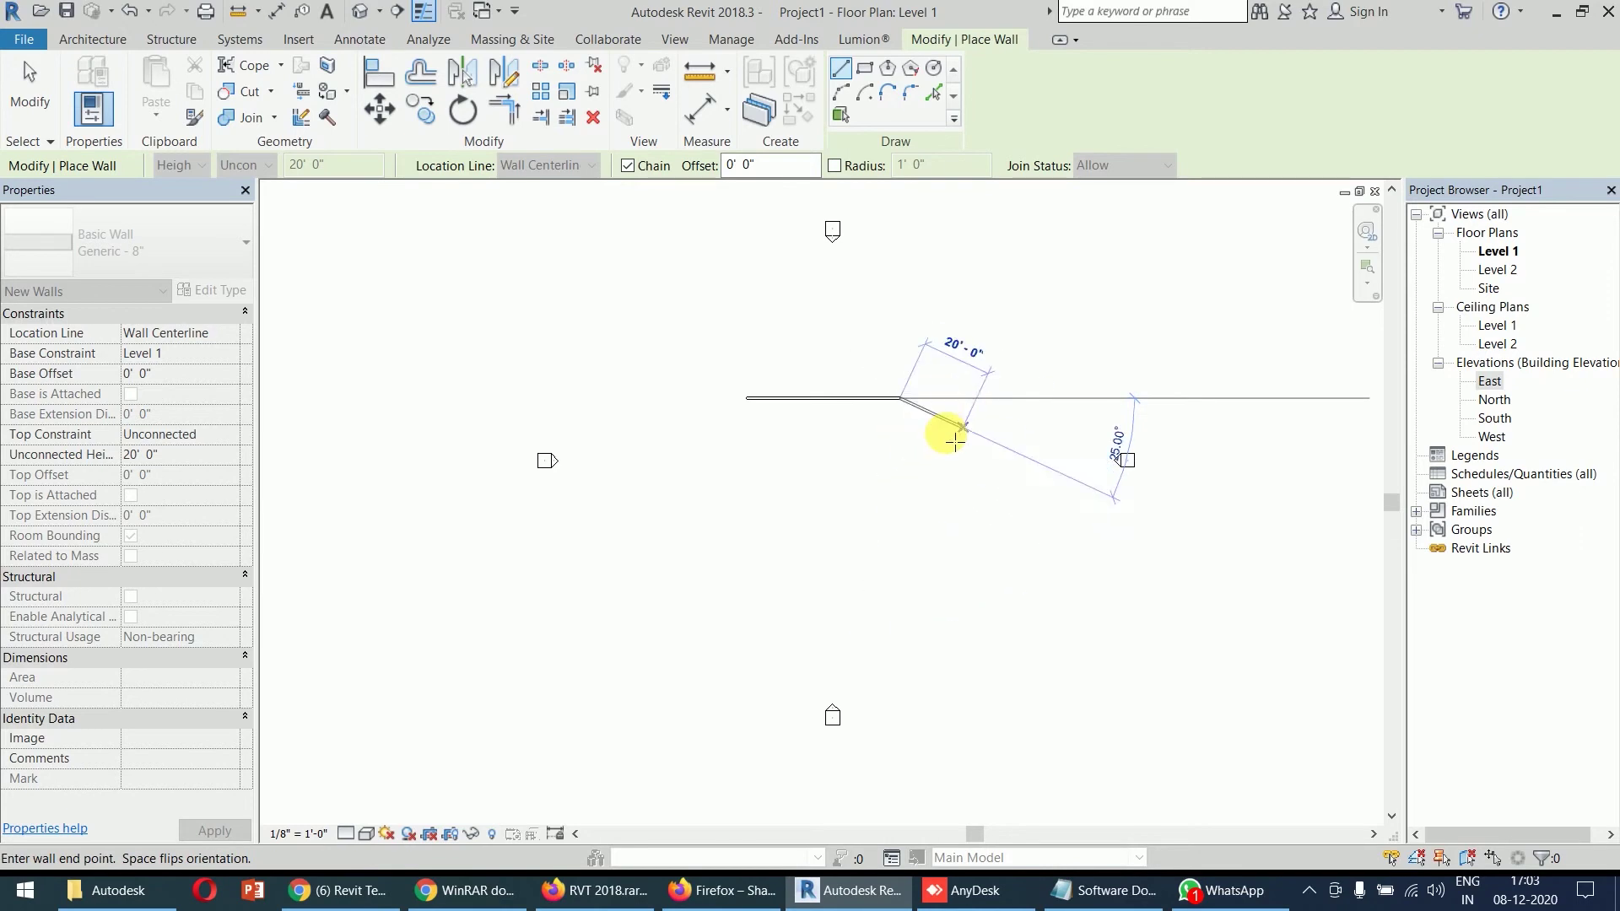
{"action": "left_click", "coordinate": [950, 499]}
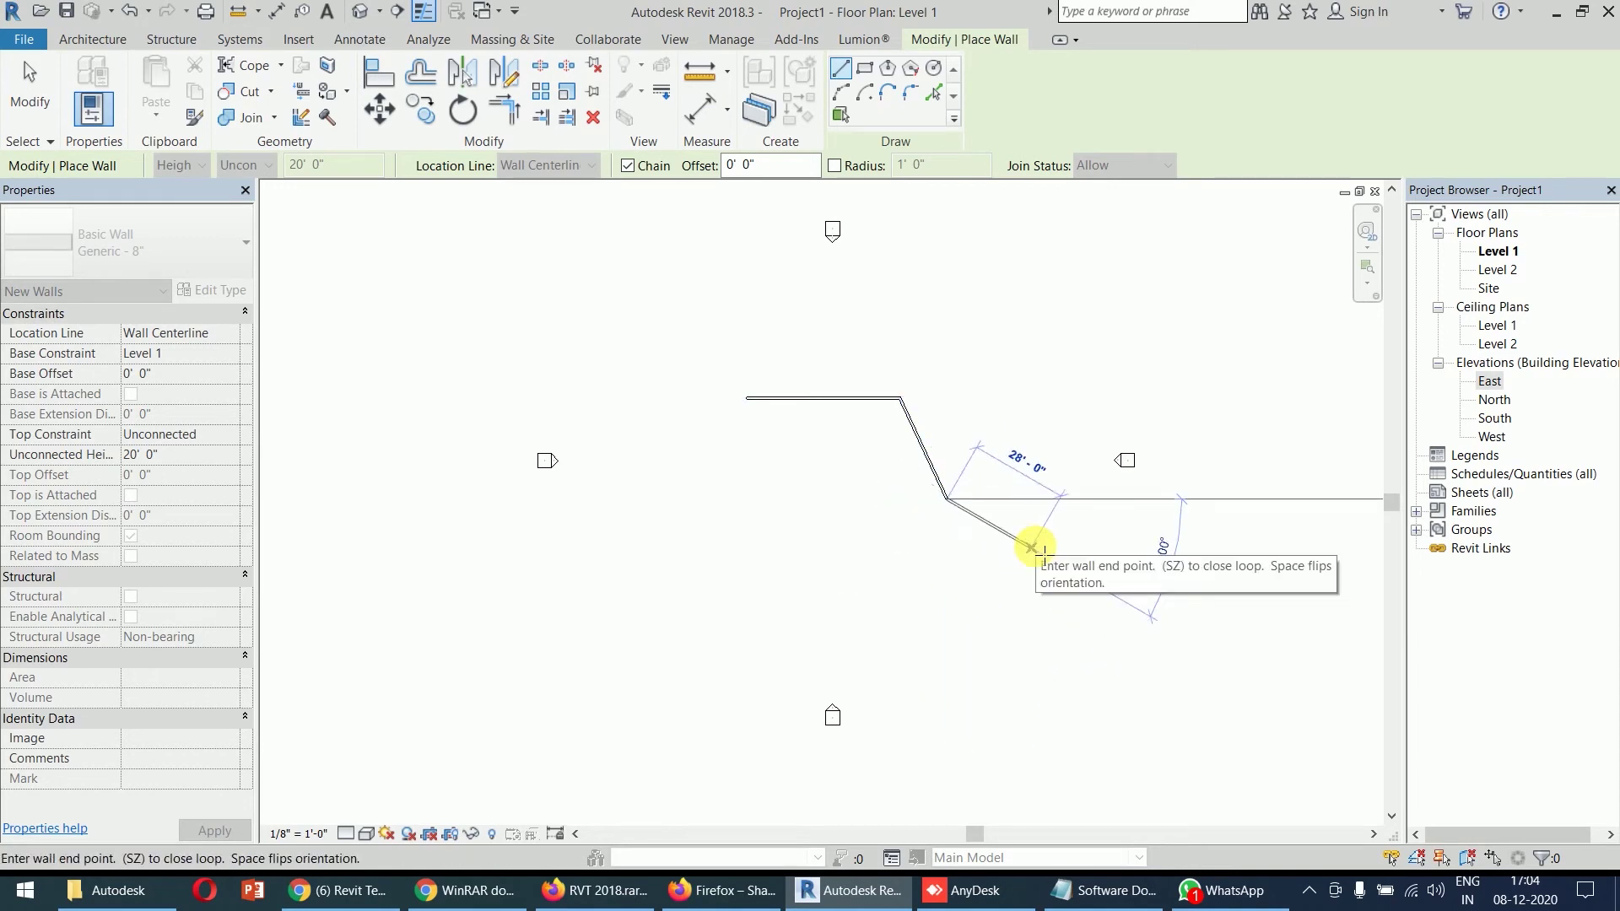
{"action": "key", "text": "Escape"}
{"action": "key", "text": "Escape"}
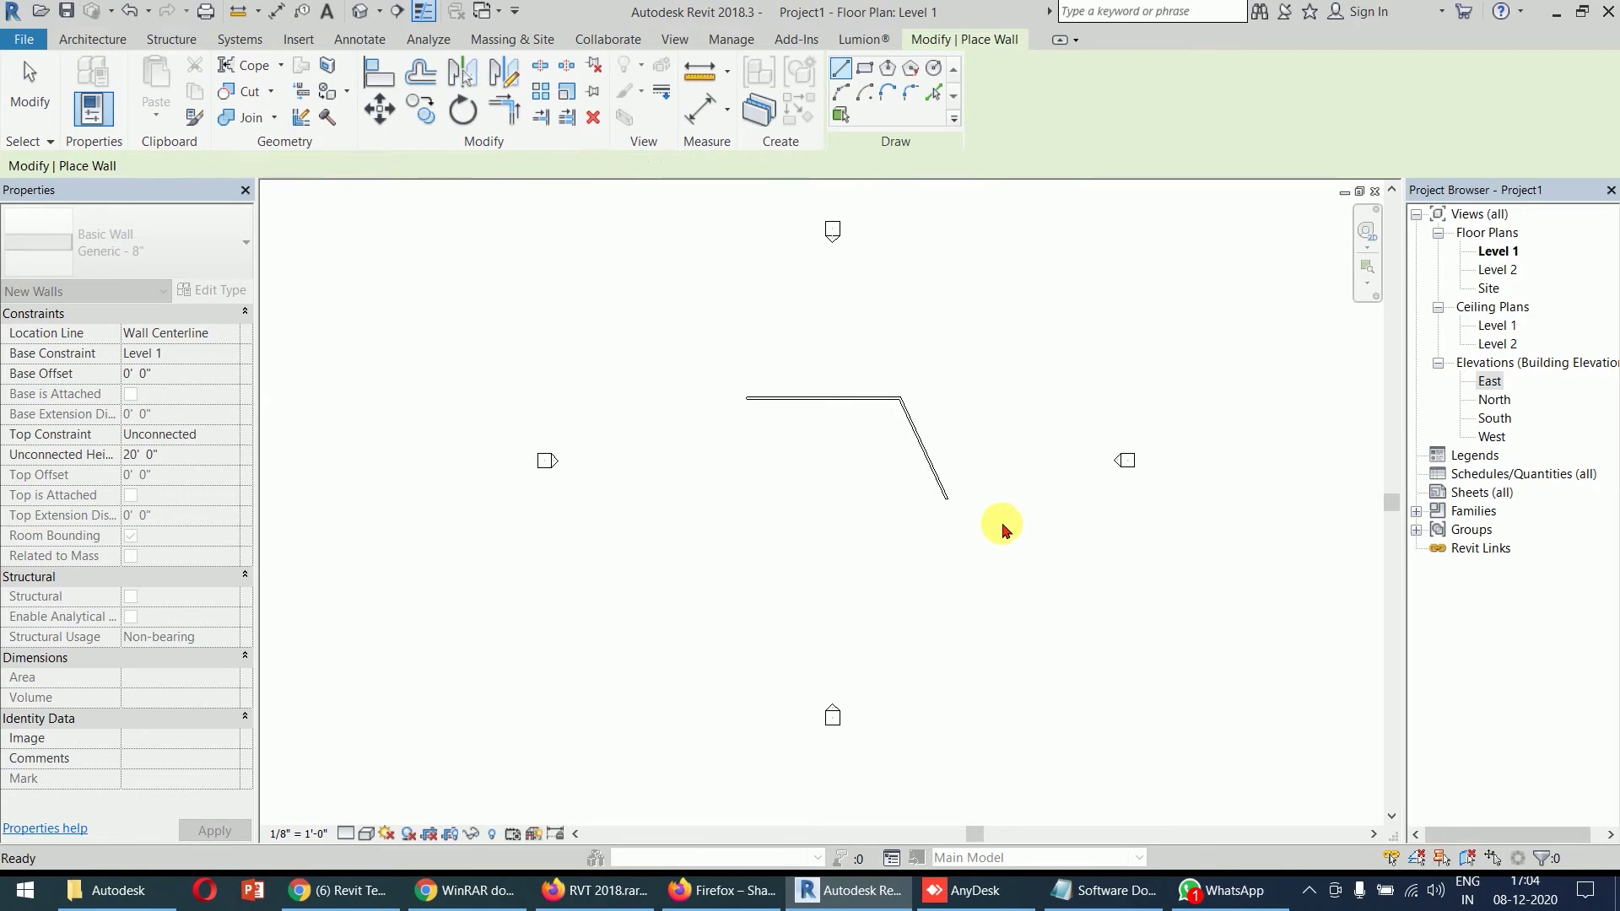
{"action": "left_click_drag", "start_coordinate": [1013, 335], "coordinate": [743, 487]}
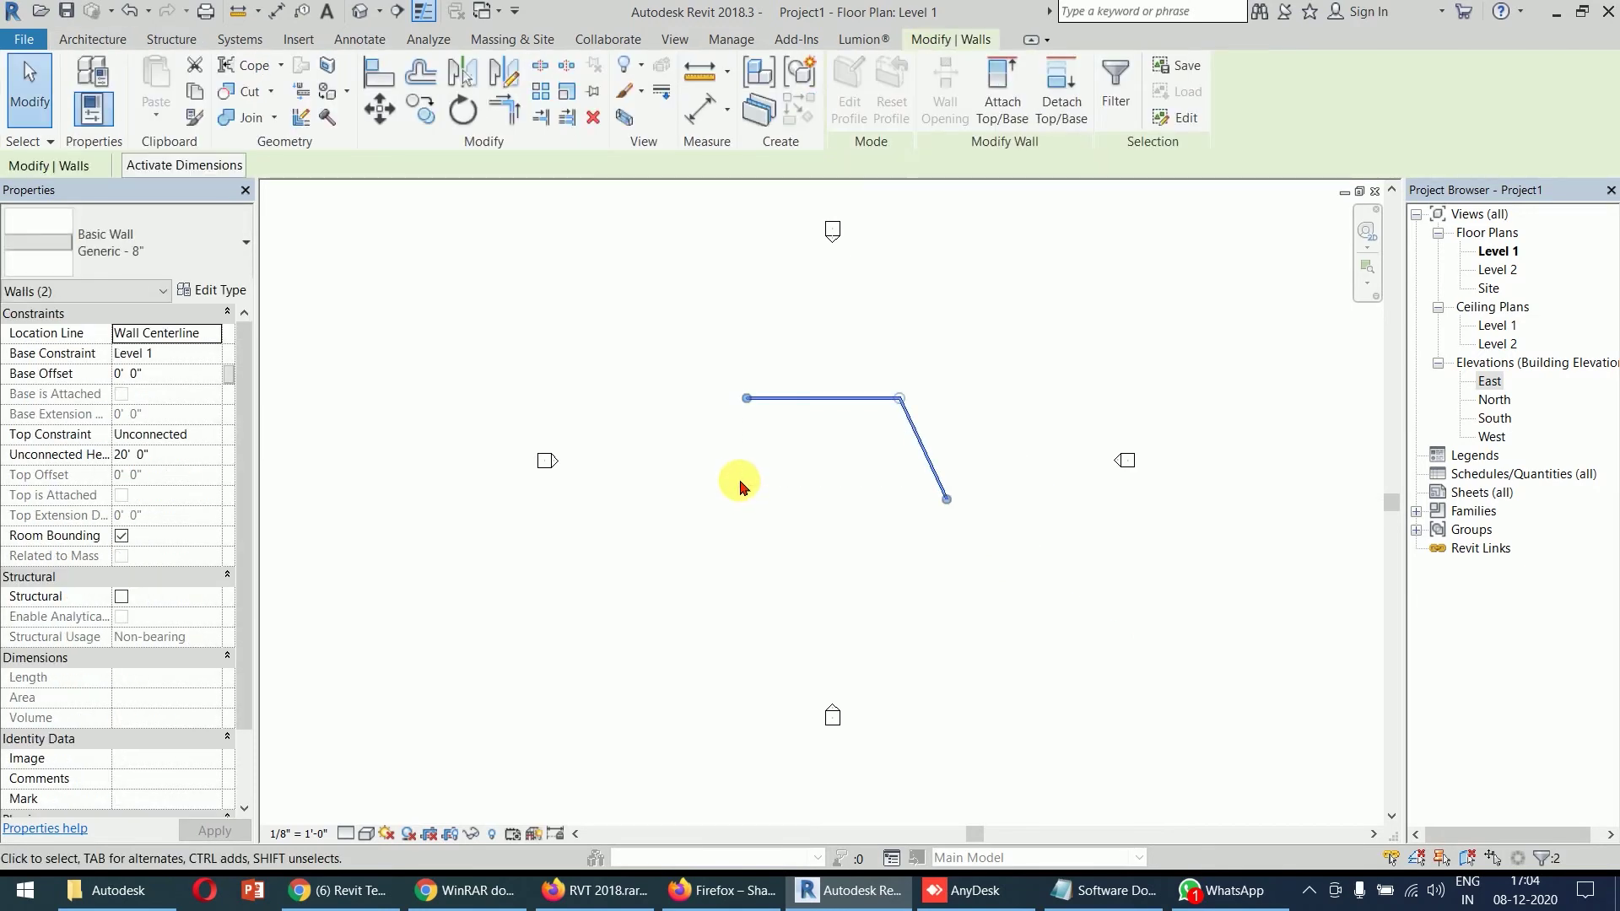
{"action": "key", "text": "Delete"}
{"action": "left_click", "coordinate": [79, 69]}
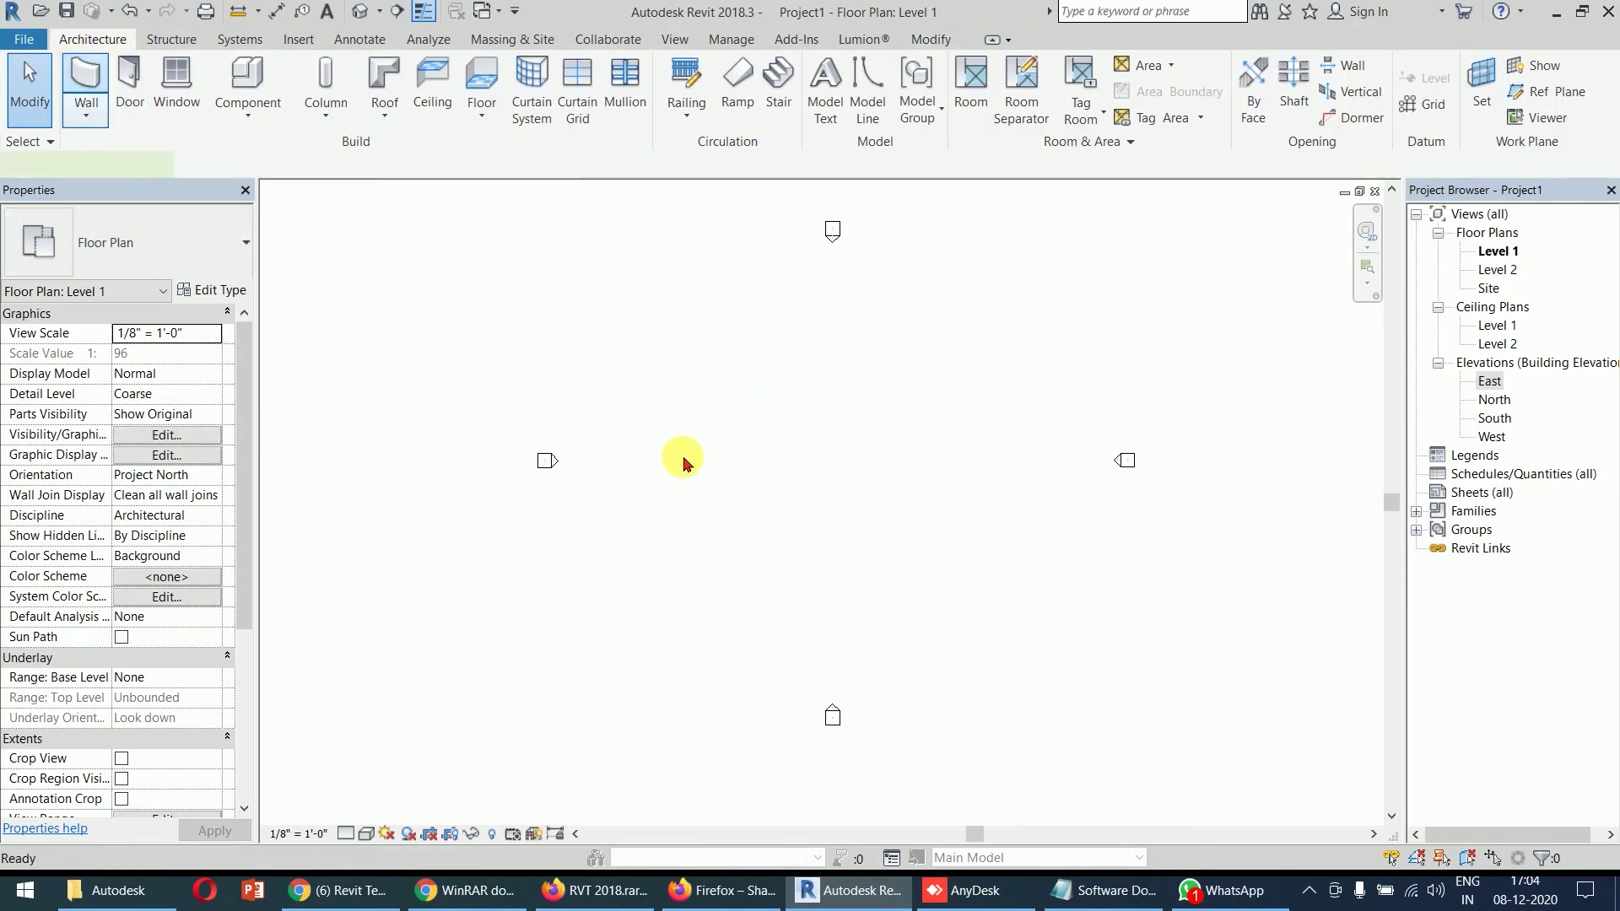
{"action": "left_click", "coordinate": [711, 411]}
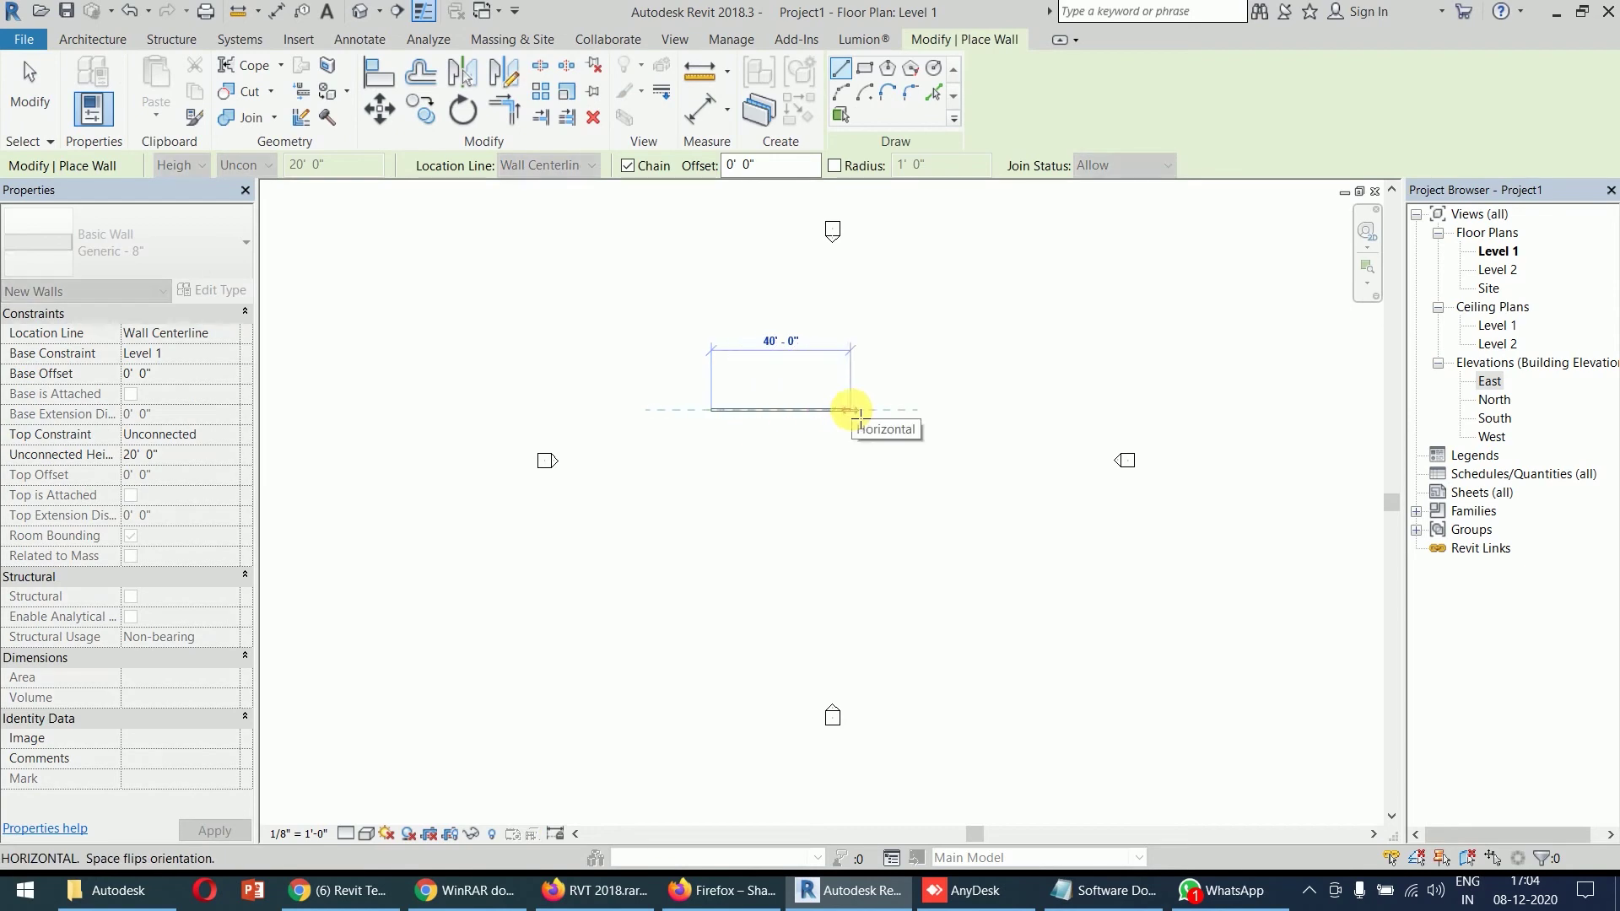
{"action": "left_click", "coordinate": [850, 410]}
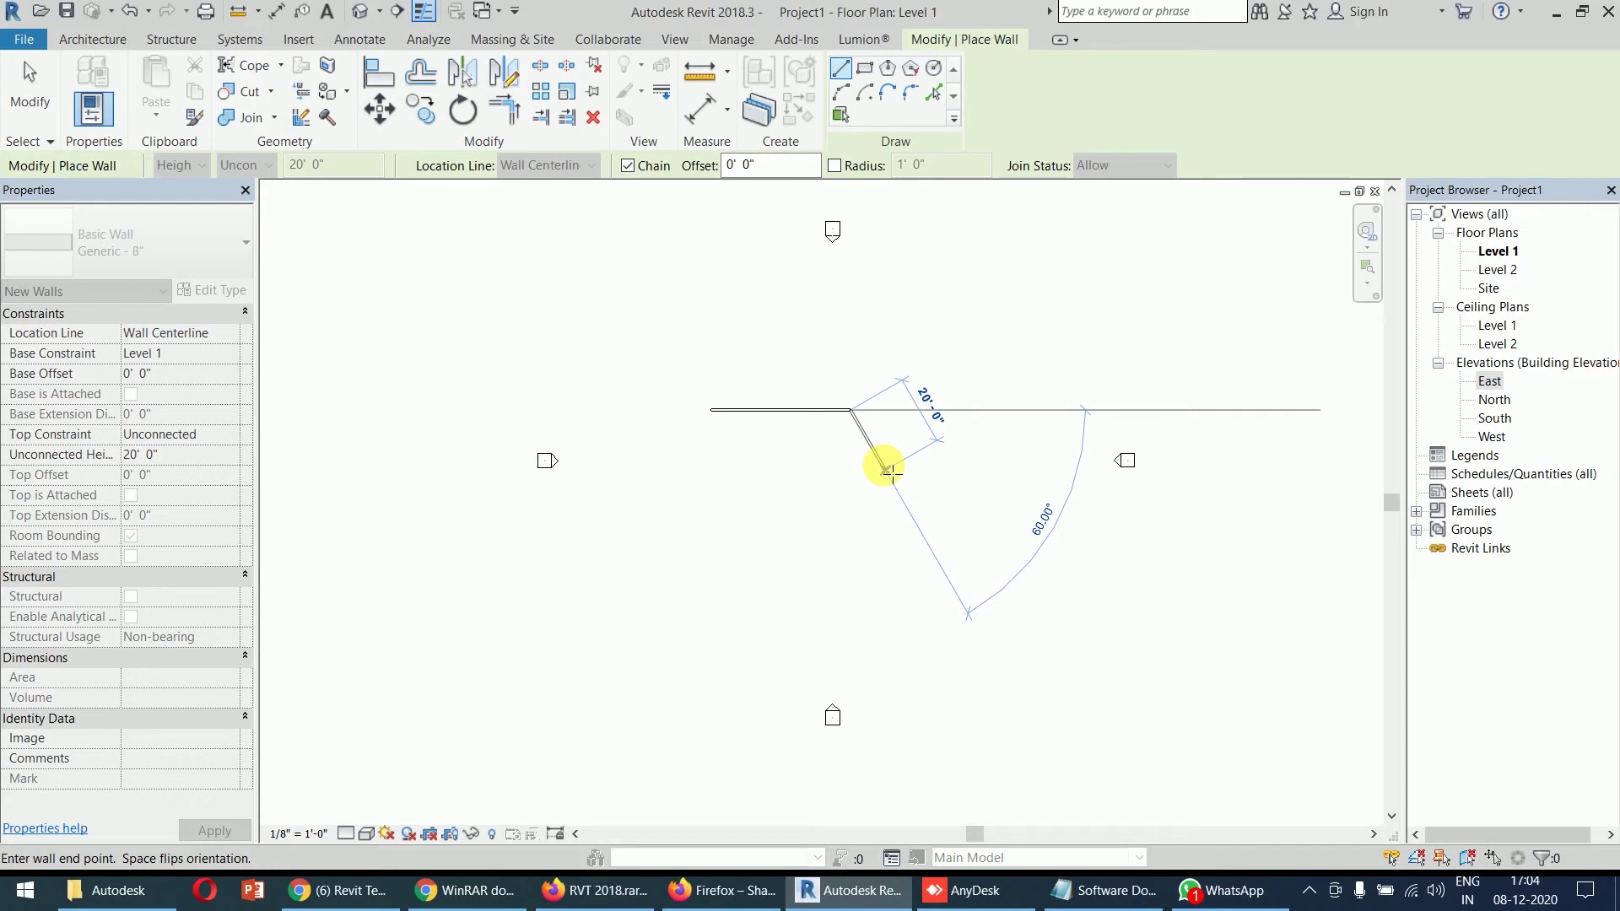
{"action": "key", "text": "Escape"}
{"action": "key", "text": "Escape"}
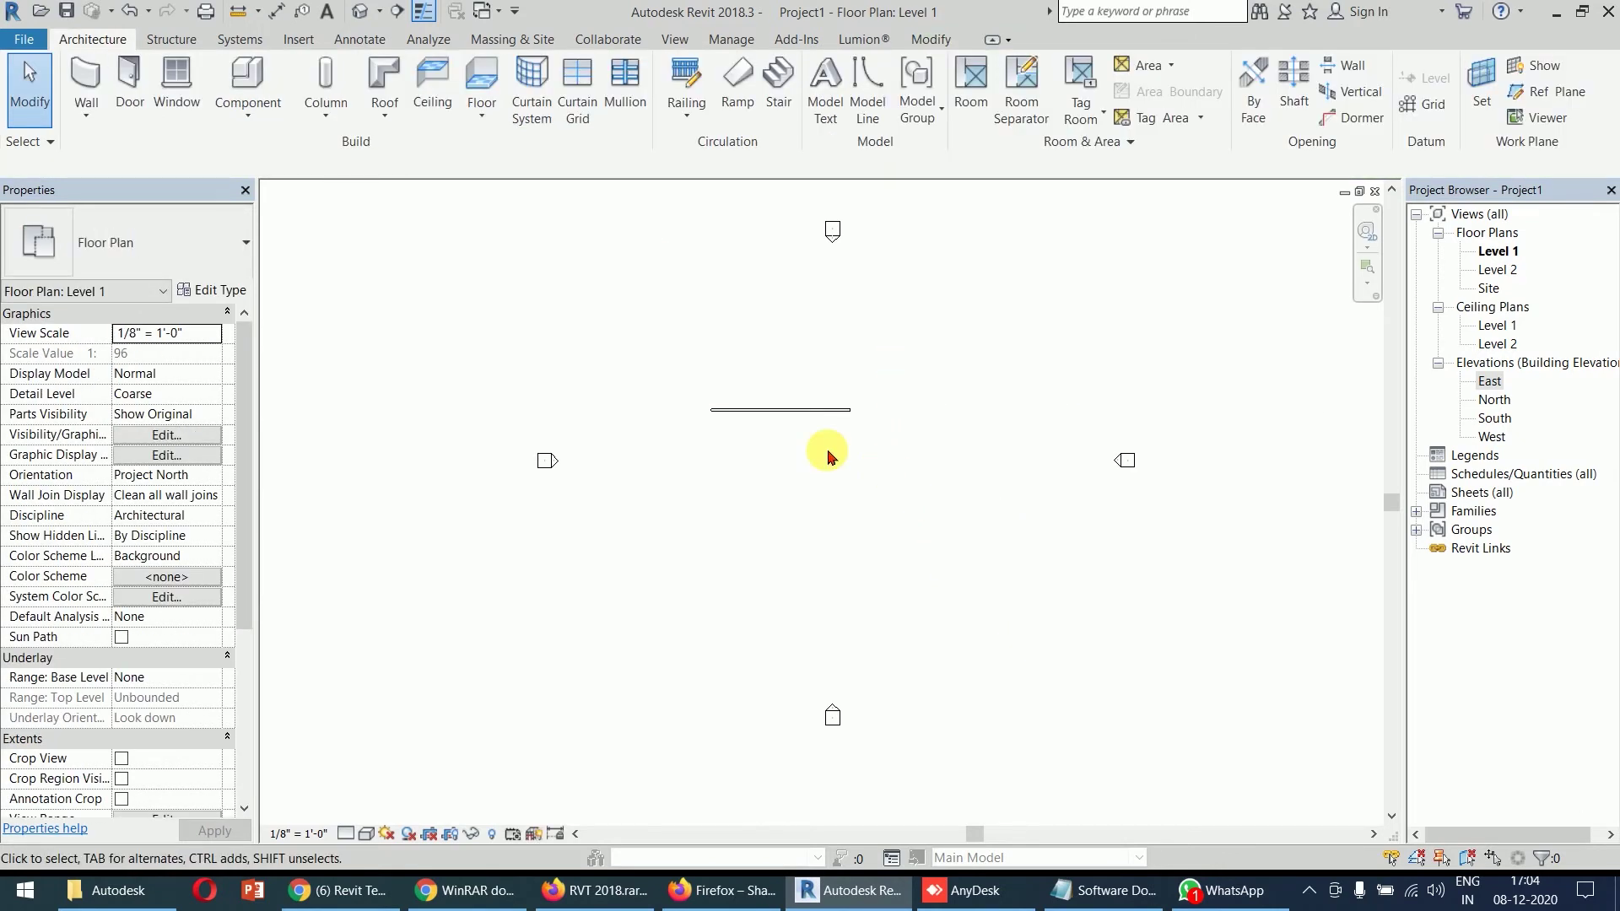
{"action": "scroll", "coordinate": [780, 409], "scroll_direction": "up", "scroll_amount": 5}
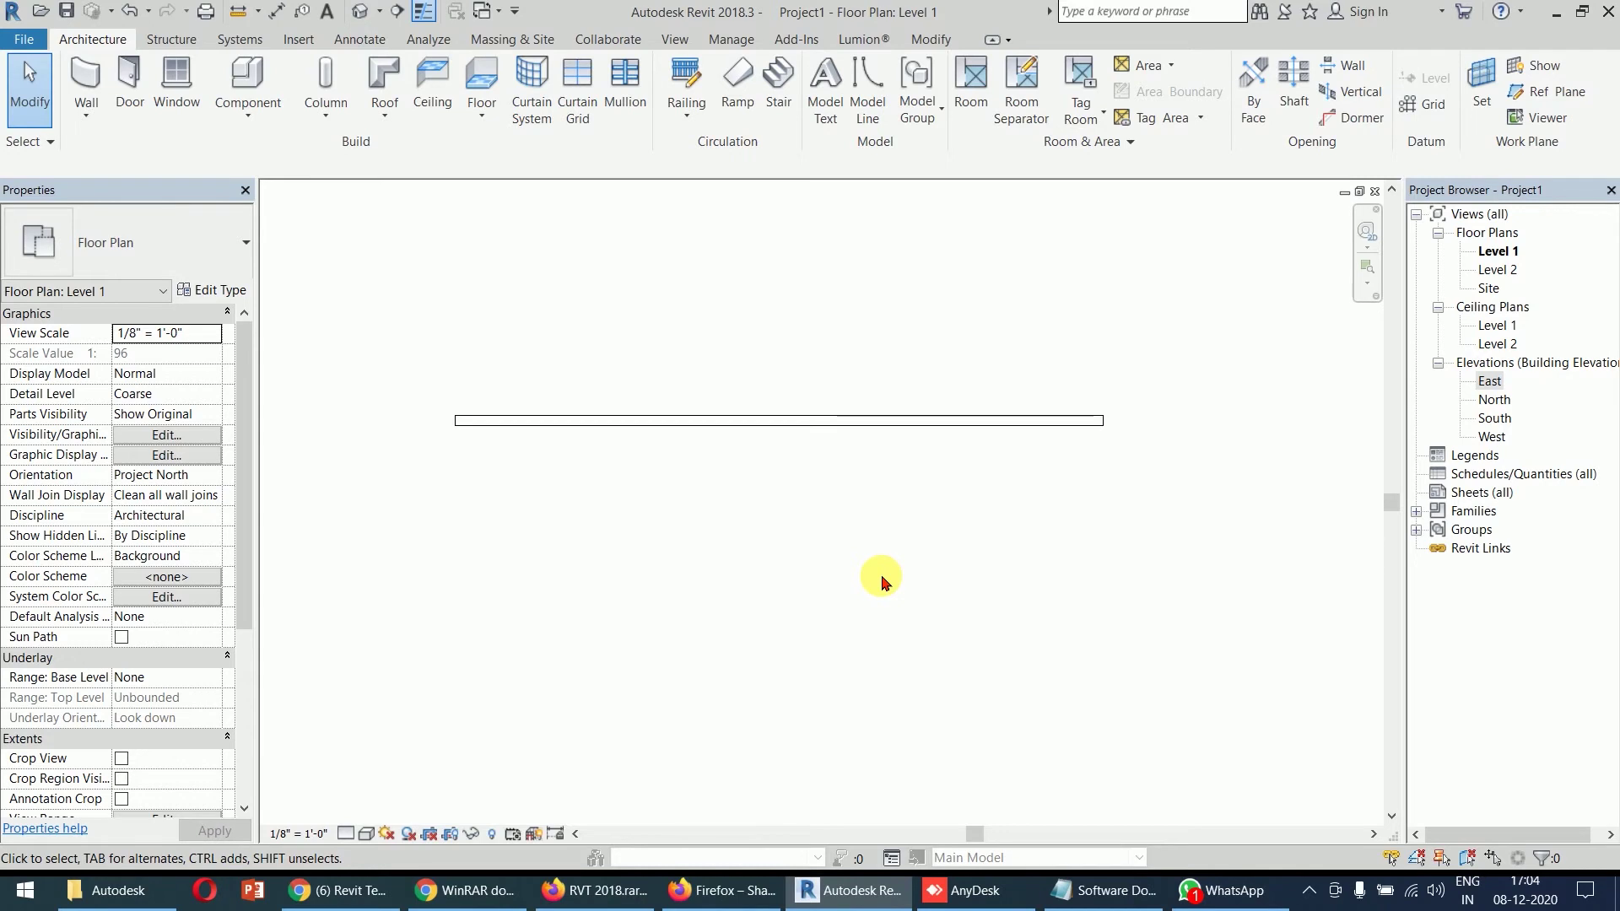
{"action": "scroll", "coordinate": [882, 581], "scroll_direction": "down", "scroll_amount": 4}
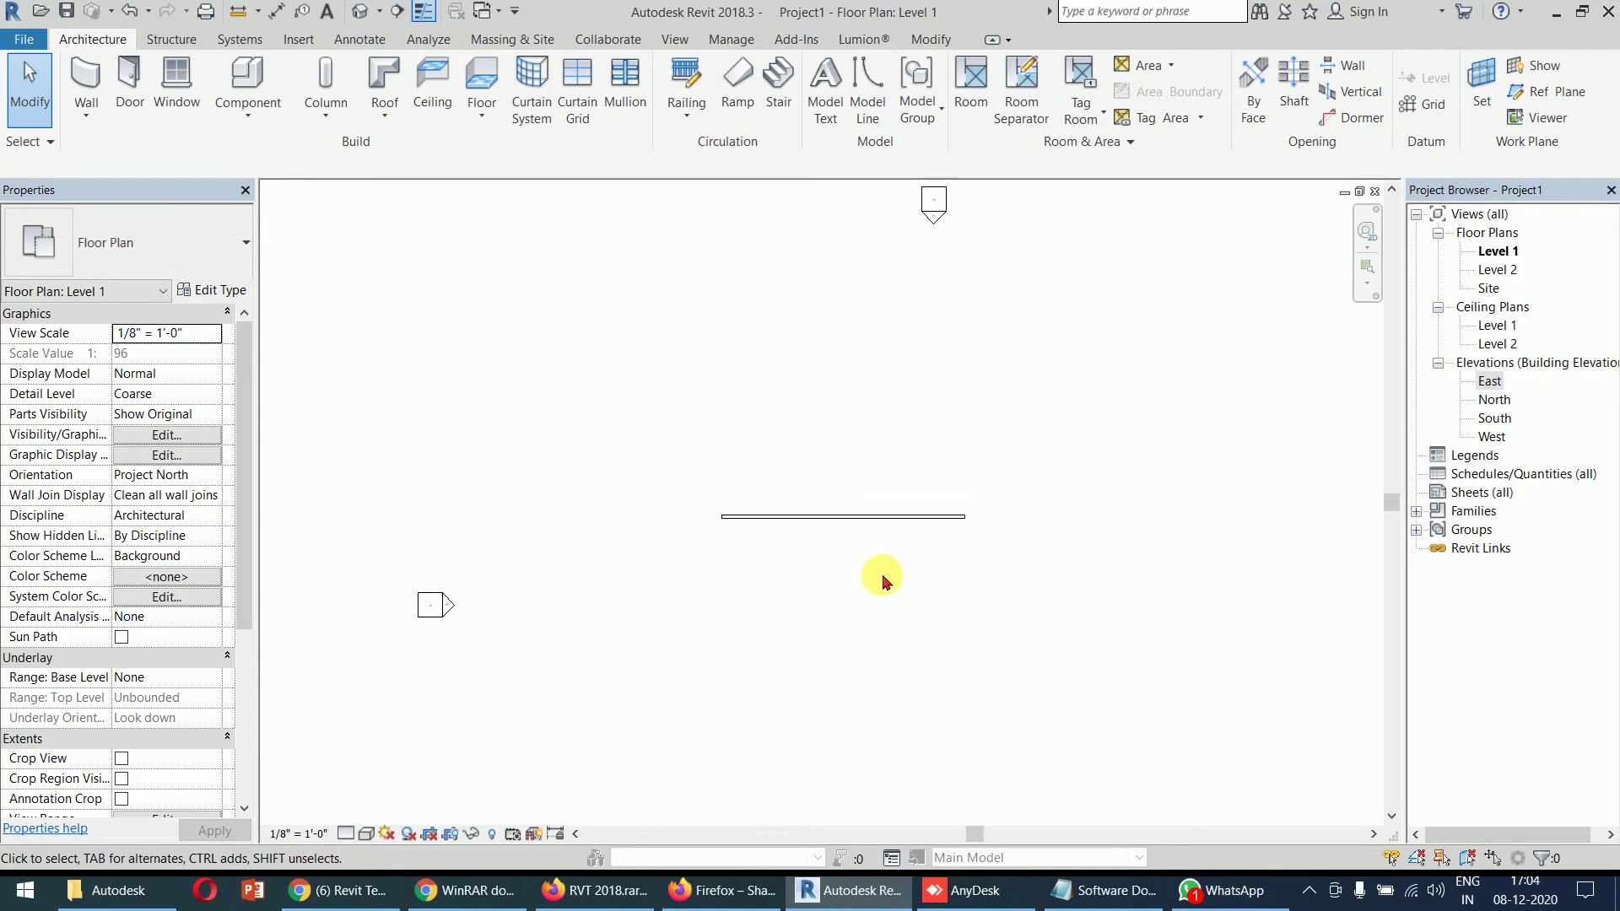
{"action": "left_click_drag", "start_coordinate": [869, 364], "coordinate": [688, 477]}
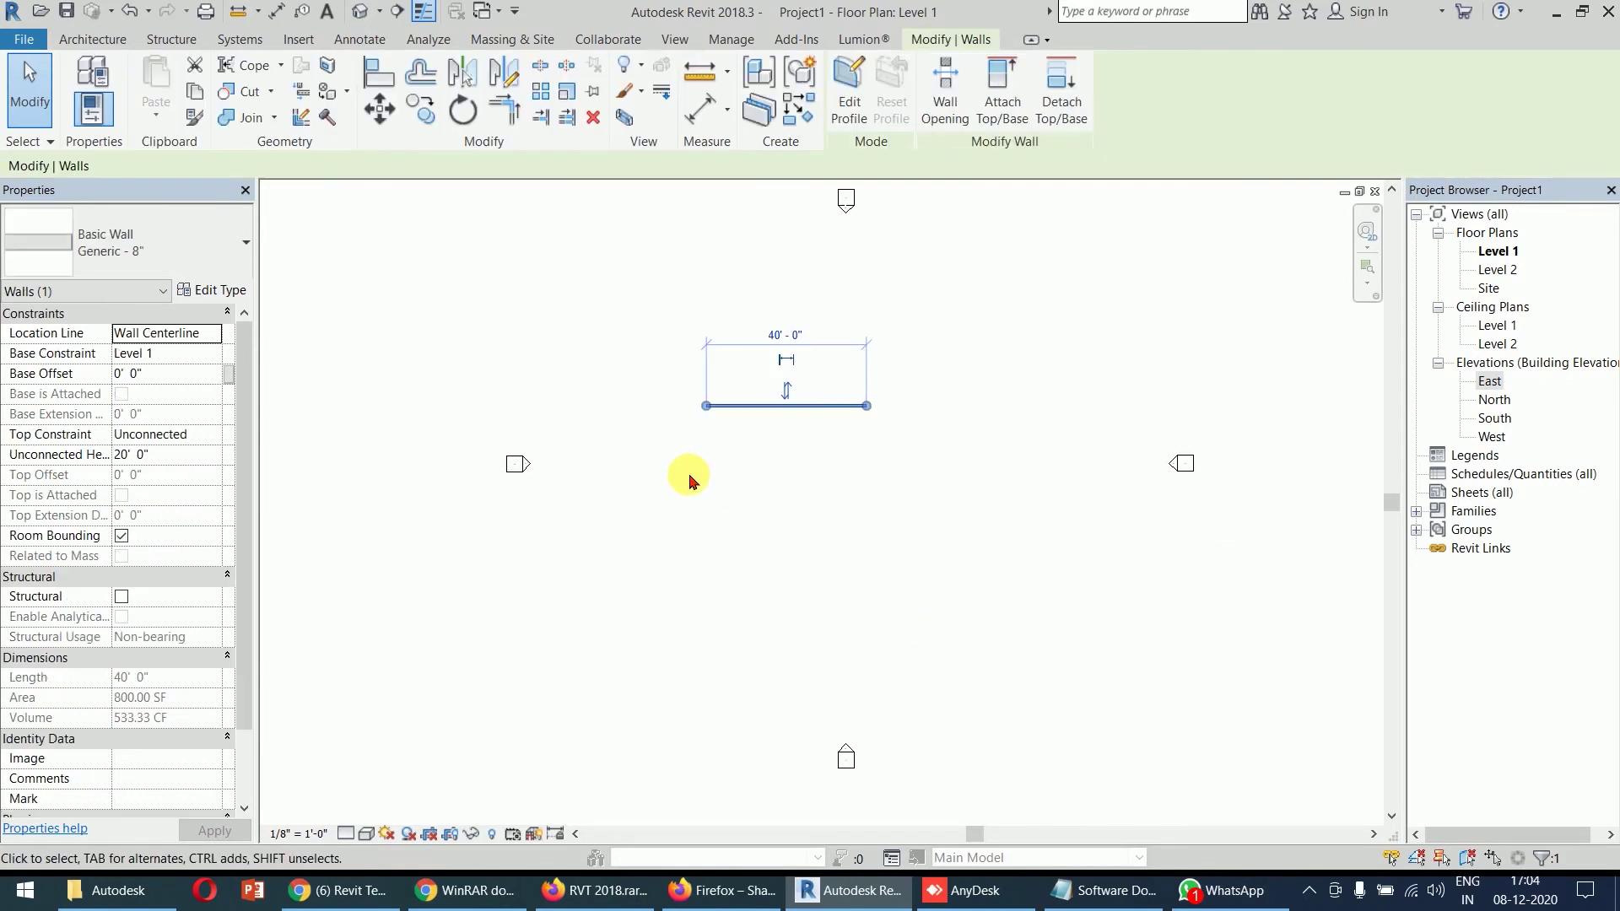
{"action": "key", "text": "Delete"}
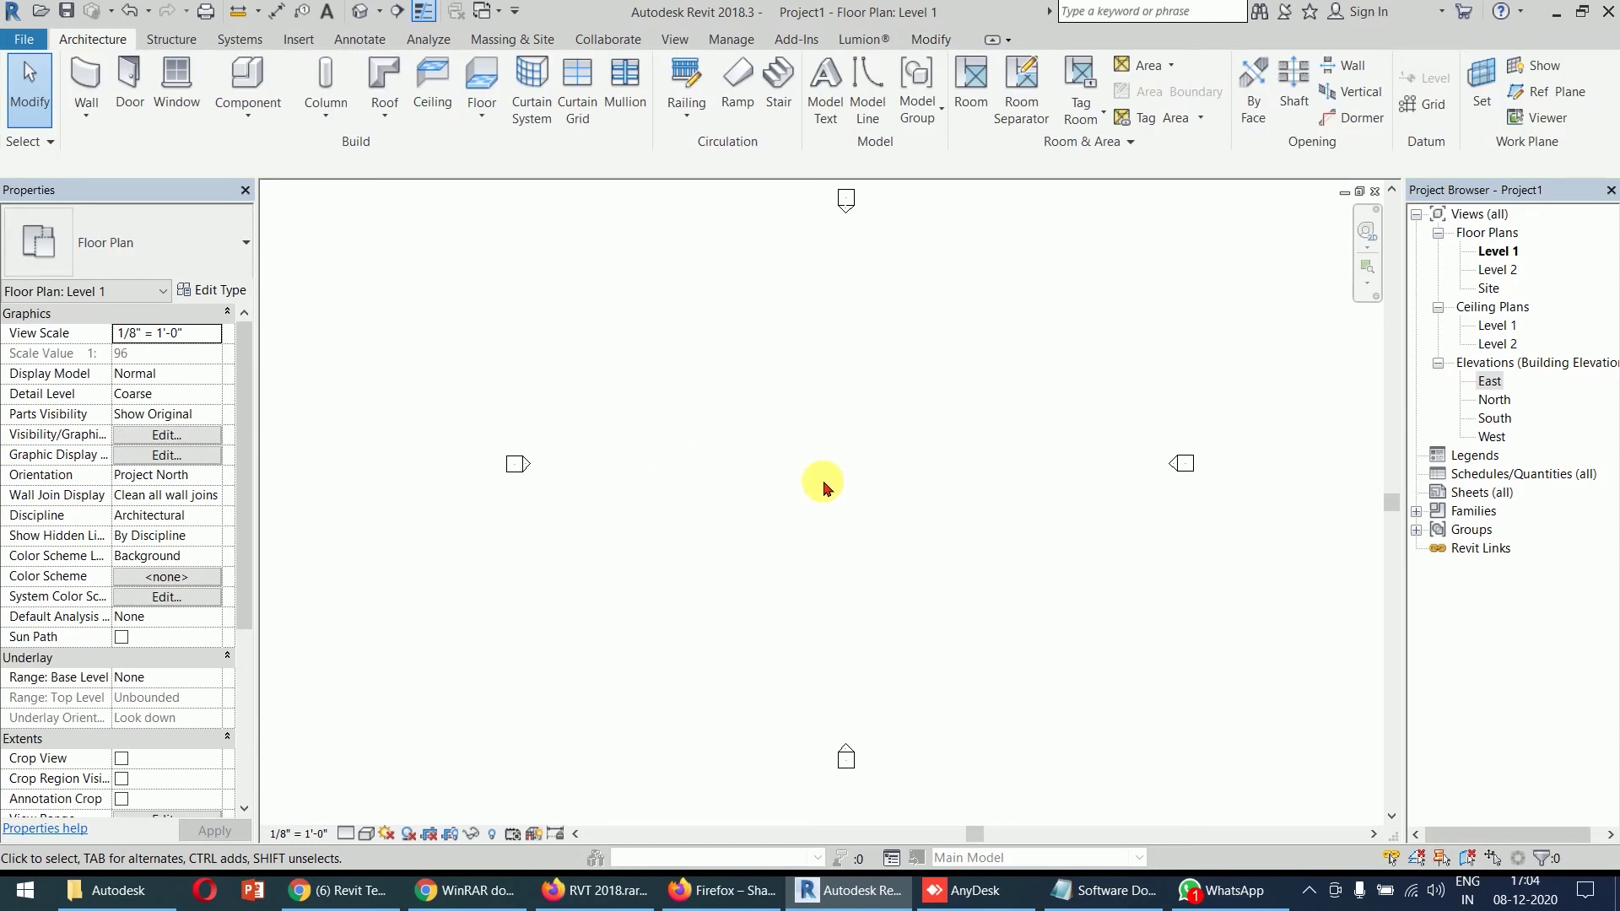
{"action": "middle_click_drag", "start_coordinate": [901, 470], "coordinate": [894, 477]}
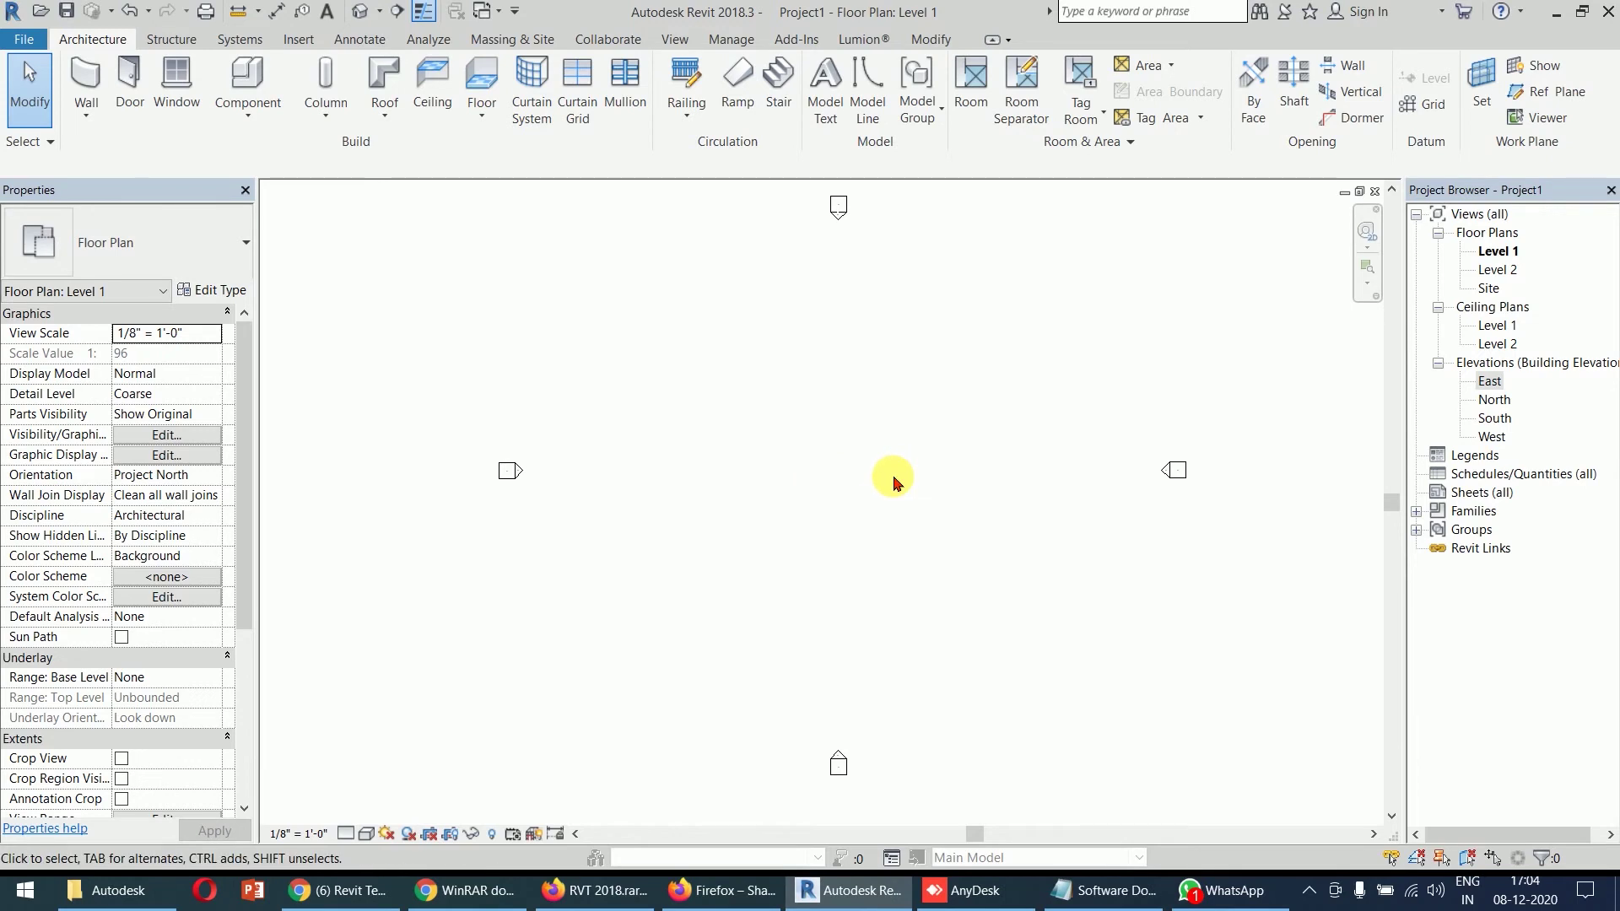
{"action": "double_click", "coordinate": [1495, 419]}
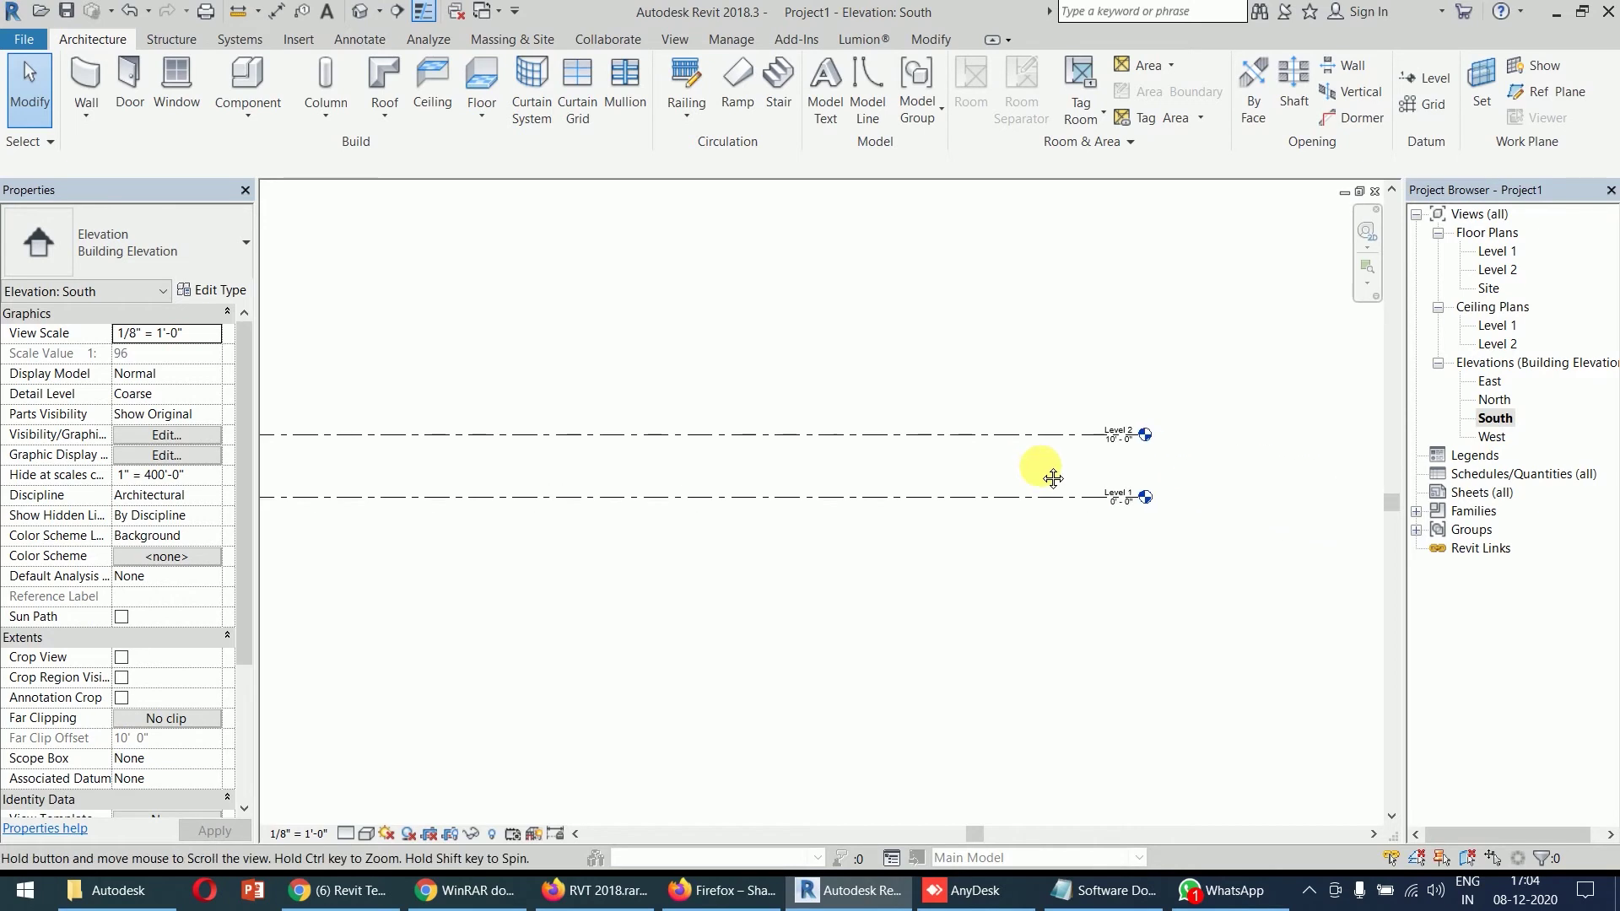
{"action": "scroll", "coordinate": [1124, 455], "scroll_direction": "up", "scroll_amount": 5}
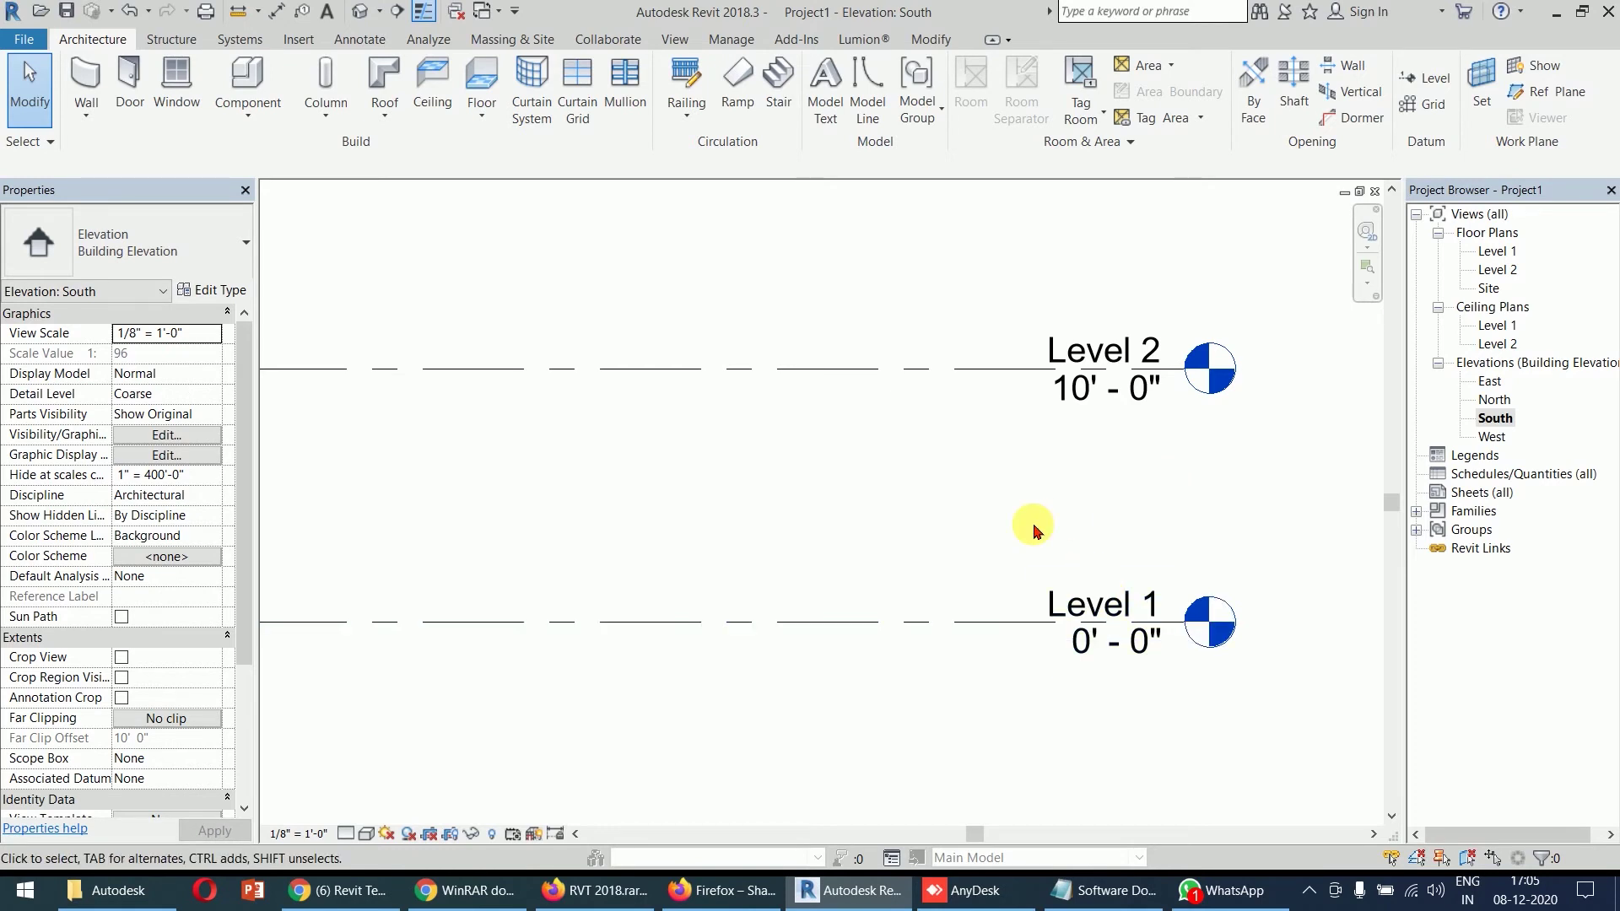
{"action": "double_click", "coordinate": [1497, 252]}
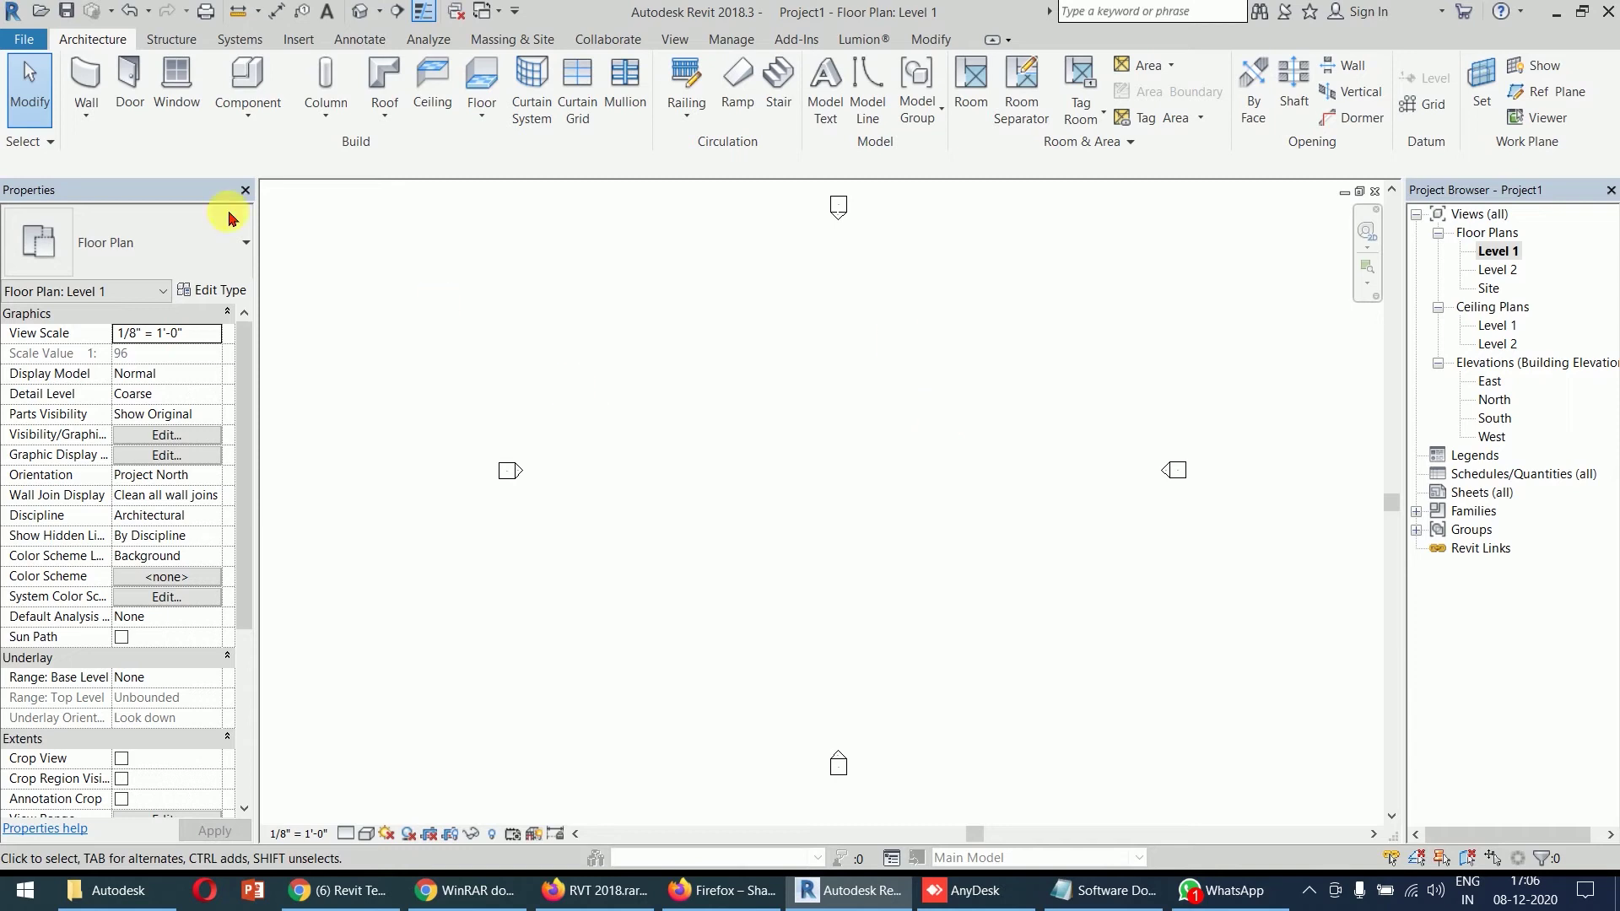
- Start the Wall tool to place Basic Wall Generic - 8" walls on Level 1
{"action": "left_click", "coordinate": [87, 76]}
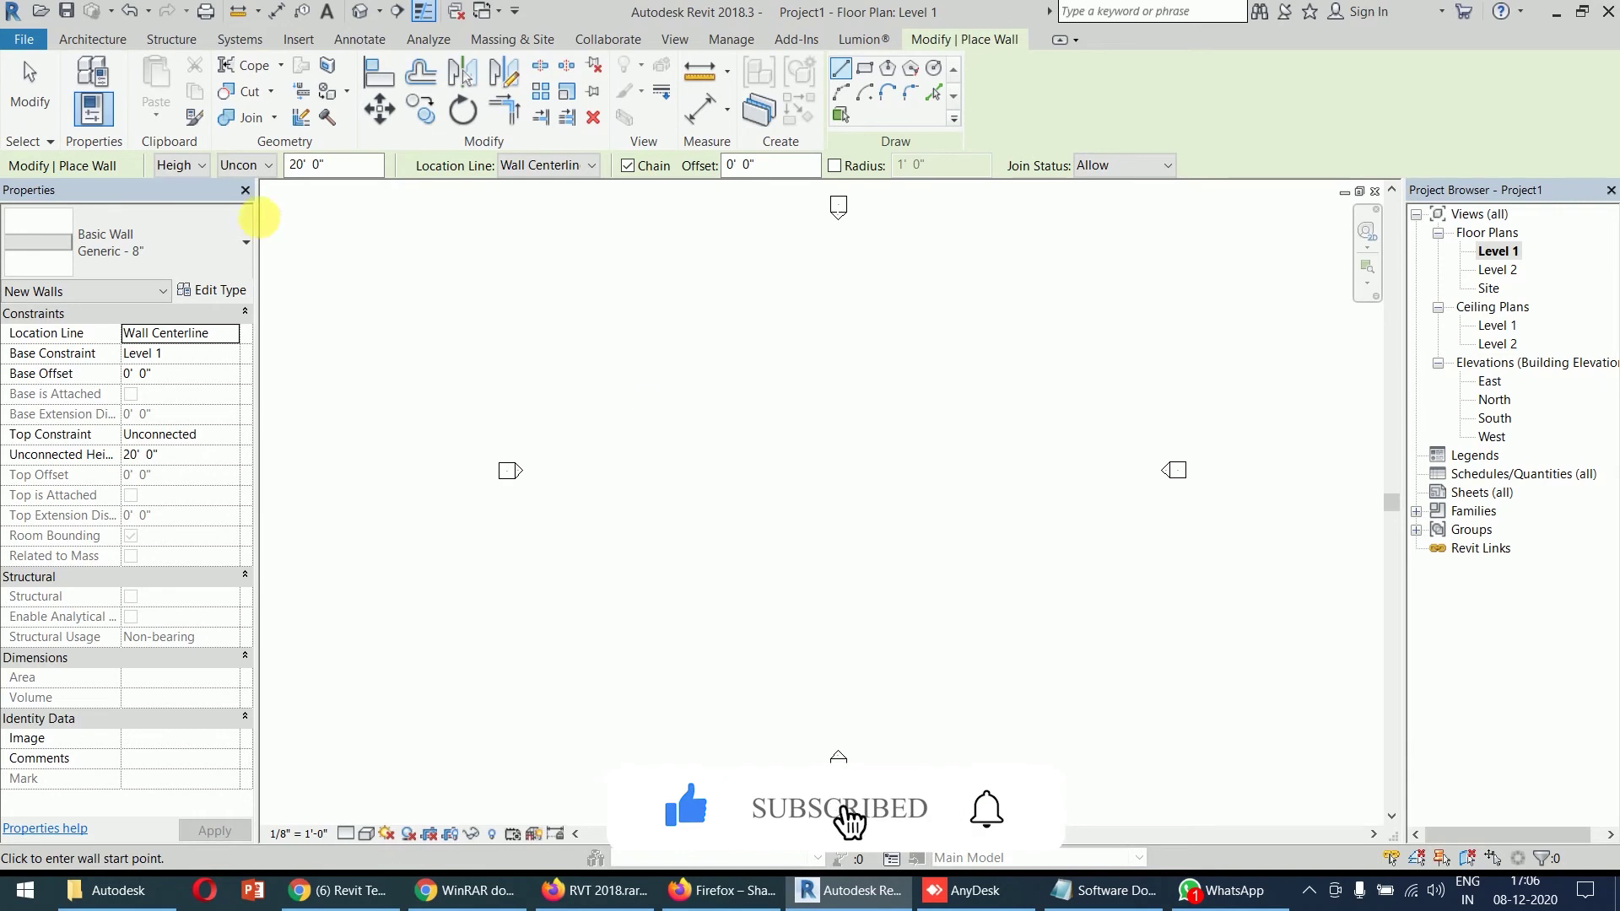
- Set the wall height to 12' and then constrain the wall top to Level 2 instead of Unconnected
{"action": "left_click", "coordinate": [199, 166]}
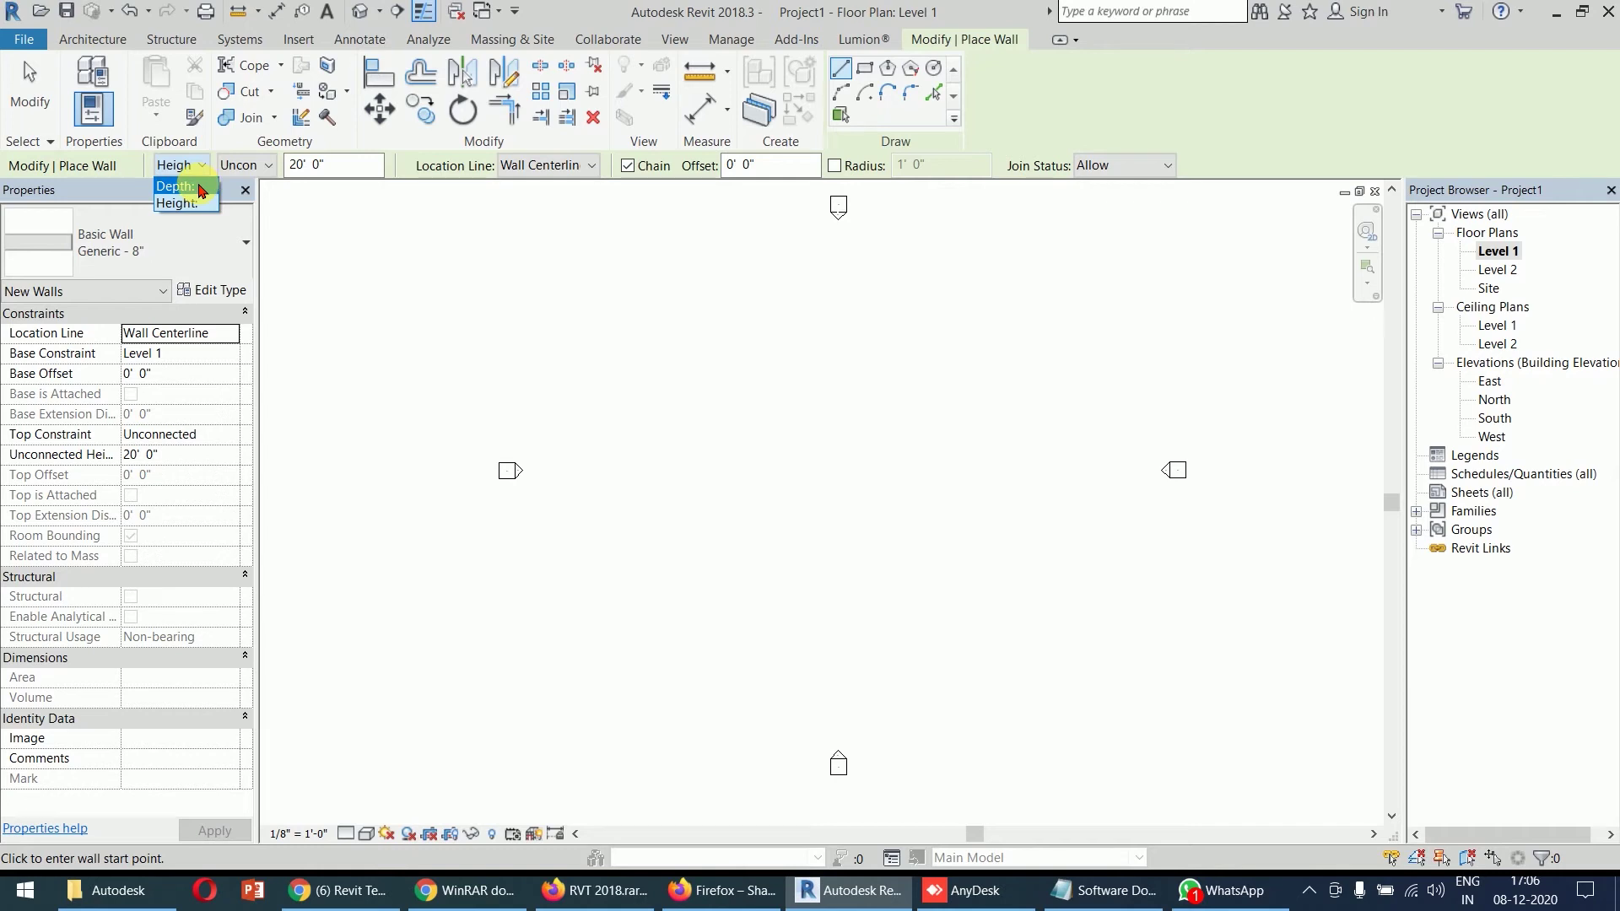
{"action": "left_click", "coordinate": [189, 204]}
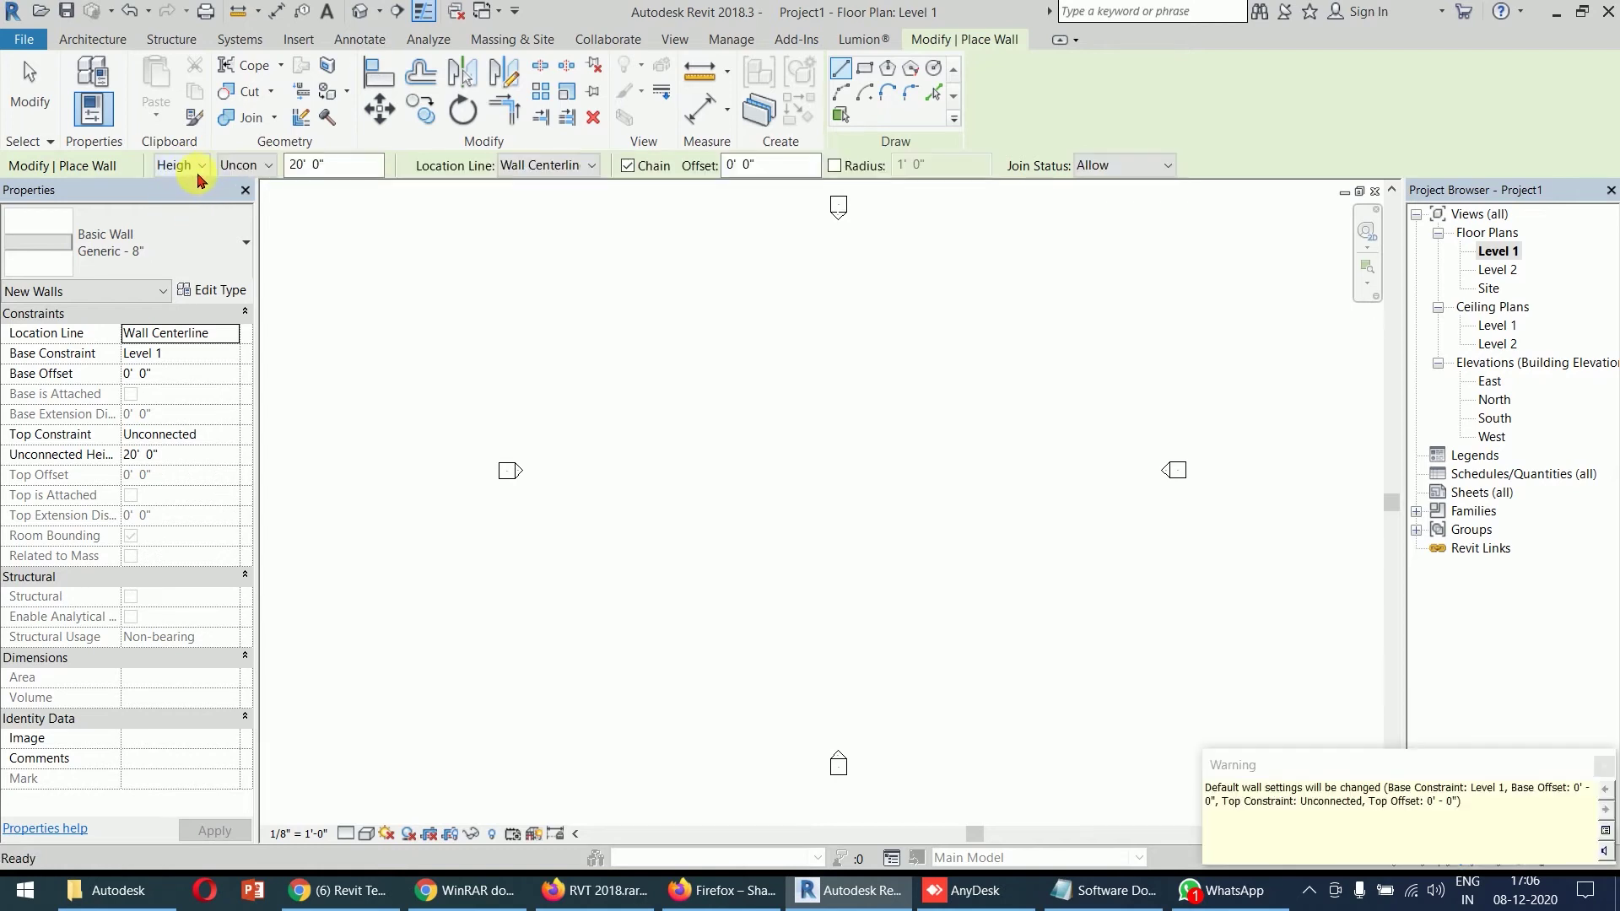
{"action": "left_click", "coordinate": [266, 167]}
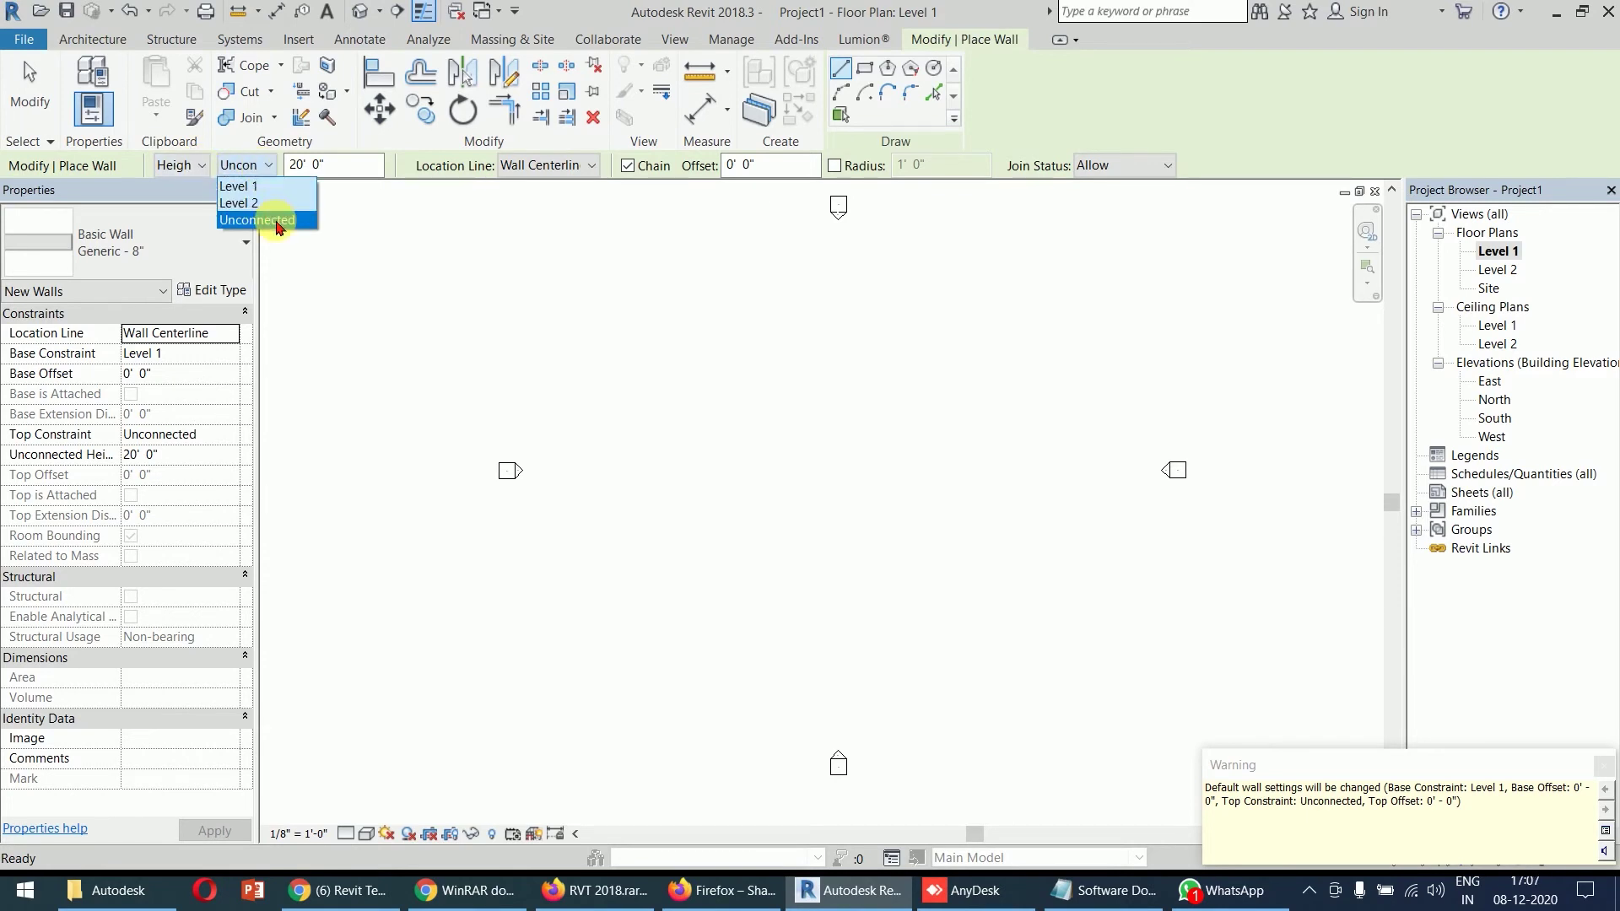
{"action": "left_click", "coordinate": [279, 221]}
{"action": "double_click", "coordinate": [303, 164]}
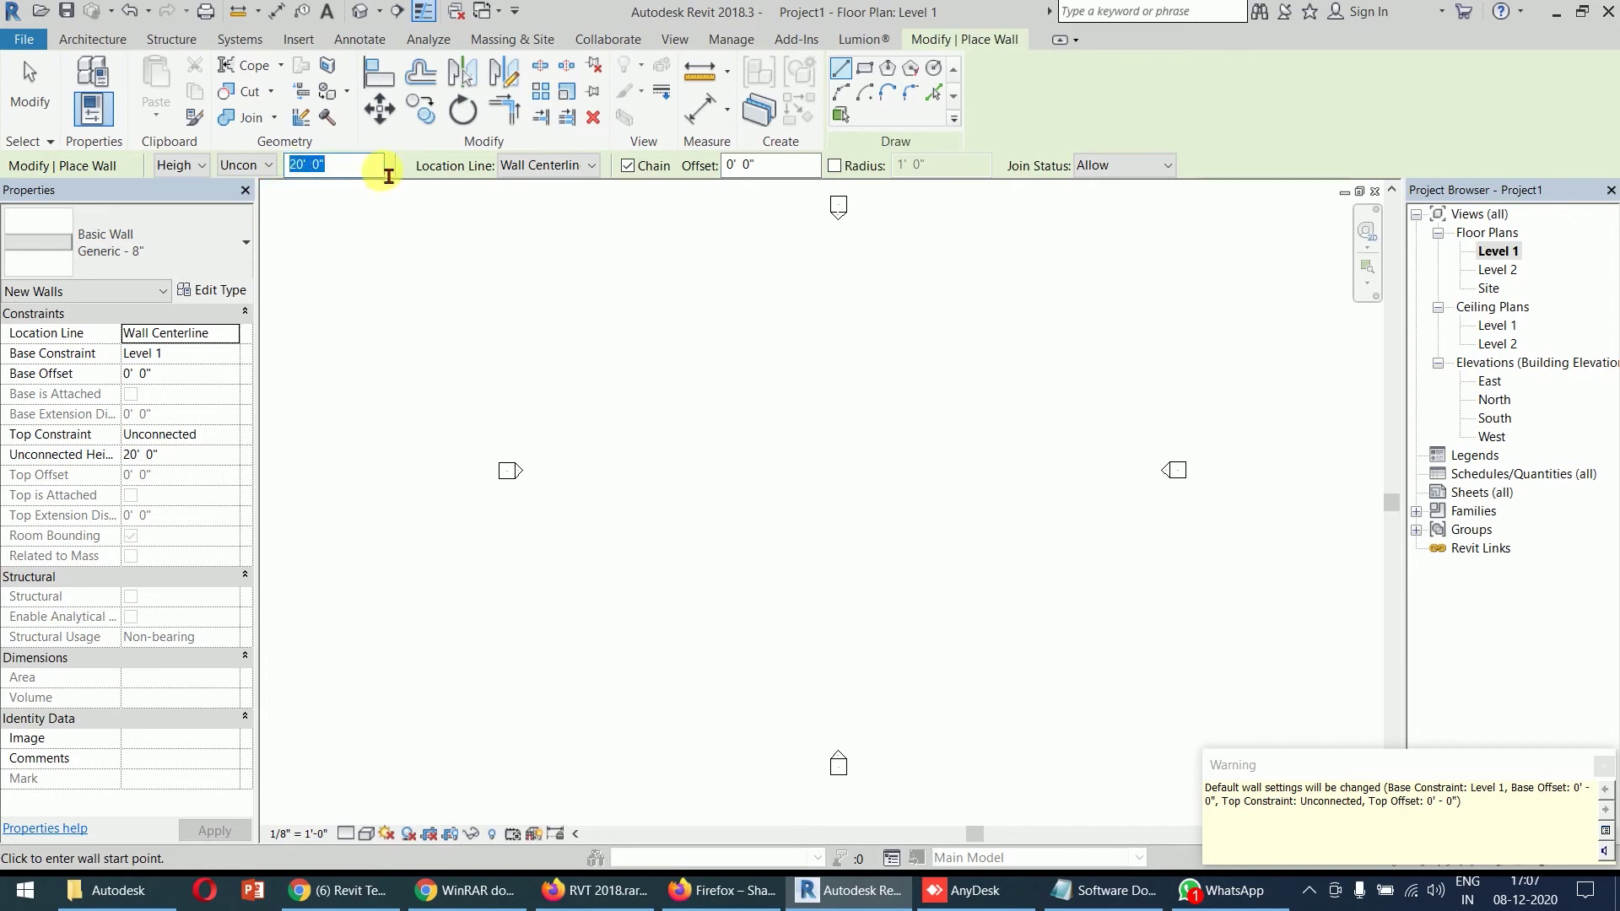
{"action": "type", "text": "12"}
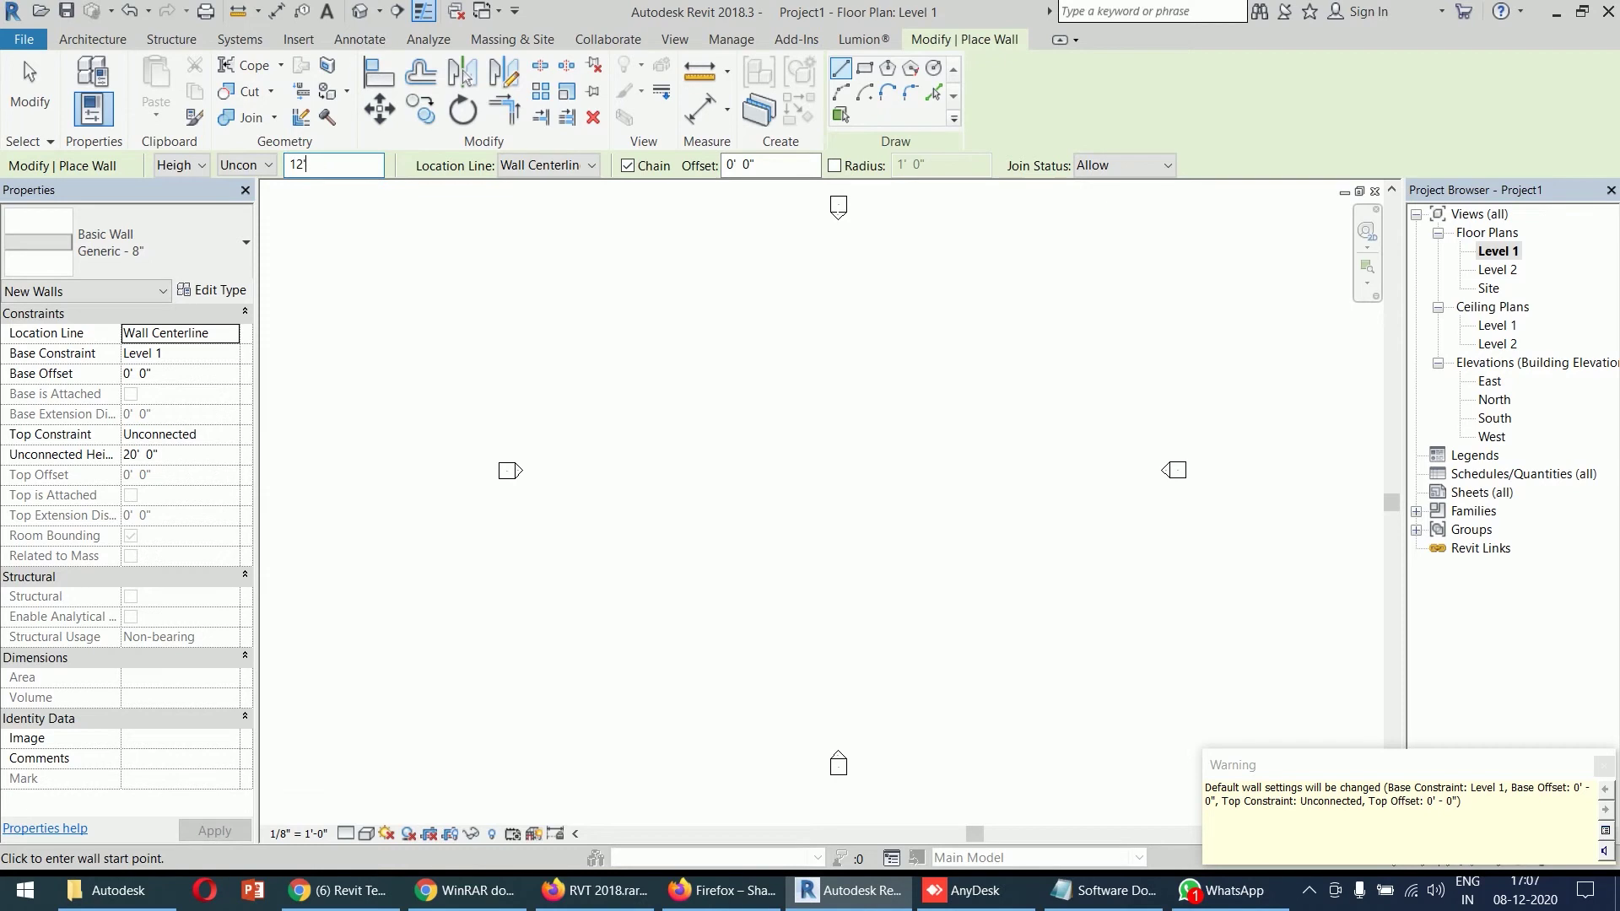
{"action": "key", "text": "Return"}
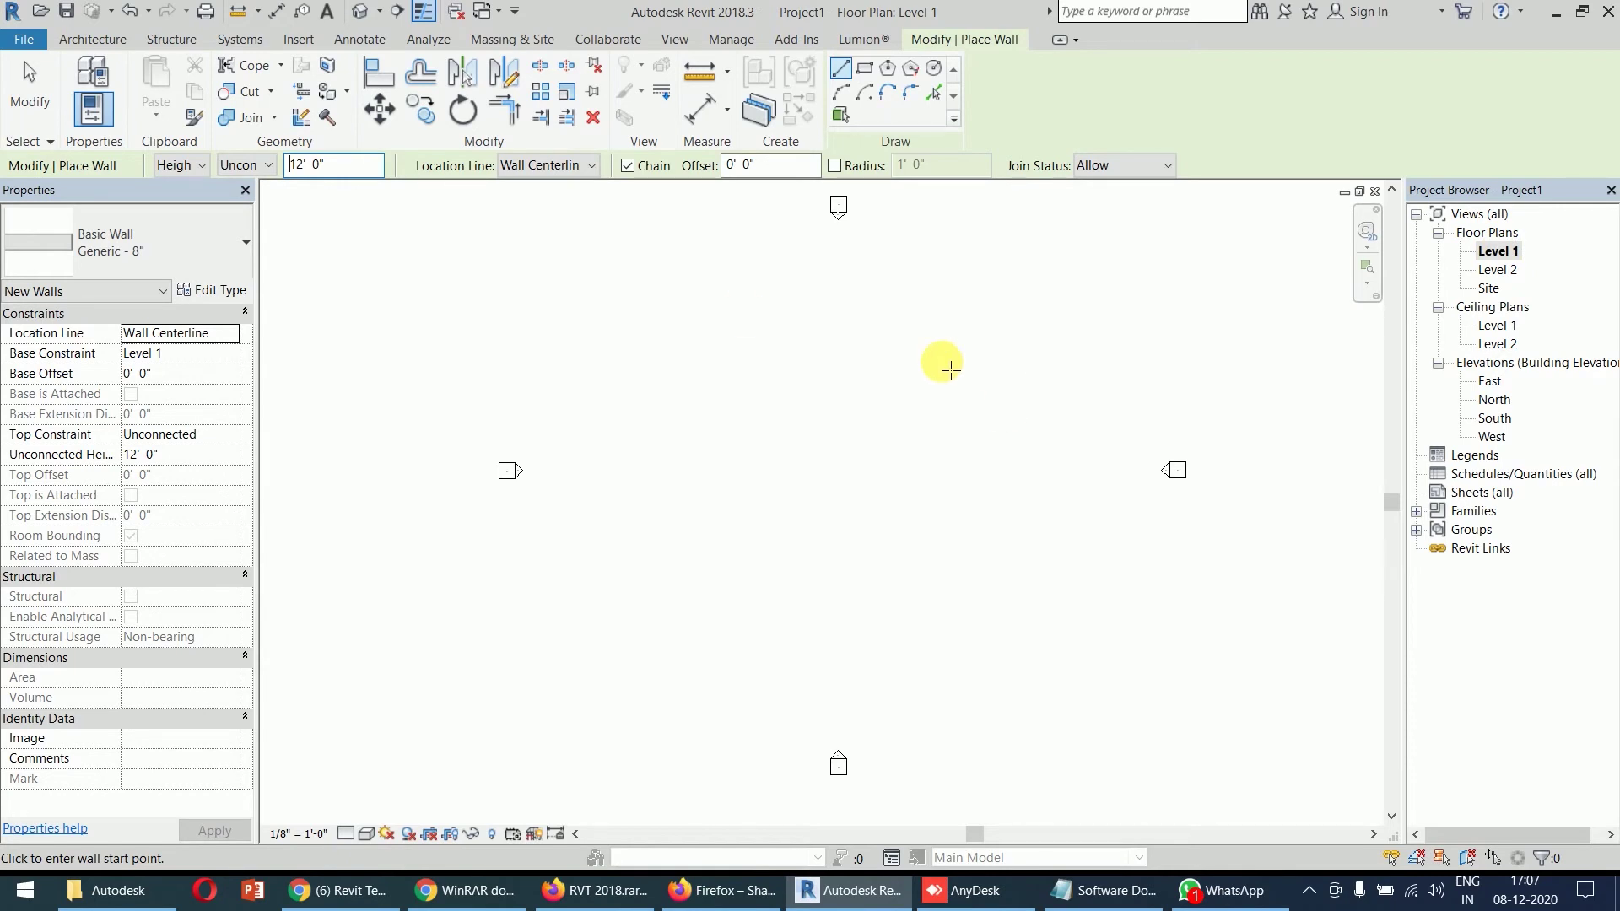
{"action": "left_click", "coordinate": [262, 165]}
{"action": "left_click", "coordinate": [258, 202]}
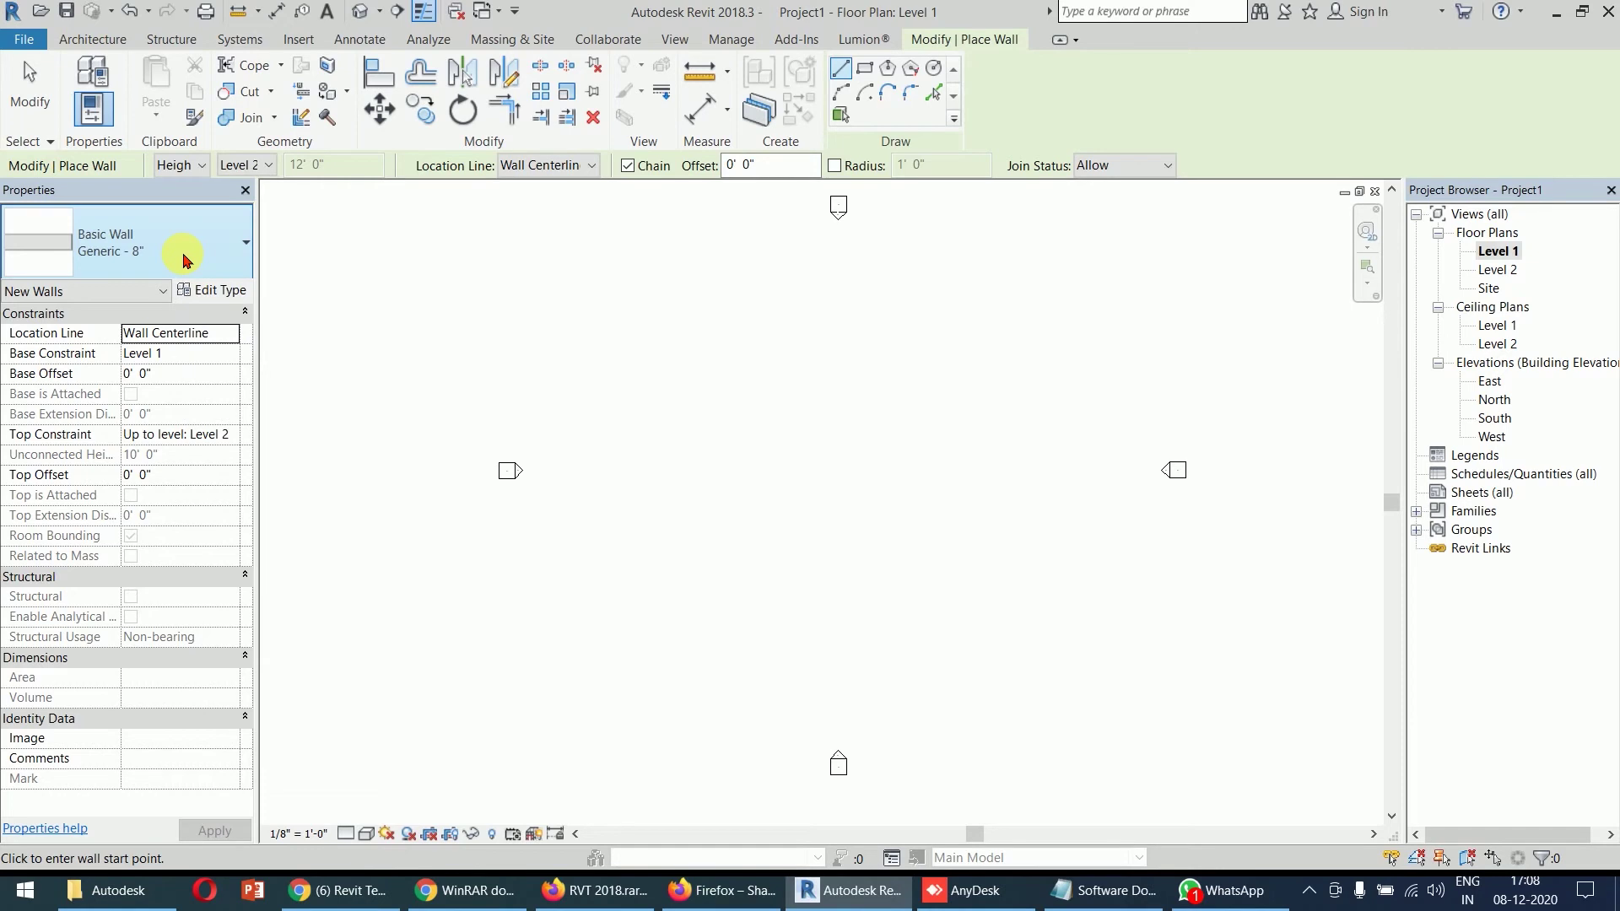
{"action": "left_click", "coordinate": [184, 259]}
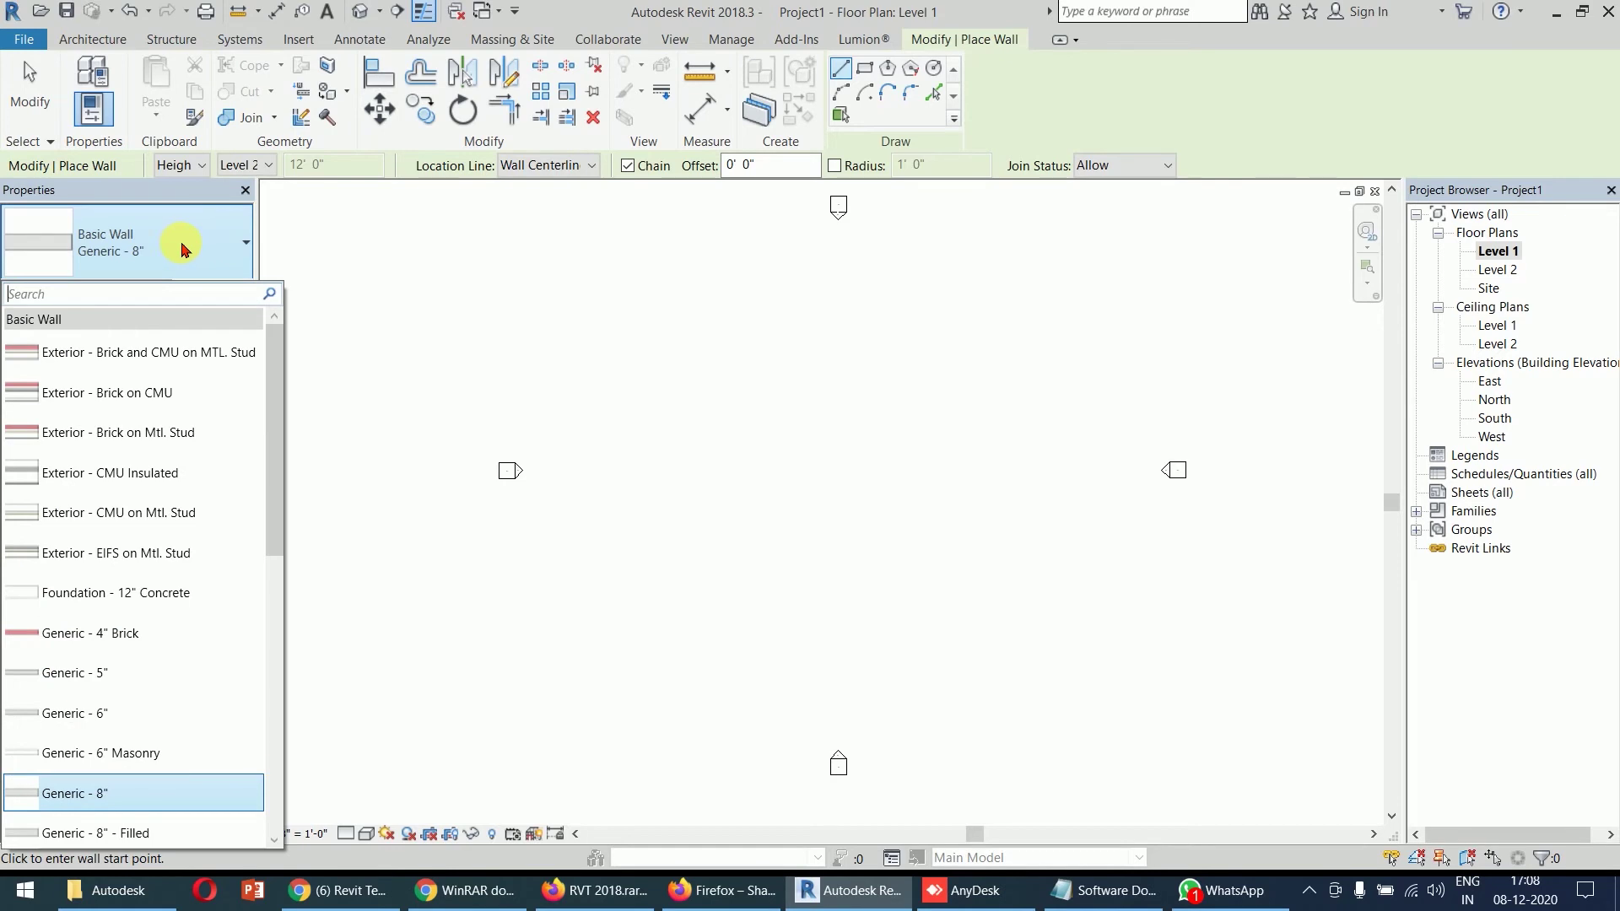
{"action": "left_click", "coordinate": [182, 248]}
{"action": "left_click", "coordinate": [182, 247]}
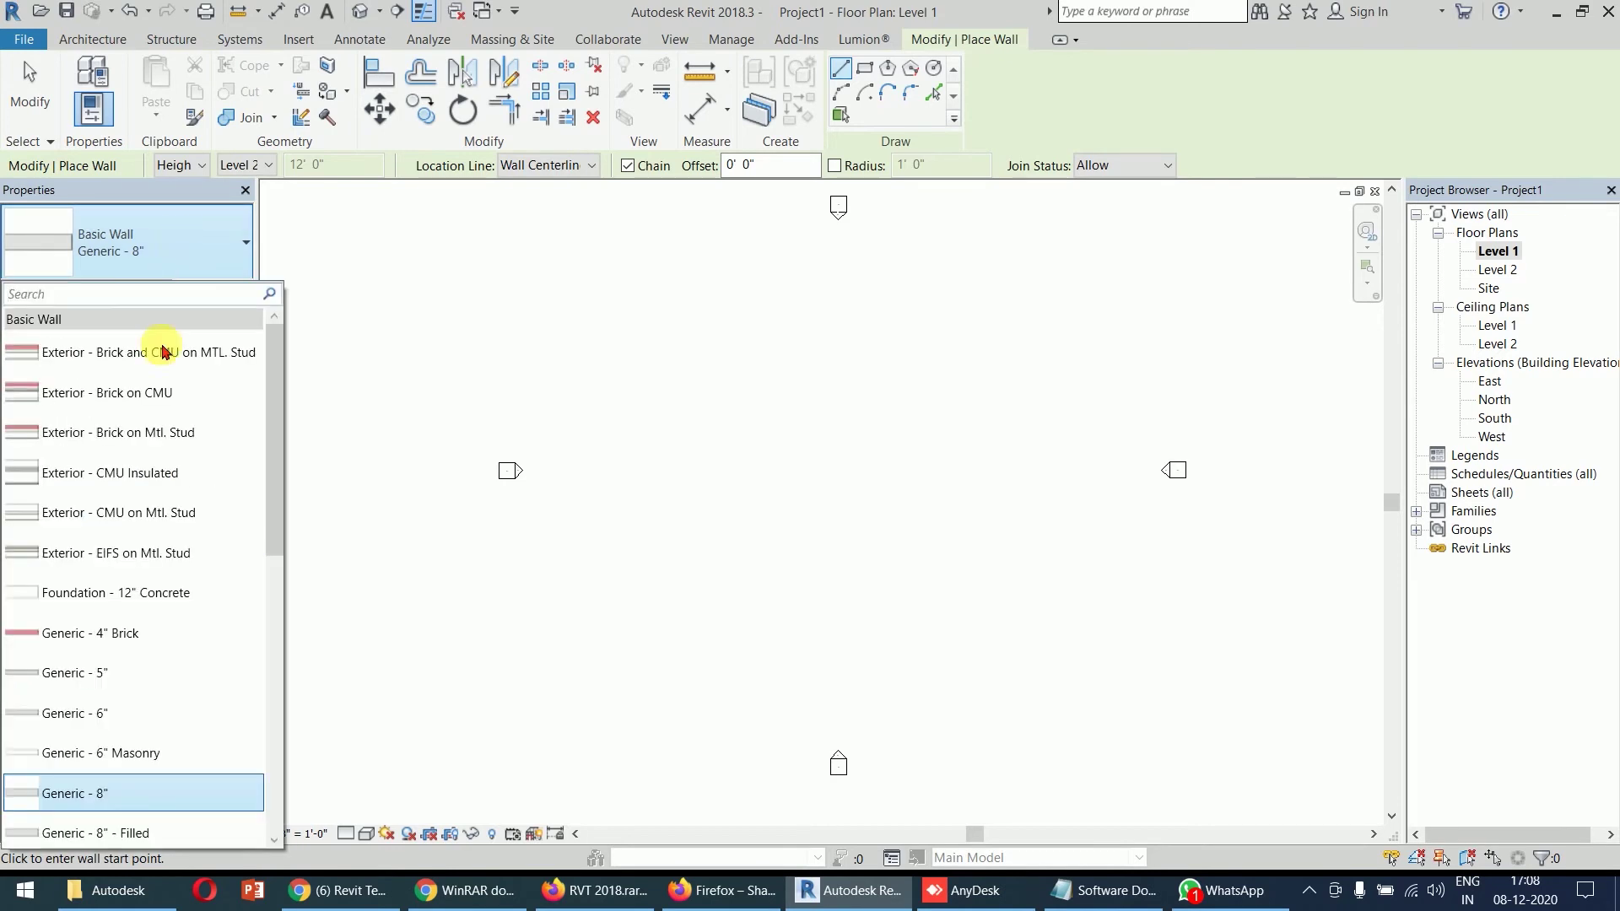
{"action": "scroll", "coordinate": [164, 526], "scroll_direction": "down", "scroll_amount": 2}
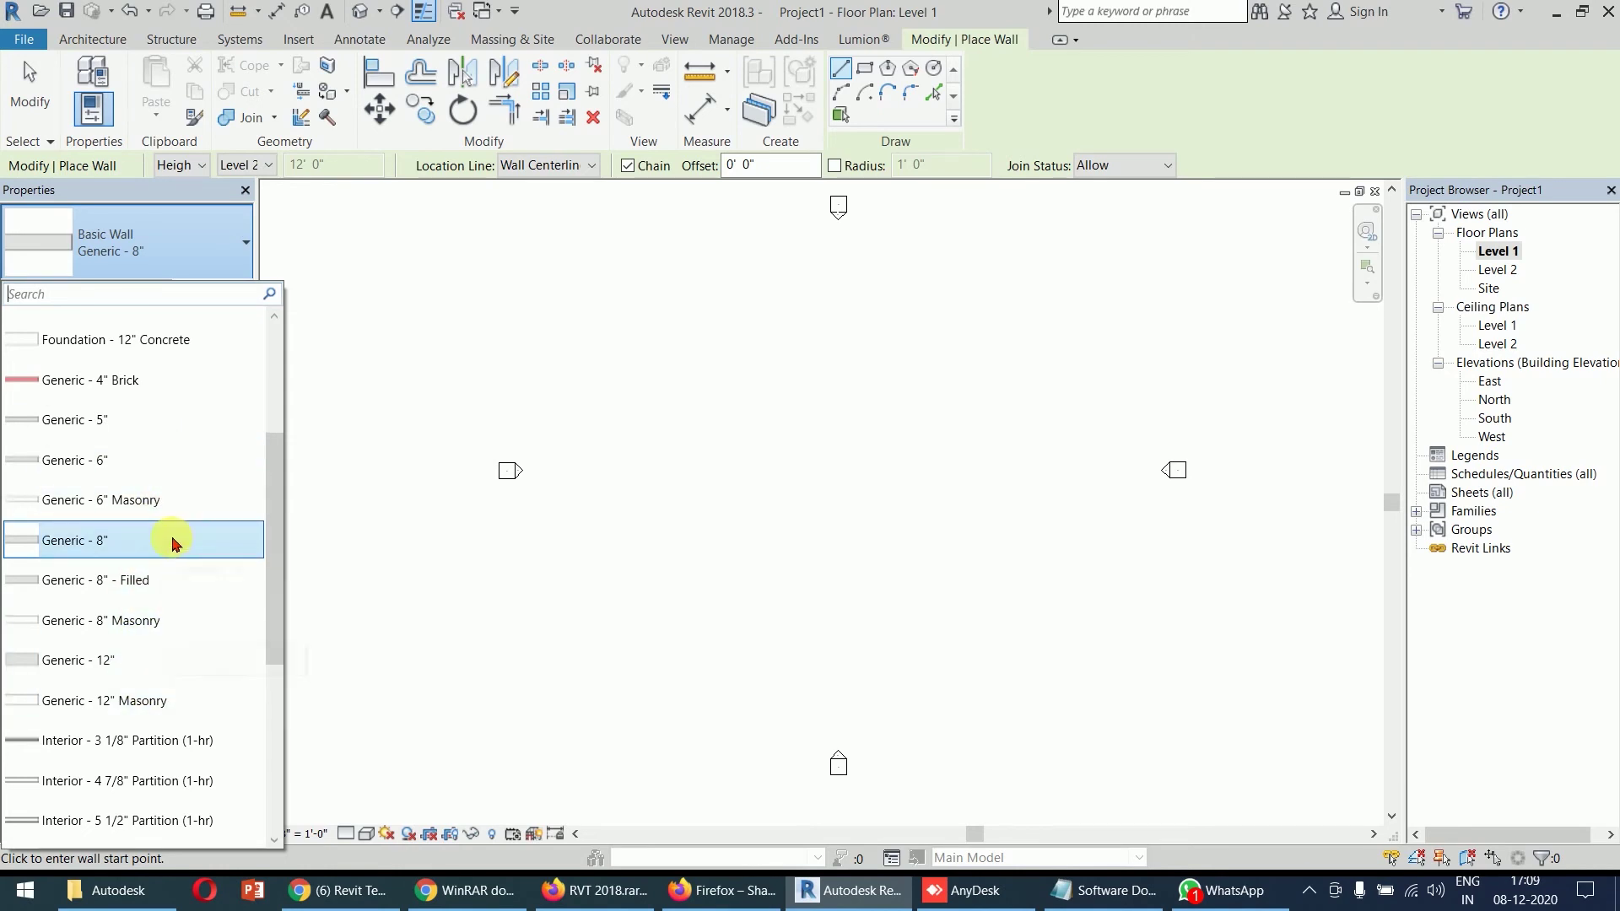
{"action": "left_click", "coordinate": [172, 546]}
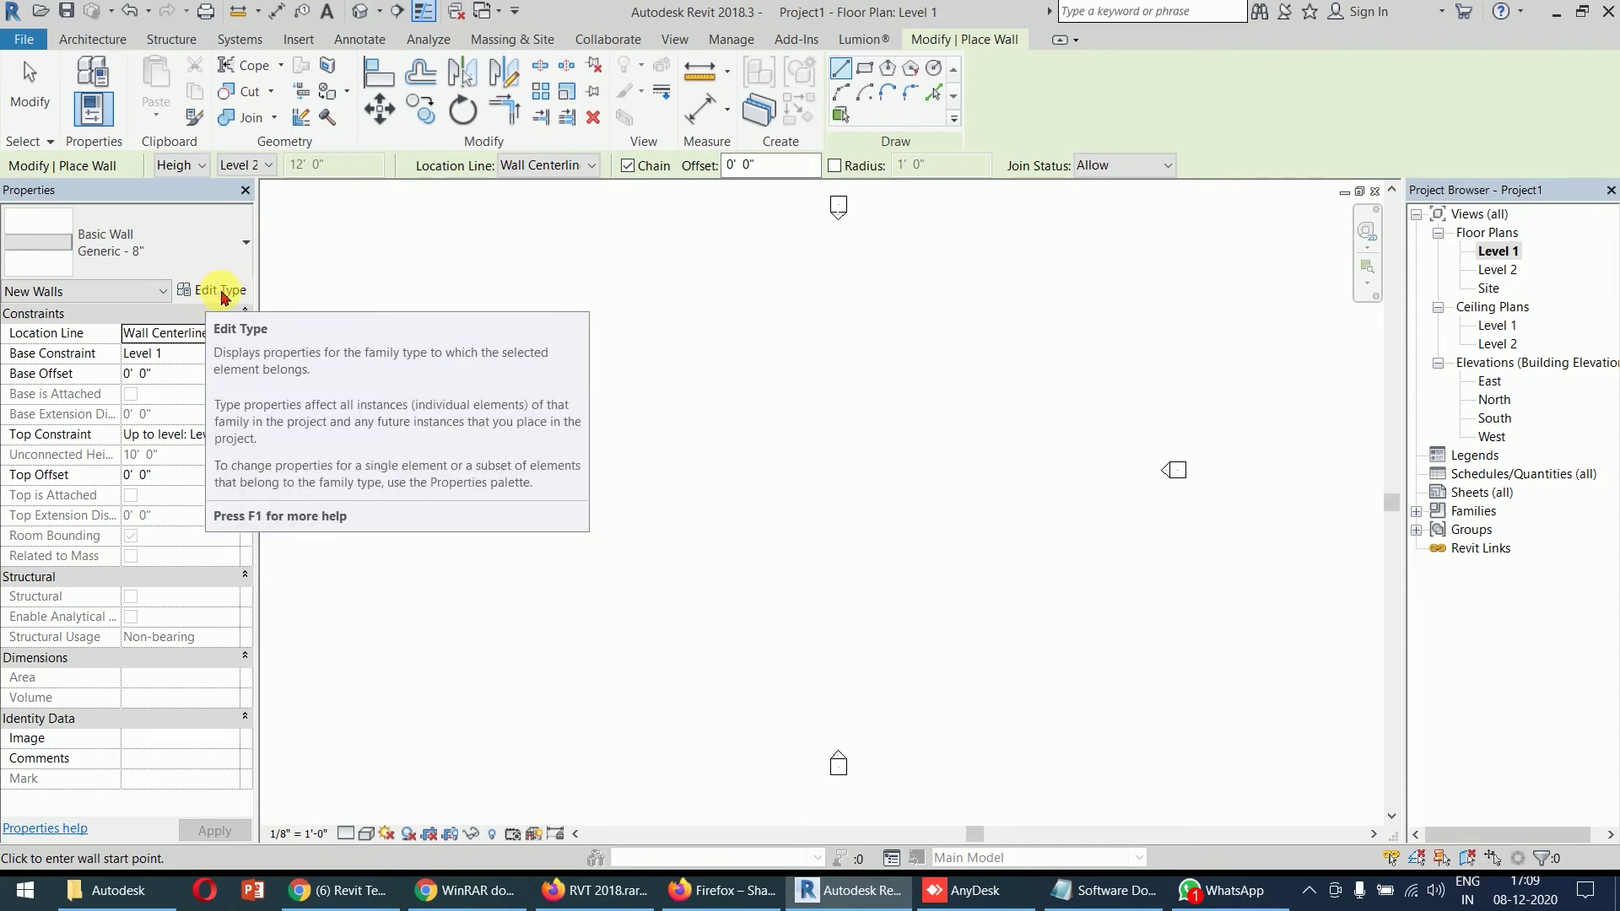
- Duplicate the Generic - 8" wall type and name the copy Generic - 9"
{"action": "left_click", "coordinate": [223, 293]}
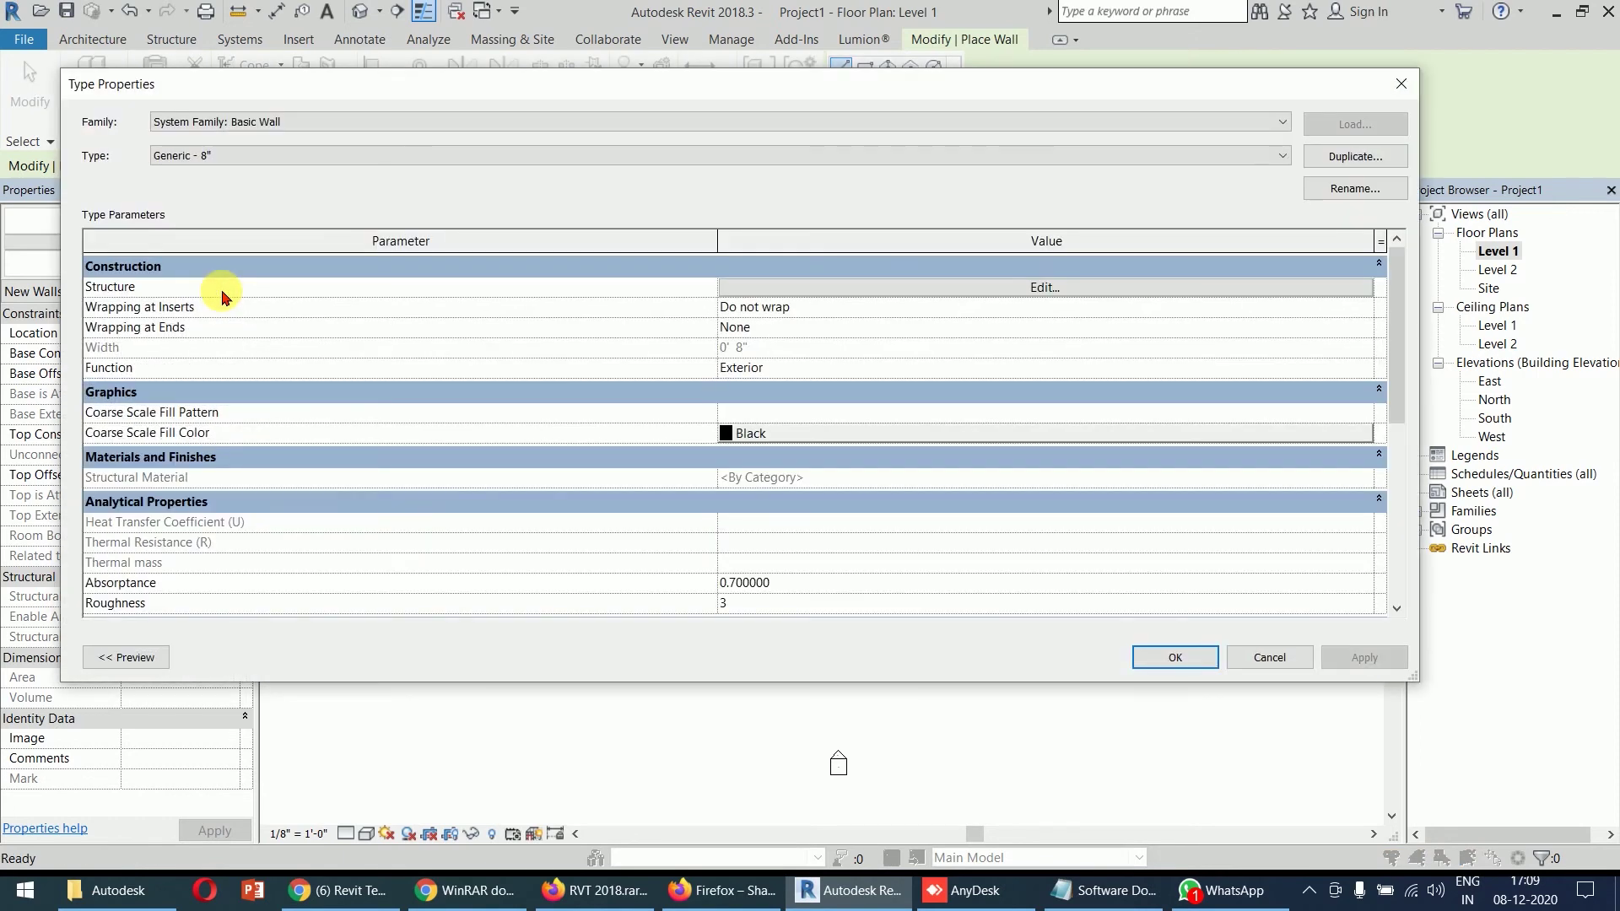
{"action": "left_click_drag", "start_coordinate": [548, 95], "coordinate": [588, 151]}
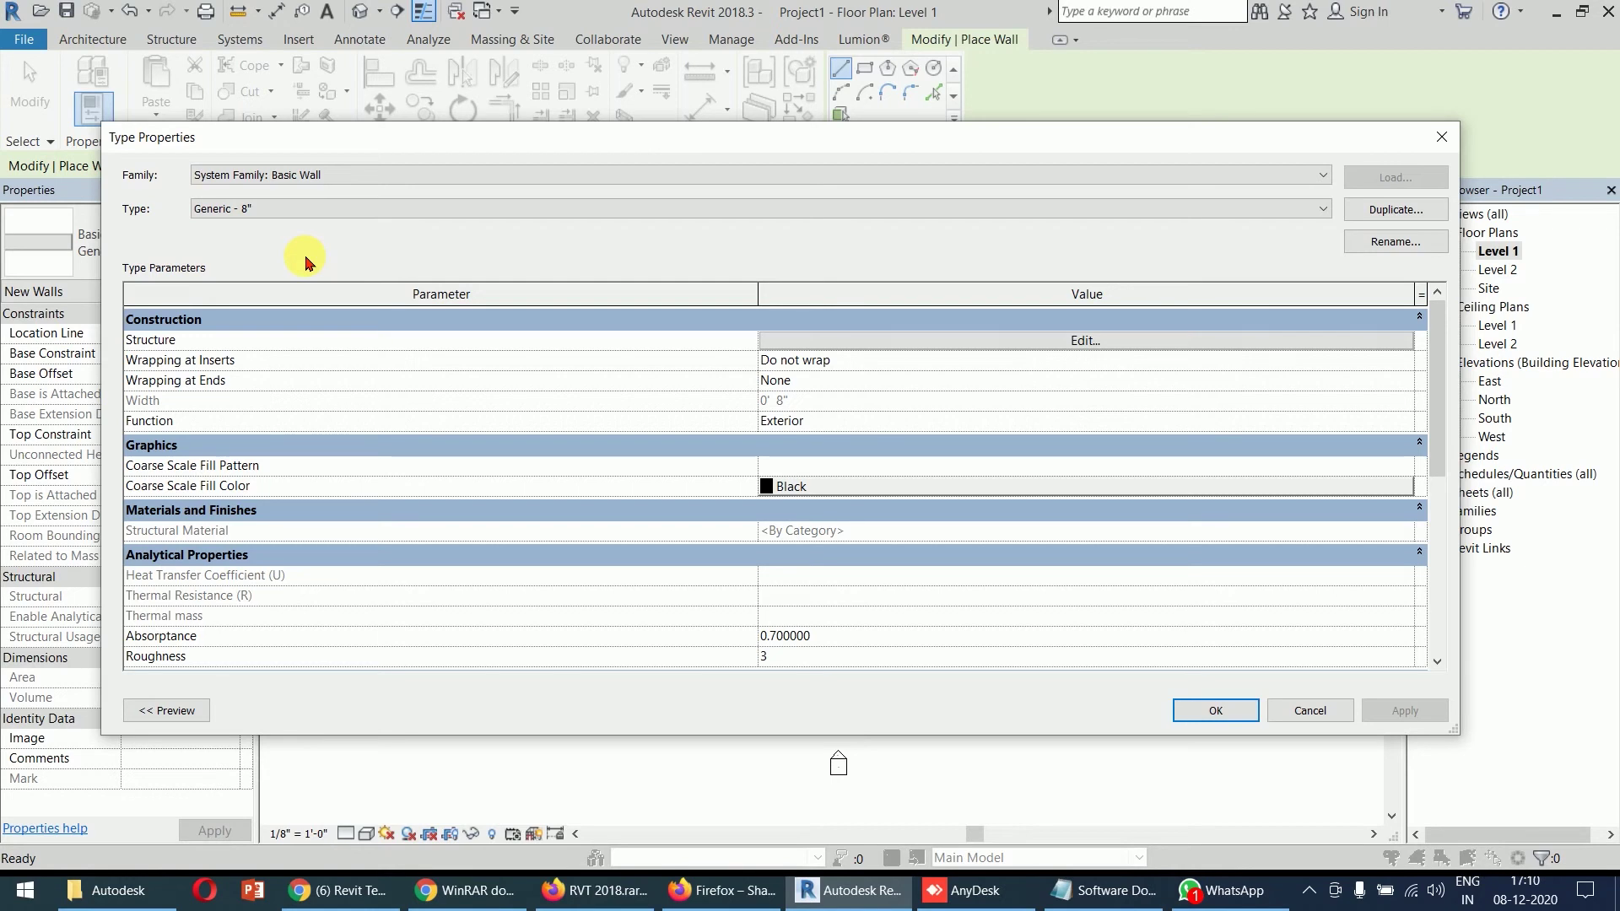
{"action": "left_click", "coordinate": [1379, 216]}
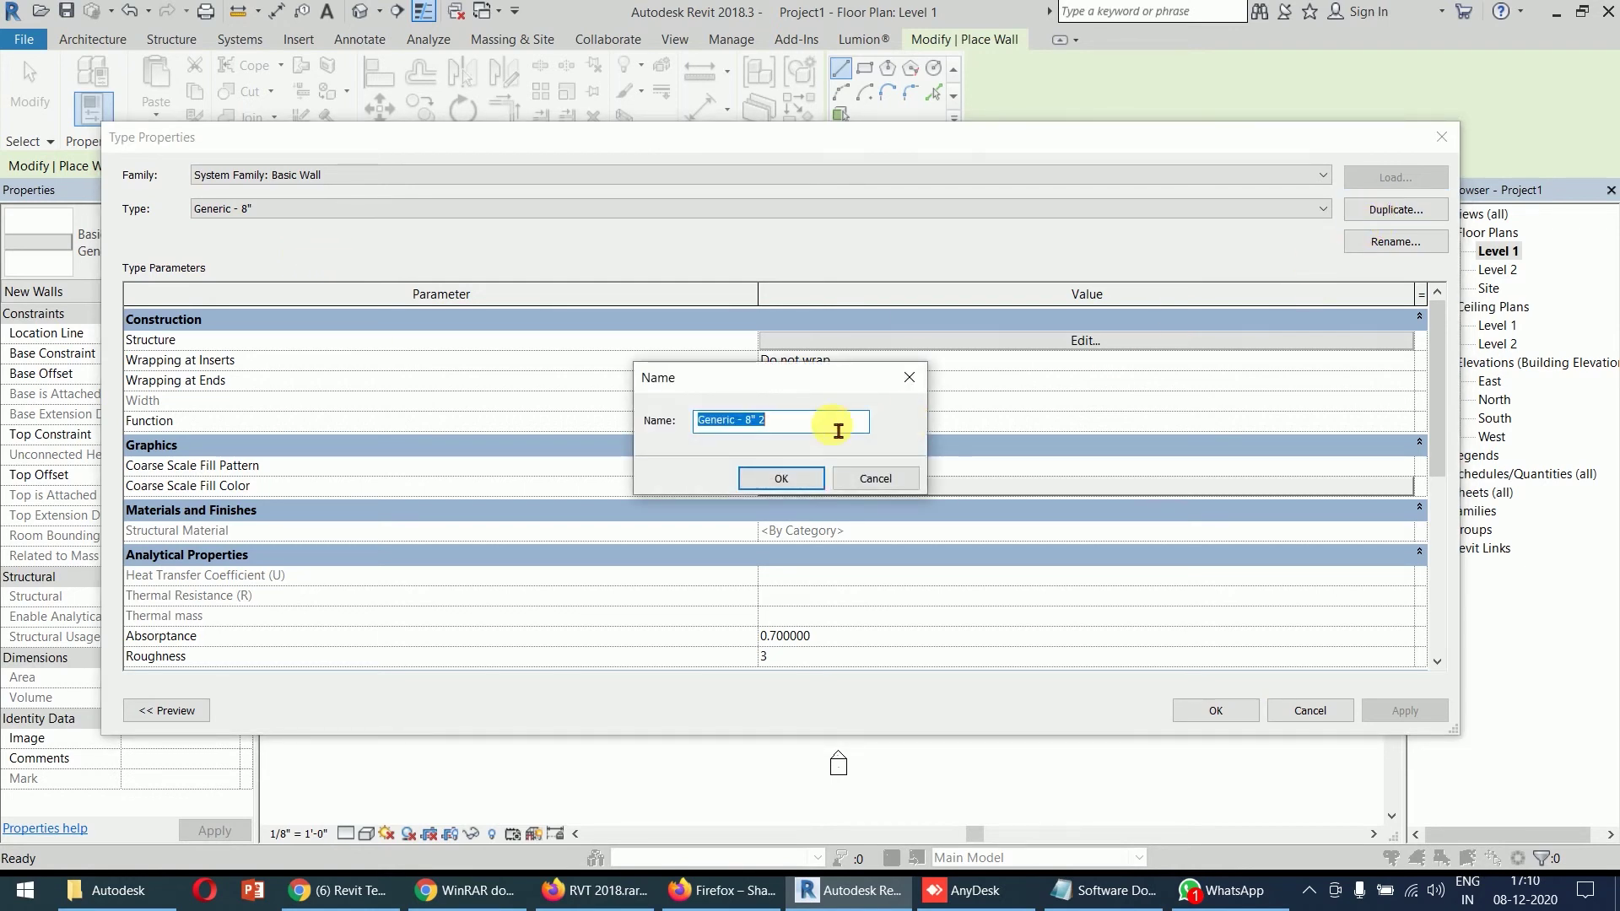
{"action": "left_click", "coordinate": [788, 438]}
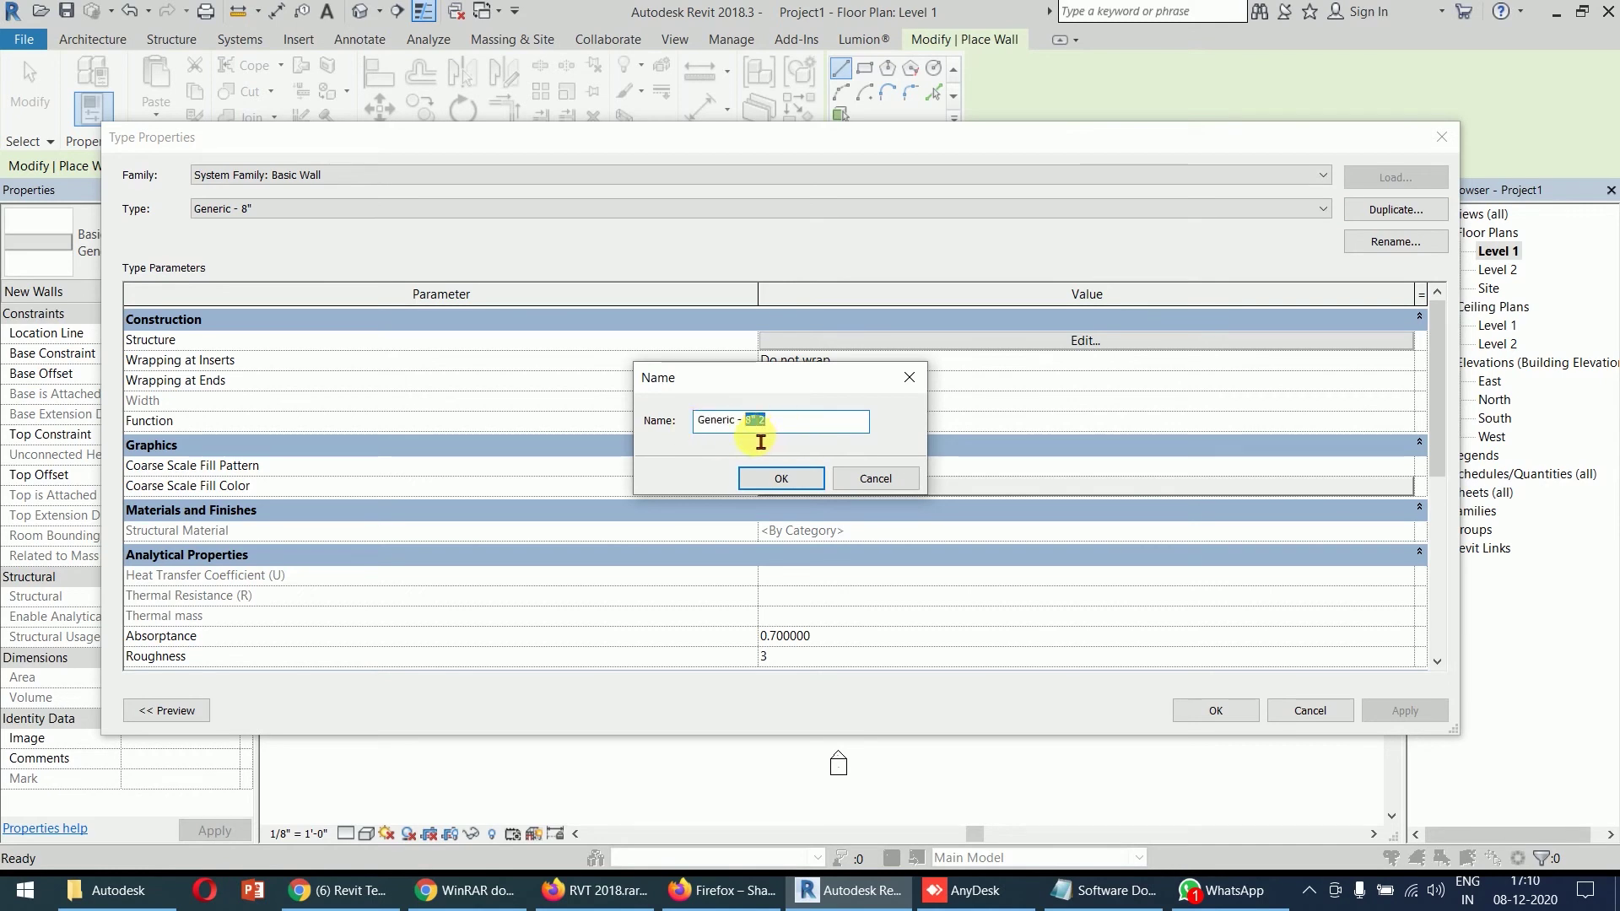
{"action": "type", "text": "9"}
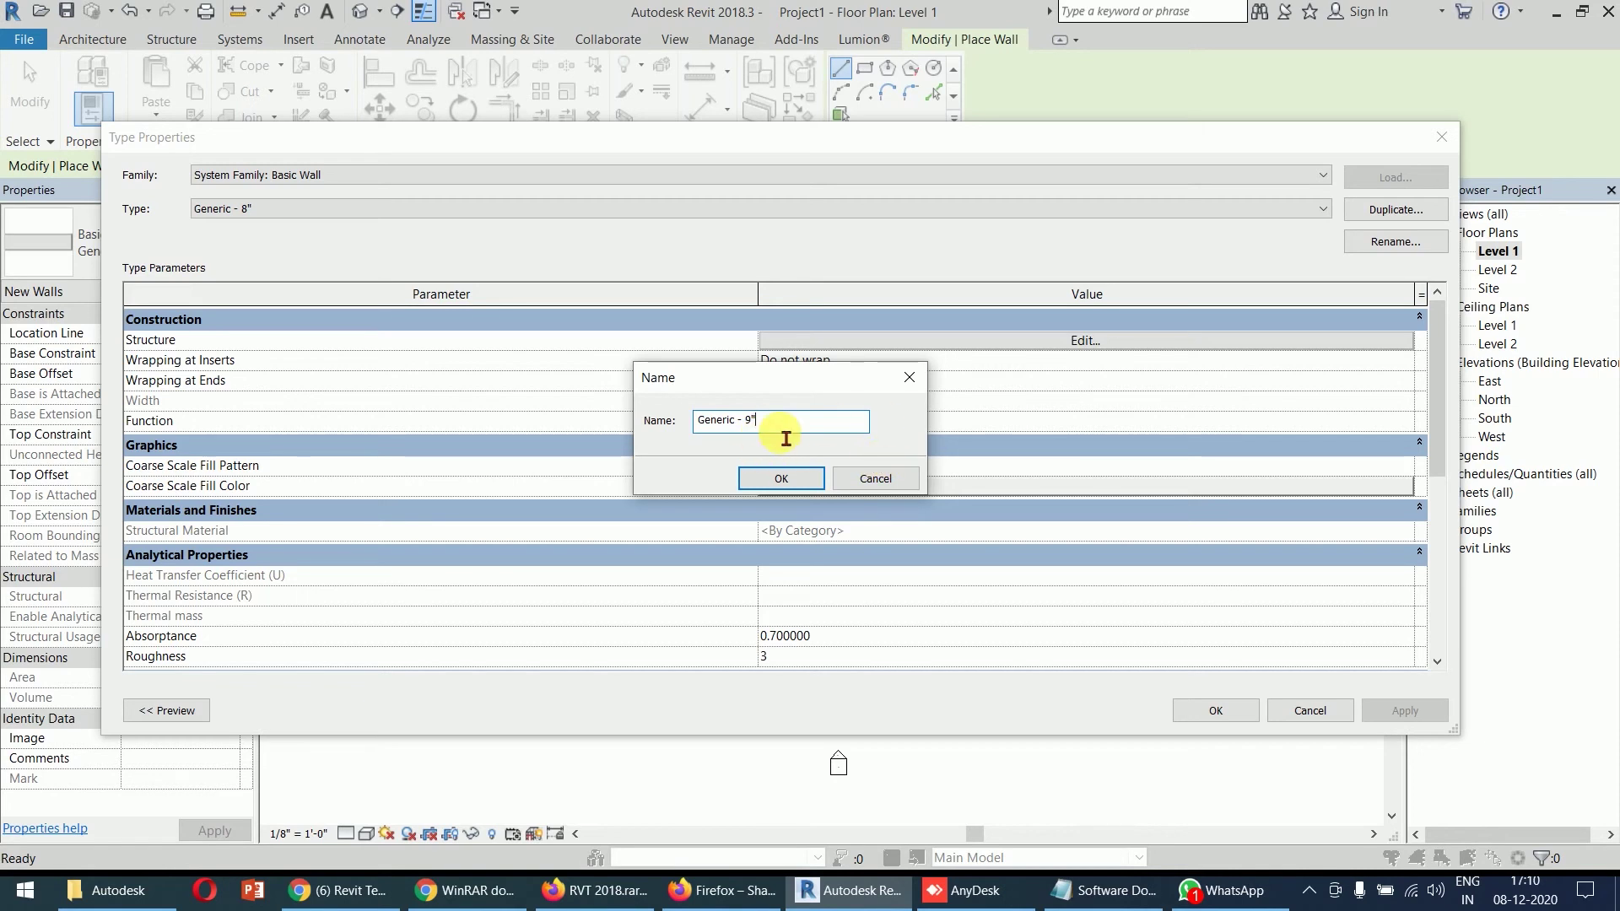
{"action": "left_click", "coordinate": [782, 478]}
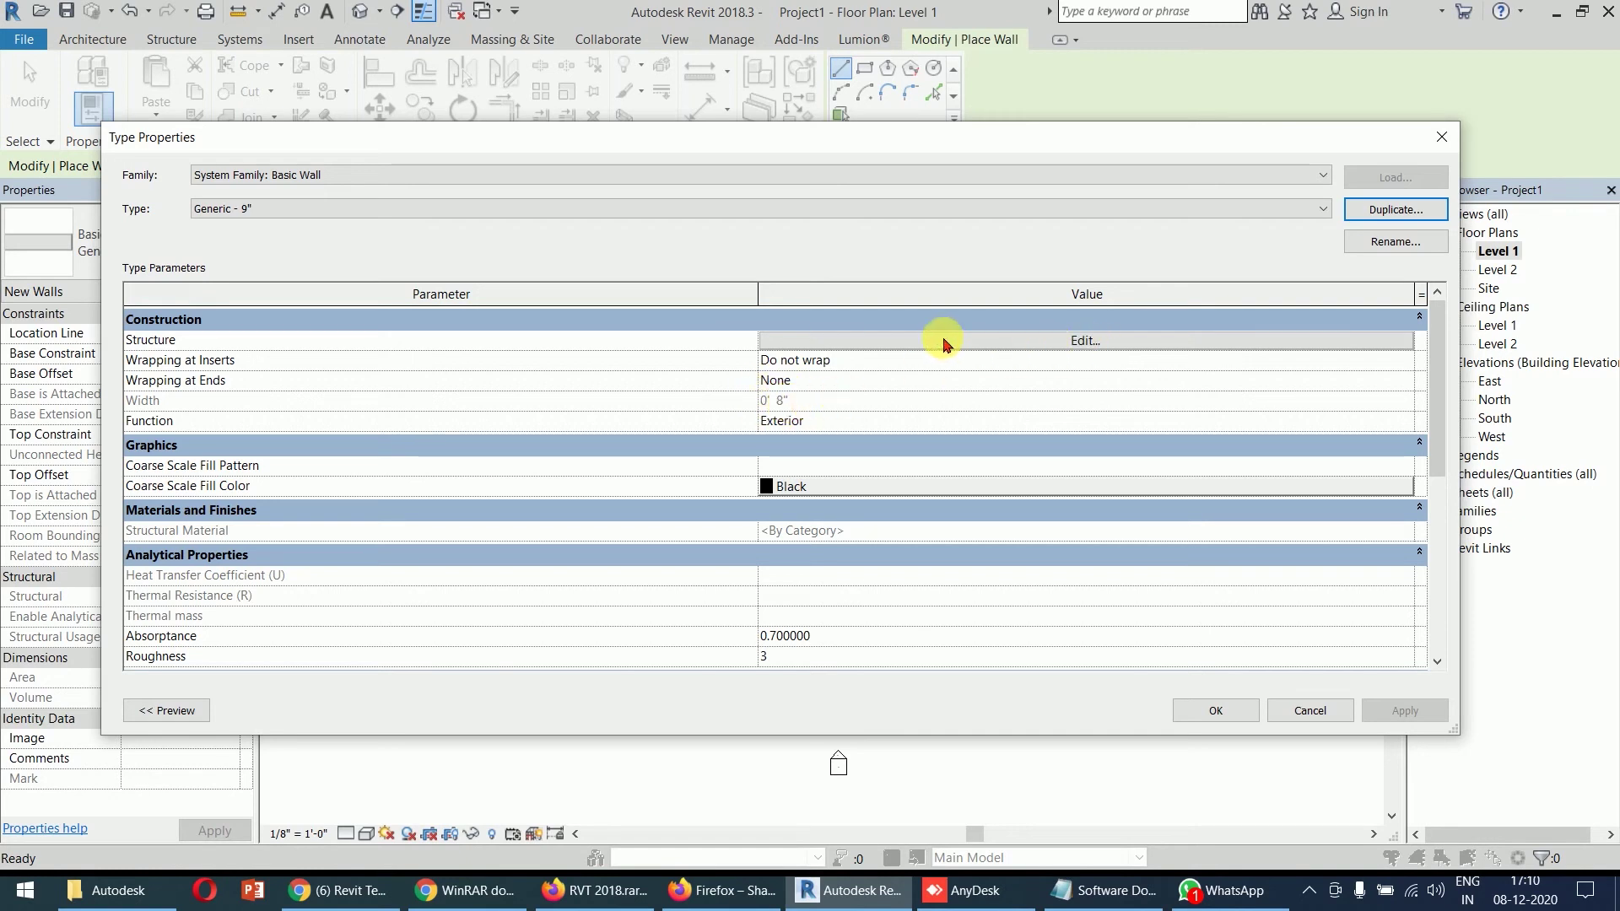
- Set the Generic - 9" structure layer thickness to 9" and apply the type
{"action": "left_click", "coordinate": [1076, 342]}
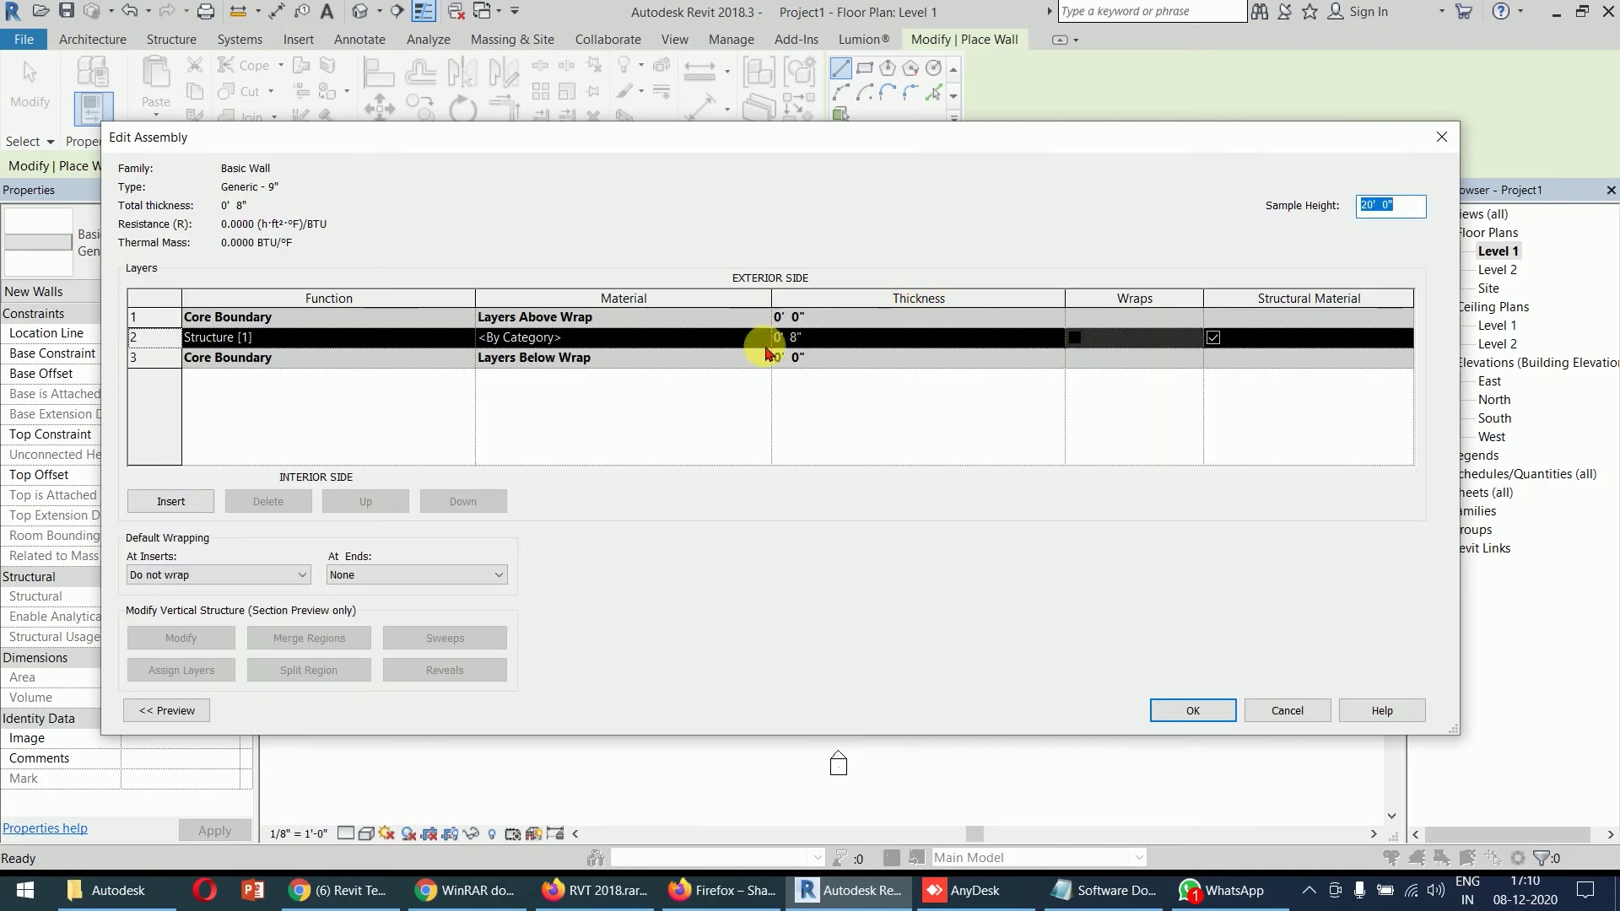
{"action": "left_click", "coordinate": [815, 339]}
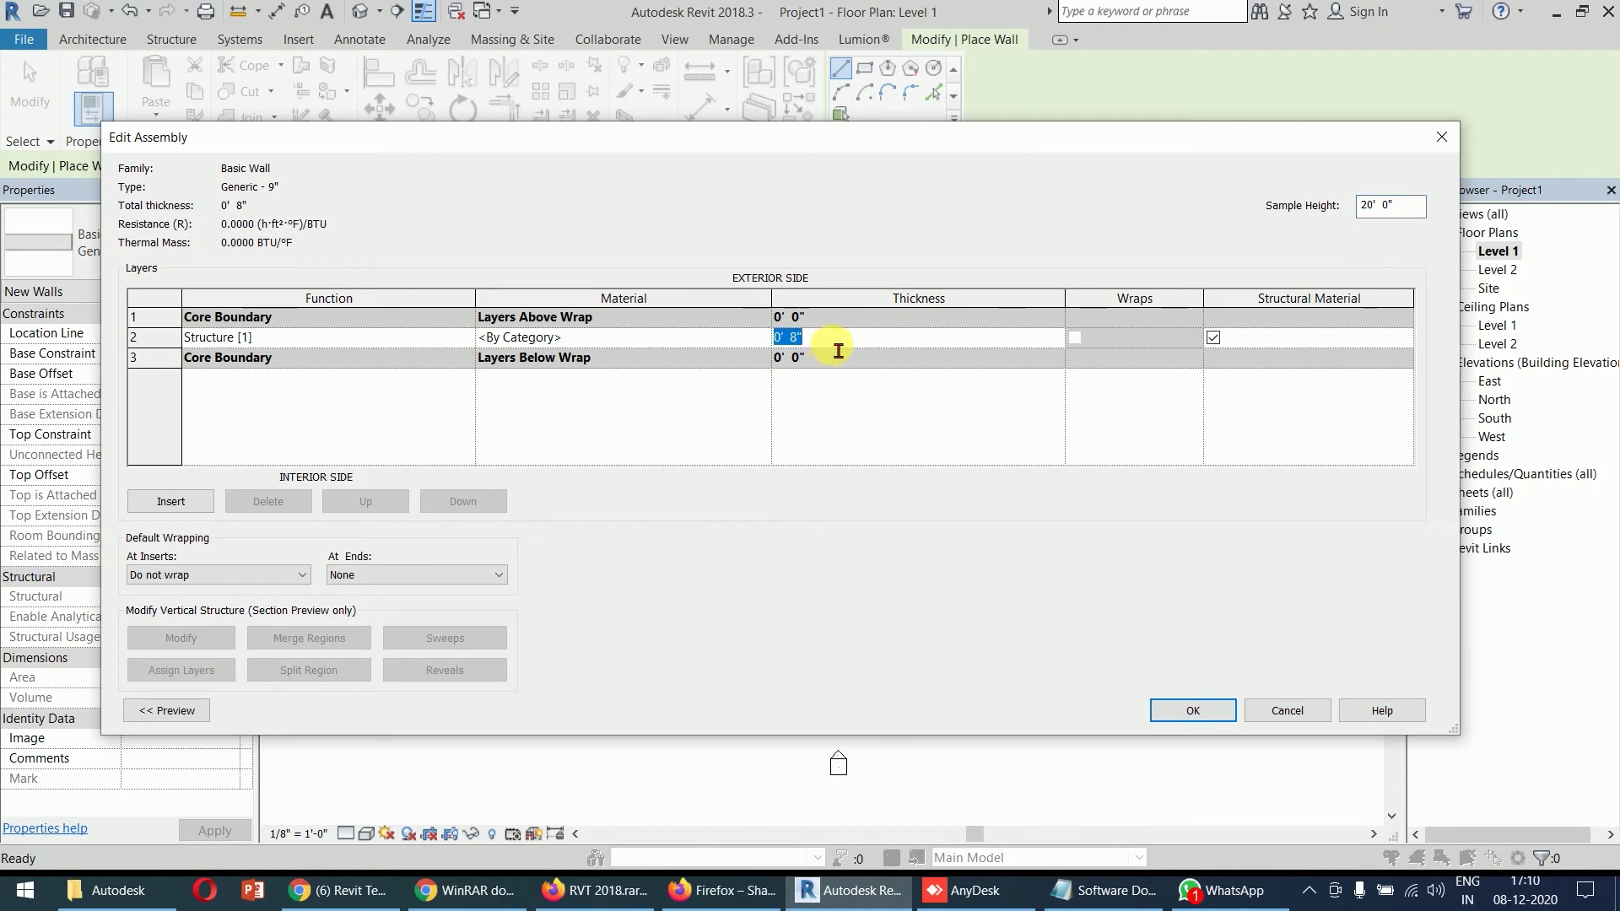
{"action": "key", "text": "Tab"}
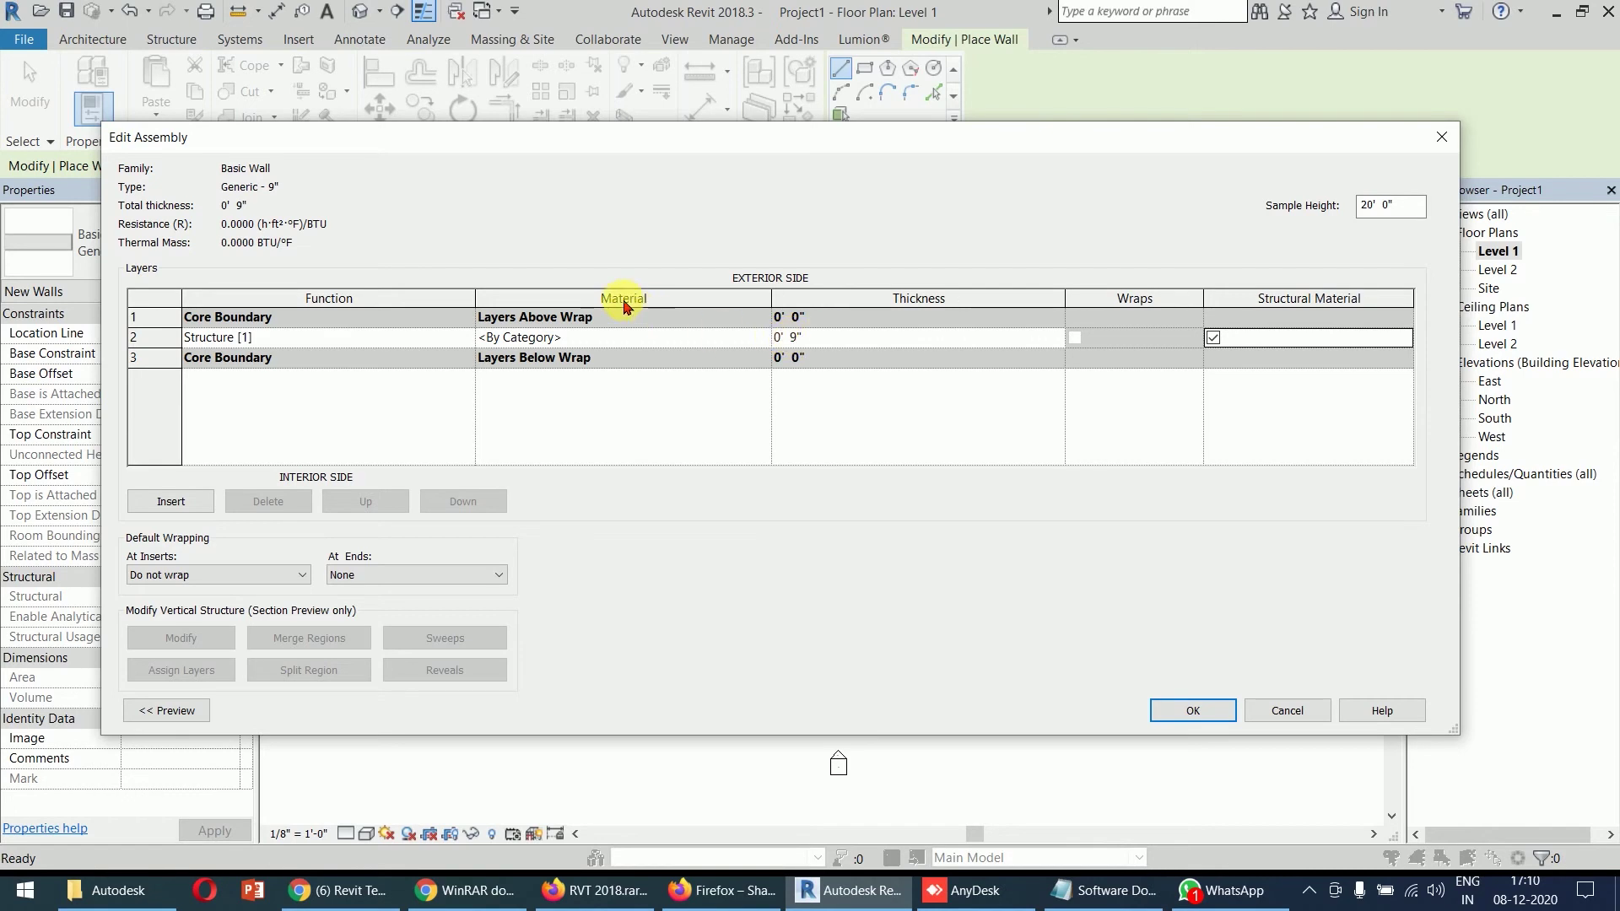
{"action": "left_click", "coordinate": [635, 336]}
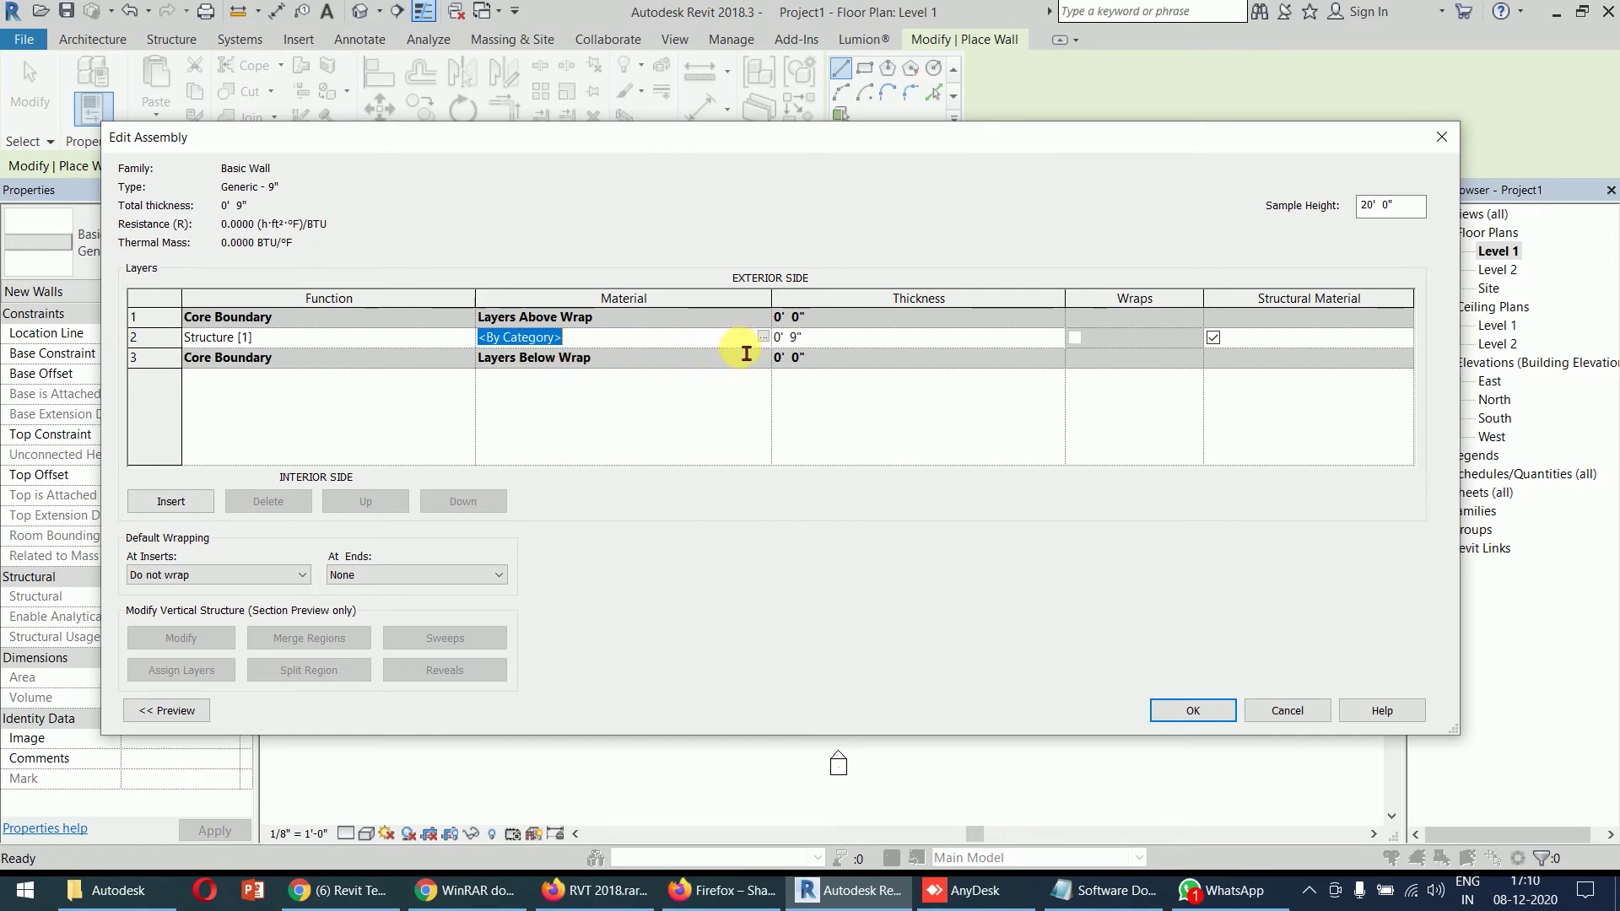
{"action": "left_click", "coordinate": [831, 341]}
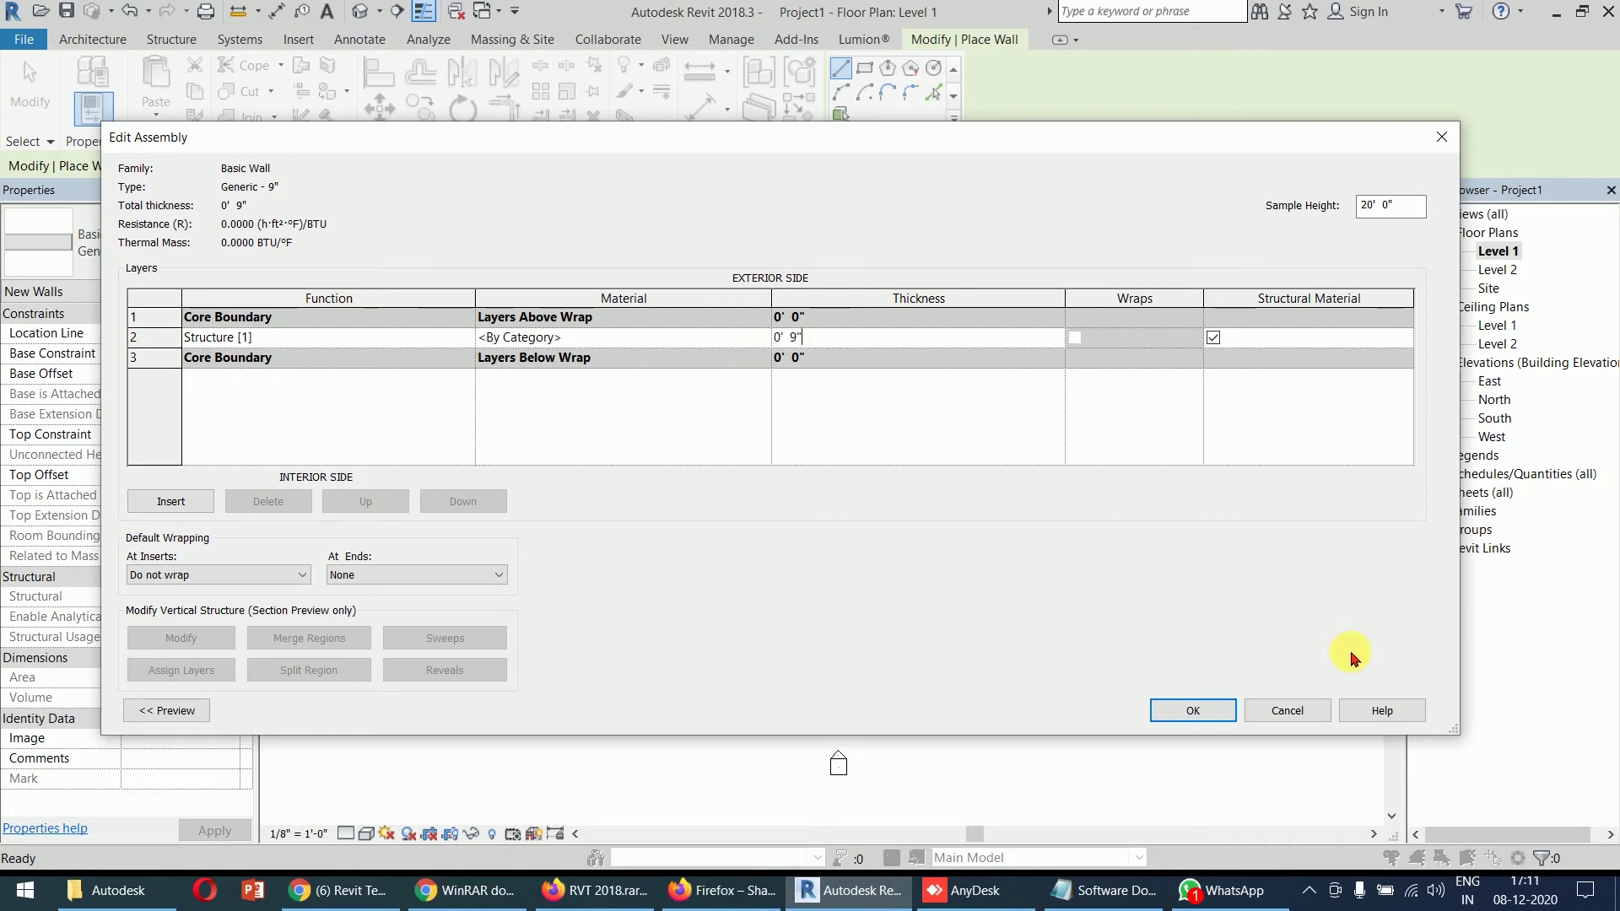
{"action": "left_click", "coordinate": [1206, 715]}
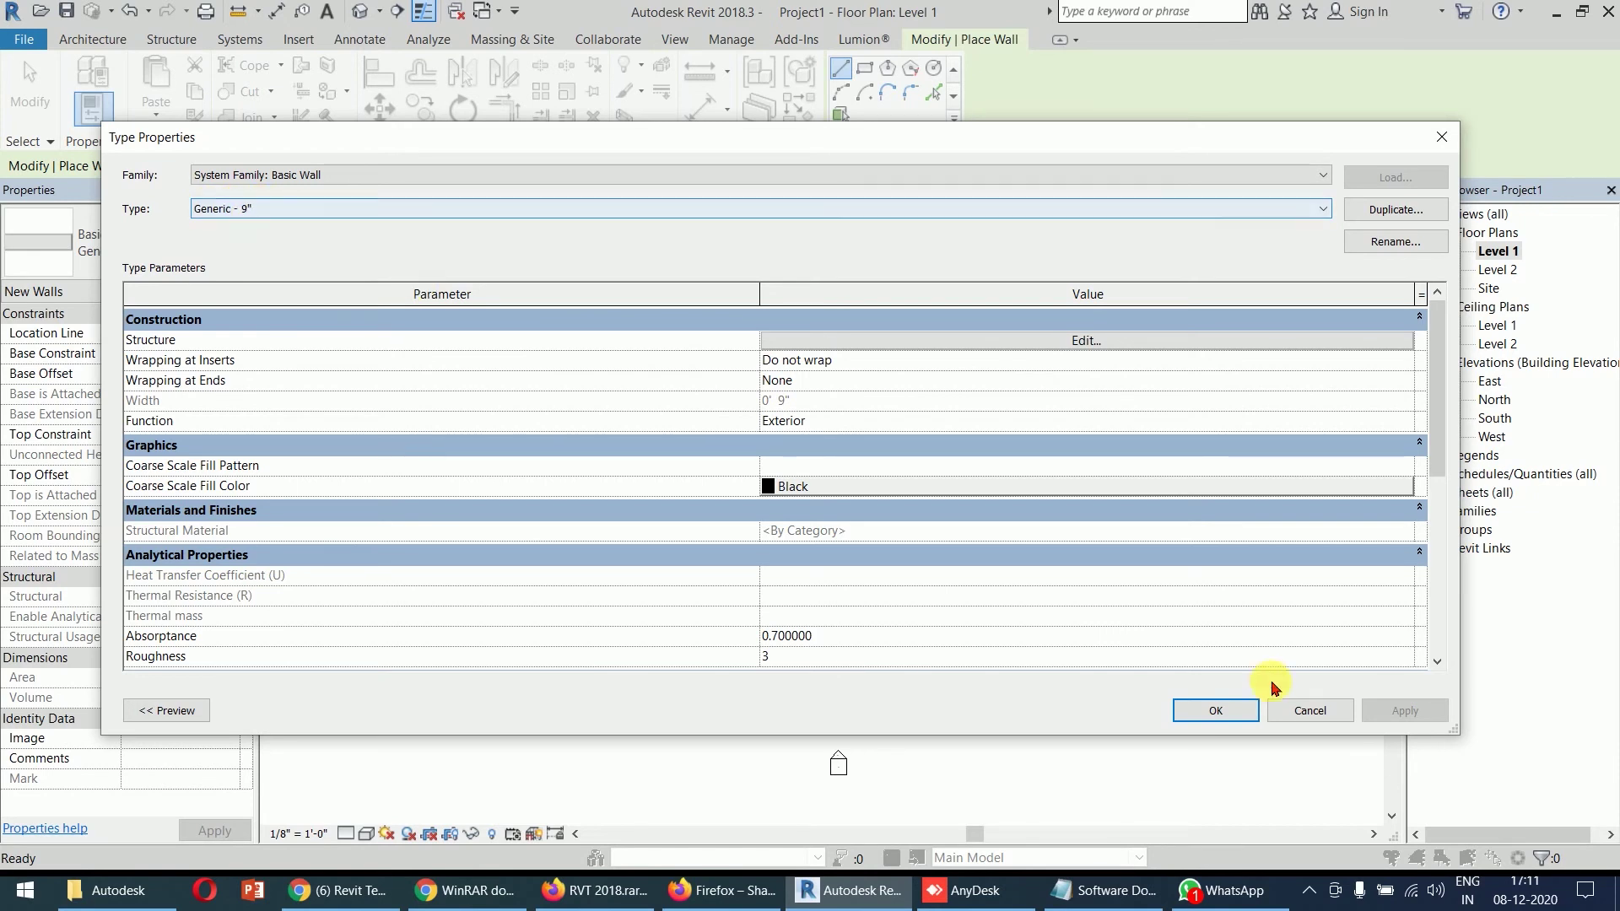
{"action": "left_click", "coordinate": [1245, 714]}
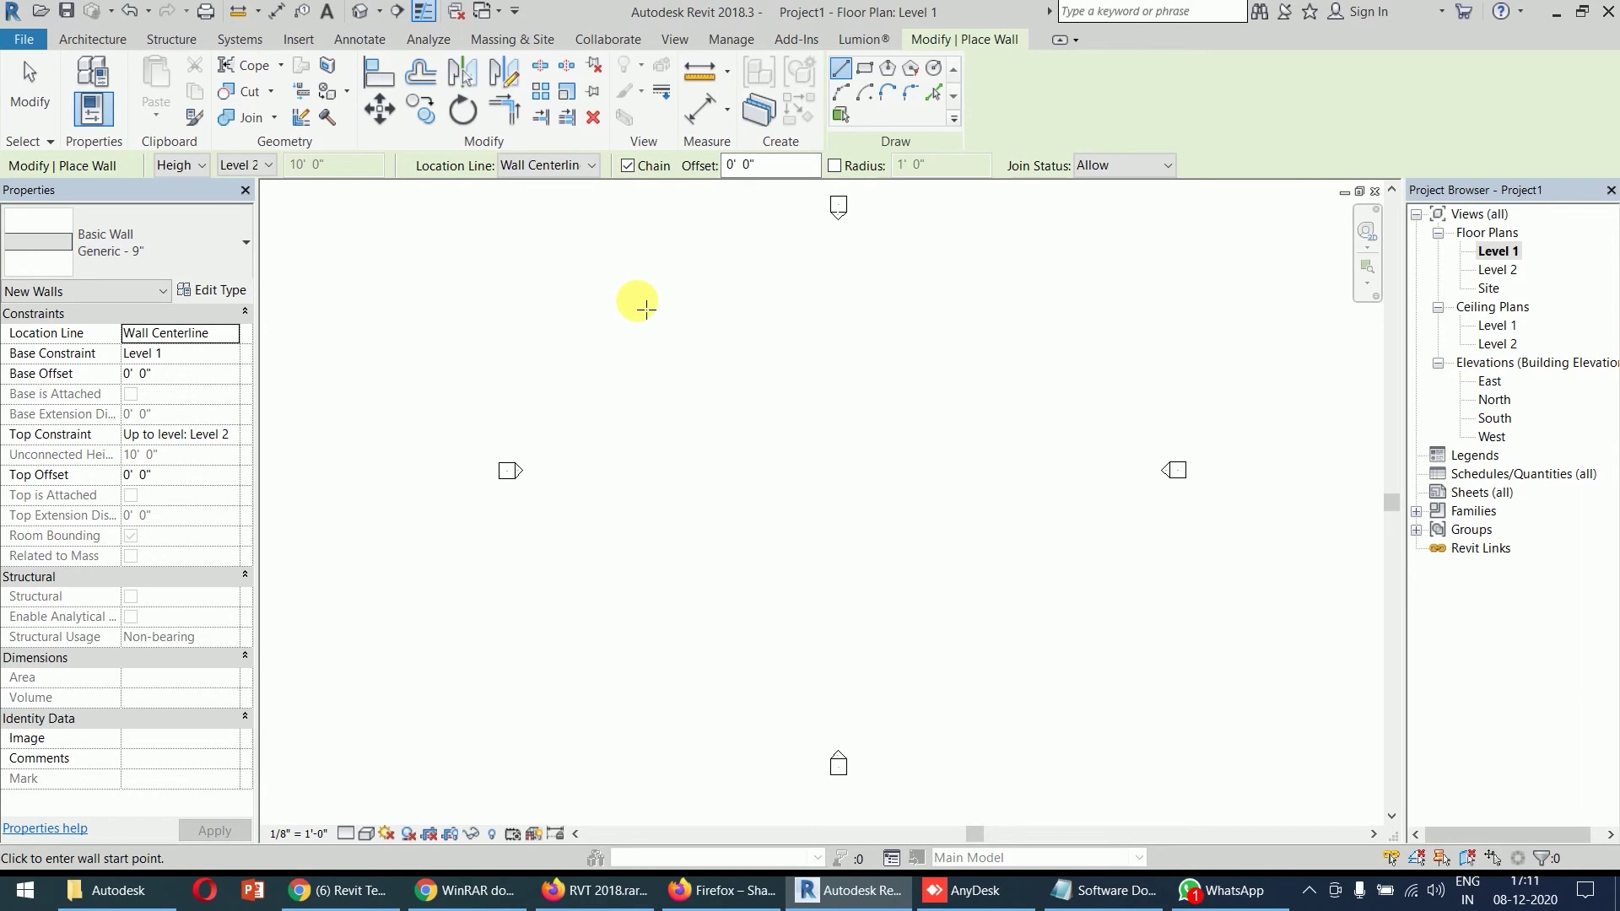
- Duplicate the Generic - 9" wall type as Generic - 4.5"
{"action": "left_click", "coordinate": [205, 291]}
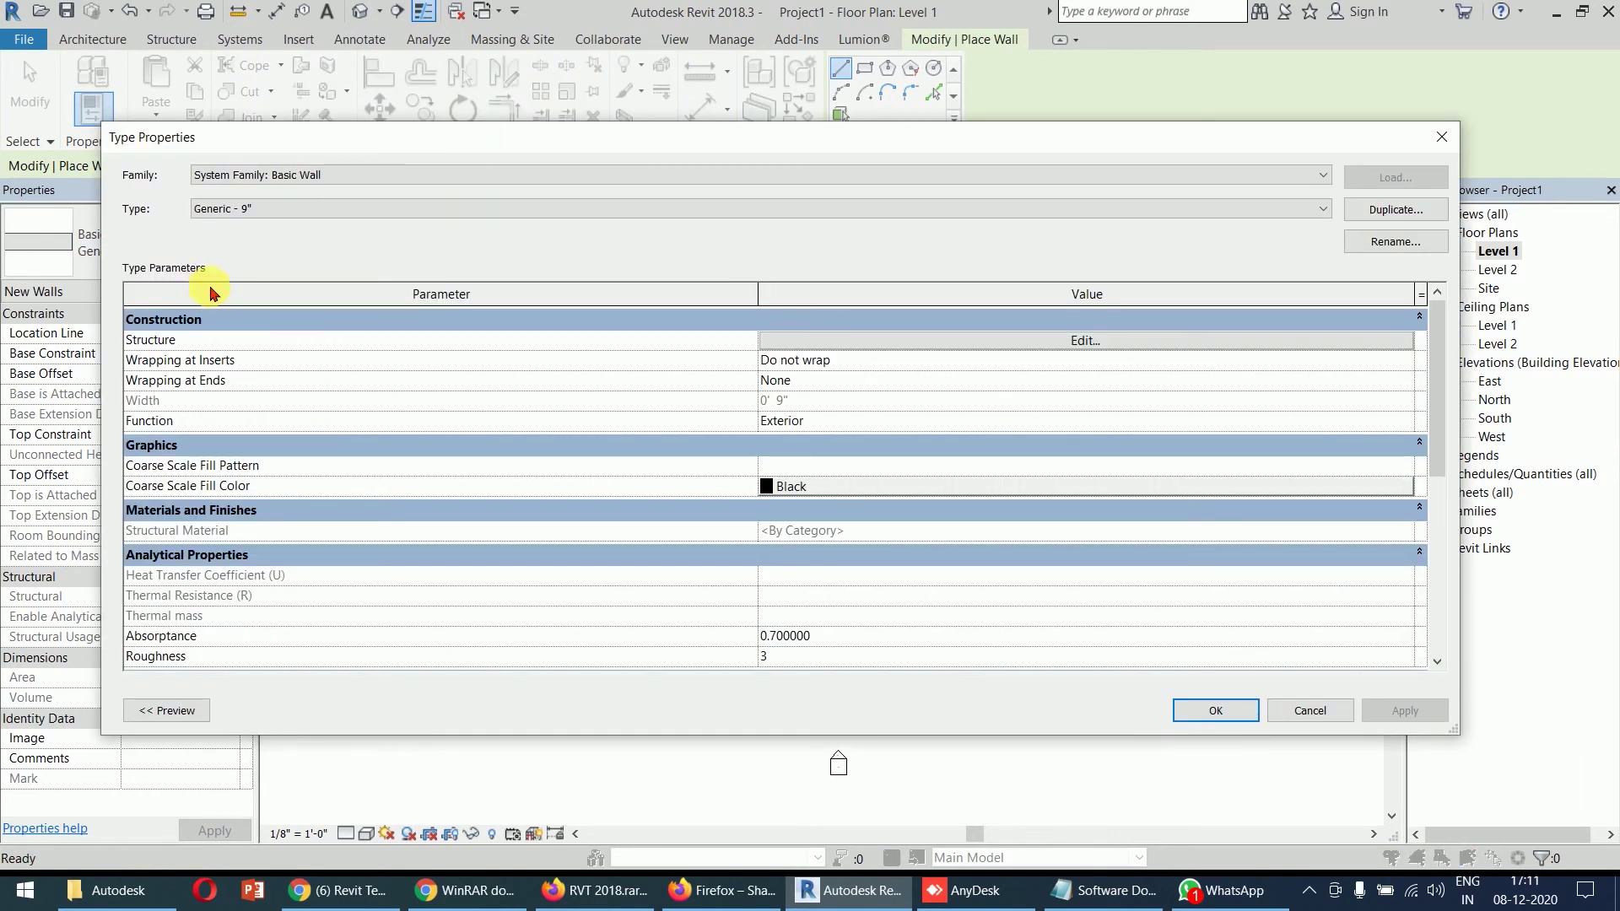
{"action": "left_click", "coordinate": [1395, 210]}
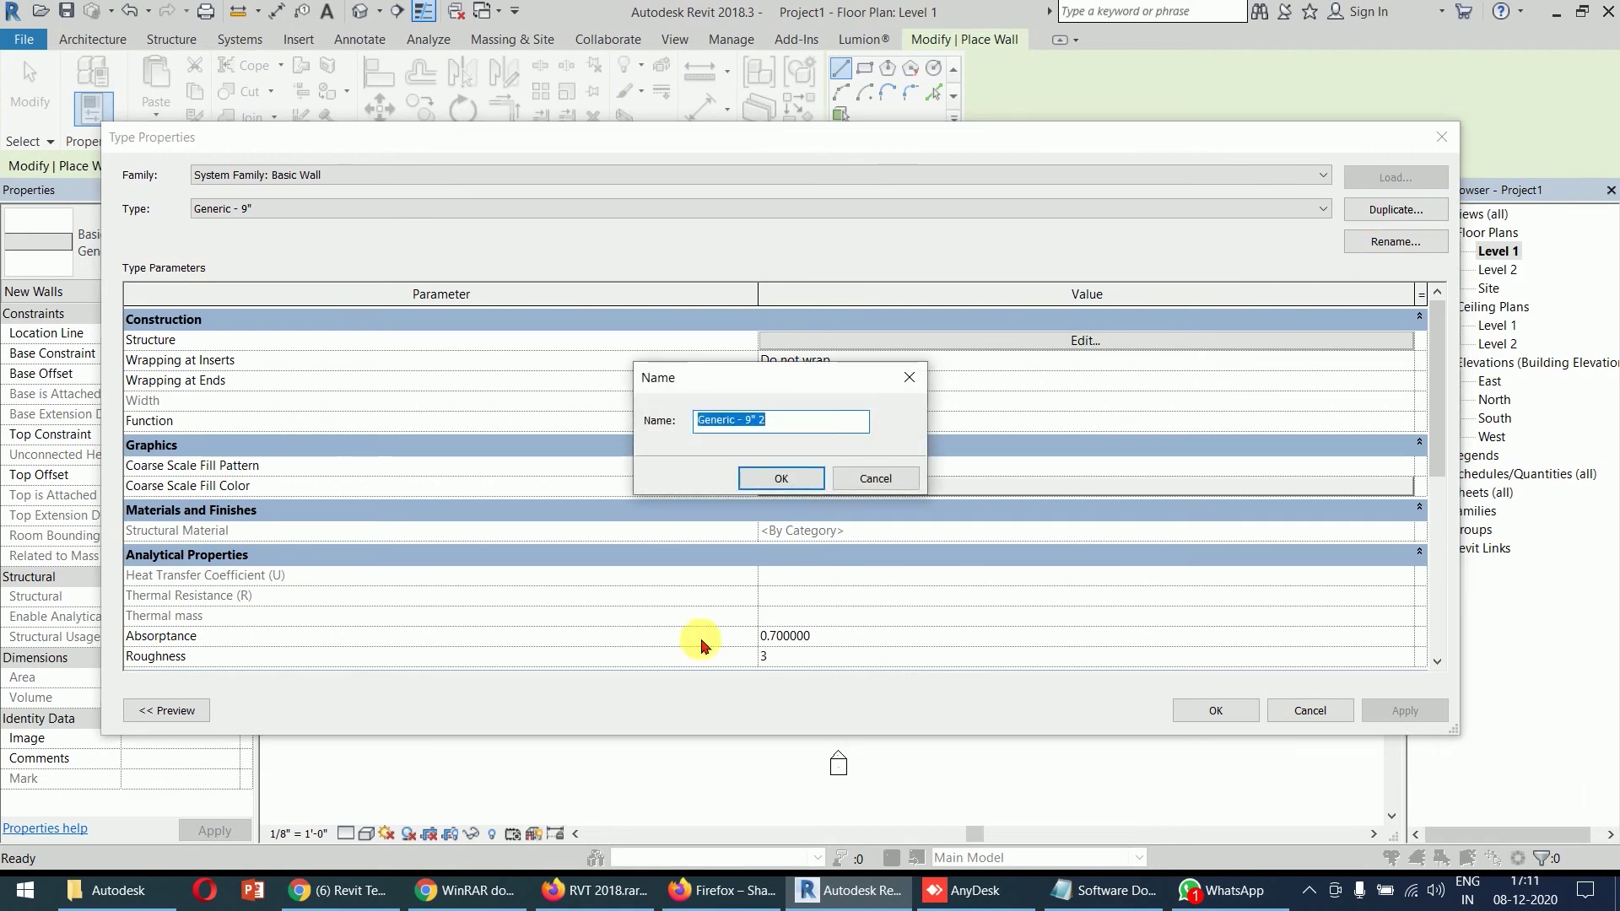
{"action": "left_click_drag", "start_coordinate": [799, 429], "coordinate": [754, 441]}
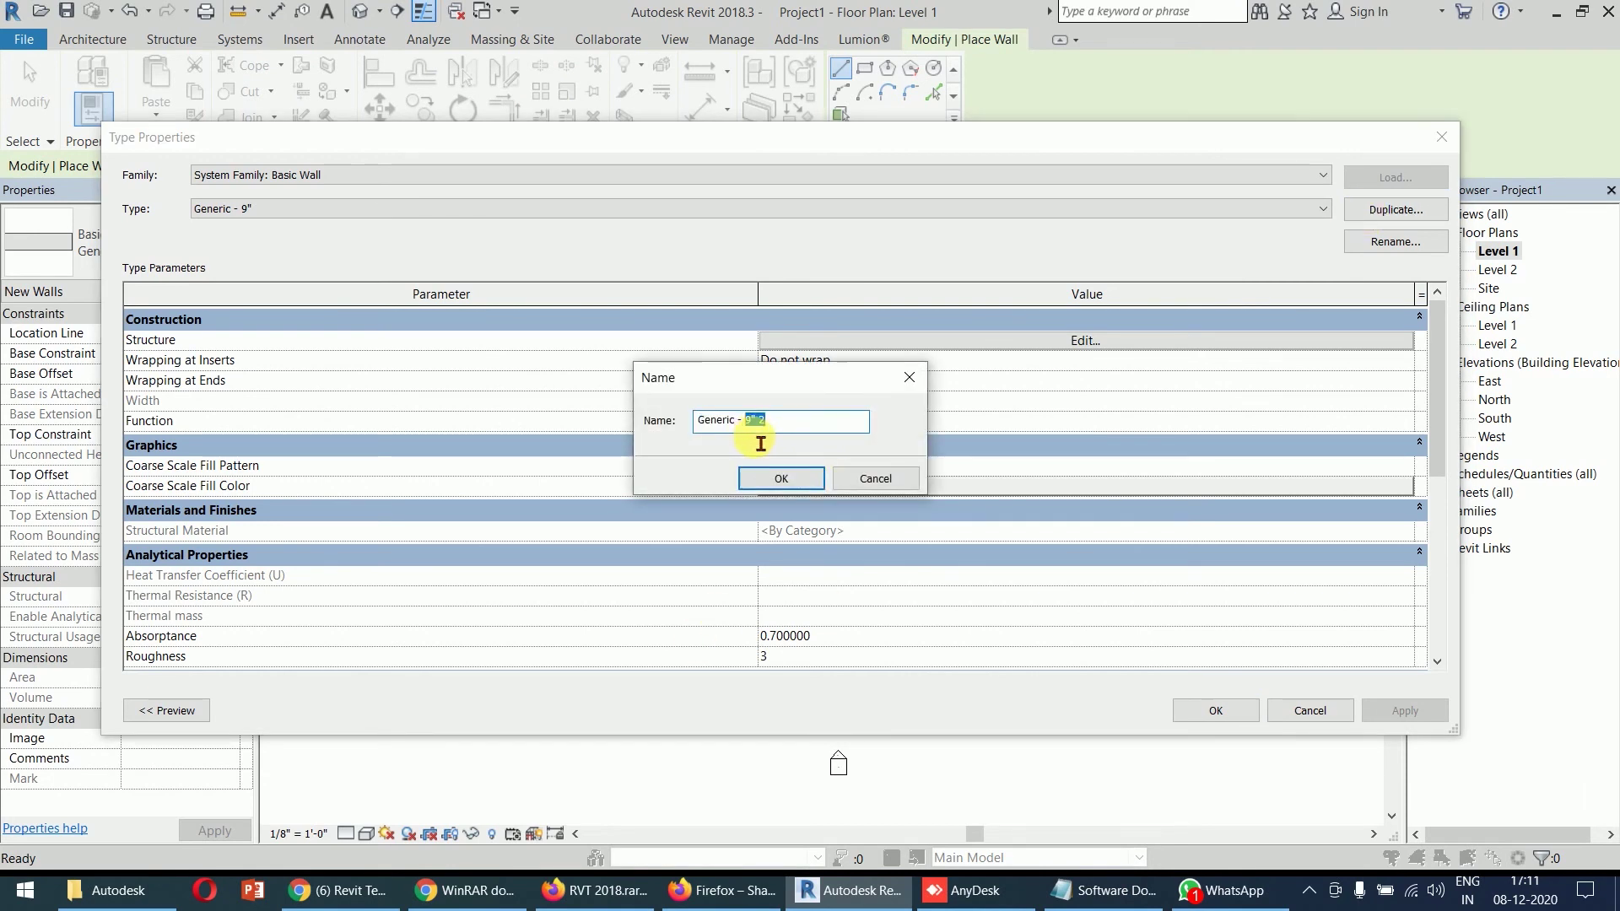
{"action": "type", "text": "4.5\""}
{"action": "key", "text": "Return"}
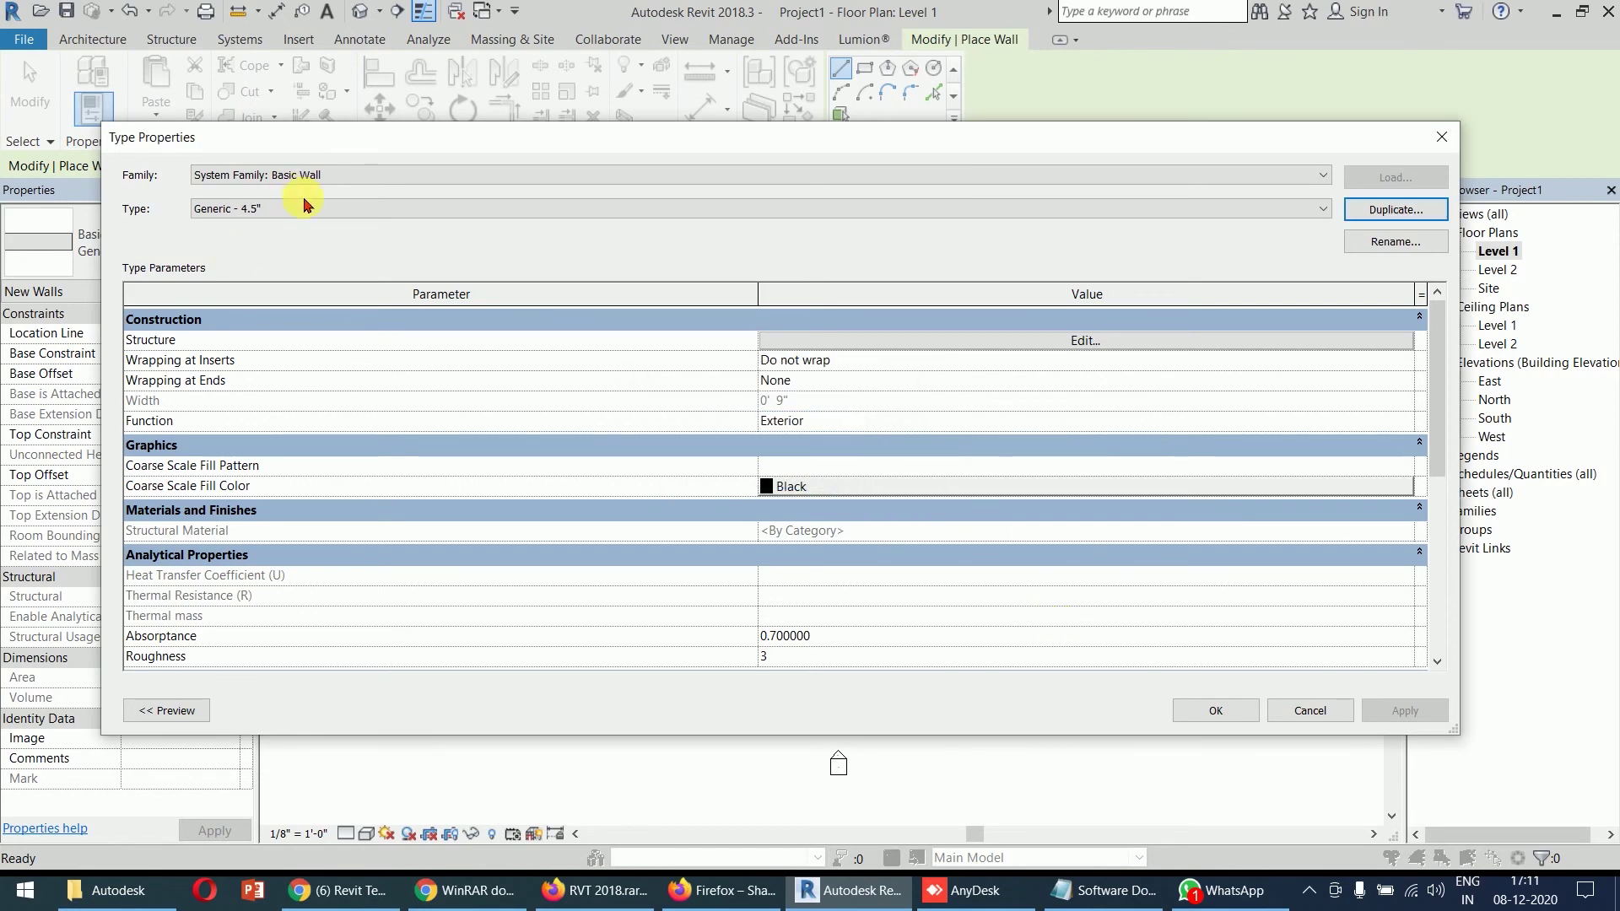
- Set the Generic - 4.5" structure layer to 4 1/2" thick and apply the type
{"action": "left_click", "coordinate": [1057, 340]}
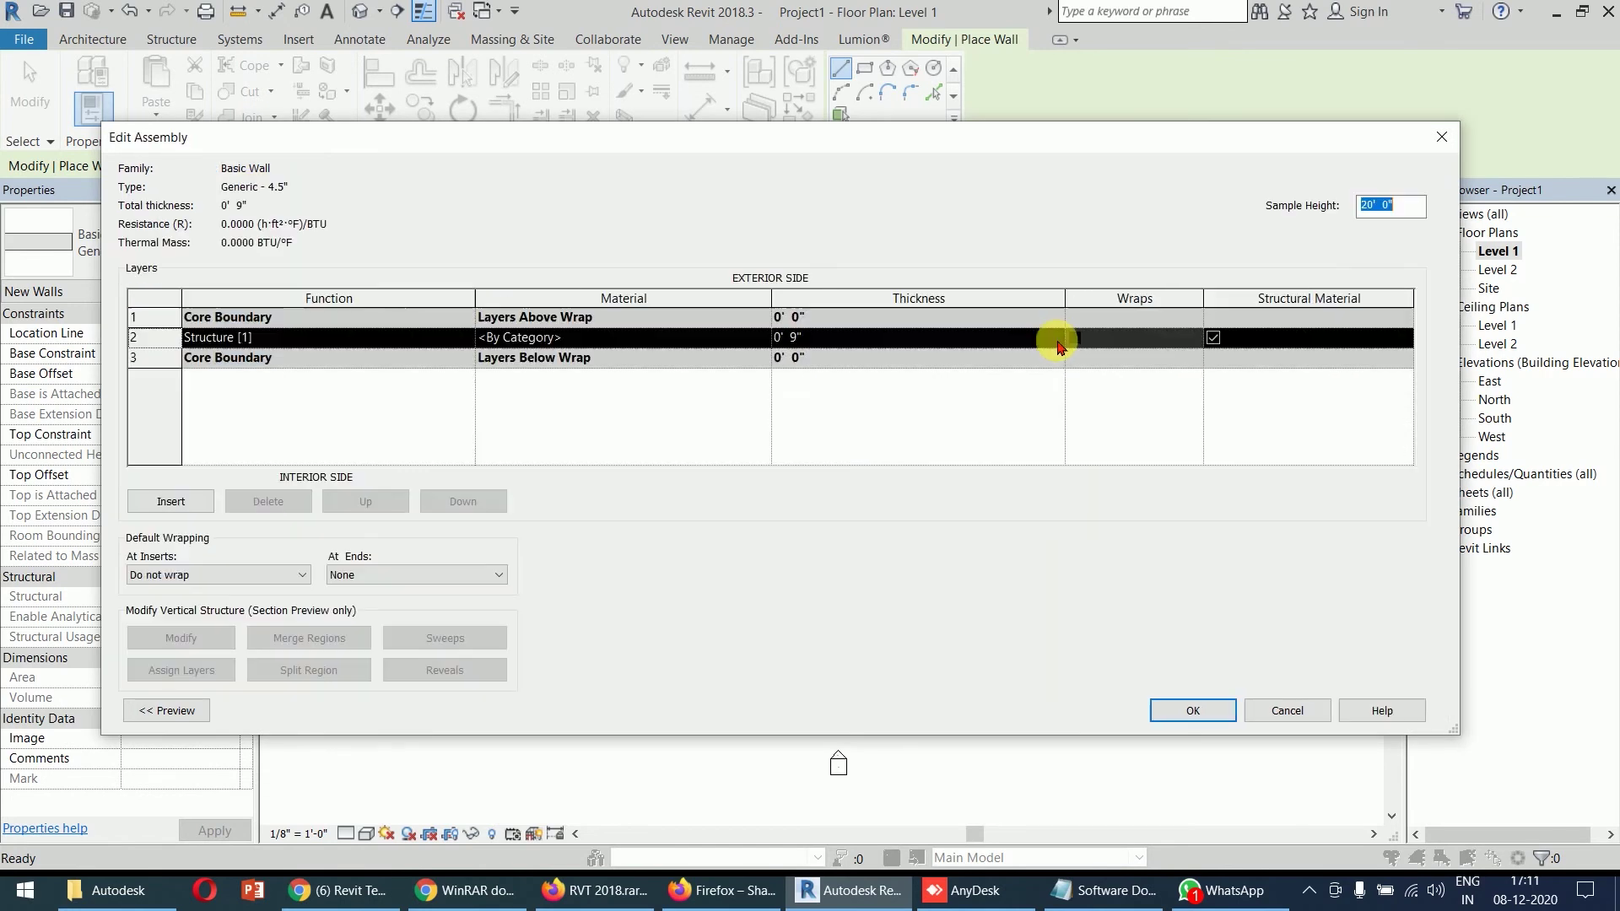
{"action": "left_click", "coordinate": [873, 336]}
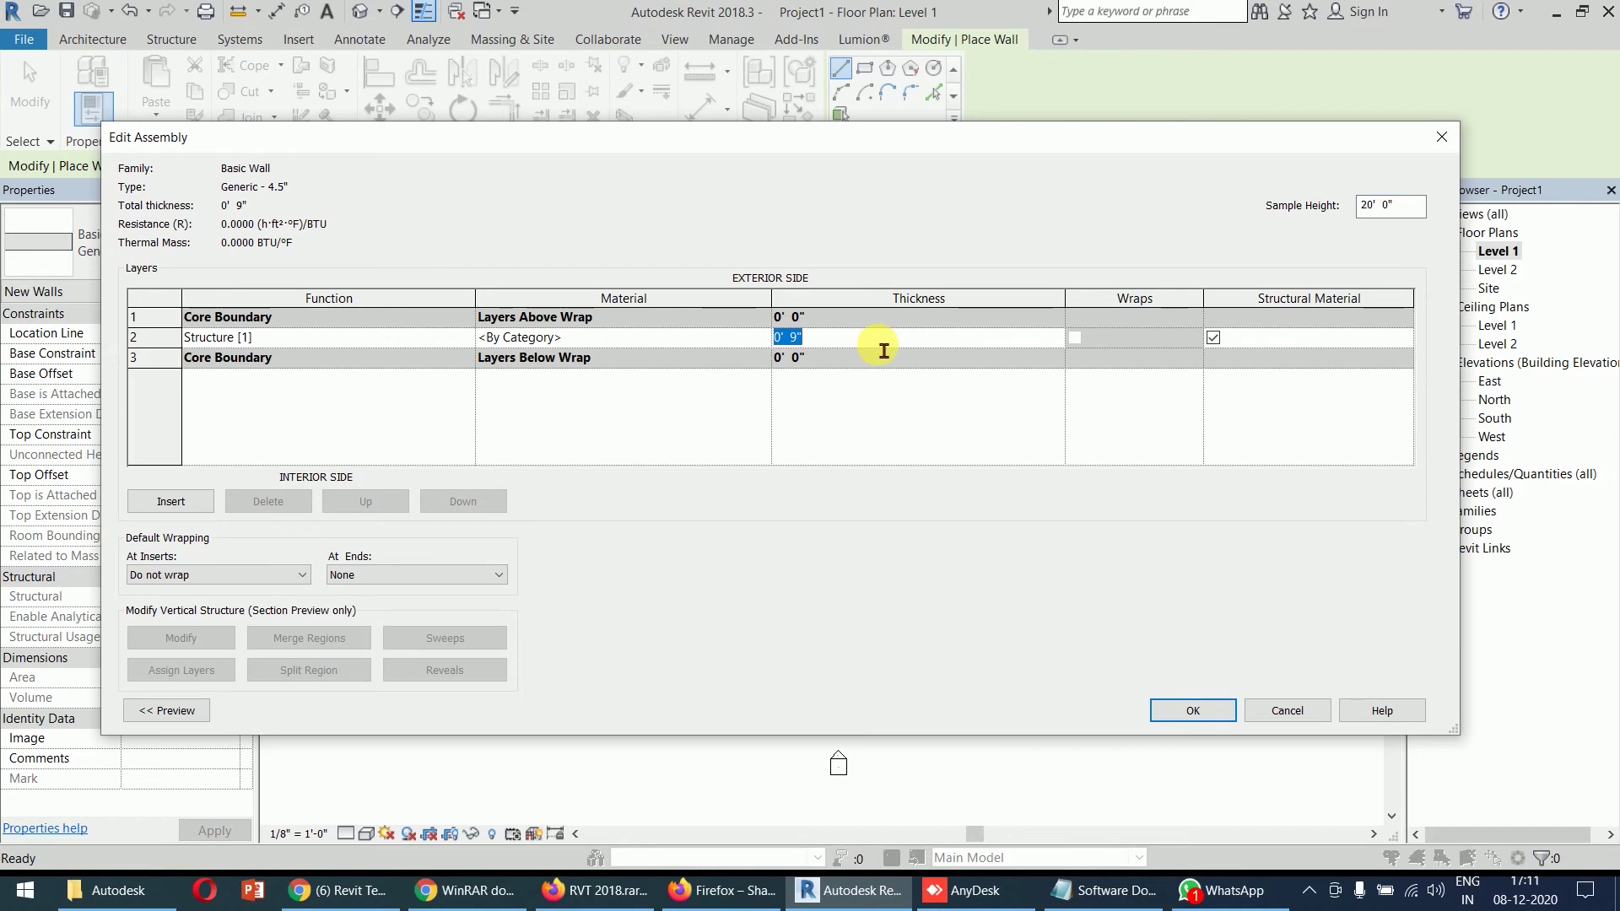
{"action": "key", "text": "Tab"}
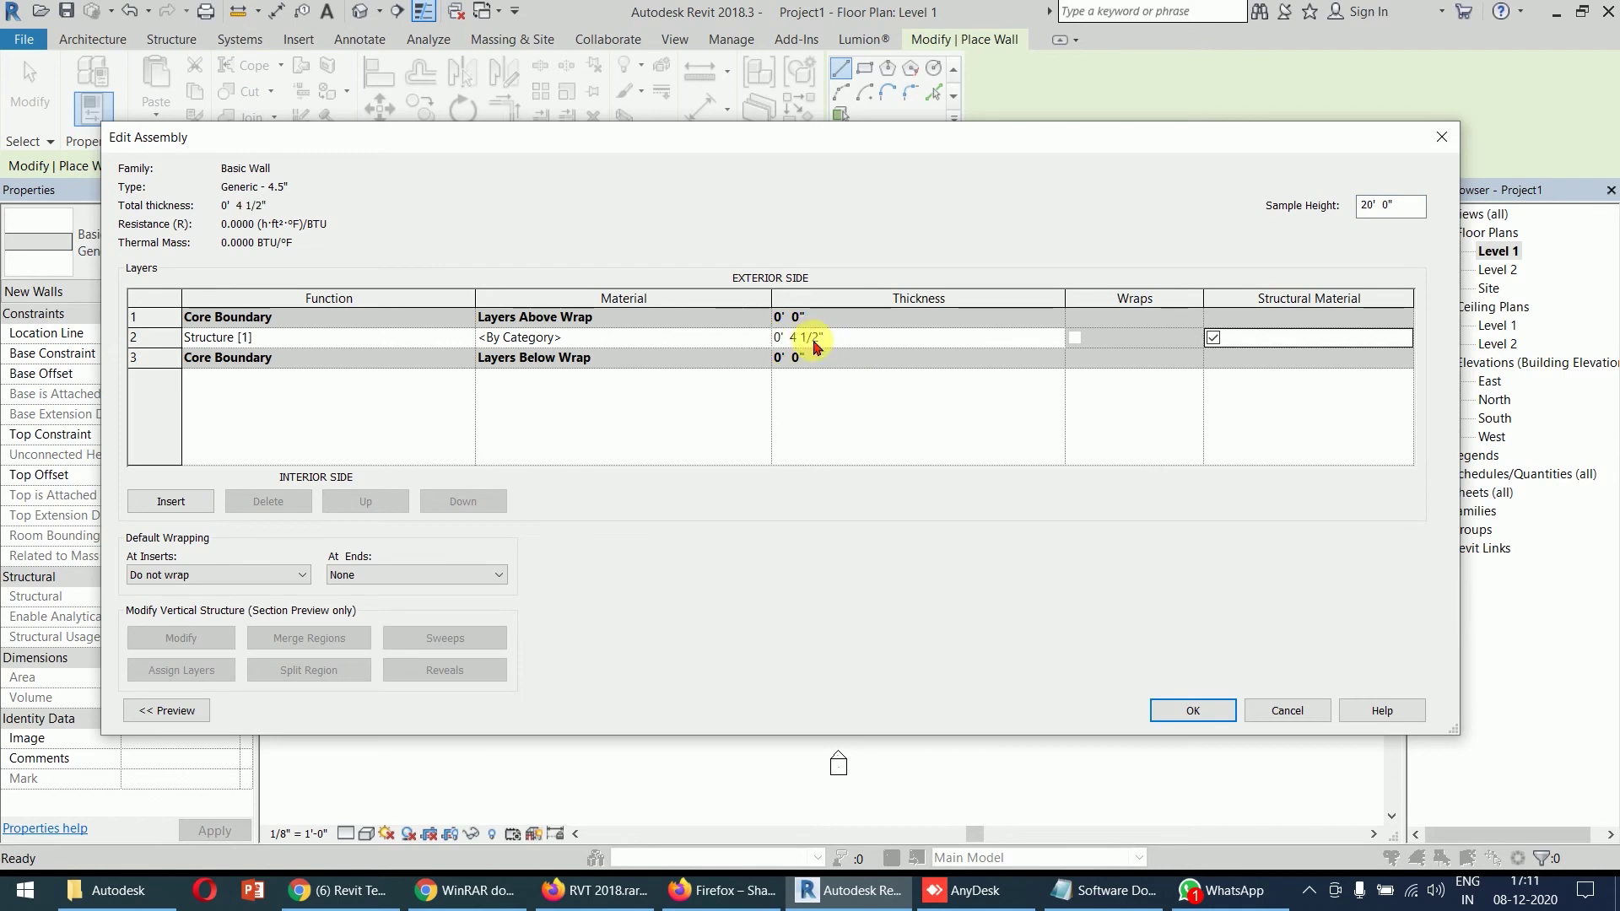
{"action": "left_click", "coordinate": [1201, 711]}
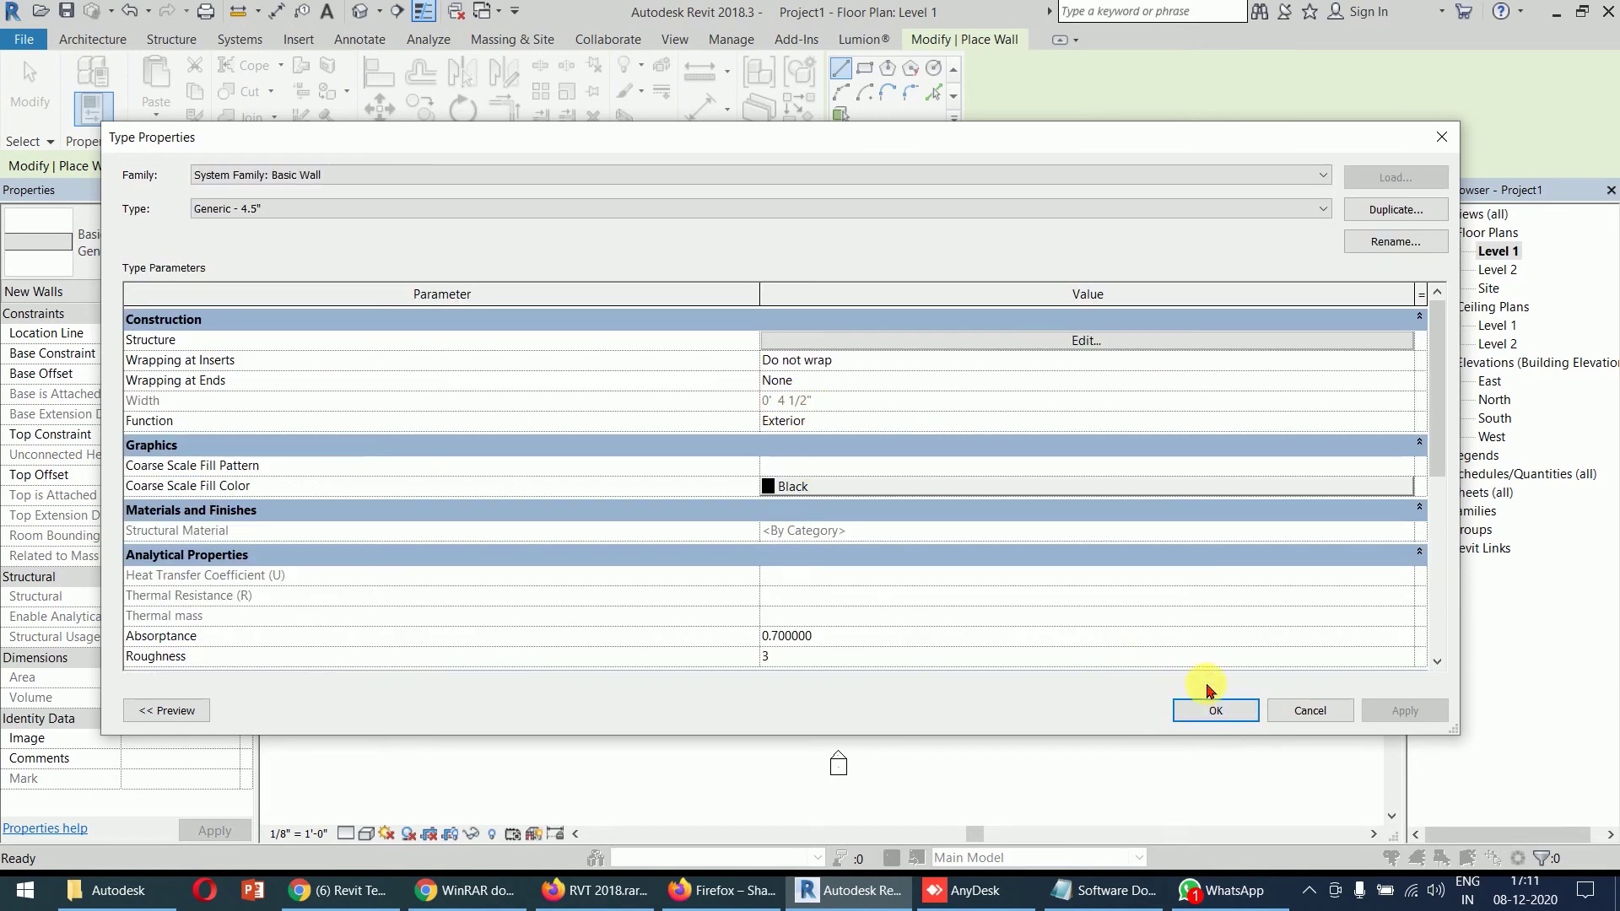
{"action": "left_click", "coordinate": [1219, 711]}
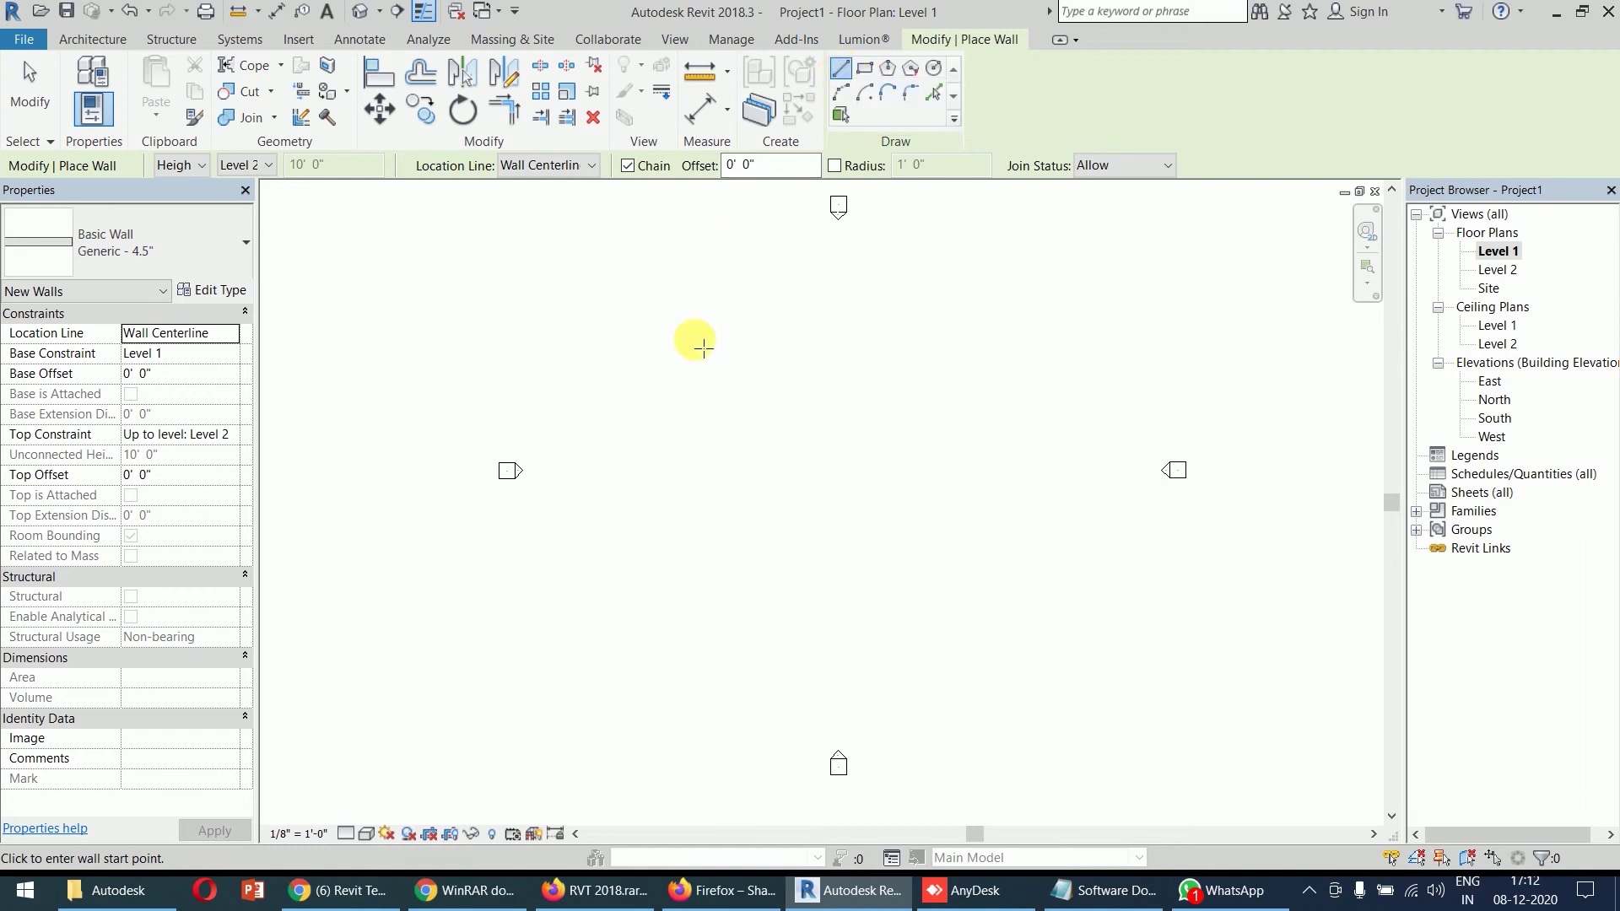
- Chain four walls into a closed 13'-6" by 9'-6" rectangle in the upper left of the plan
{"action": "left_click", "coordinate": [667, 328]}
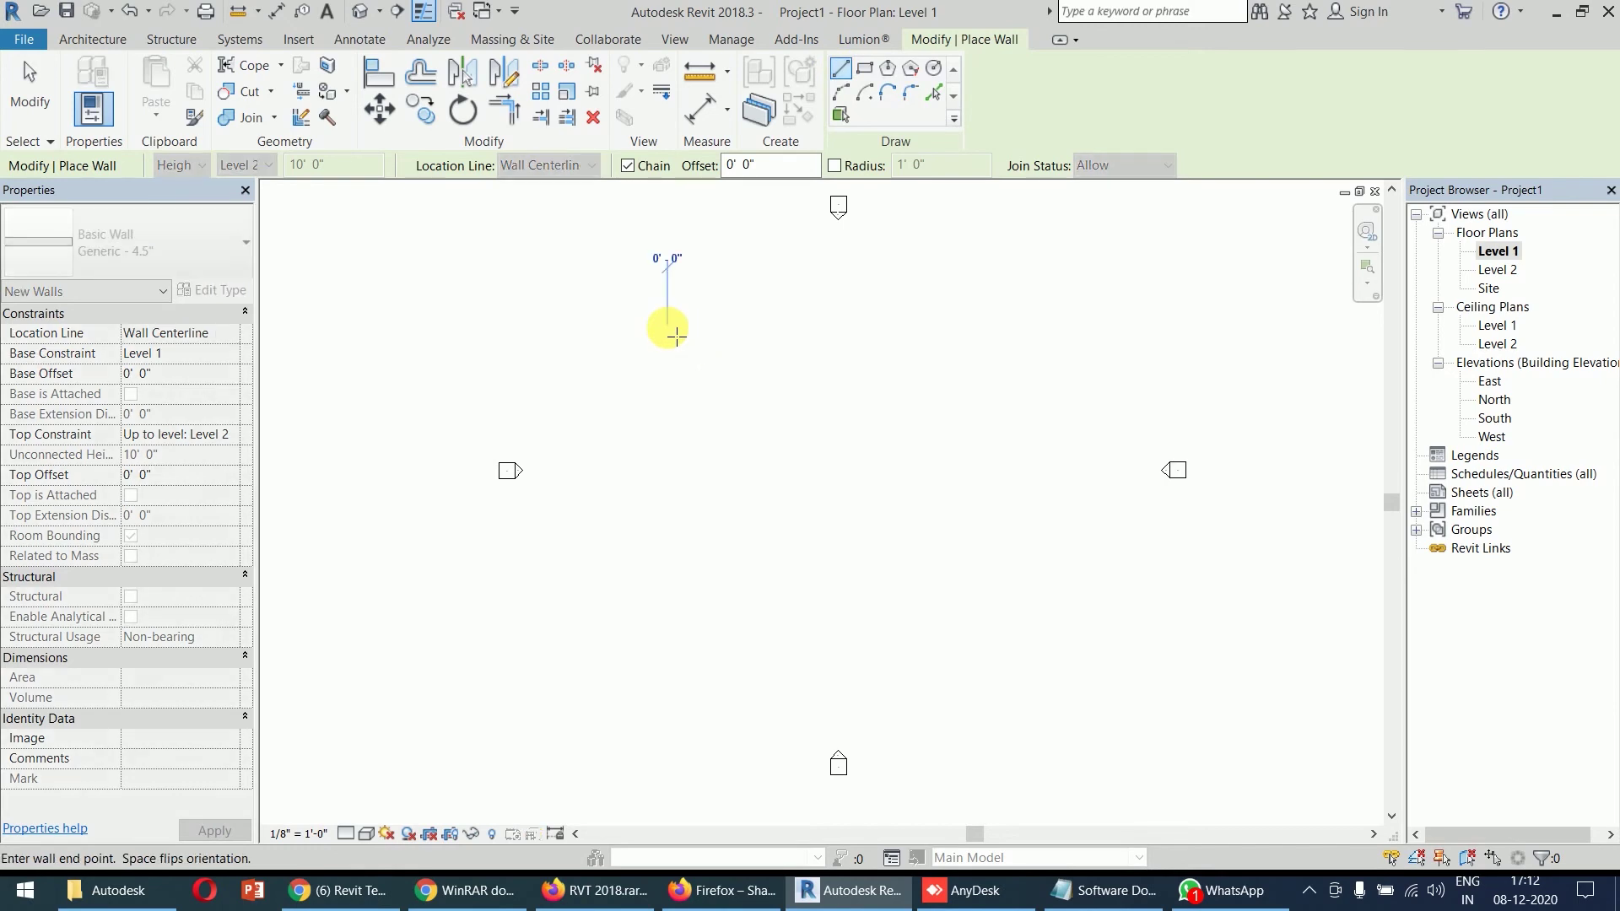
{"action": "scroll", "coordinate": [763, 331], "scroll_direction": "up", "scroll_amount": 5}
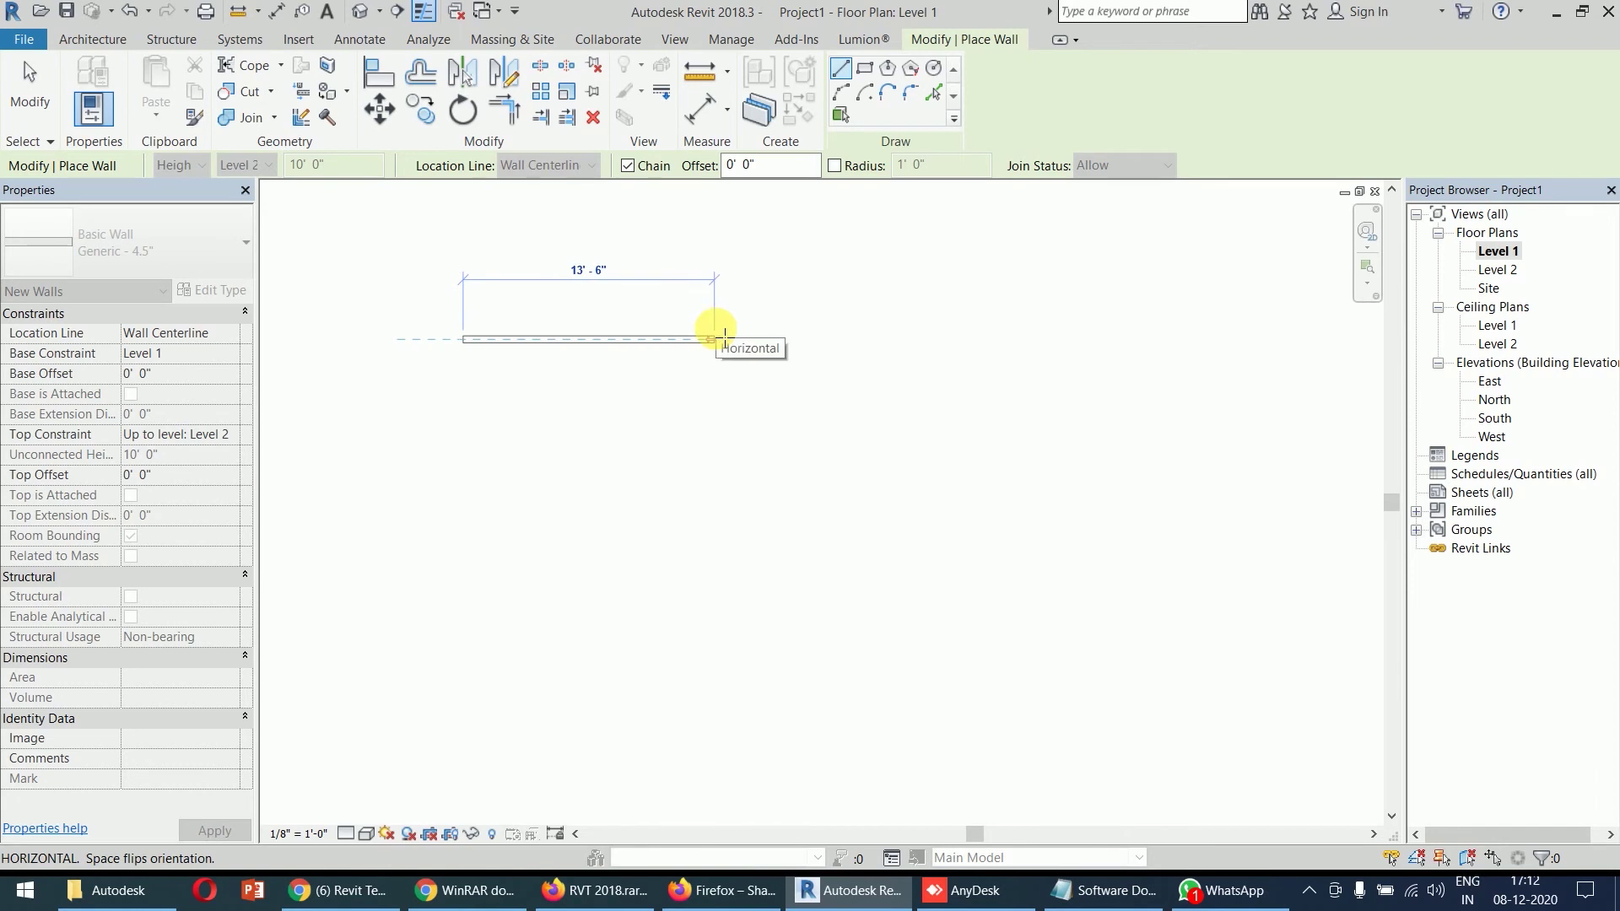
{"action": "left_click", "coordinate": [716, 338]}
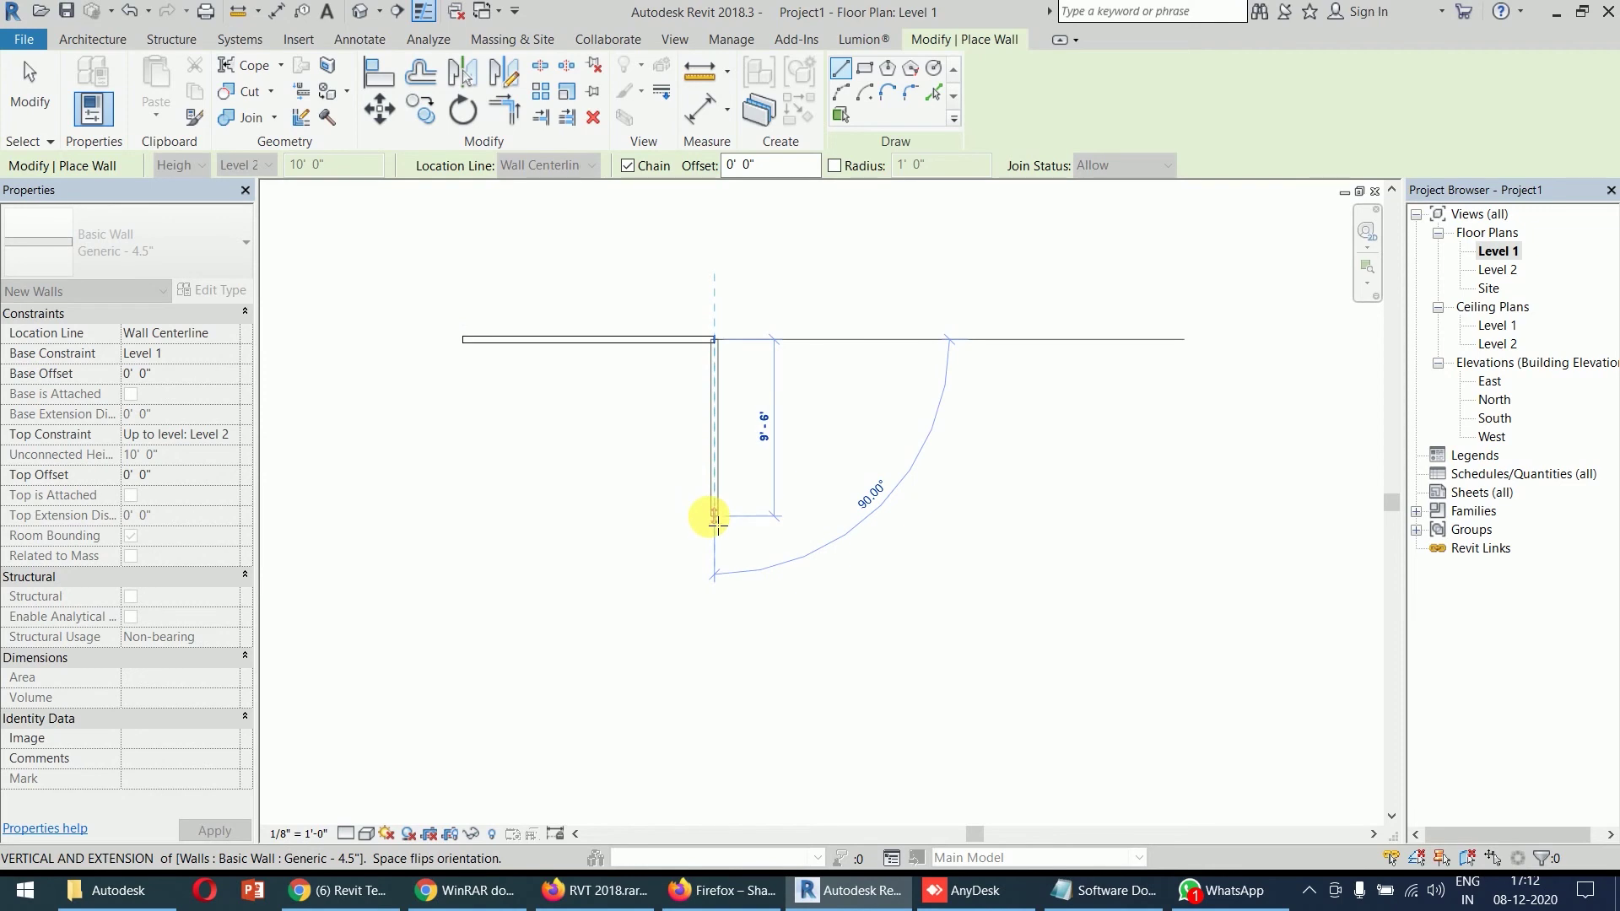
{"action": "left_click", "coordinate": [715, 517]}
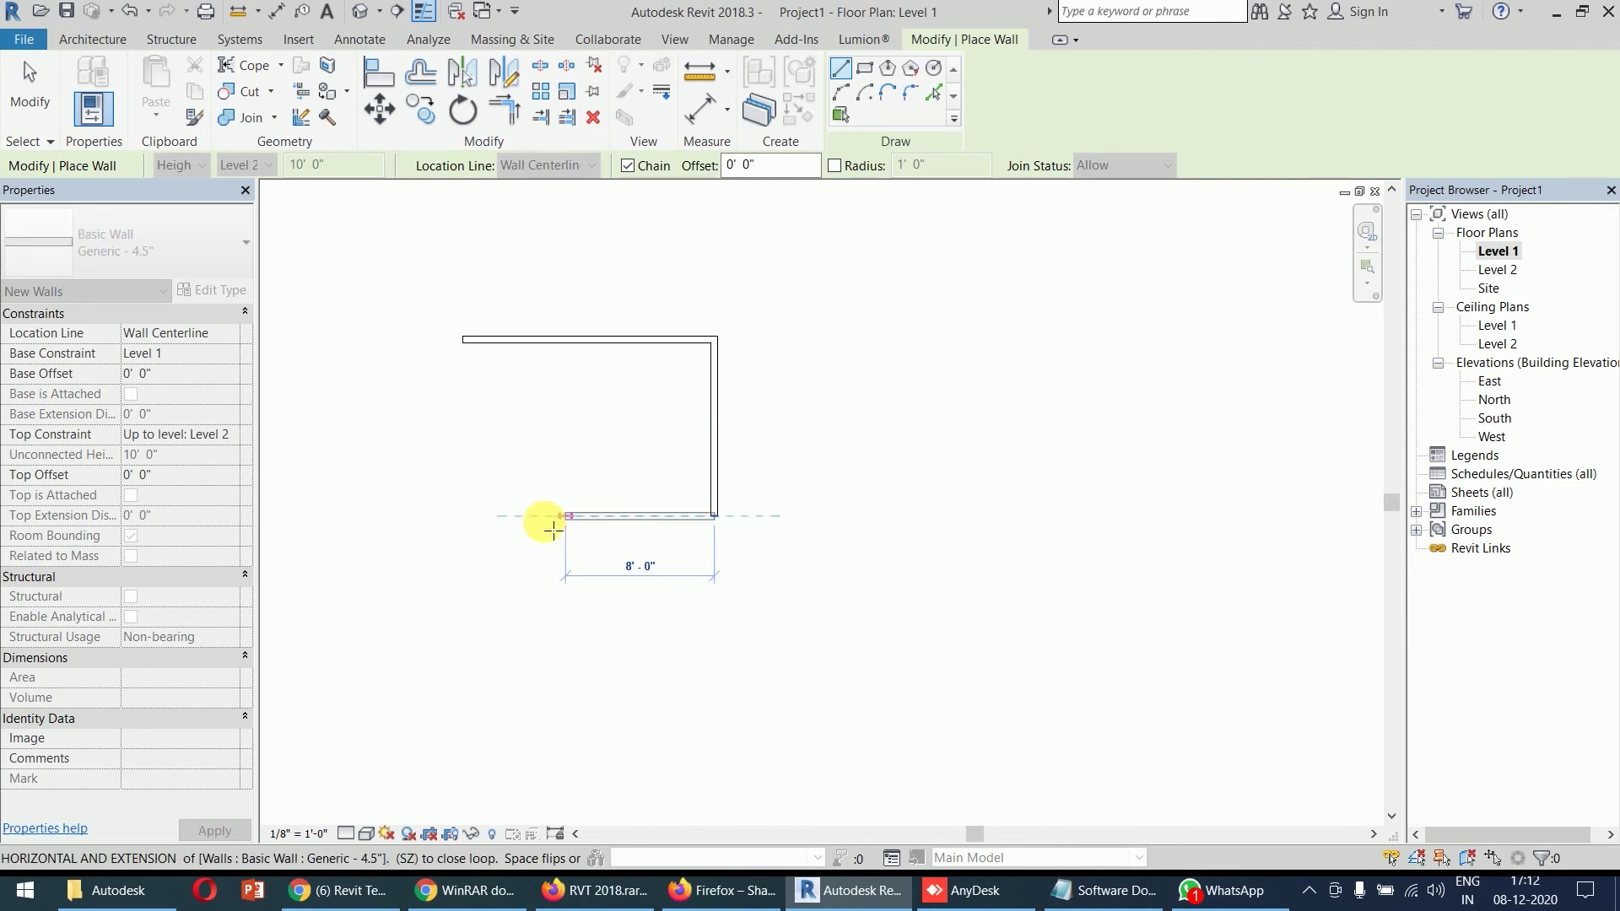
{"action": "left_click", "coordinate": [463, 516]}
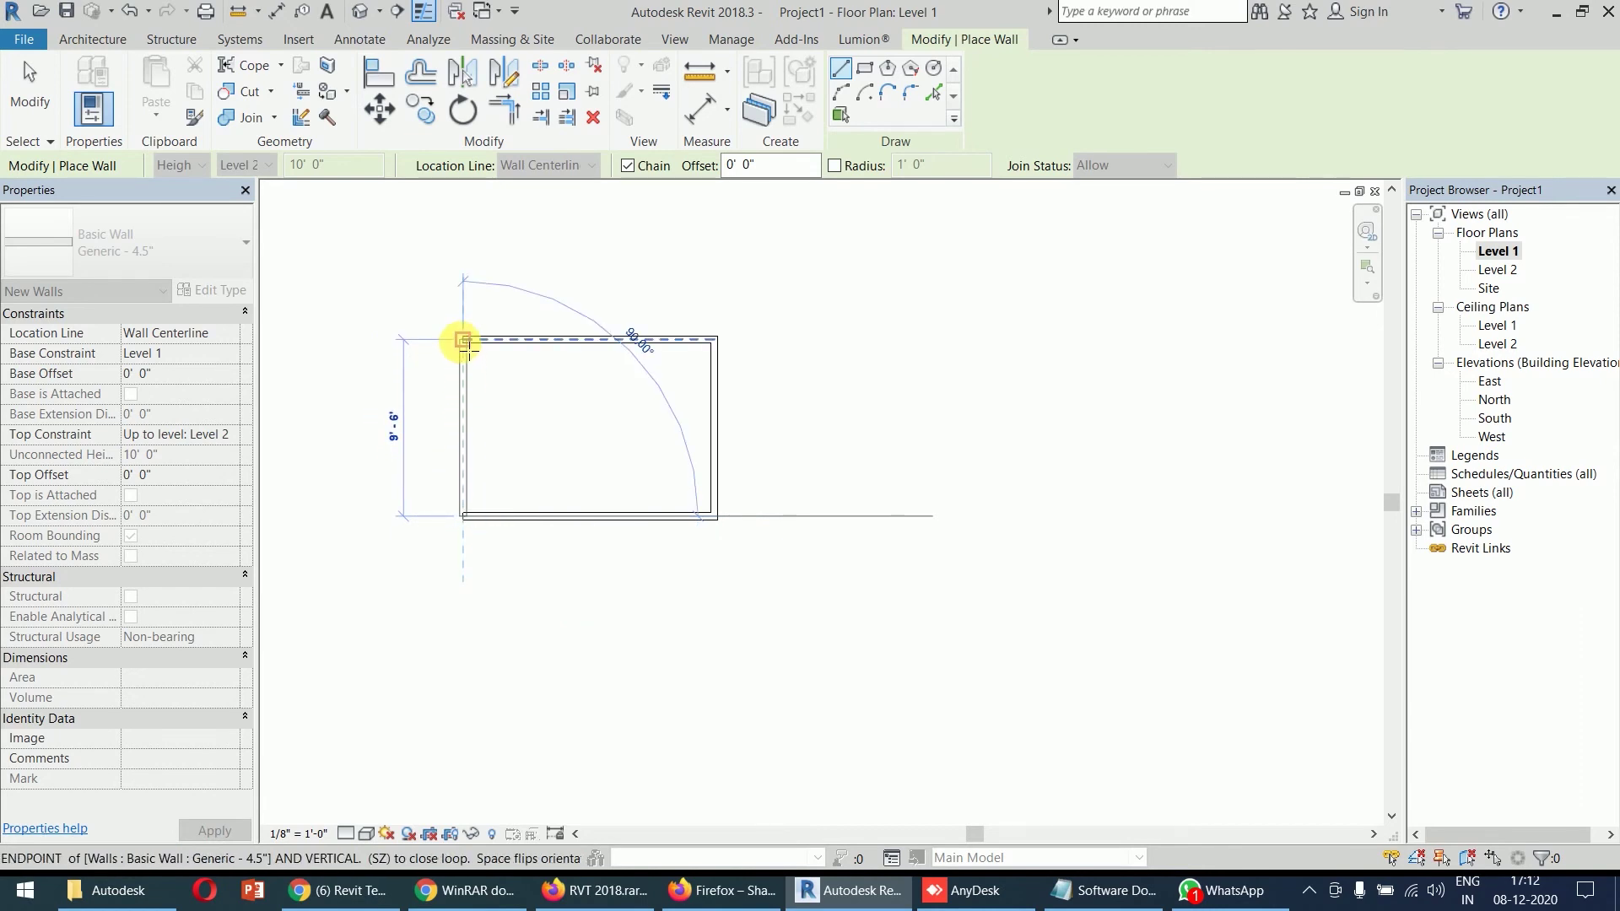
{"action": "scroll", "coordinate": [467, 347], "scroll_direction": "up", "scroll_amount": 2}
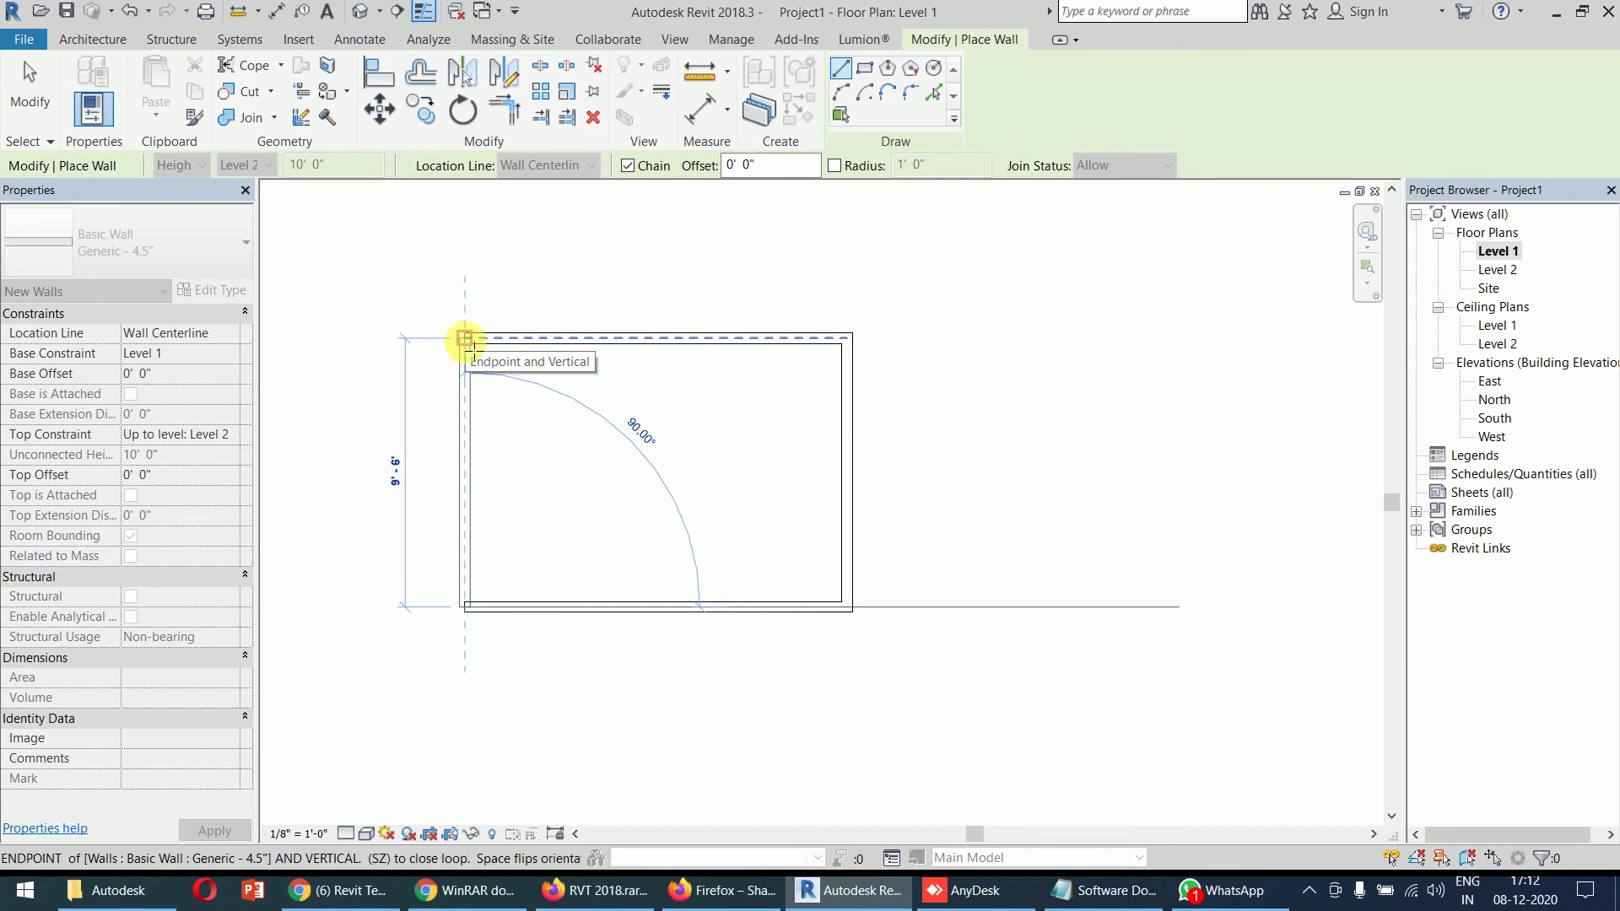
{"action": "left_click", "coordinate": [465, 339]}
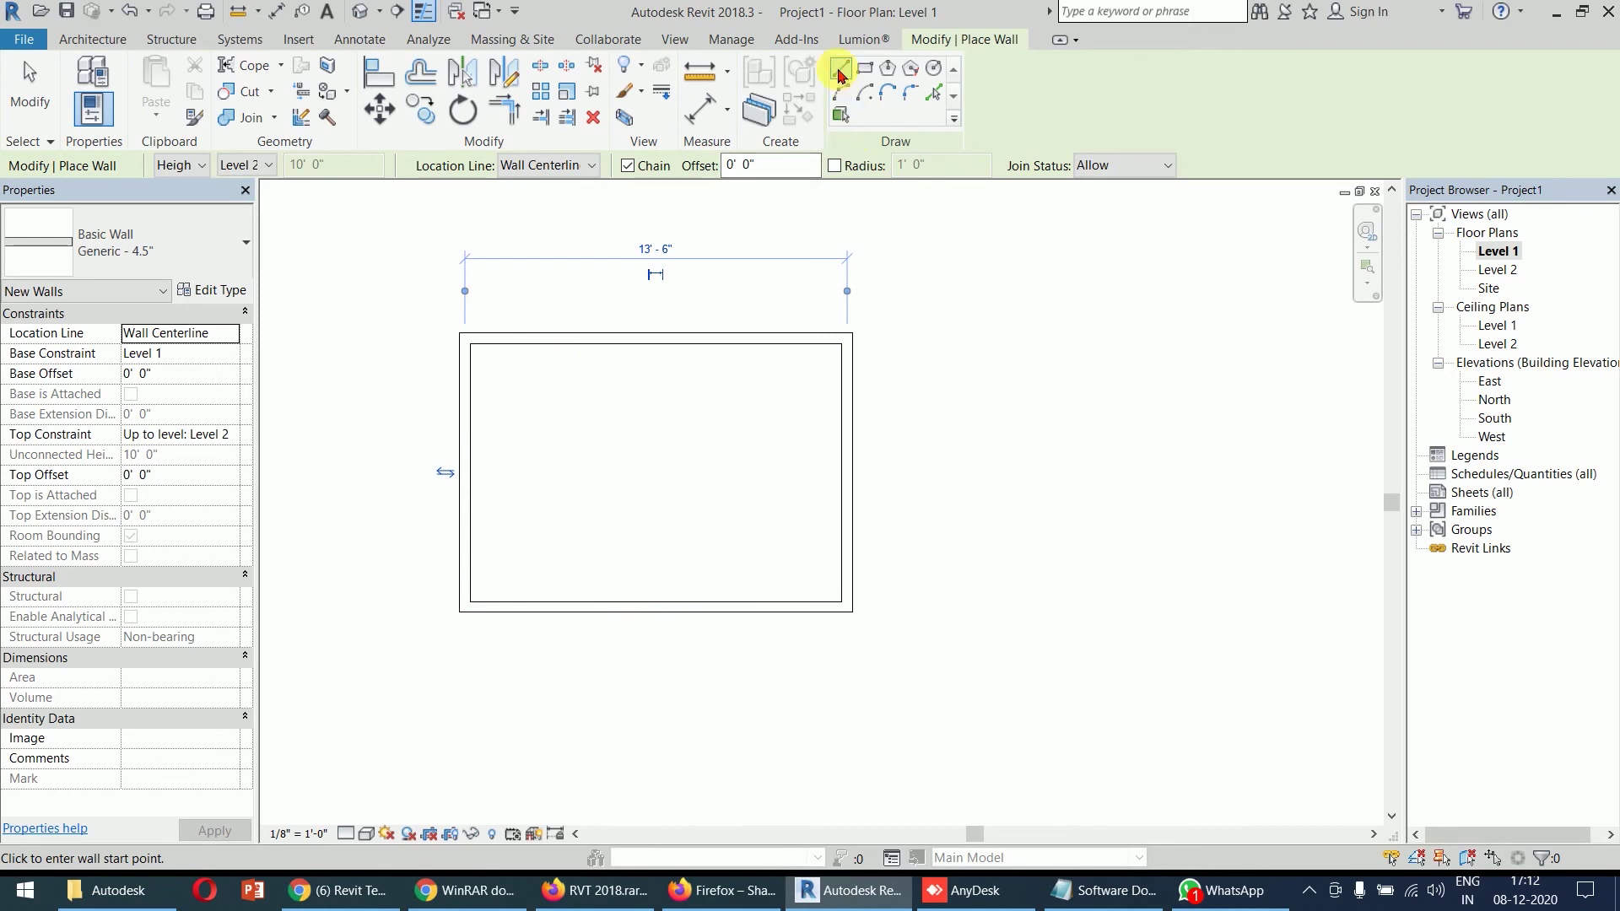
- Draw a closed triangle of walls to the right of the first rectangle
{"action": "left_click", "coordinate": [966, 430]}
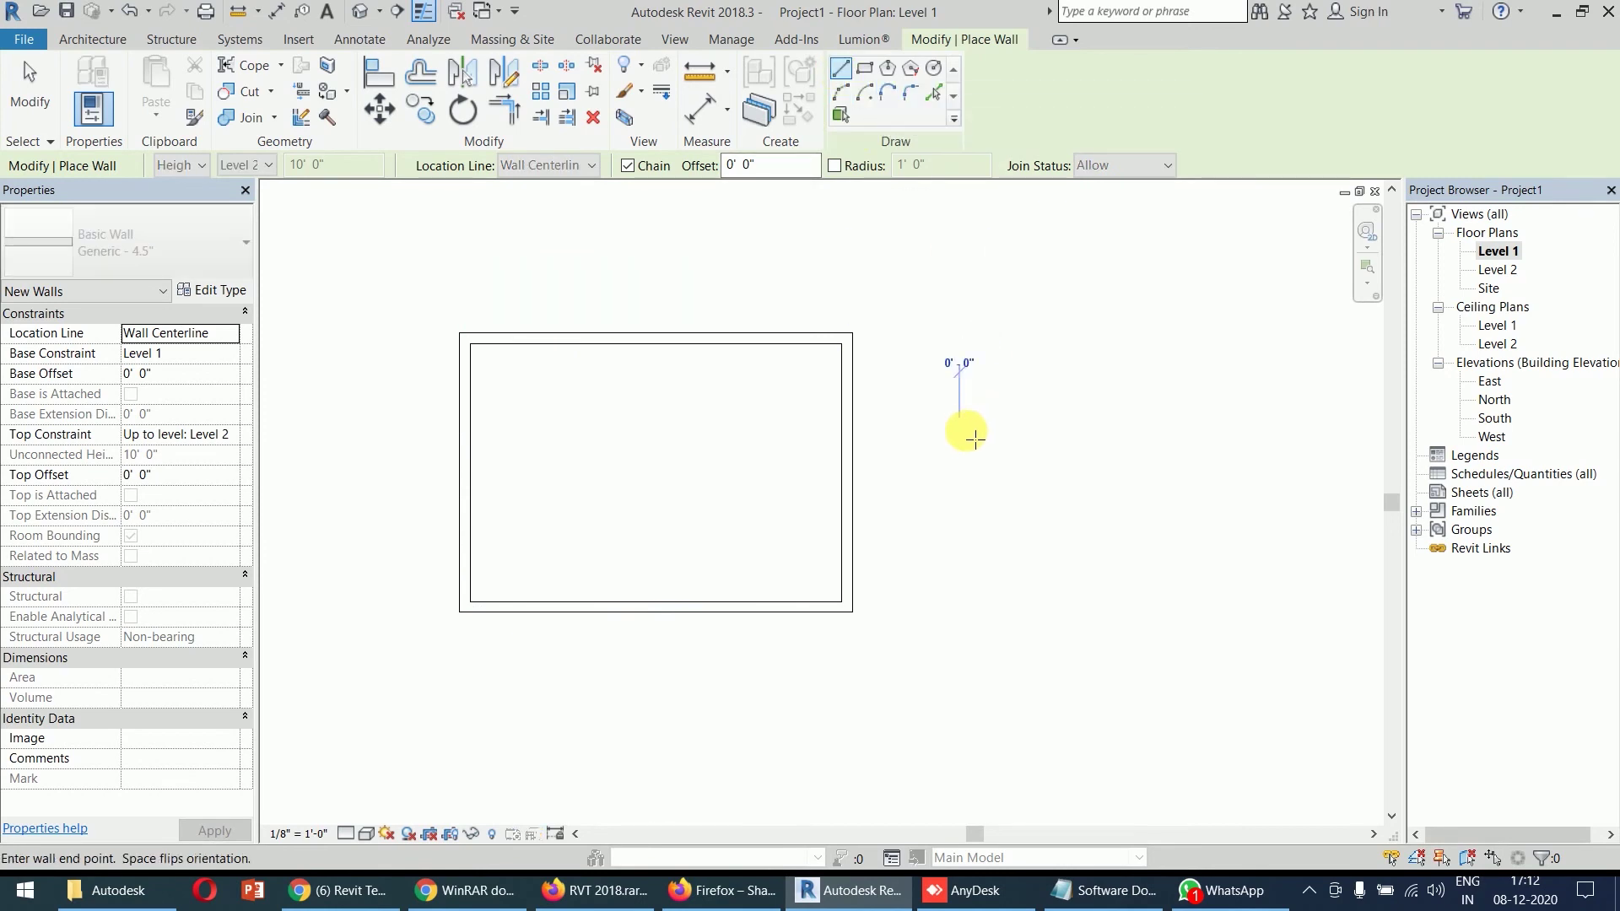
{"action": "left_click", "coordinate": [1139, 291]}
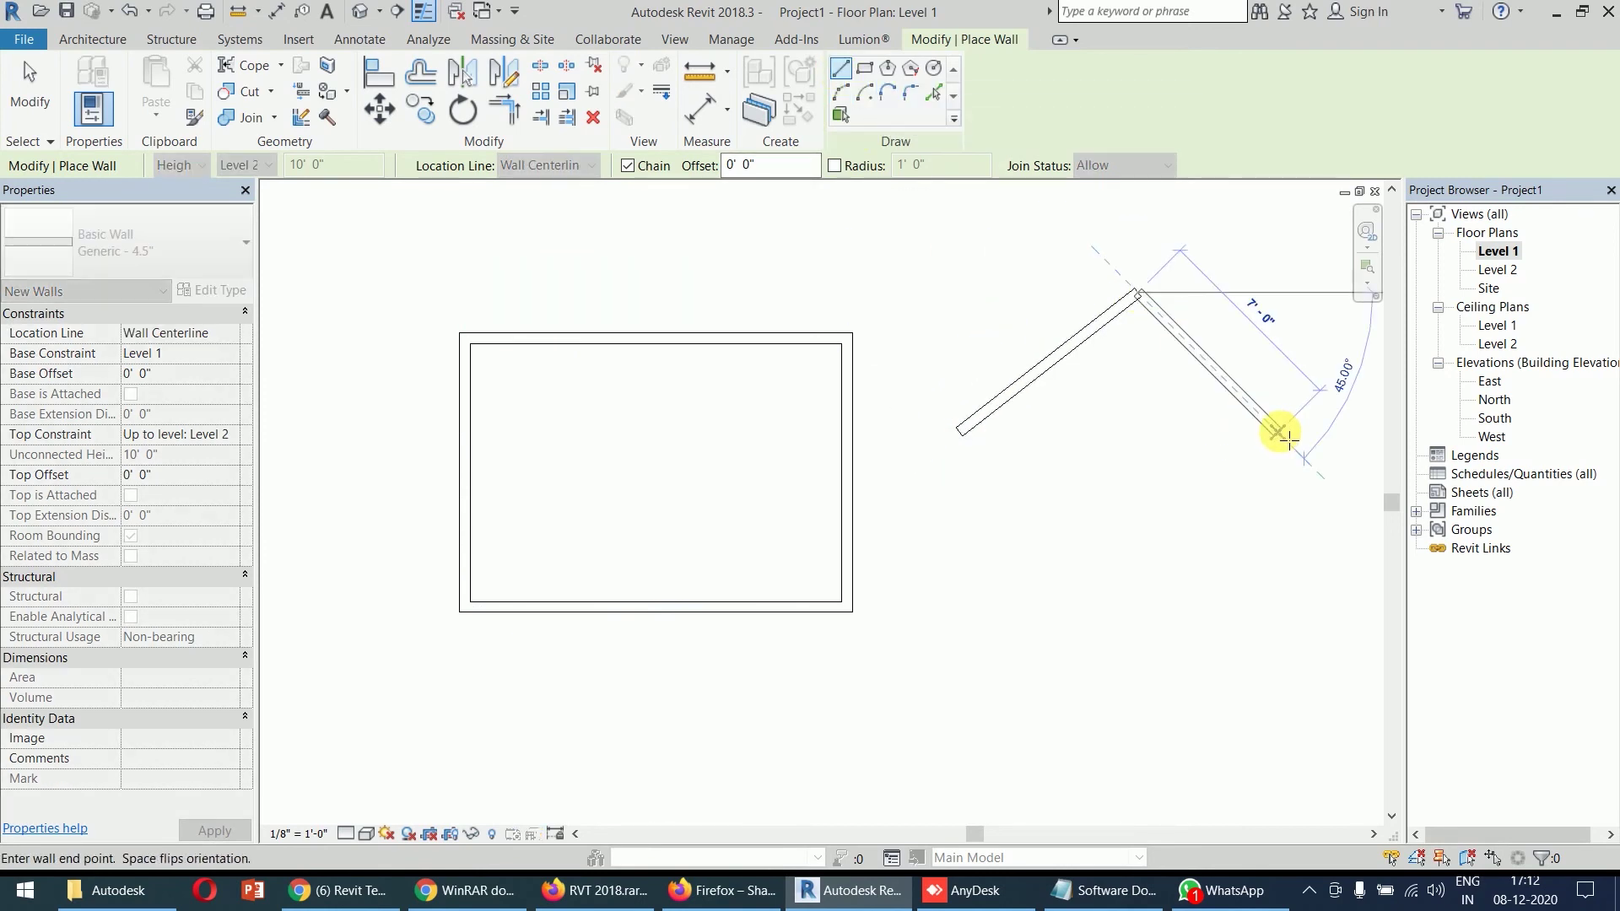
{"action": "left_click", "coordinate": [1278, 432]}
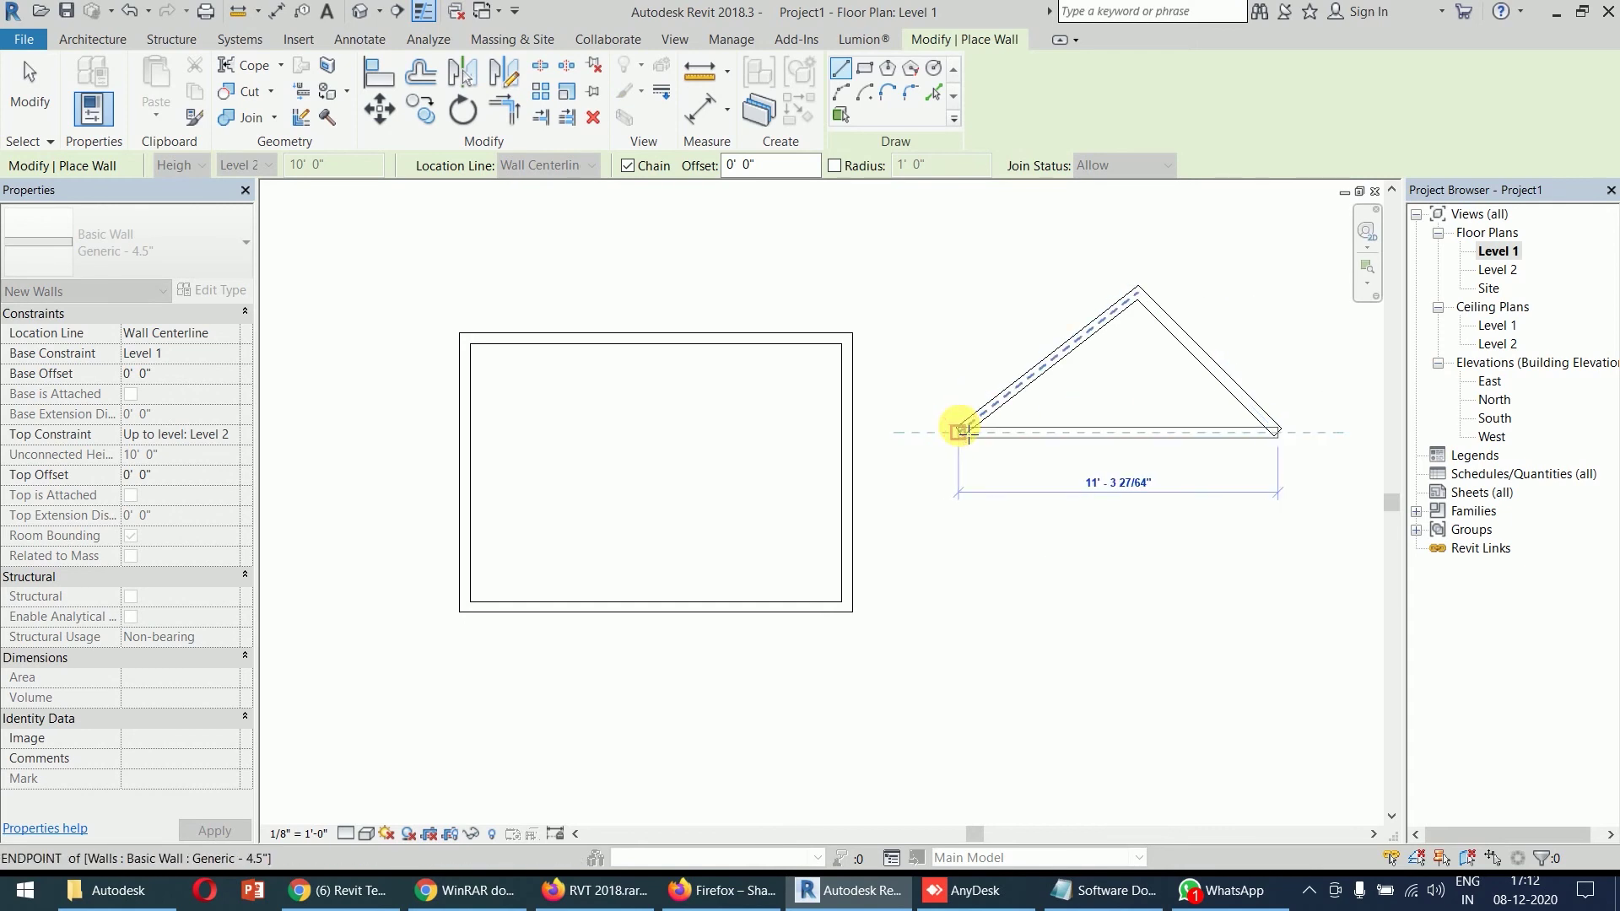
{"action": "left_click", "coordinate": [960, 429]}
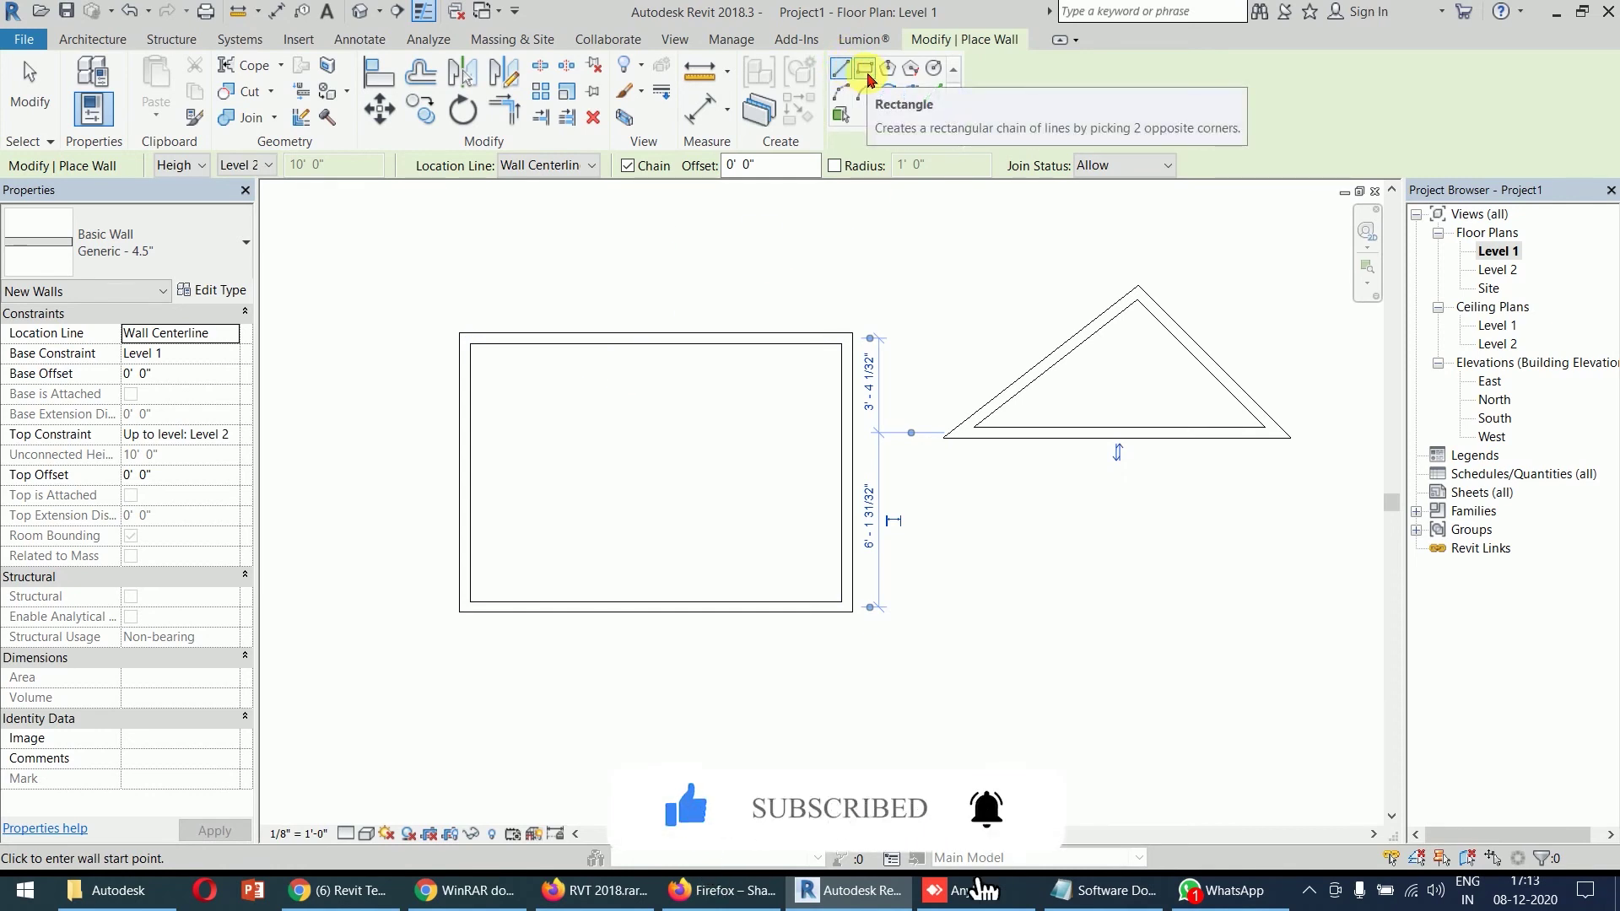
- Draw an 11'-0" by 6'-0" rectangular wall loop with the Rectangle tool
{"action": "left_click", "coordinate": [866, 74]}
{"action": "scroll", "coordinate": [968, 484], "scroll_direction": "down", "scroll_amount": 1}
{"action": "middle_click_drag", "start_coordinate": [966, 484], "coordinate": [824, 329]}
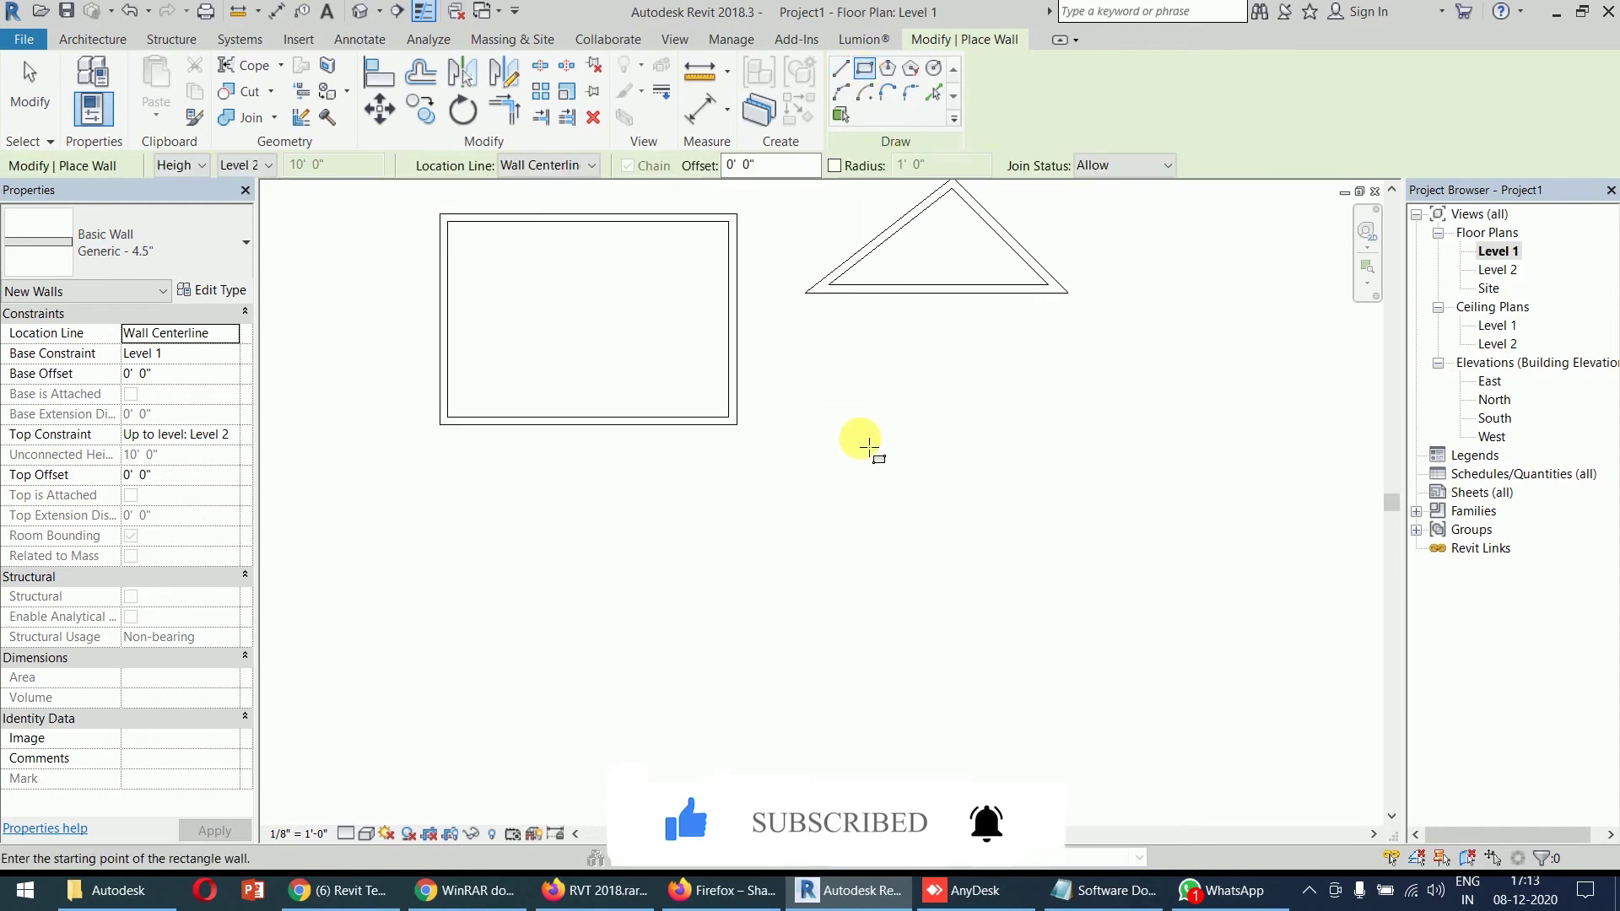
{"action": "left_click", "coordinate": [860, 439]}
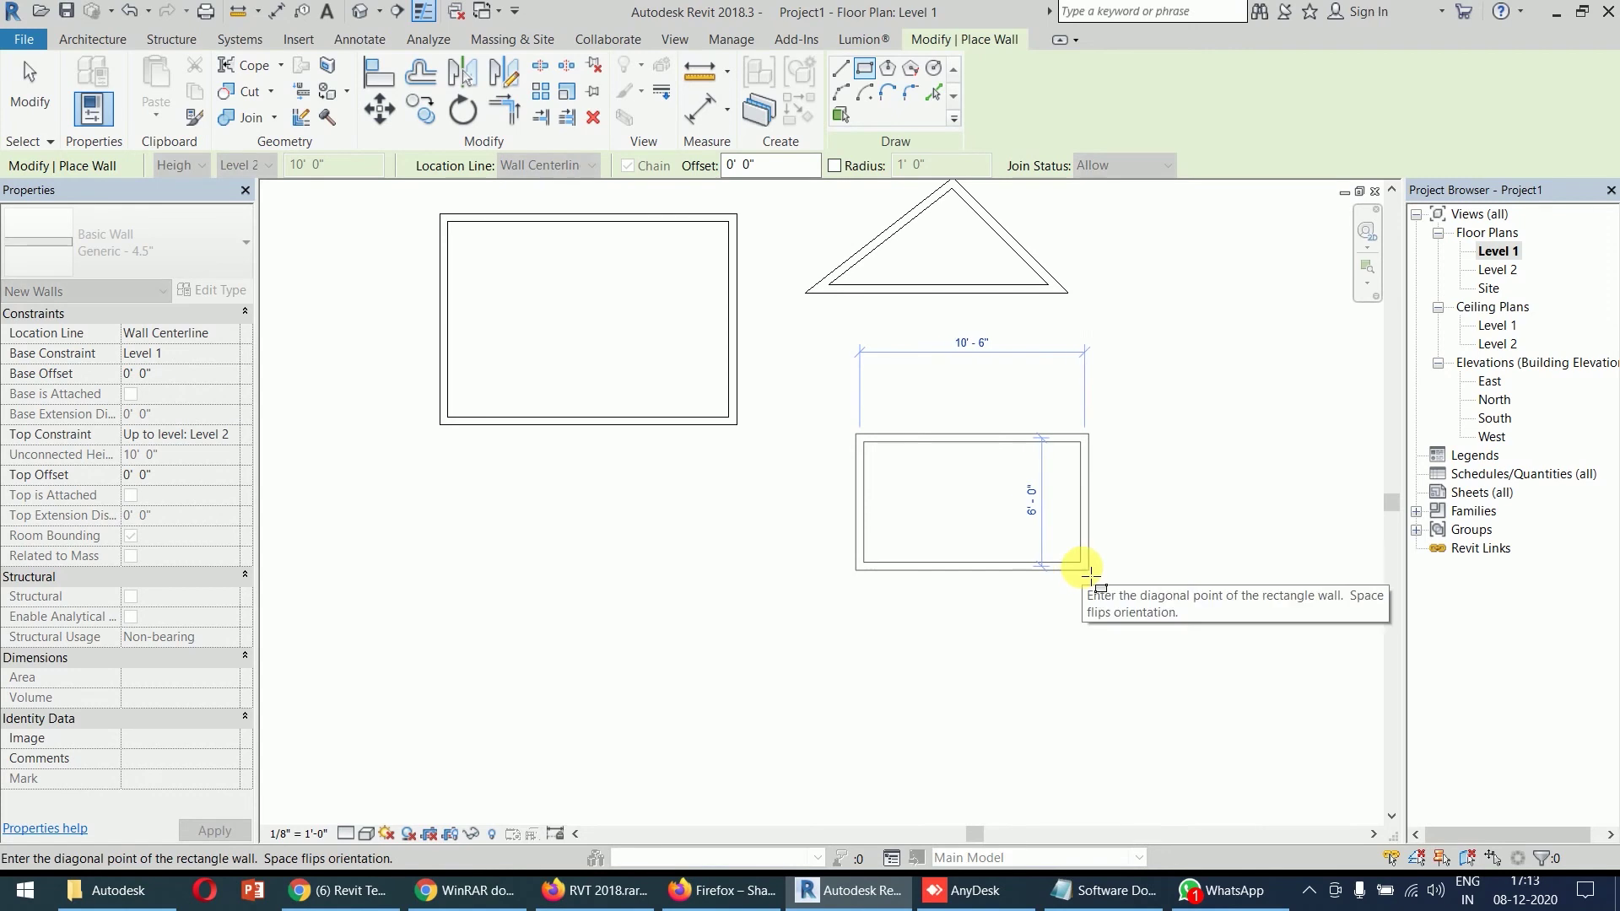
{"action": "left_click", "coordinate": [1100, 575]}
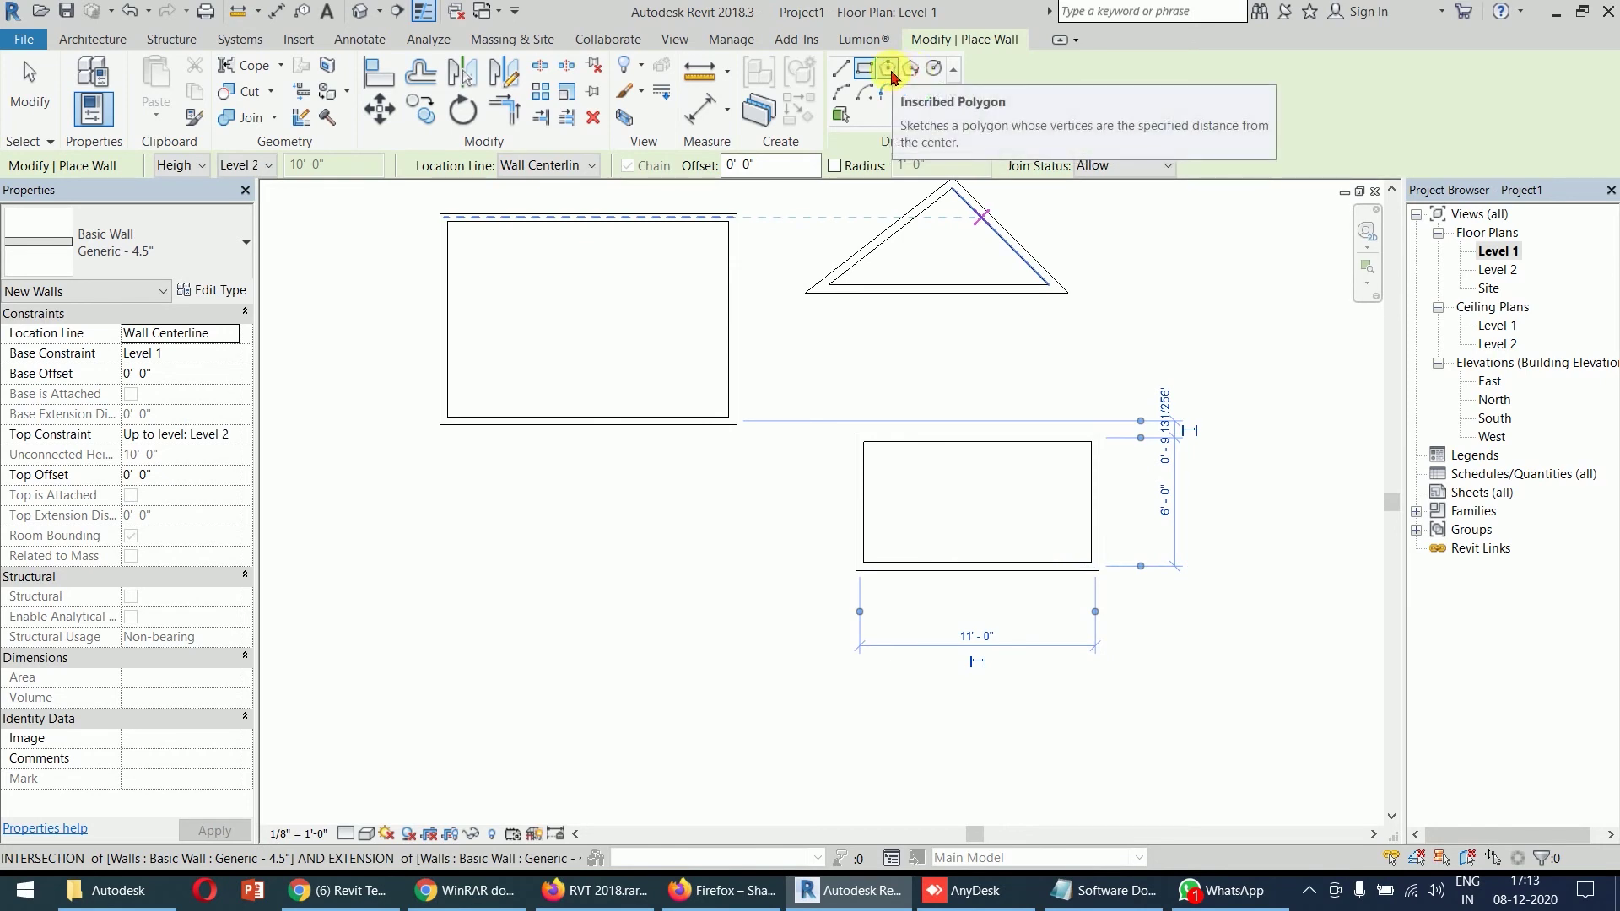
- Draw an 8-sided inscribed polygon wall loop with a 6'-0" radius at lower left
{"action": "left_click", "coordinate": [889, 71]}
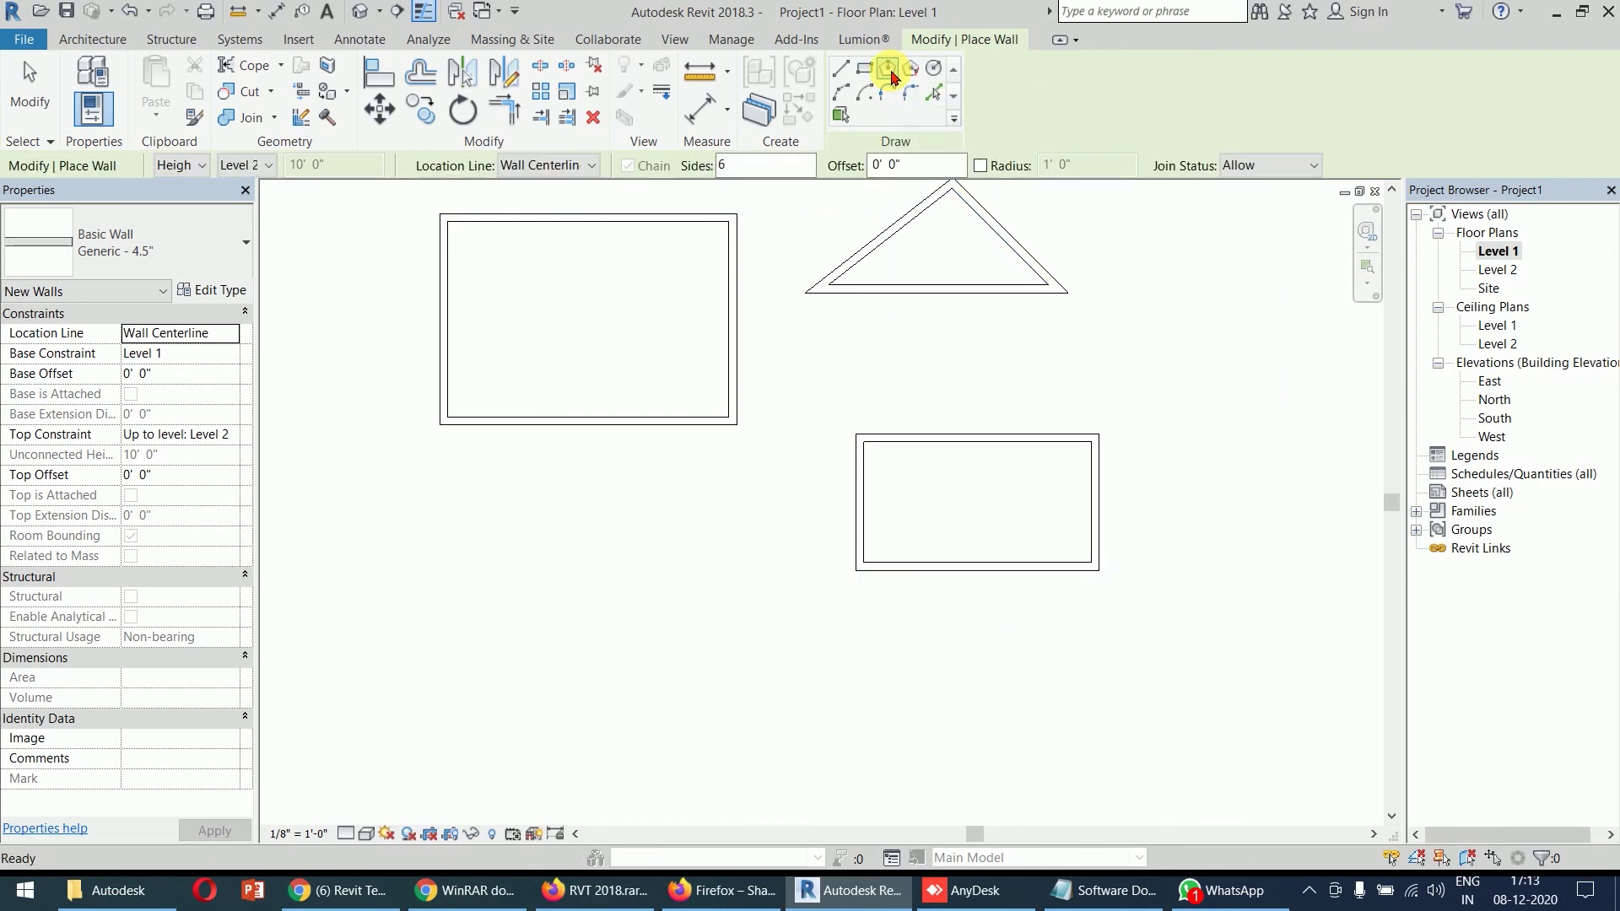
{"action": "double_click", "coordinate": [763, 168]}
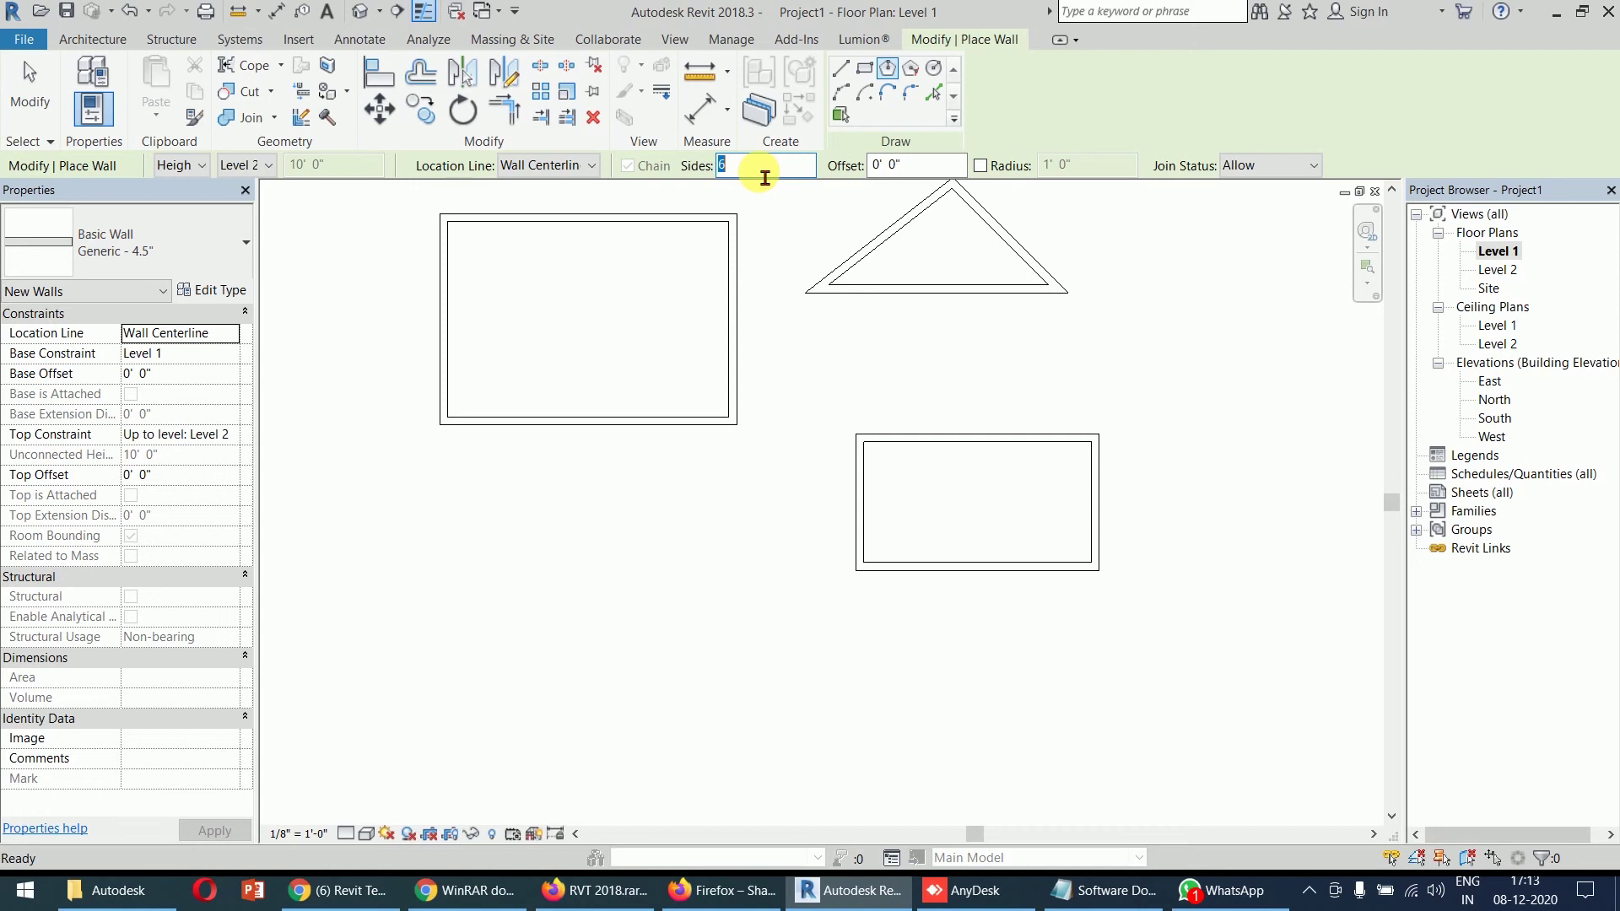
{"action": "type", "text": "8"}
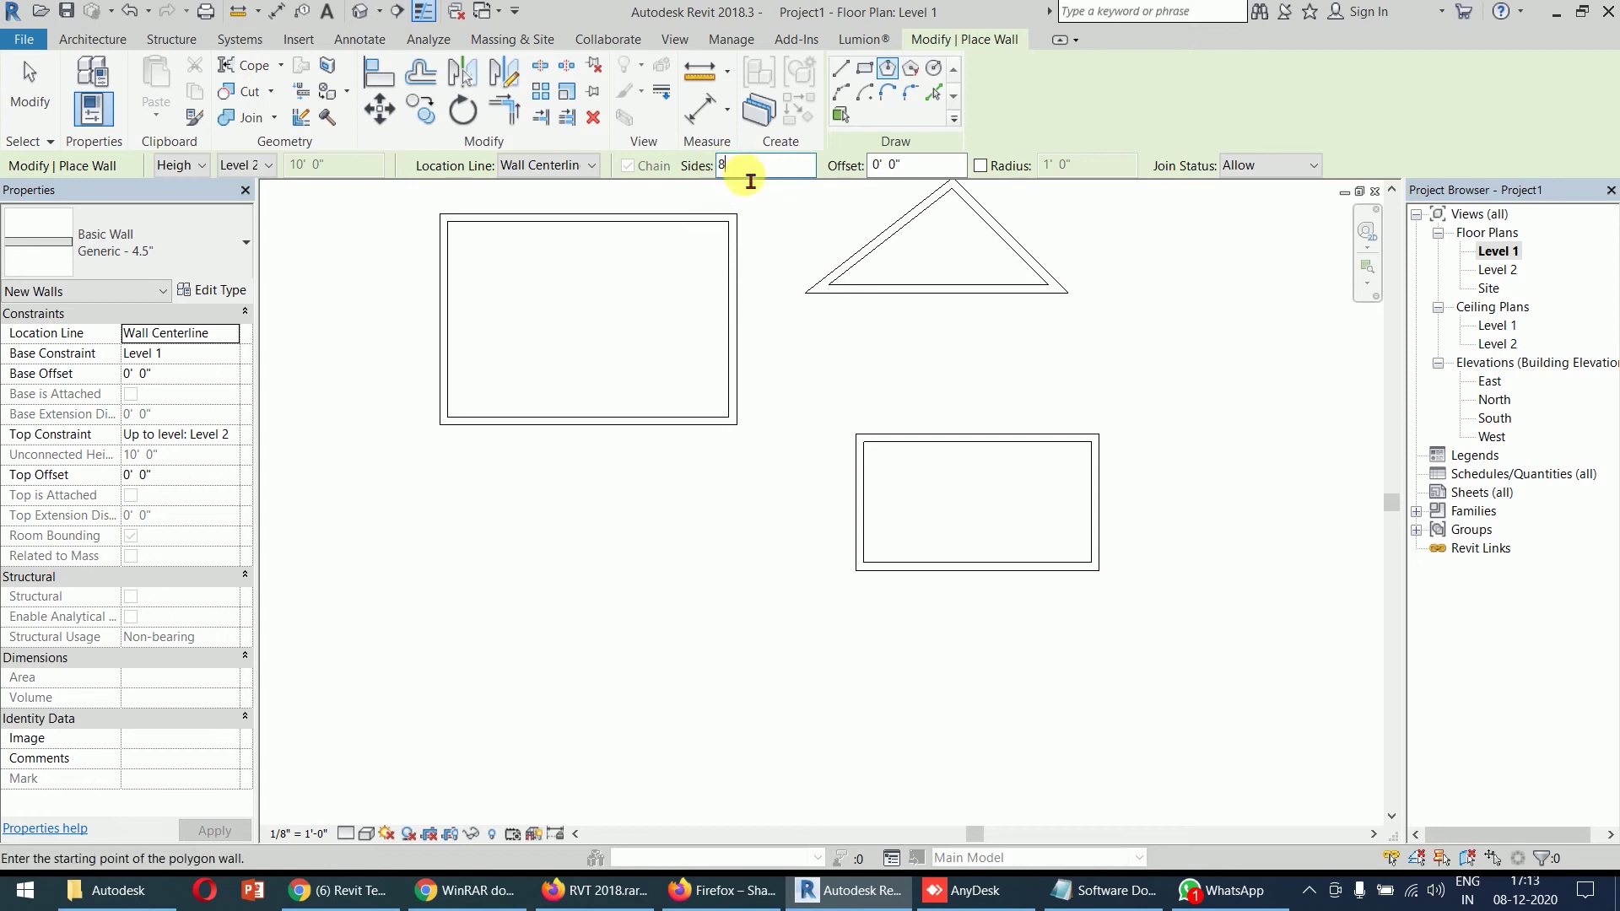
{"action": "left_click", "coordinate": [546, 615]}
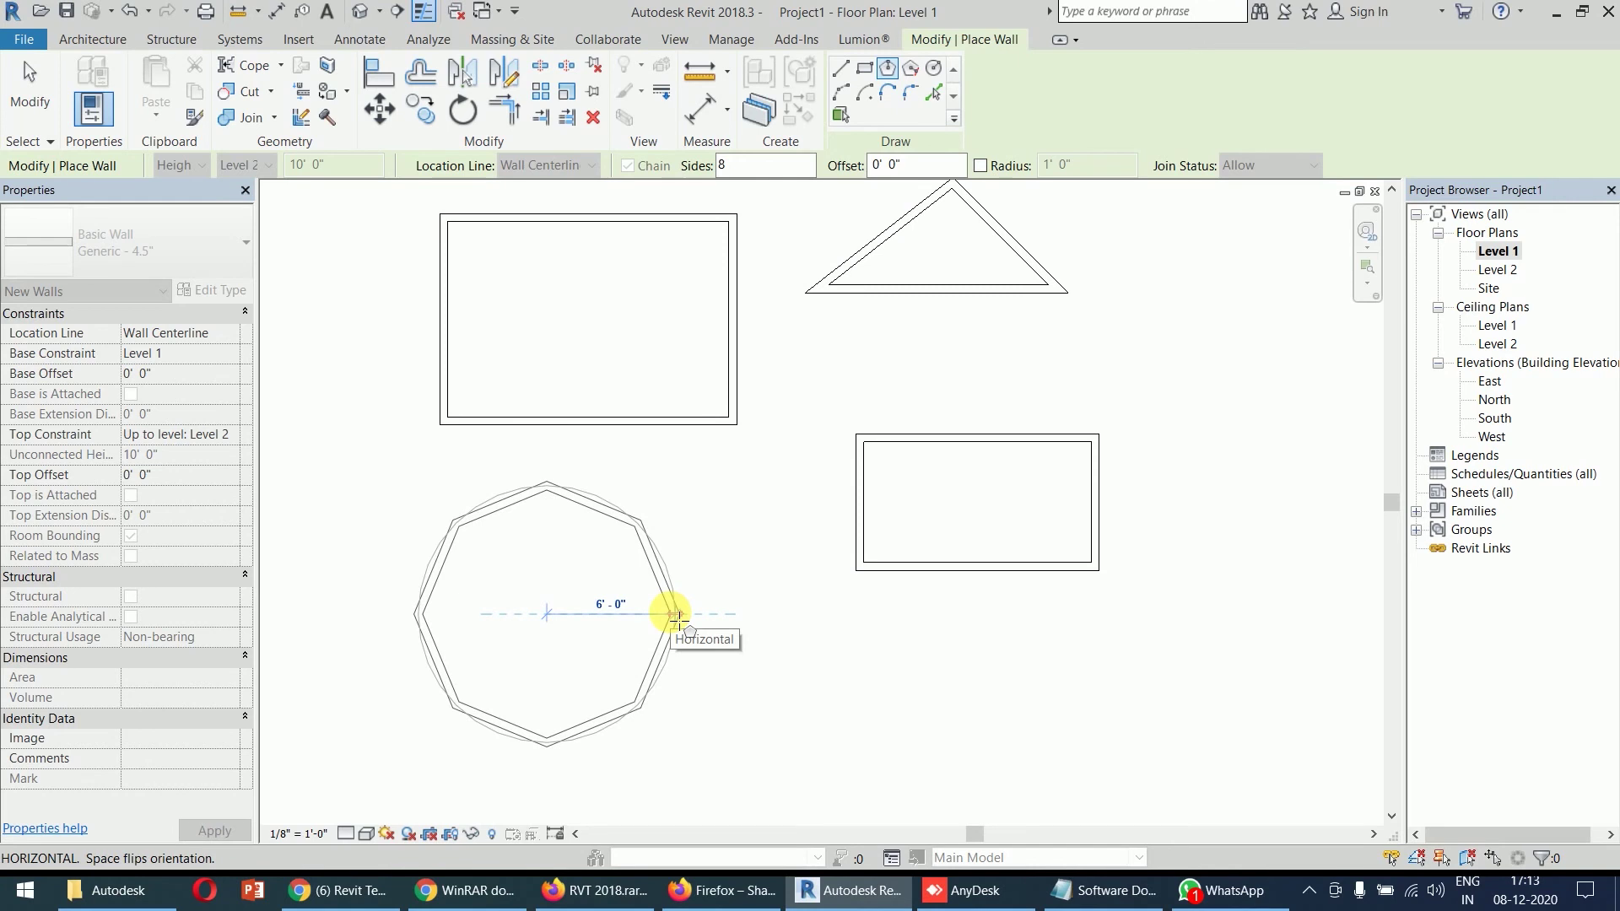
{"action": "left_click", "coordinate": [676, 615]}
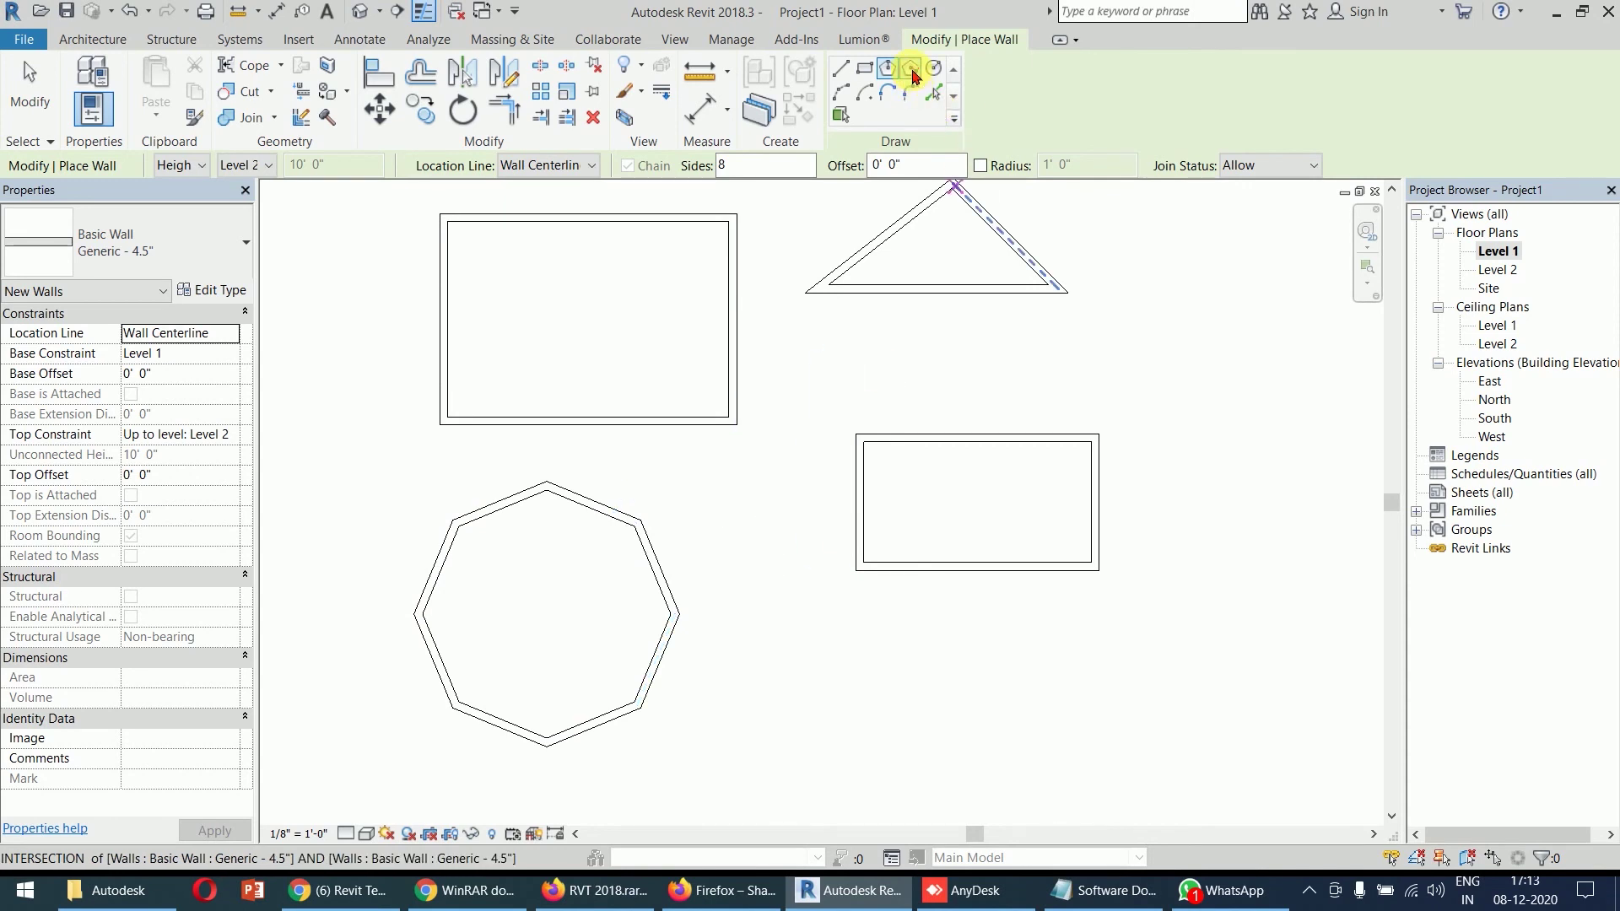
- Draw a smaller circumscribed octagon wall loop below the second rectangle
{"action": "left_click", "coordinate": [911, 71]}
{"action": "middle_click_drag", "start_coordinate": [969, 550], "coordinate": [976, 322]}
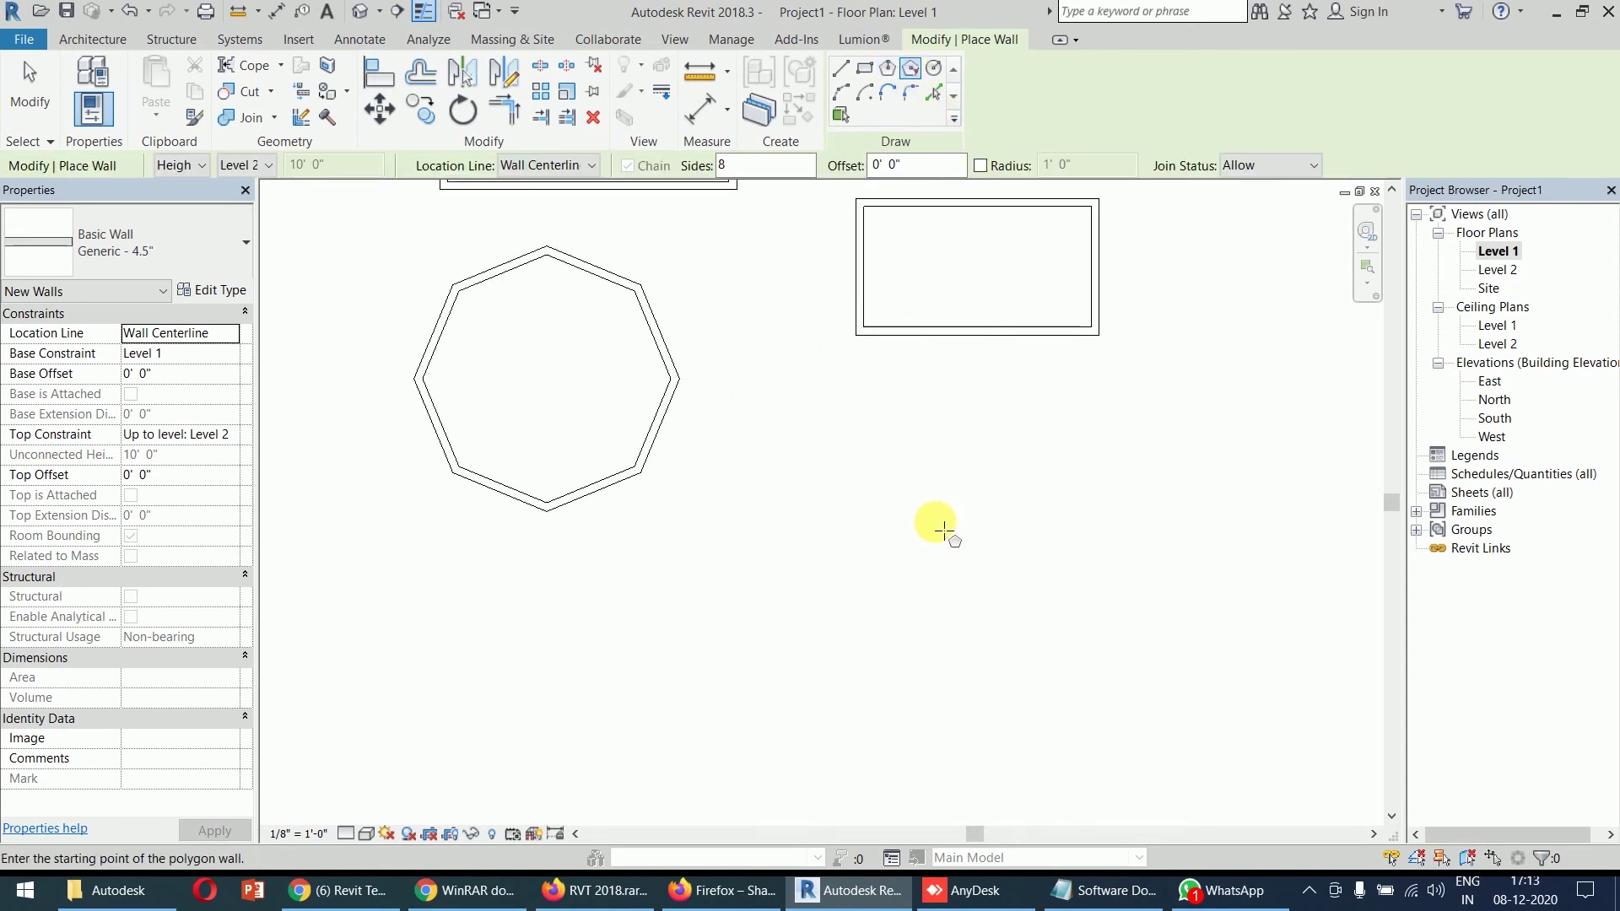
{"action": "left_click", "coordinate": [935, 521]}
{"action": "left_click", "coordinate": [997, 458]}
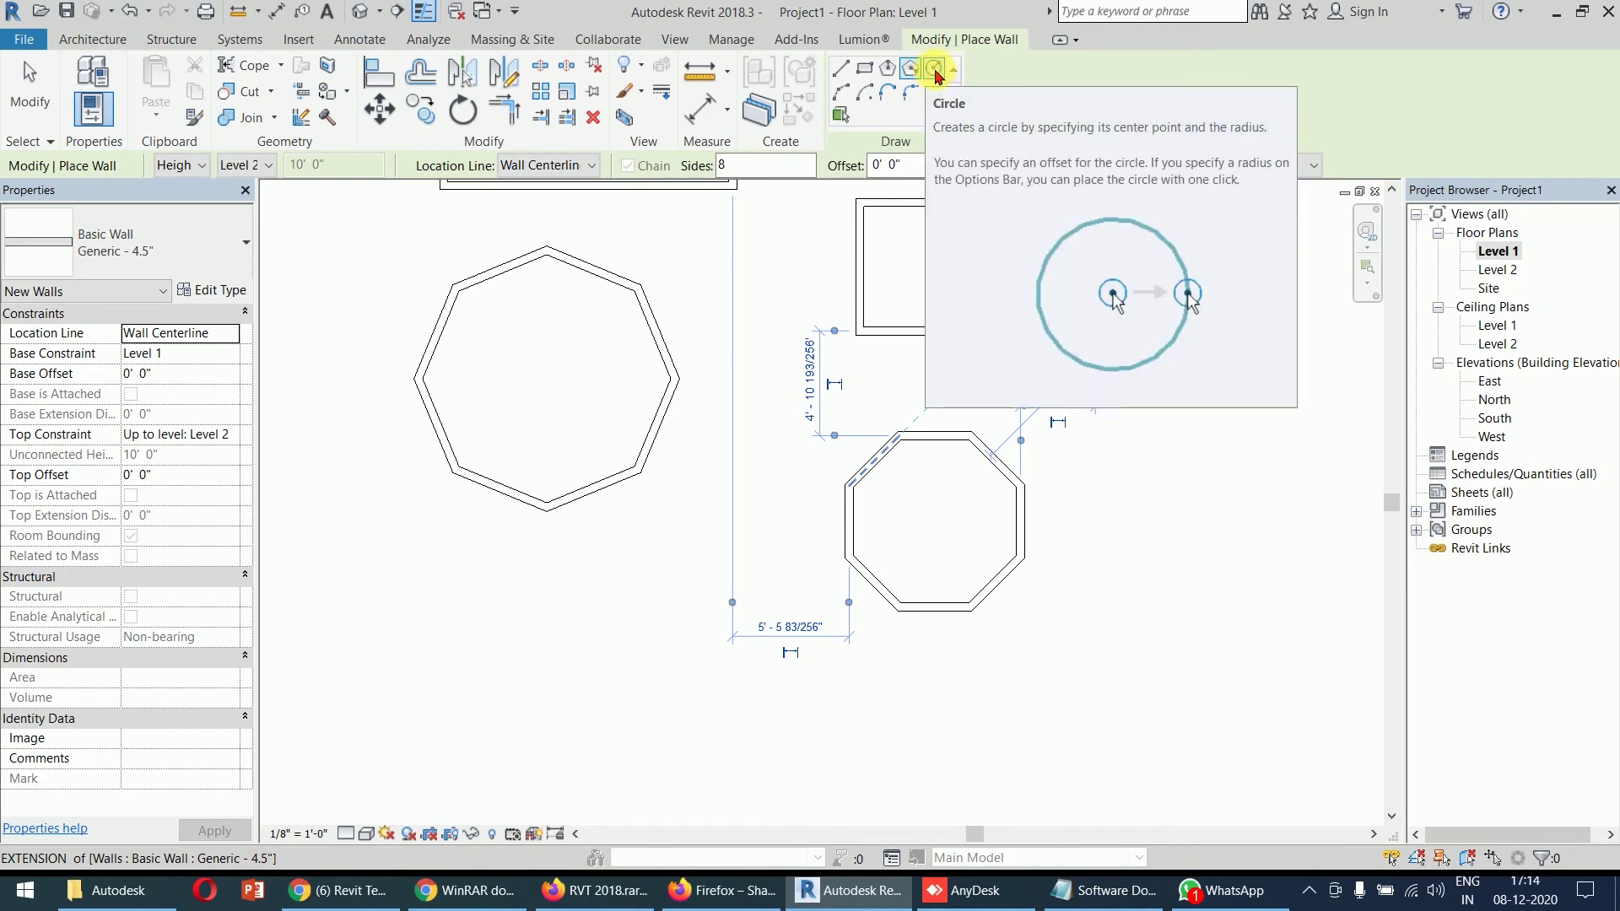
- Draw a circular wall to the right of the smaller octagon from a centre and radius point
{"action": "left_click", "coordinate": [934, 71]}
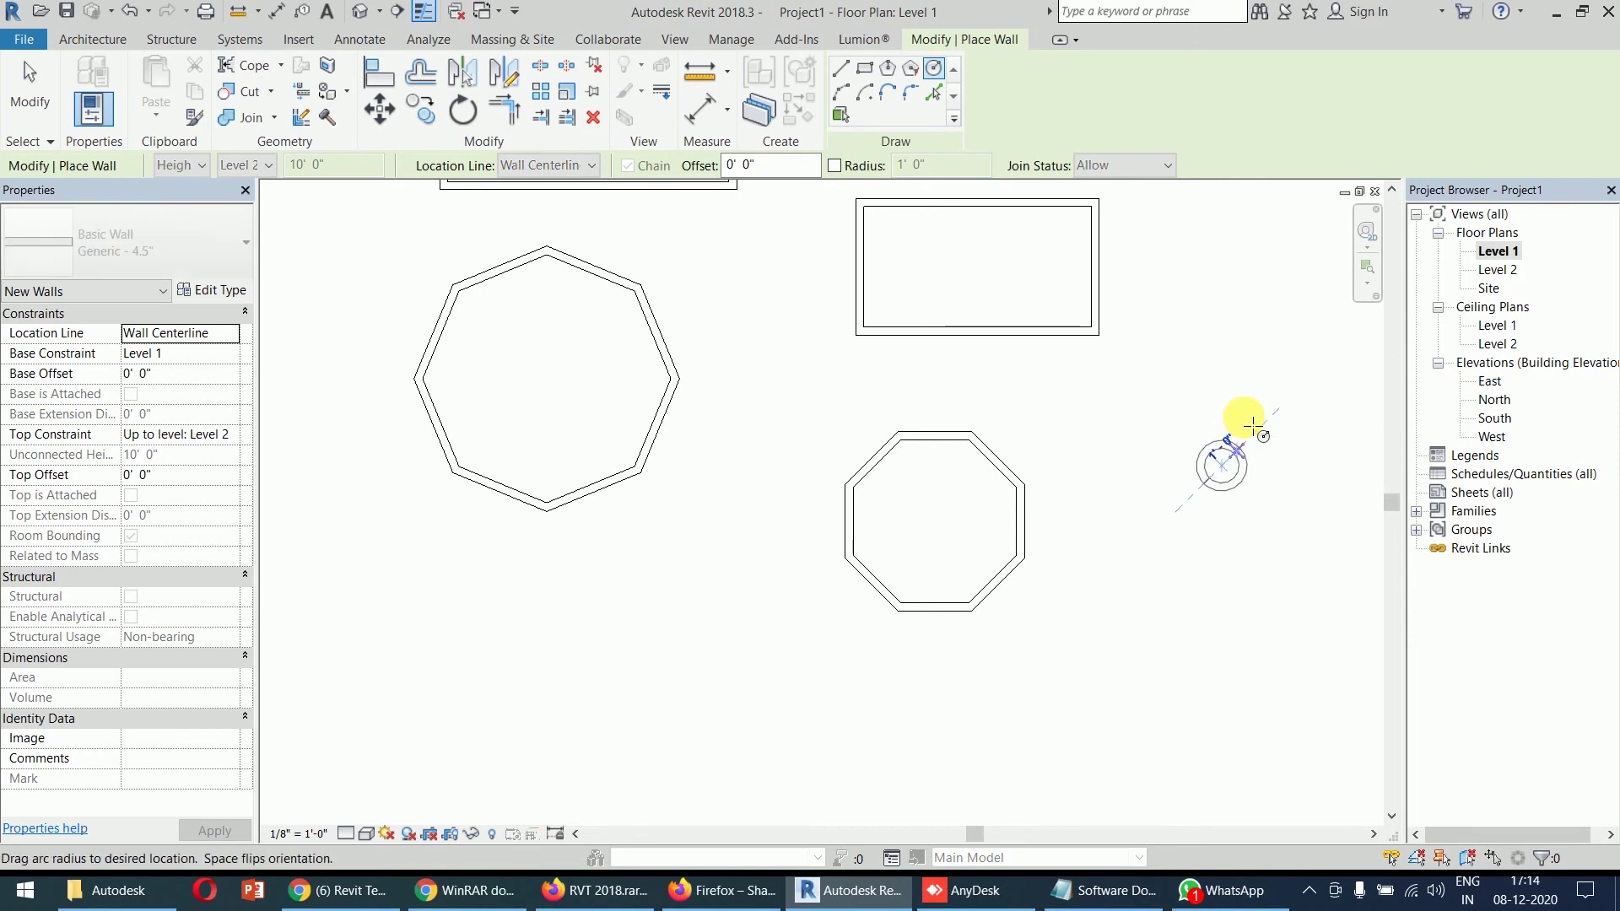
{"action": "left_click", "coordinate": [1221, 465]}
{"action": "left_click", "coordinate": [1264, 417]}
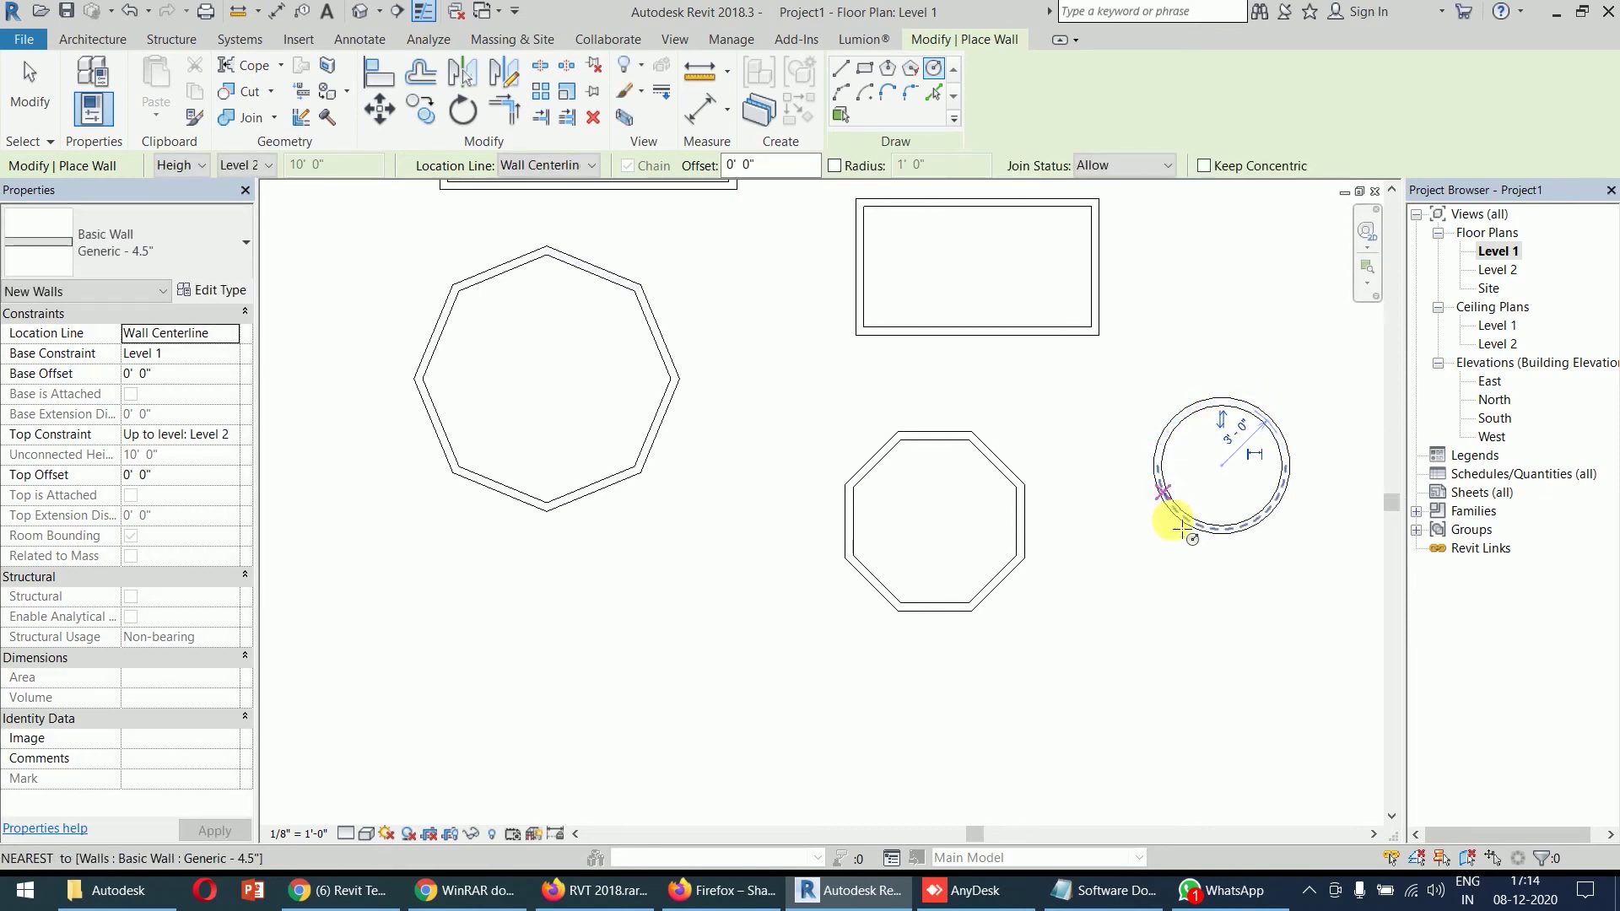
{"action": "middle_click_drag", "start_coordinate": [1114, 506], "coordinate": [1046, 365]}
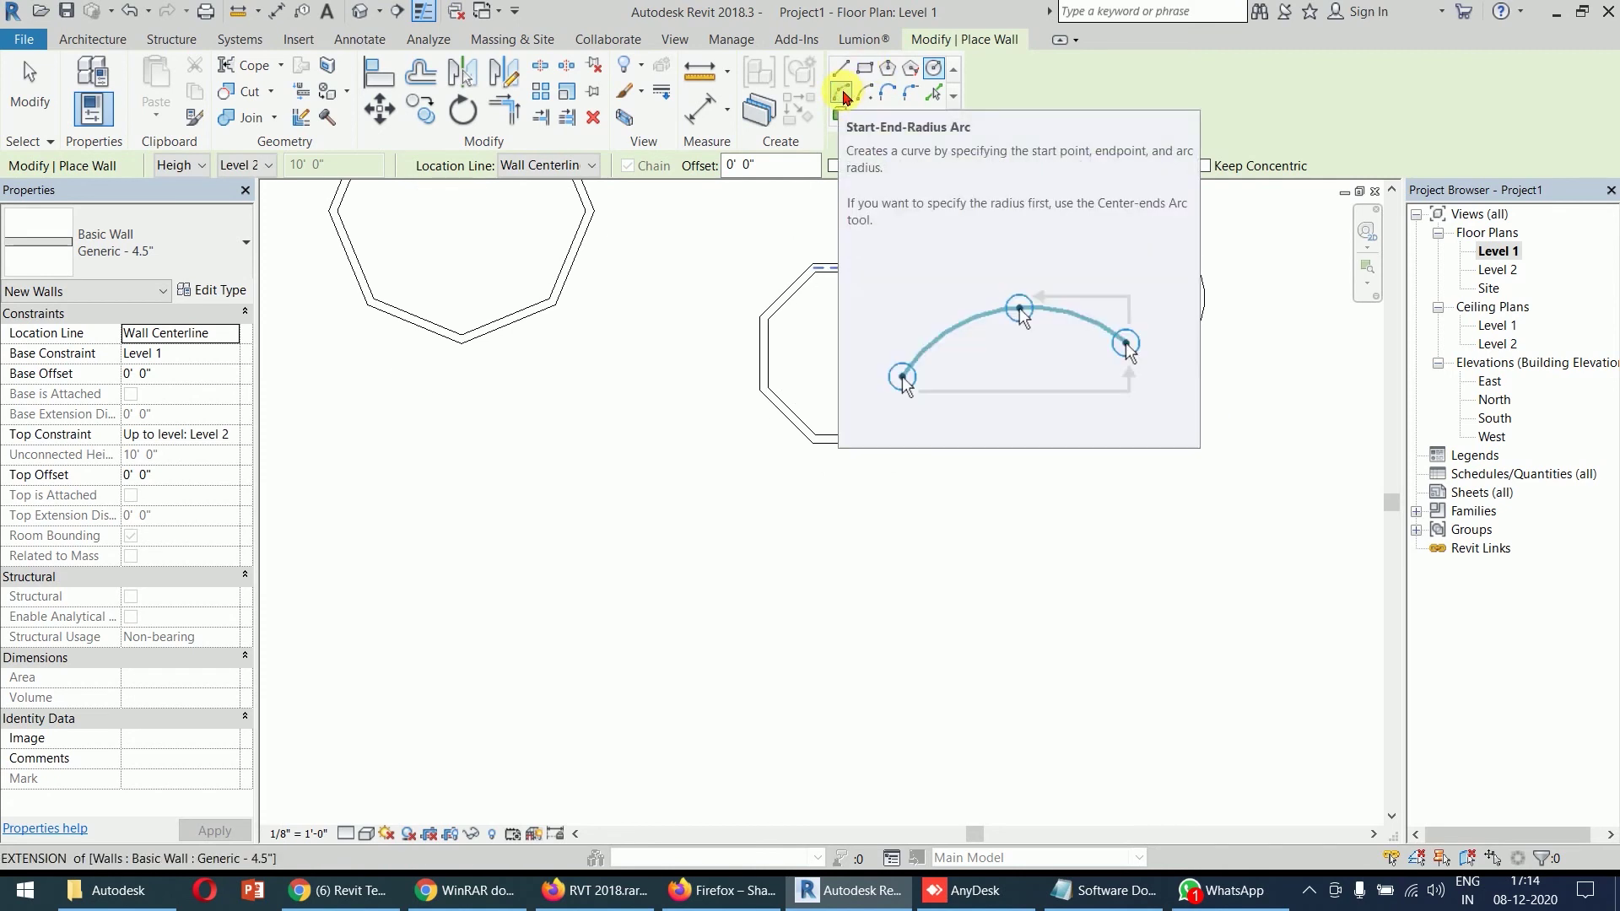
- Draw a start-end-radius arc wall below the large octagon without a chained straight wall
{"action": "left_click", "coordinate": [842, 94]}
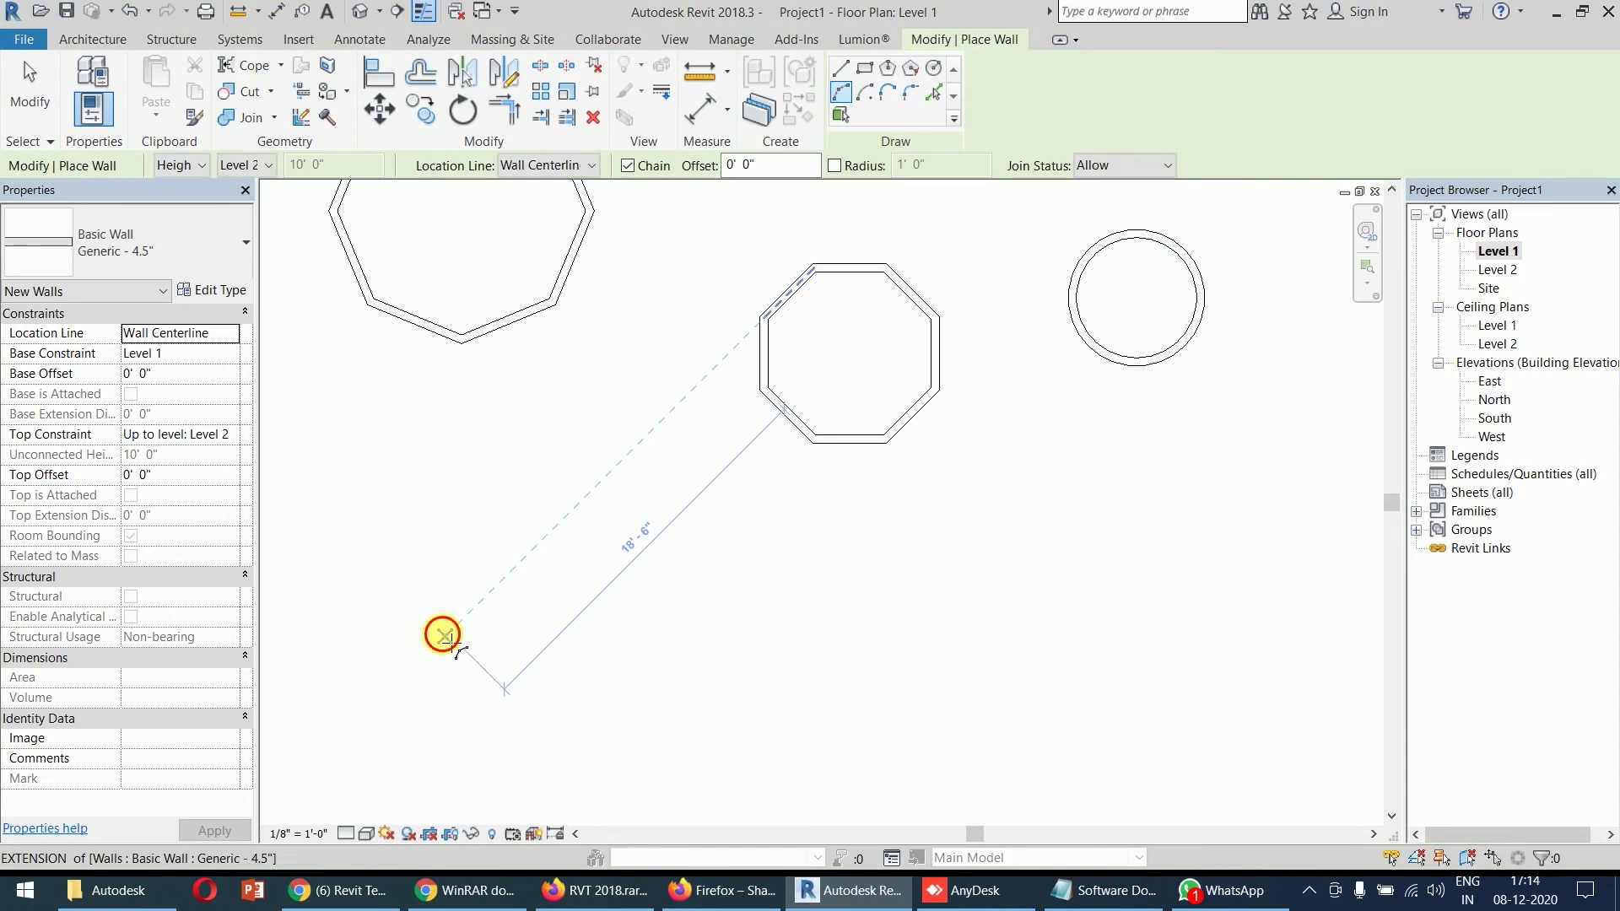
{"action": "left_click", "coordinate": [446, 637]}
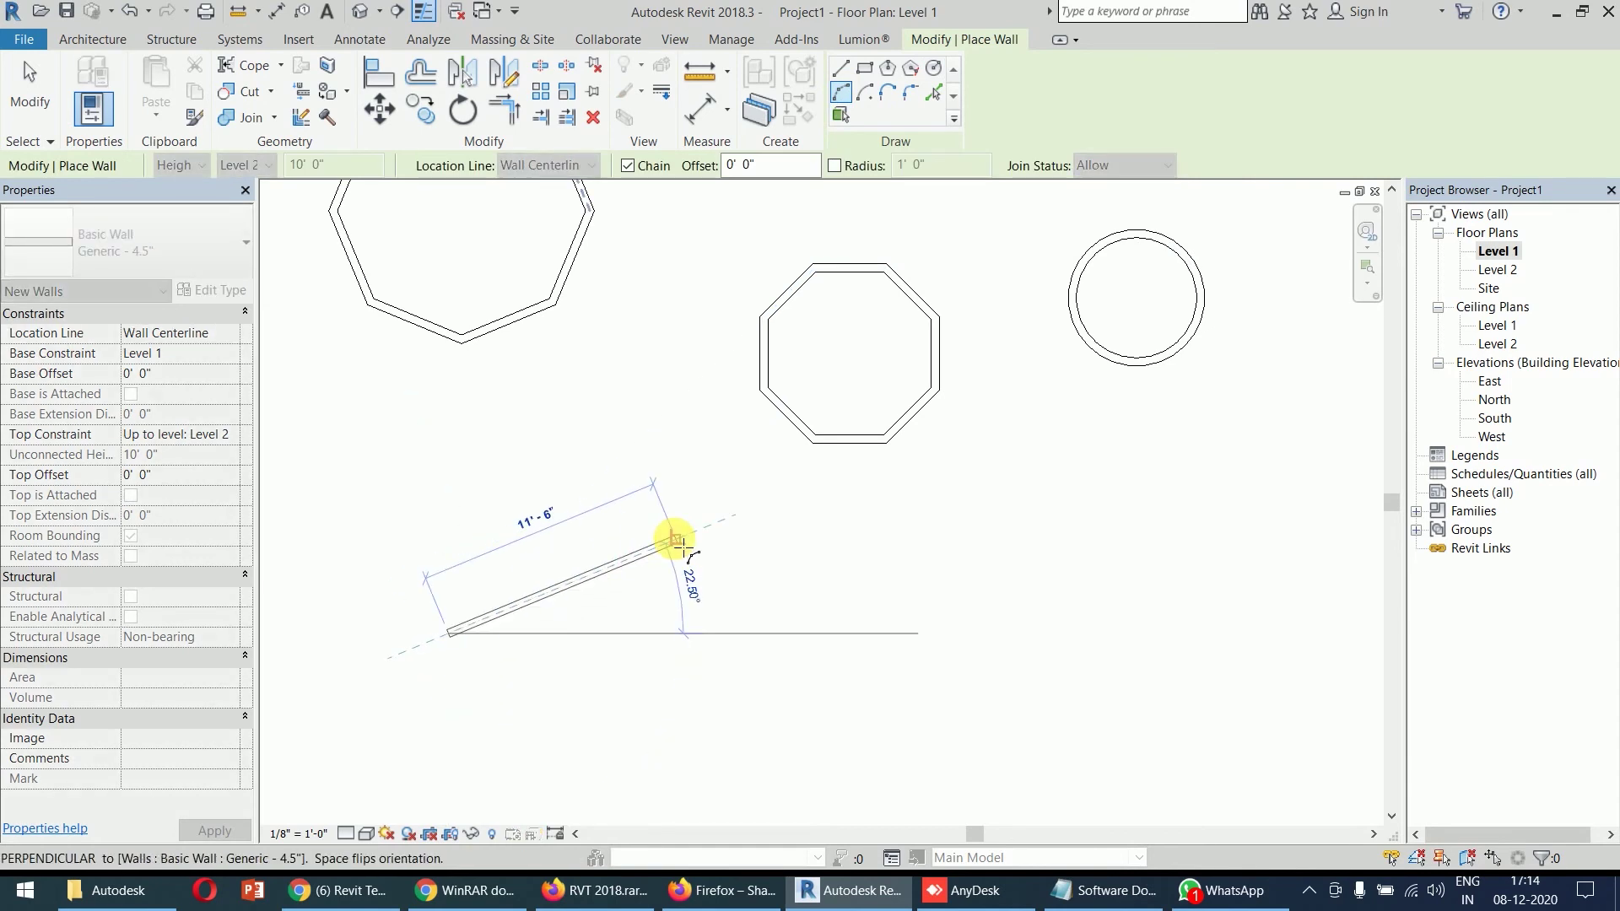
{"action": "left_click", "coordinate": [680, 544]}
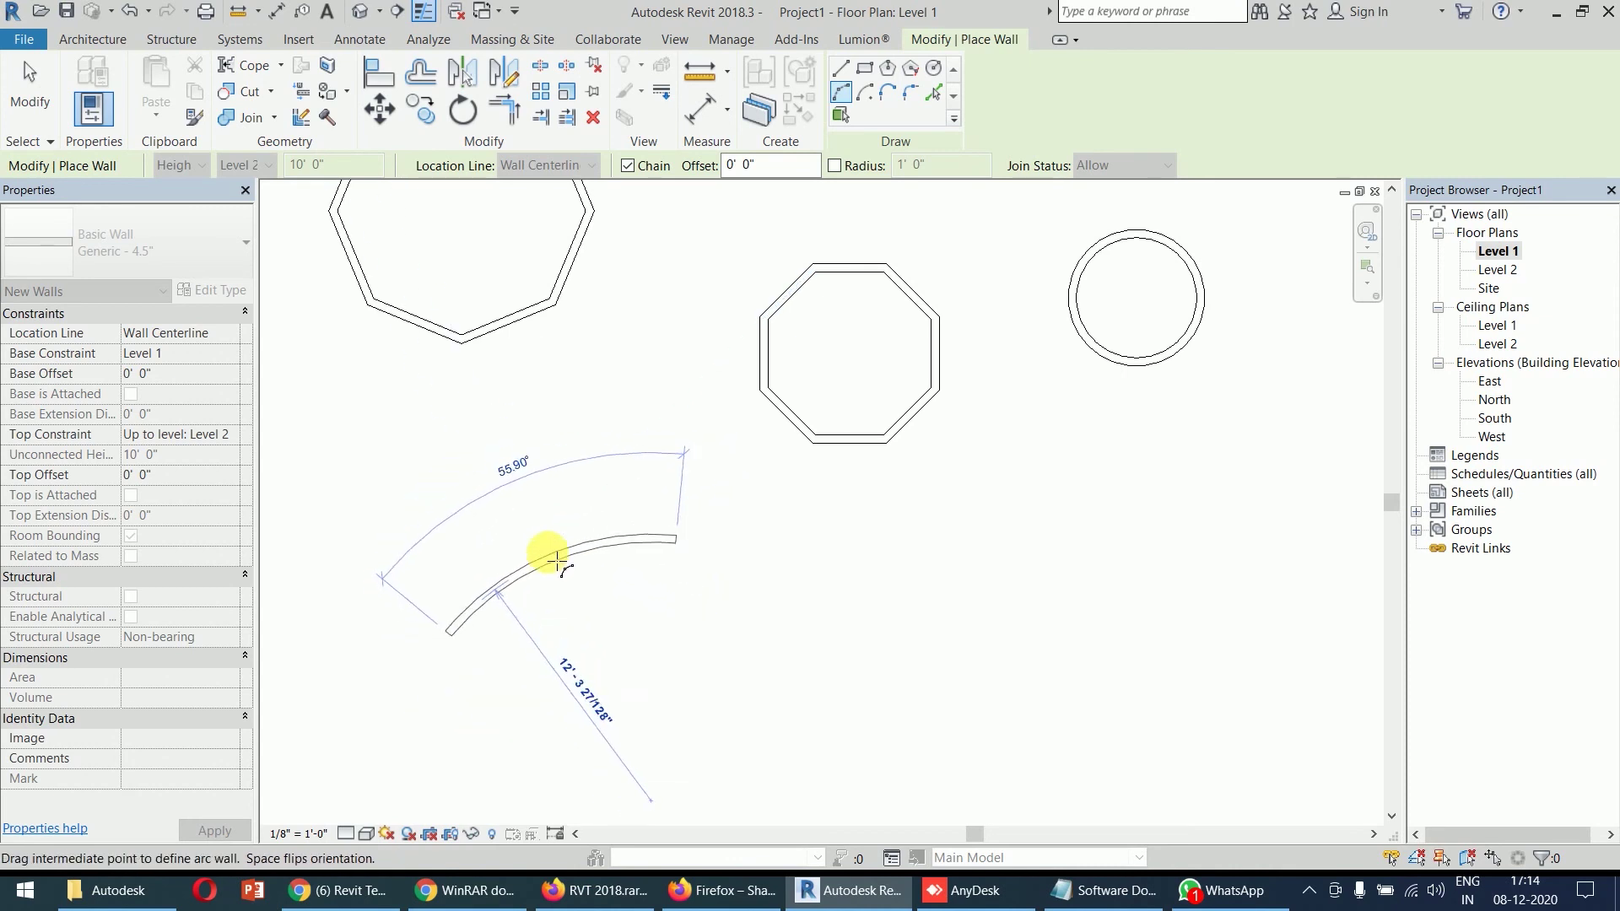
{"action": "left_click", "coordinate": [536, 520]}
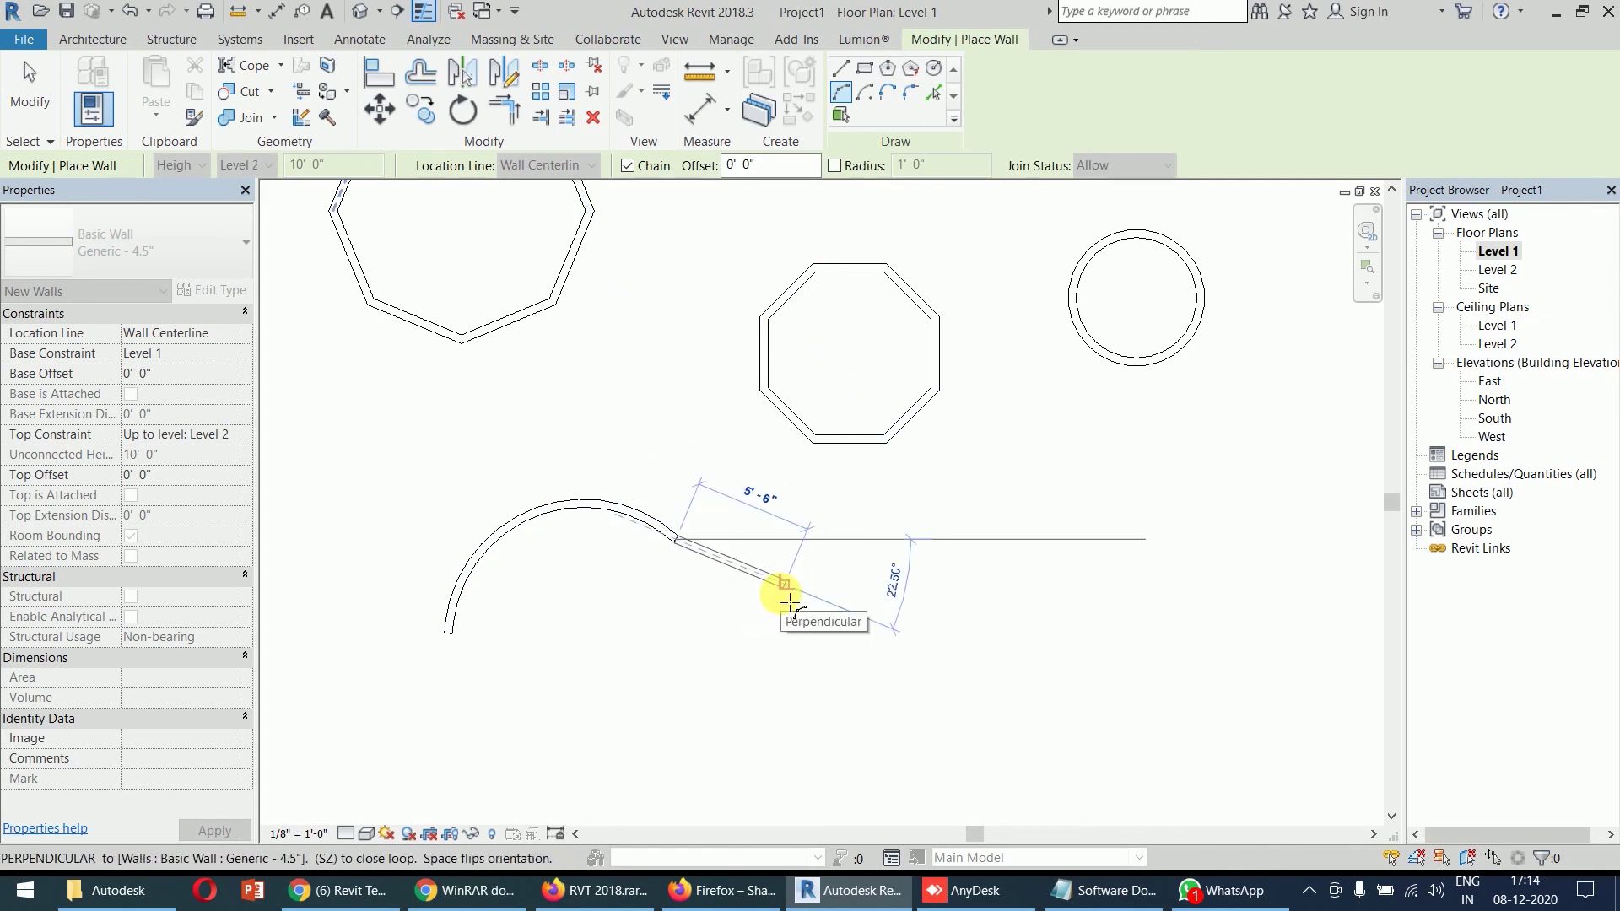
{"action": "key", "text": "Escape"}
{"action": "key", "text": "Escape"}
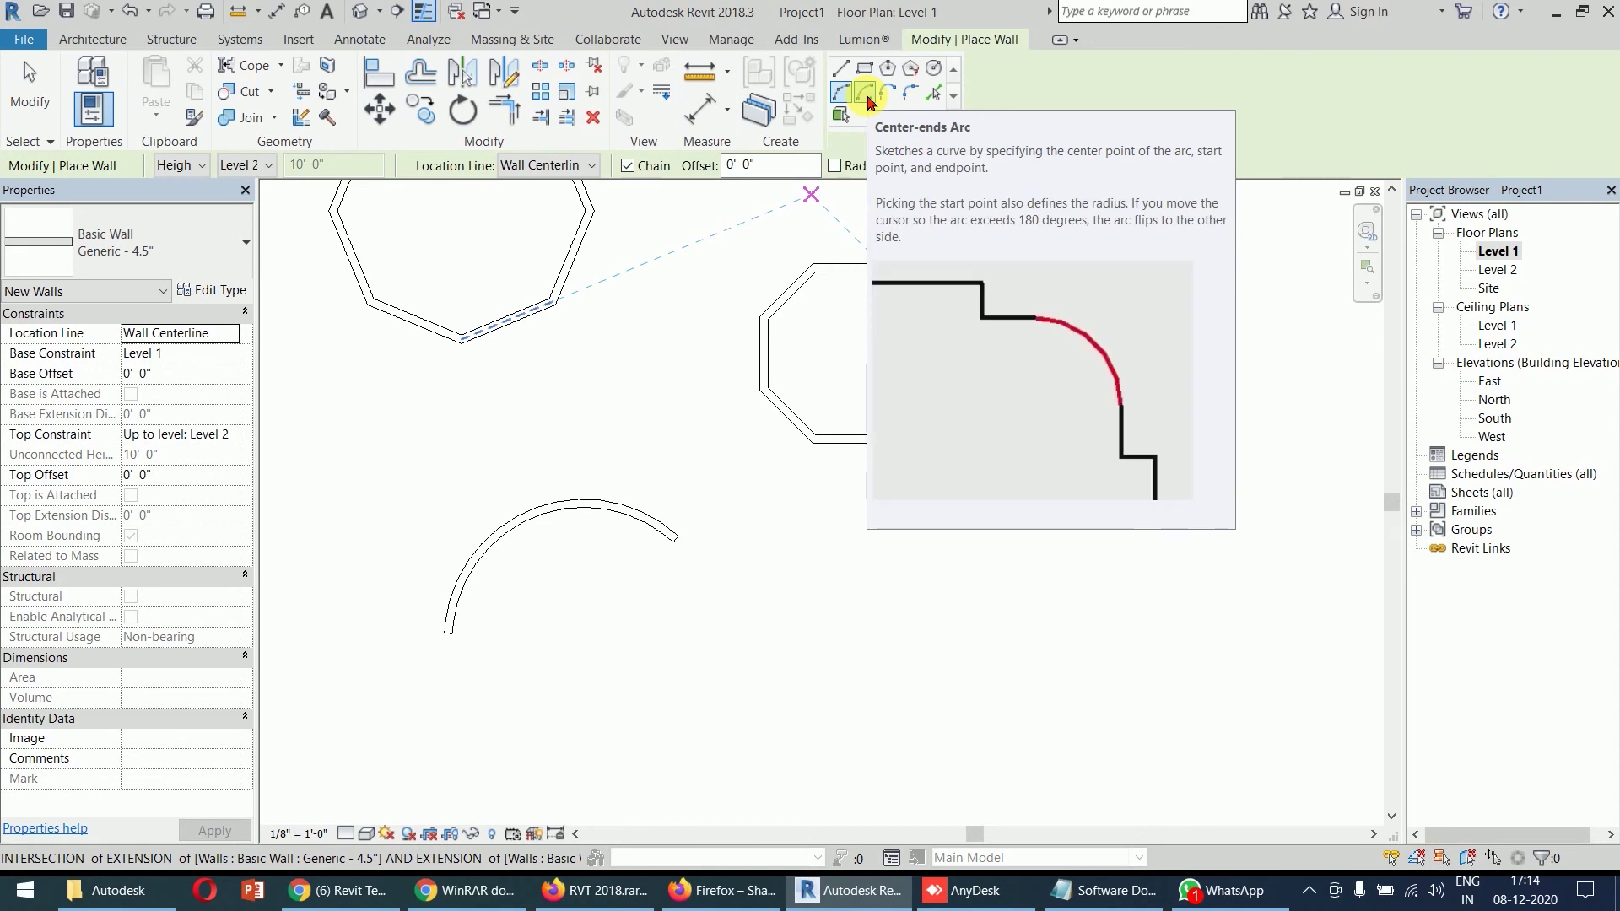
- Draw a 6'-0" radius, 90° center-ends arc wall beside the first arc
{"action": "left_click", "coordinate": [866, 95]}
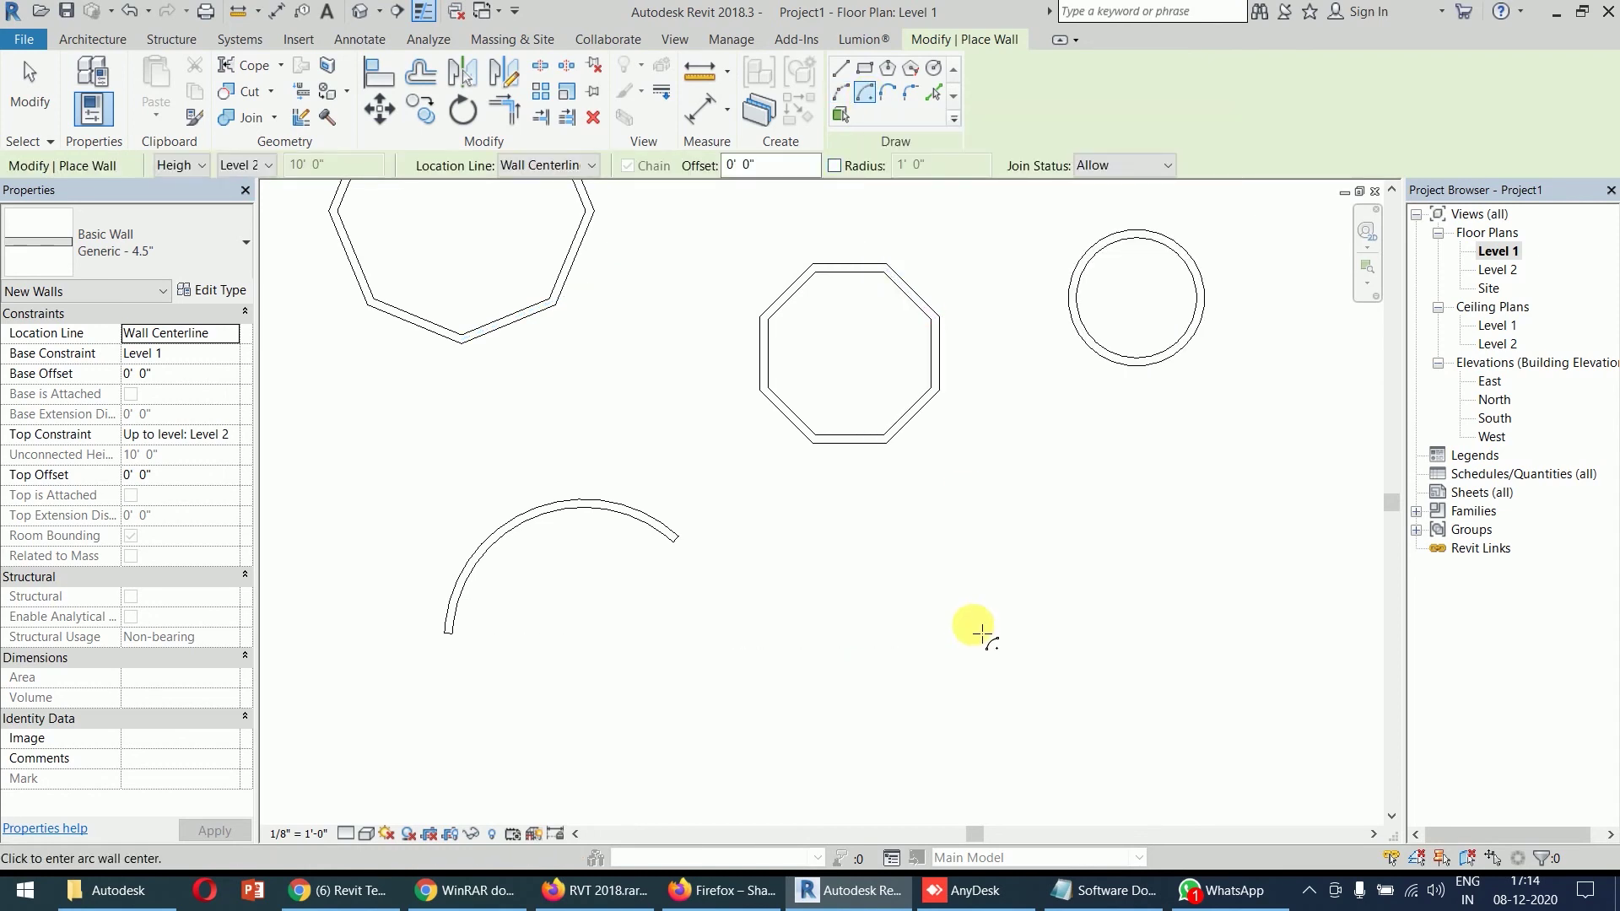
{"action": "left_click", "coordinate": [972, 624]}
{"action": "left_click", "coordinate": [972, 490]}
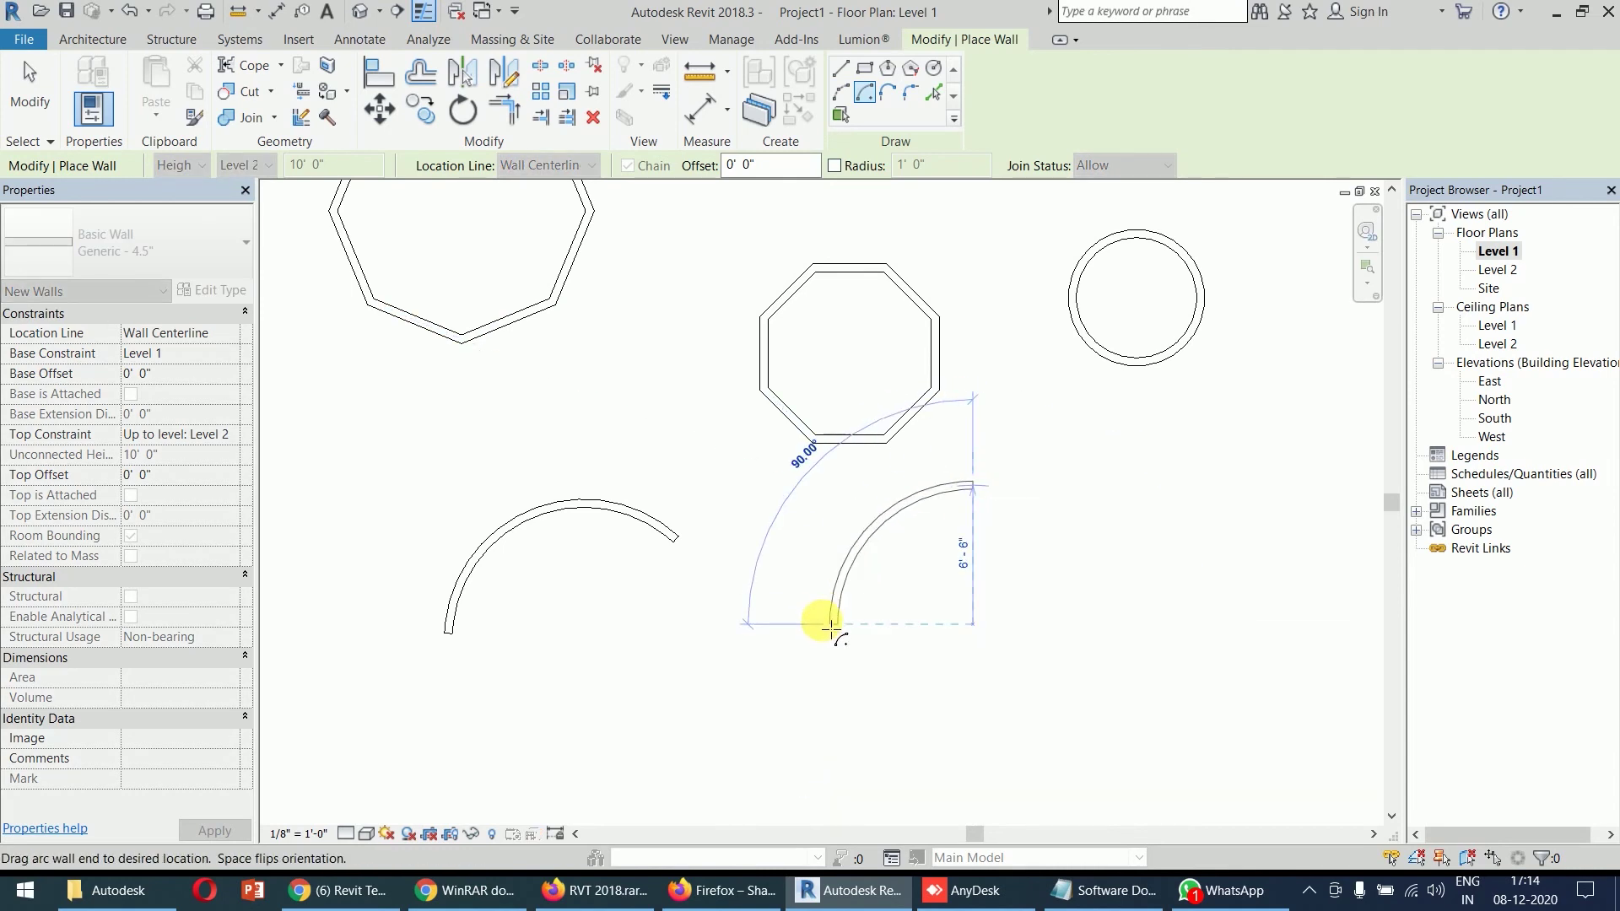
{"action": "left_click", "coordinate": [831, 629]}
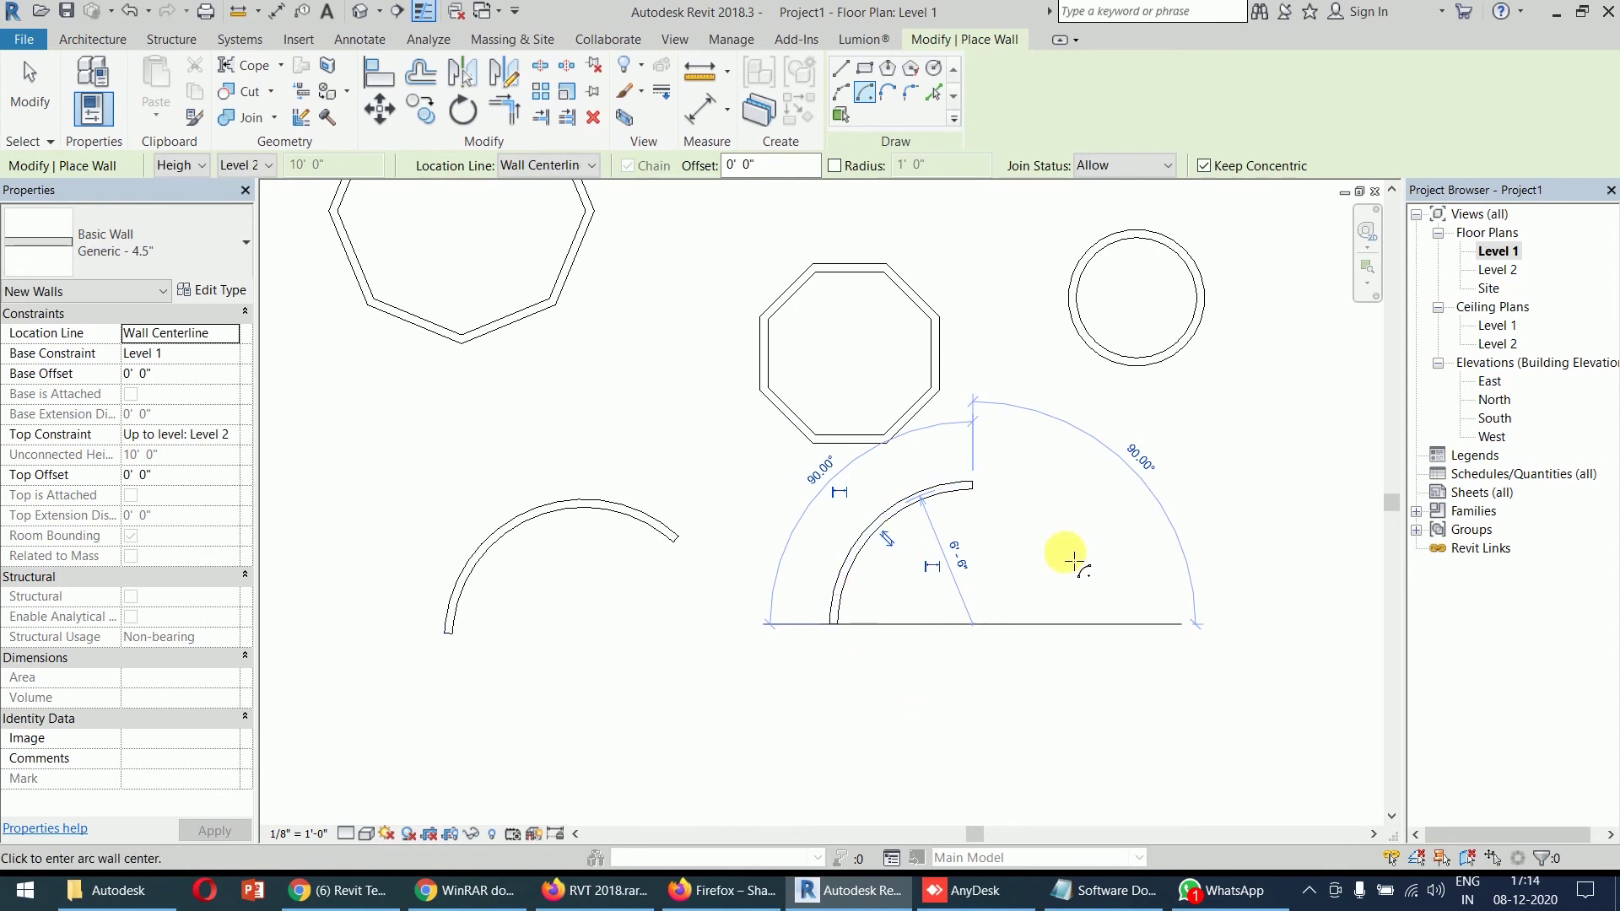
{"action": "middle_click_drag", "start_coordinate": [1059, 445], "coordinate": [1038, 622]}
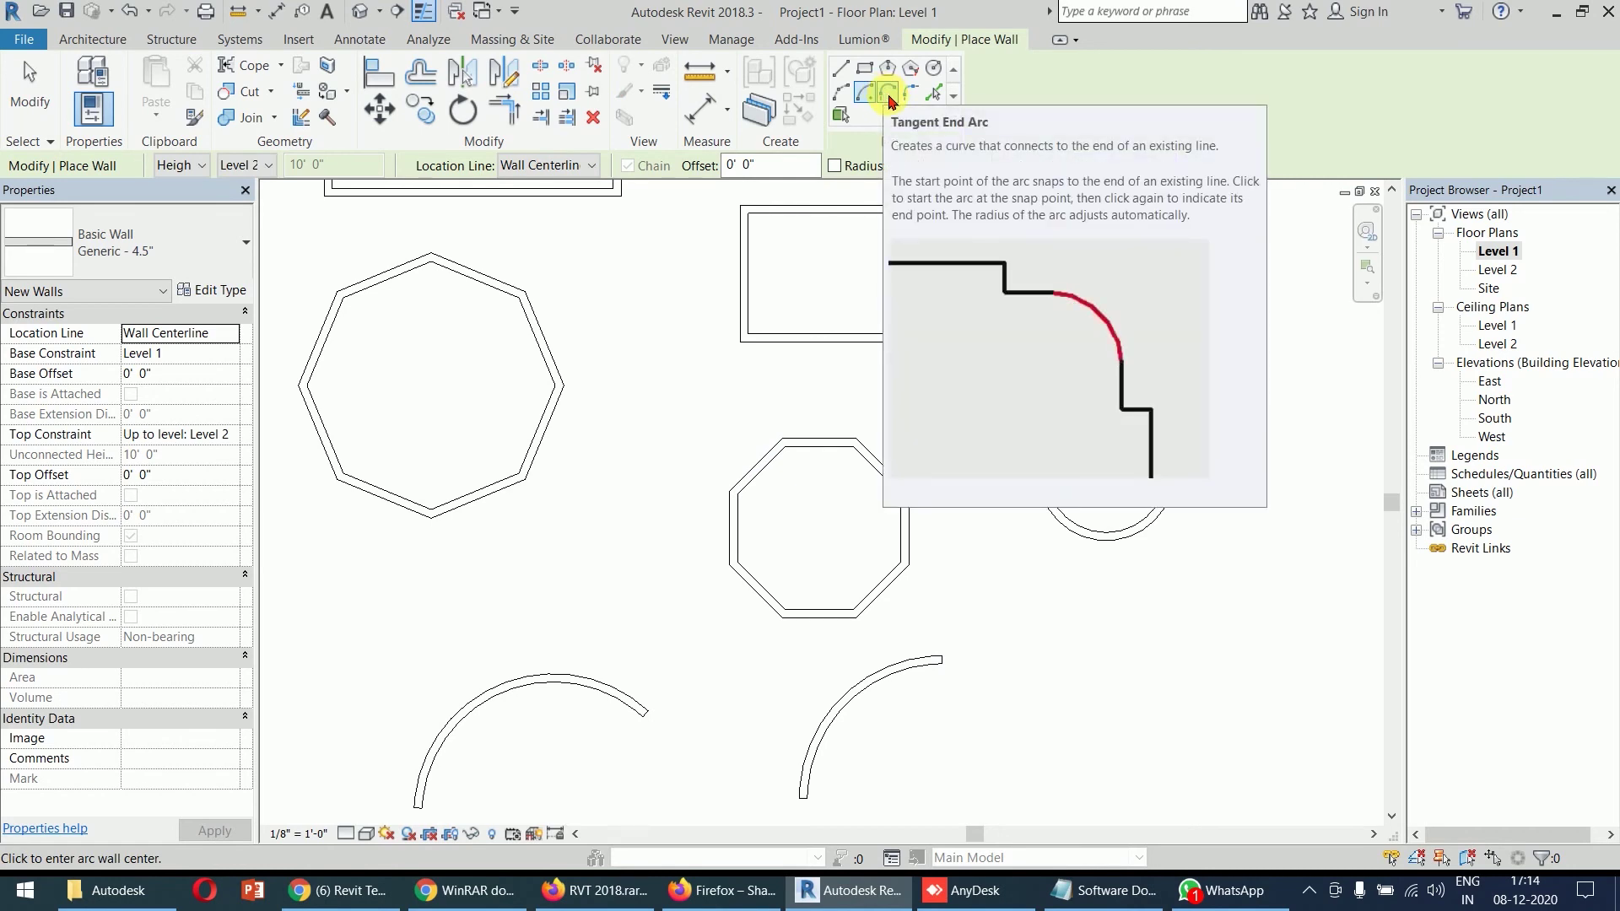
- Draw a straight horizontal wall at the upper right of the plan
{"action": "scroll", "coordinate": [1040, 393], "scroll_direction": "down", "scroll_amount": 3}
{"action": "mouse_move", "coordinate": [989, 408]}
{"action": "middle_mouse_down"}
{"action": "mouse_move", "coordinate": [932, 510]}
{"action": "mouse_move", "coordinate": [801, 560]}
{"action": "middle_mouse_up"}
{"action": "left_click", "coordinate": [840, 67]}
{"action": "left_click", "coordinate": [958, 276]}
{"action": "left_click", "coordinate": [1130, 278]}
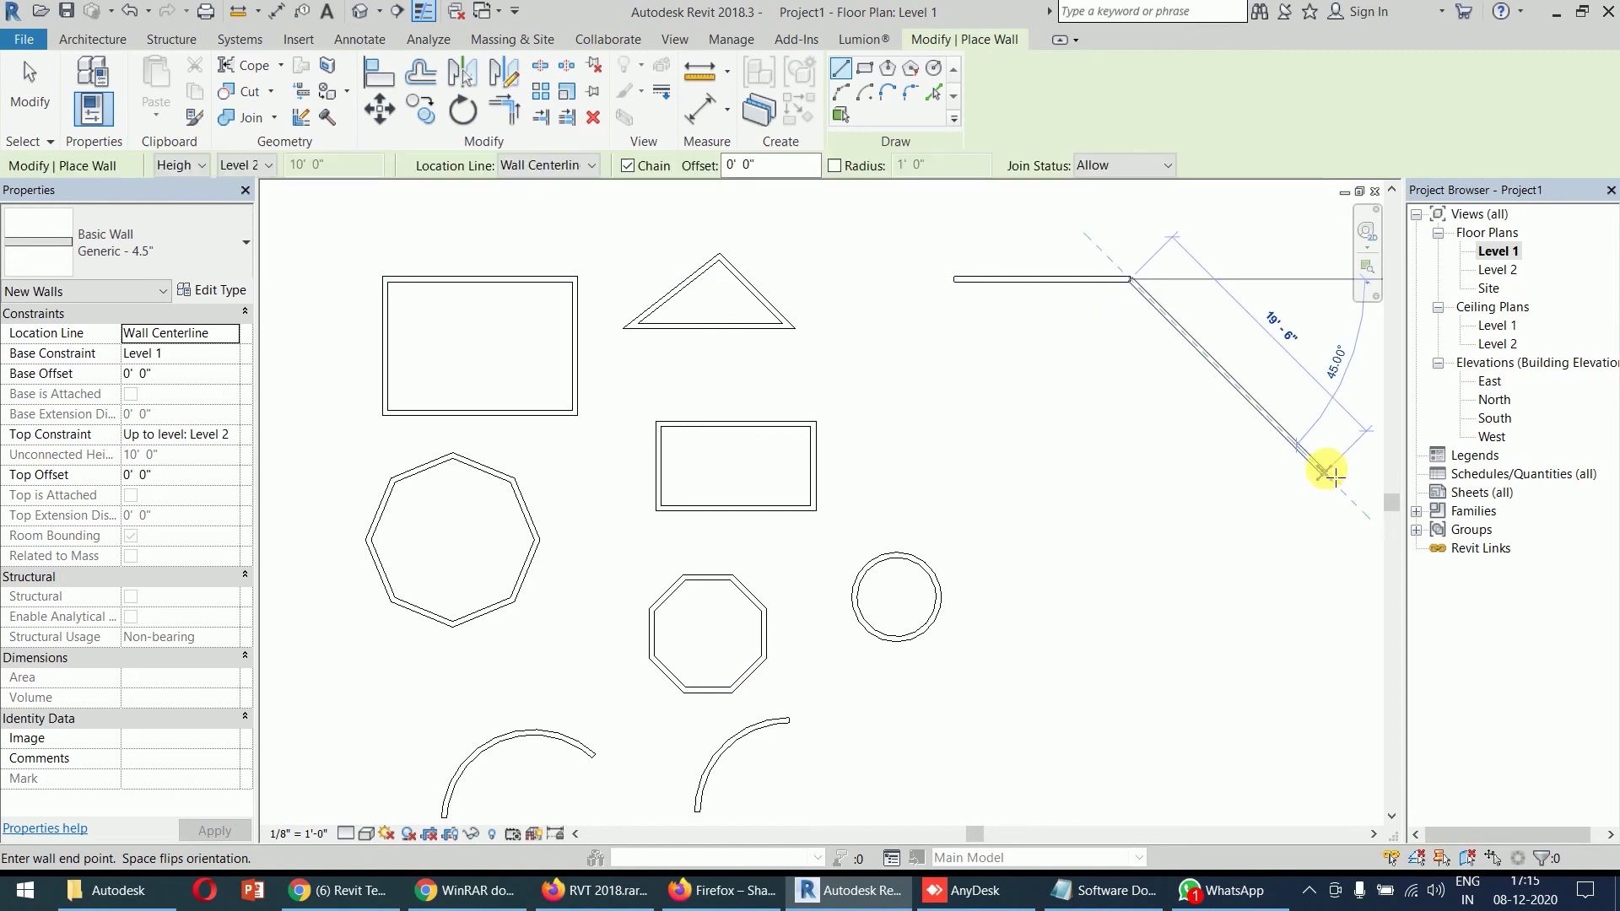
{"action": "key", "text": "Escape"}
{"action": "key", "text": "Escape"}
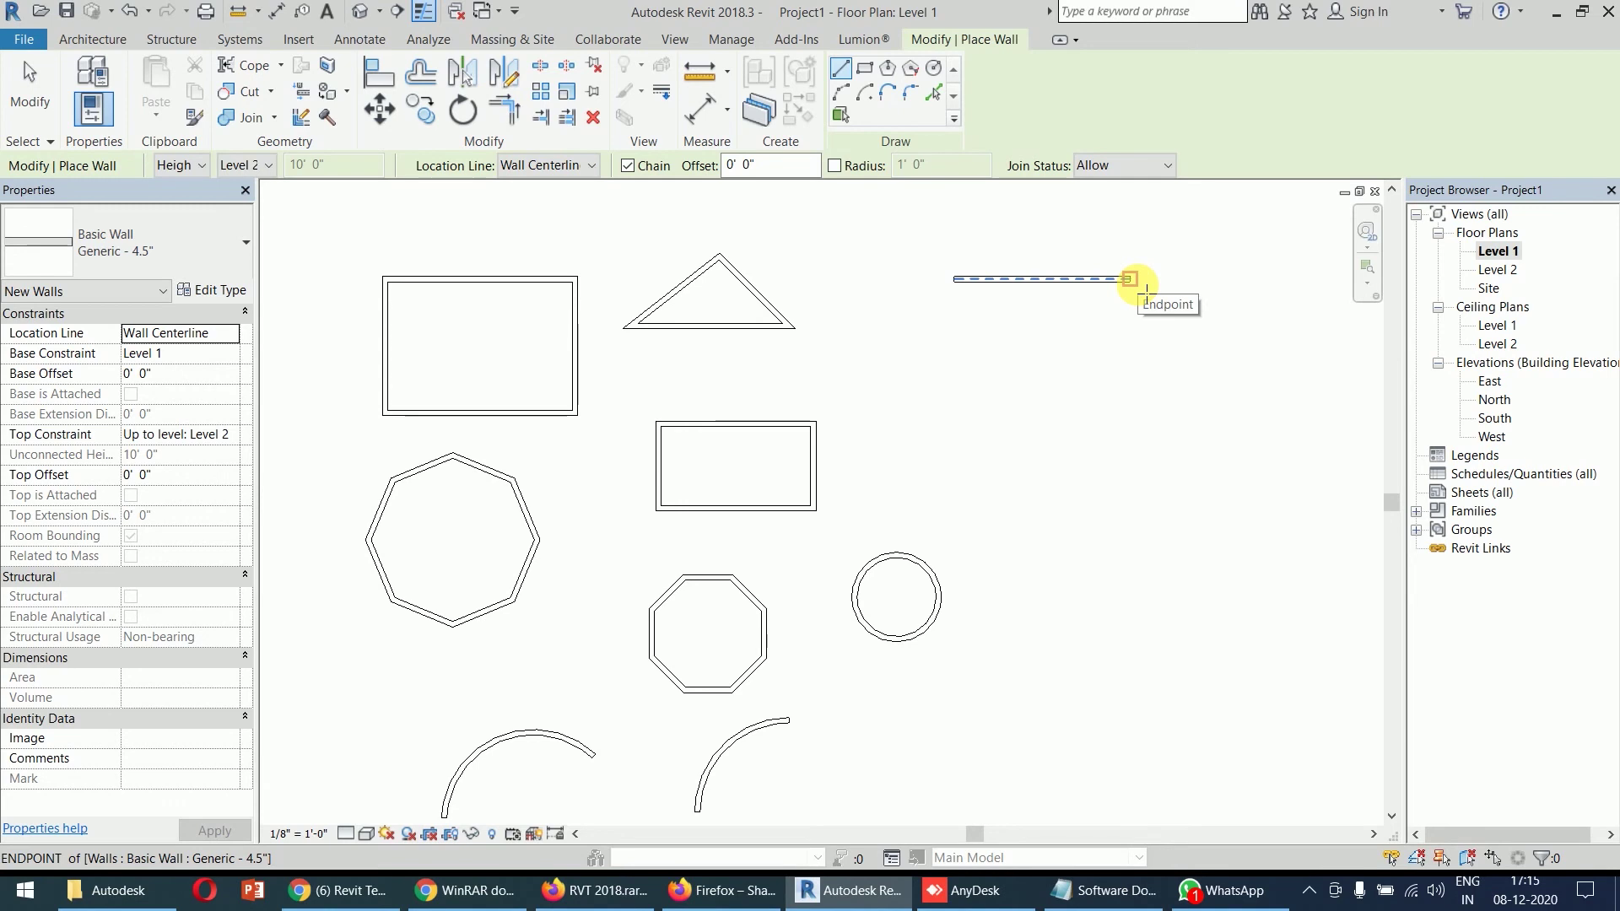
- Add a tangent end arc wall curving down from the straight wall's right end
{"action": "left_click", "coordinate": [887, 100]}
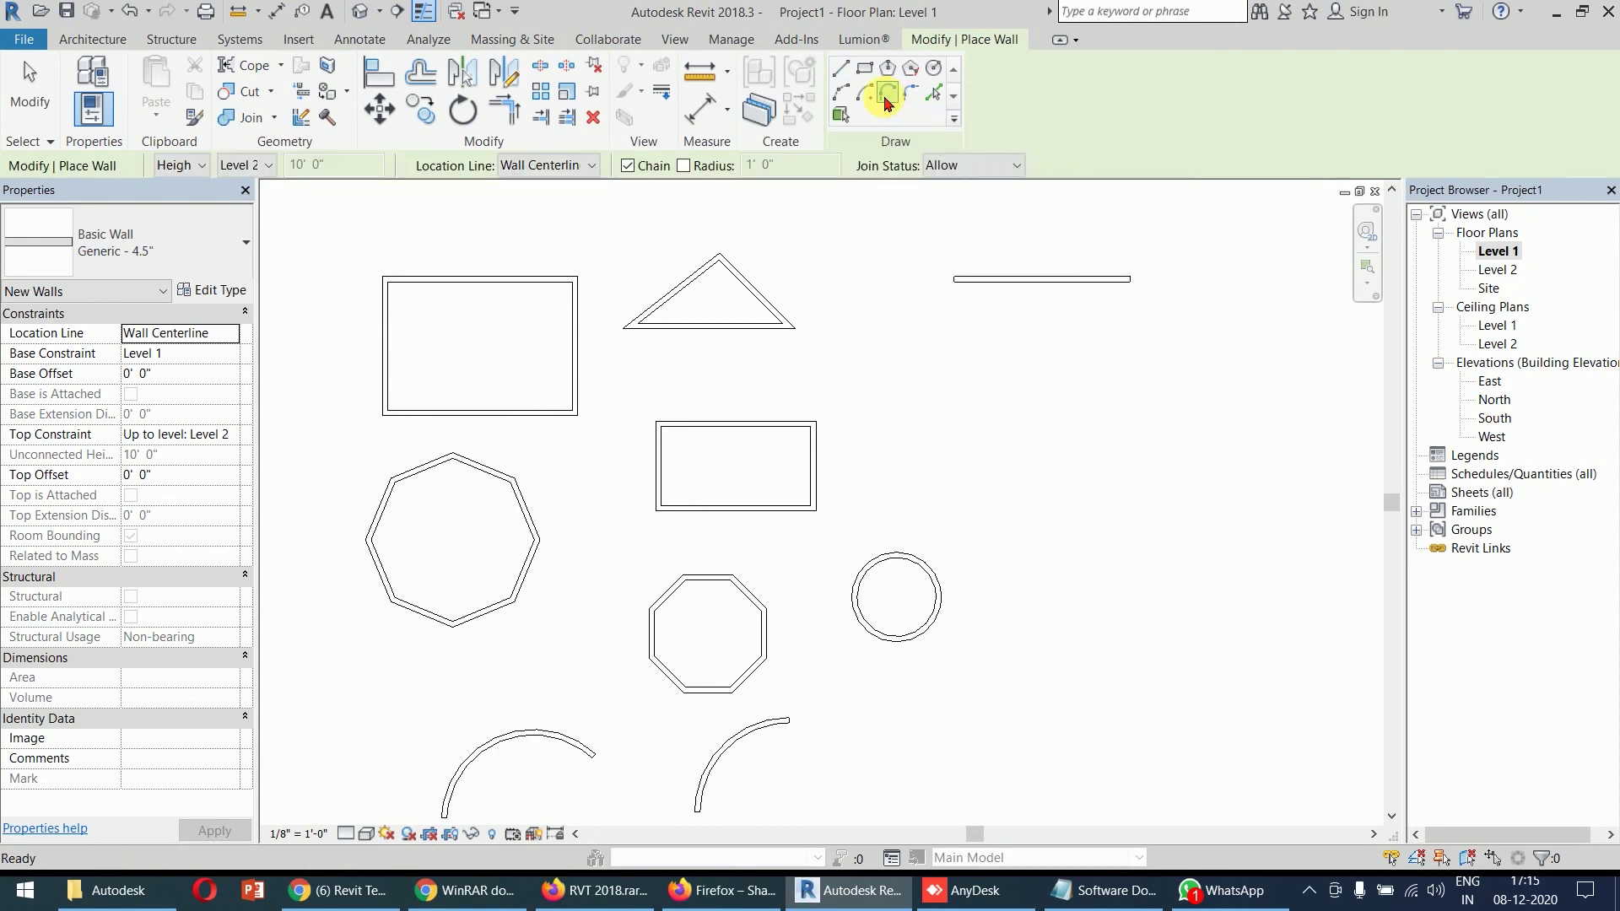
{"action": "left_click", "coordinate": [1141, 290]}
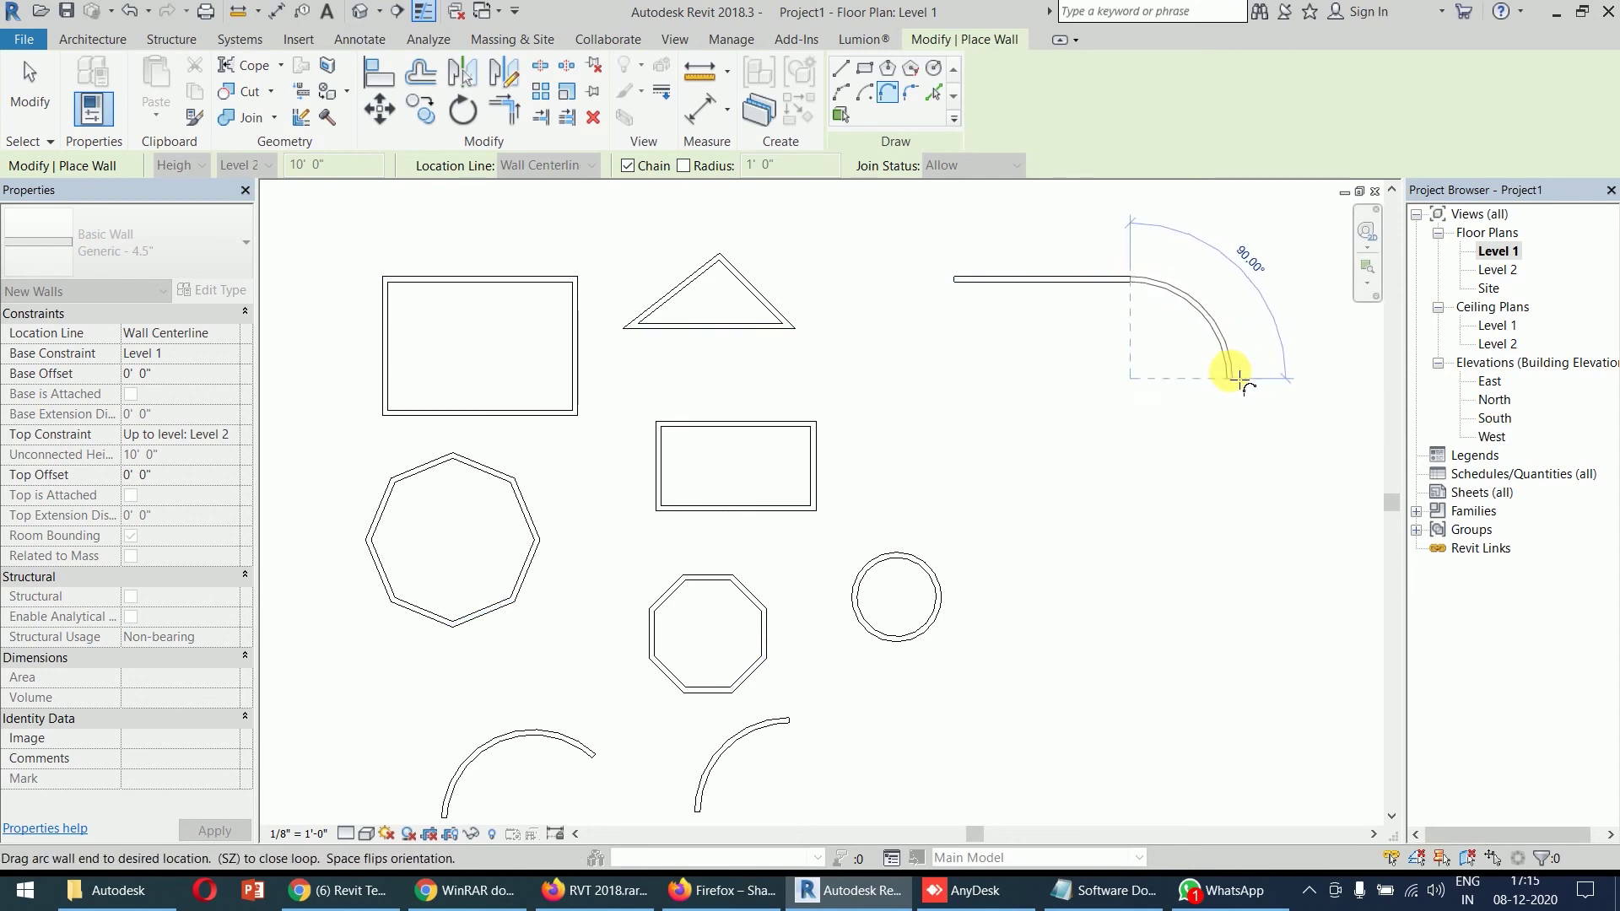
{"action": "left_click", "coordinate": [1256, 356]}
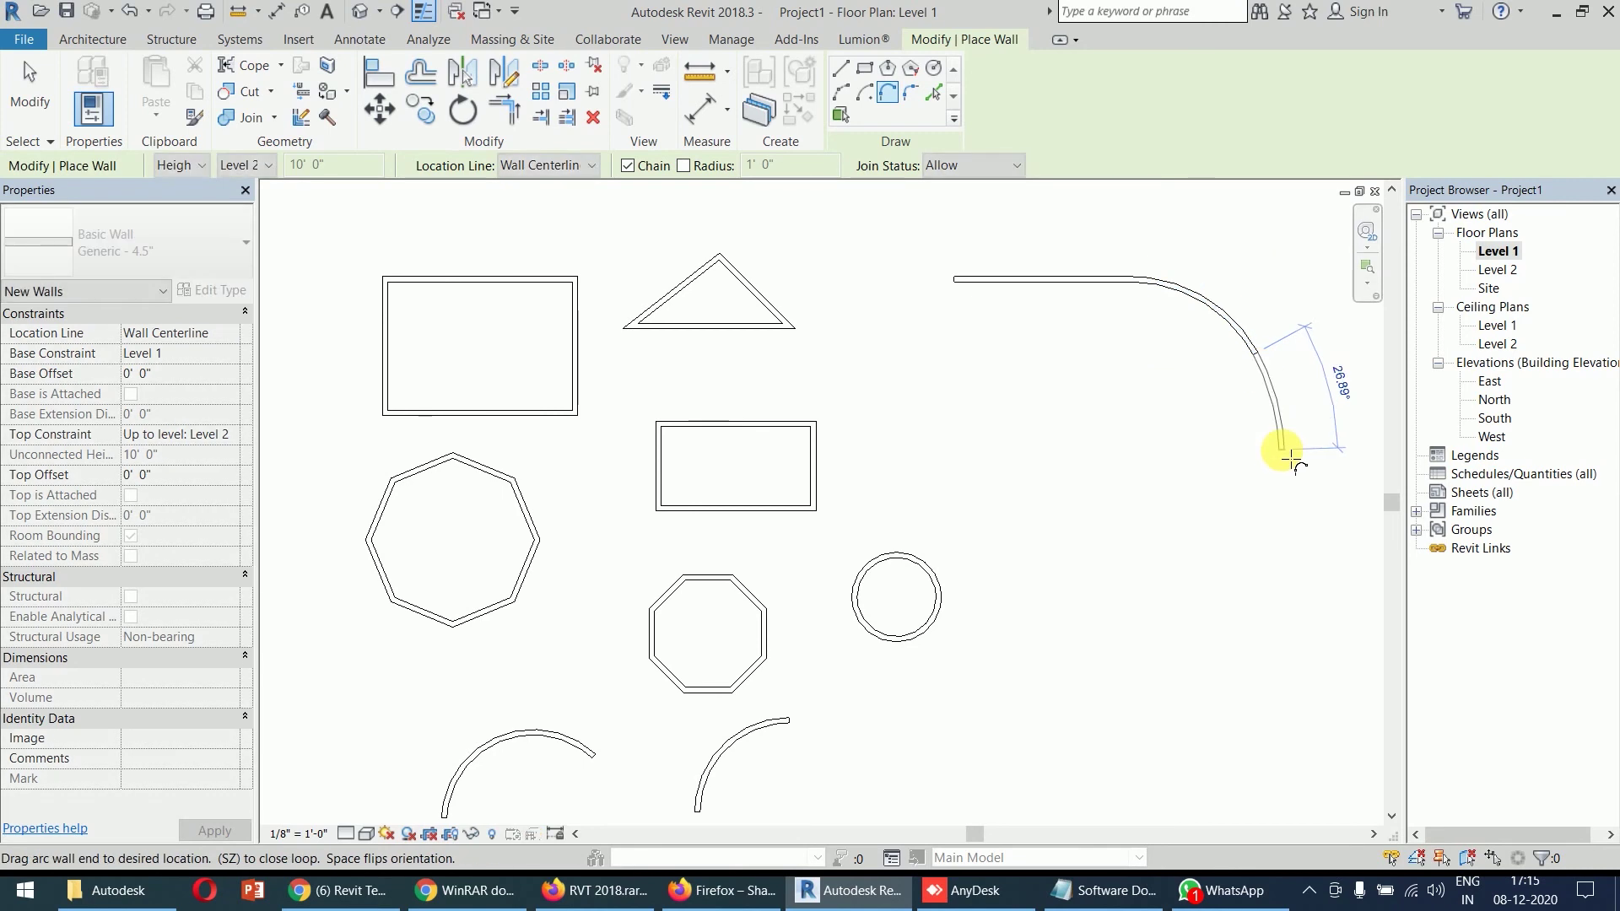
{"action": "key", "text": "Escape"}
{"action": "key", "text": "Escape"}
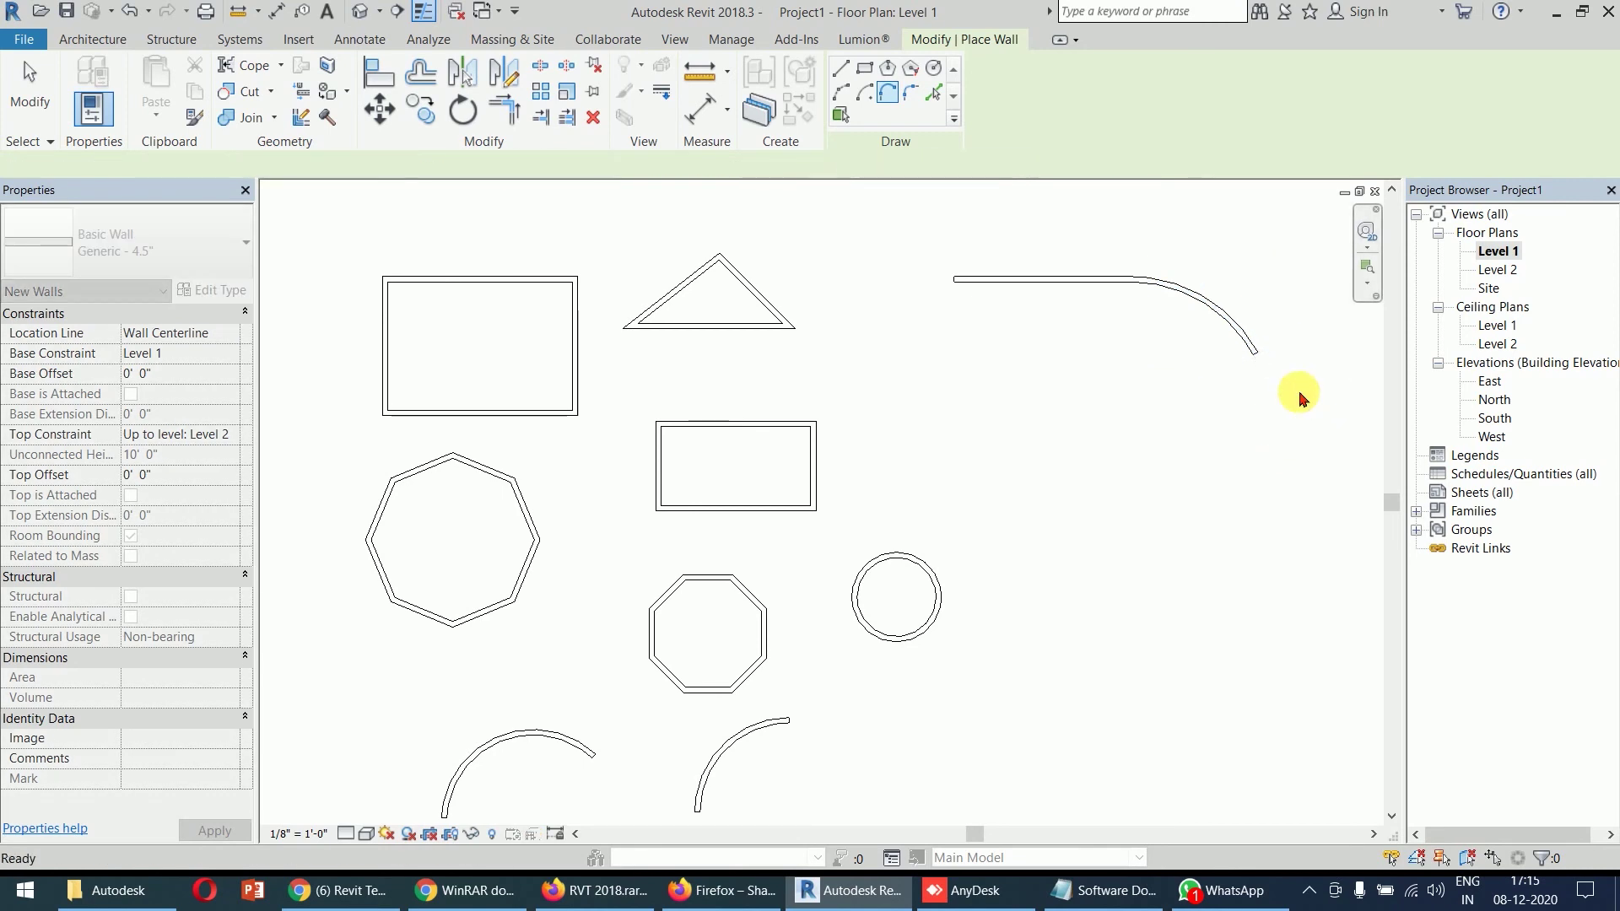
{"action": "scroll", "coordinate": [1236, 270], "scroll_direction": "up", "scroll_amount": 3}
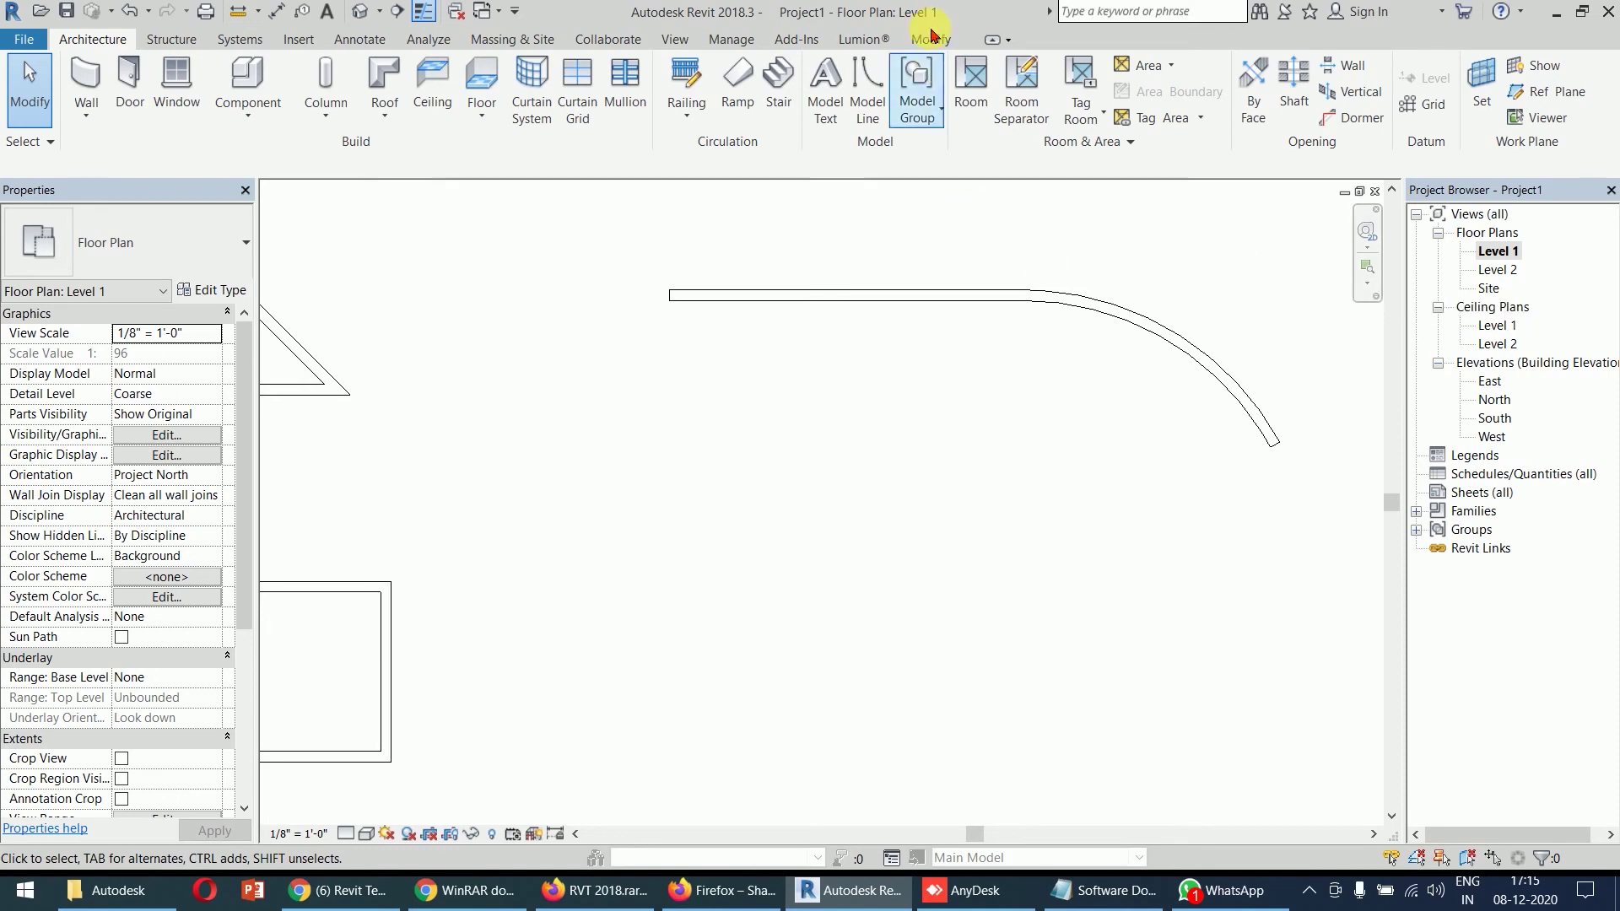
{"action": "left_click", "coordinate": [86, 84]}
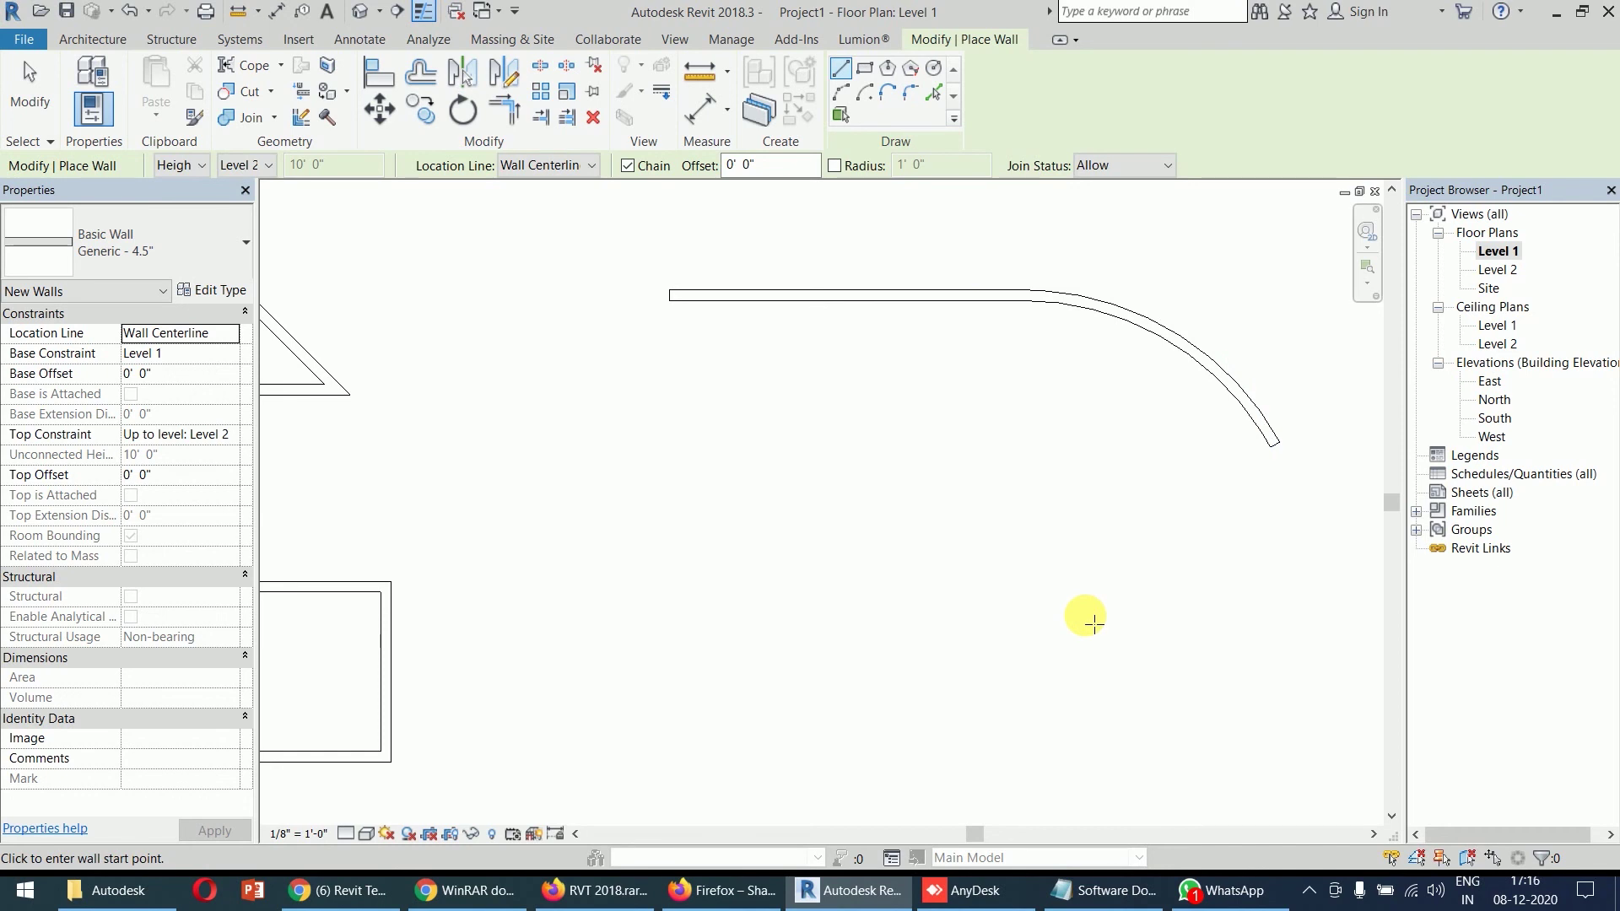
{"action": "key", "text": "Escape"}
{"action": "key", "text": "Escape"}
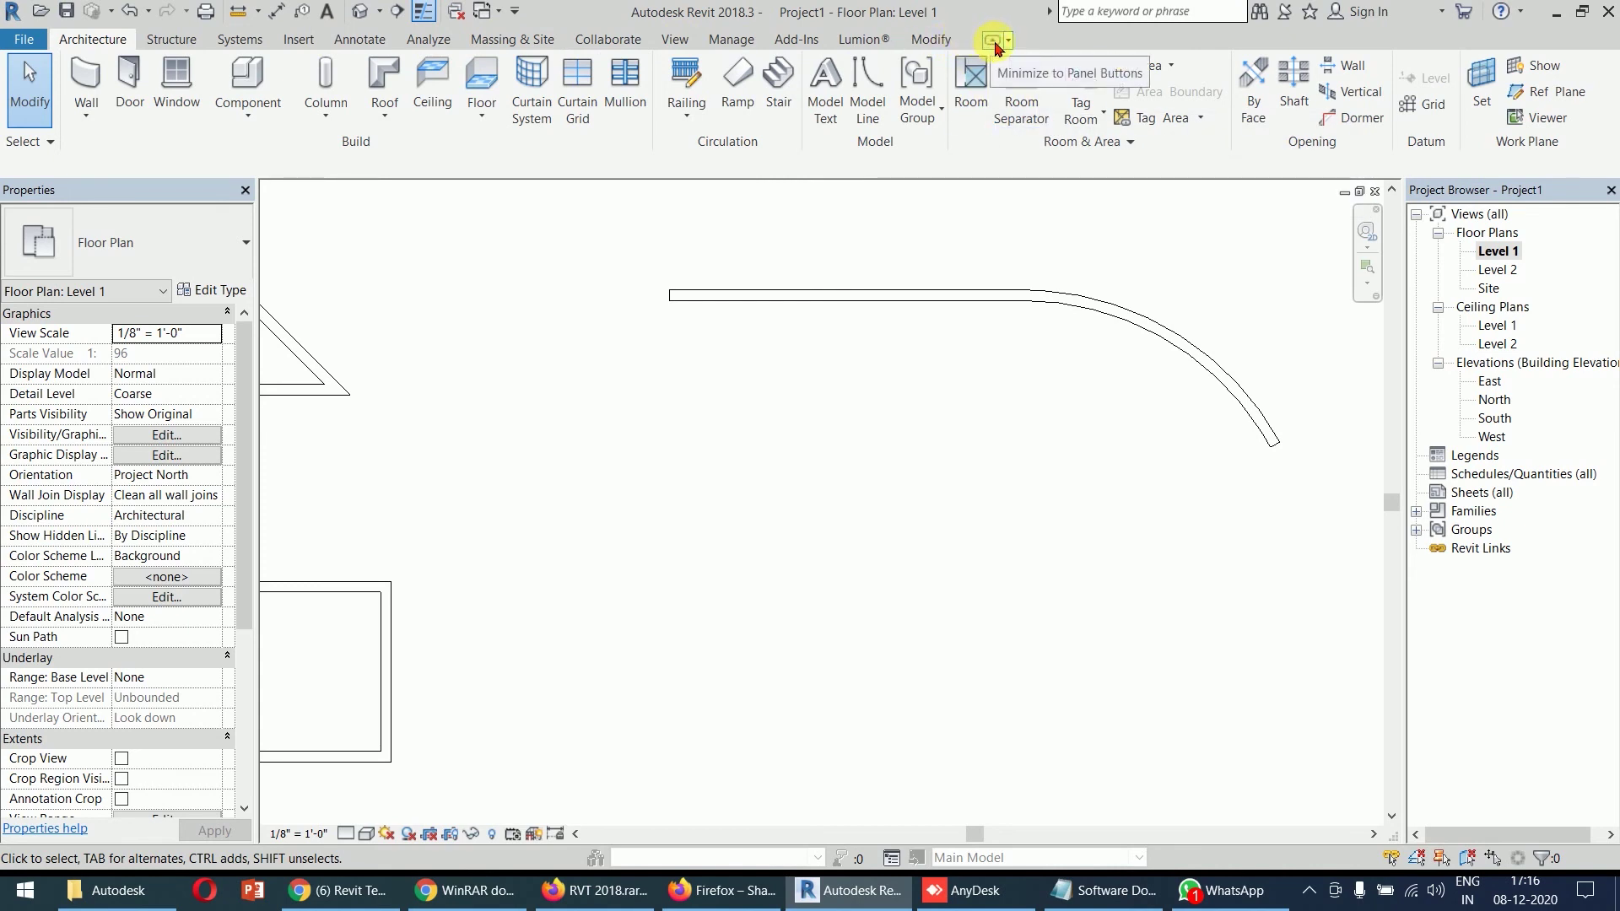
{"action": "left_click", "coordinate": [993, 41]}
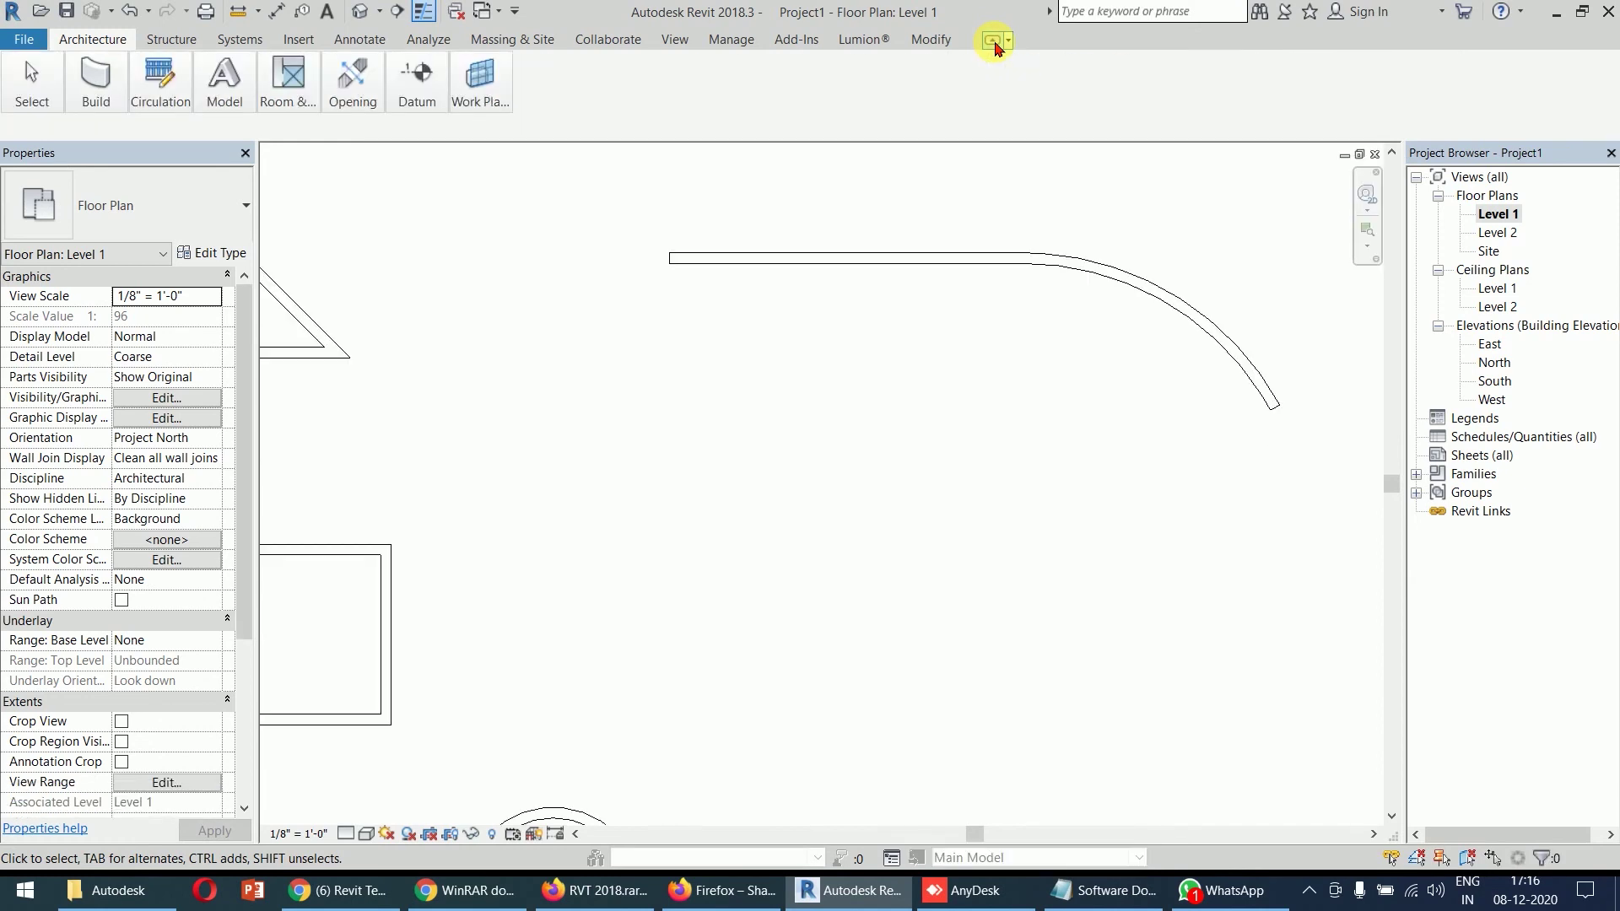
{"action": "left_click", "coordinate": [995, 42]}
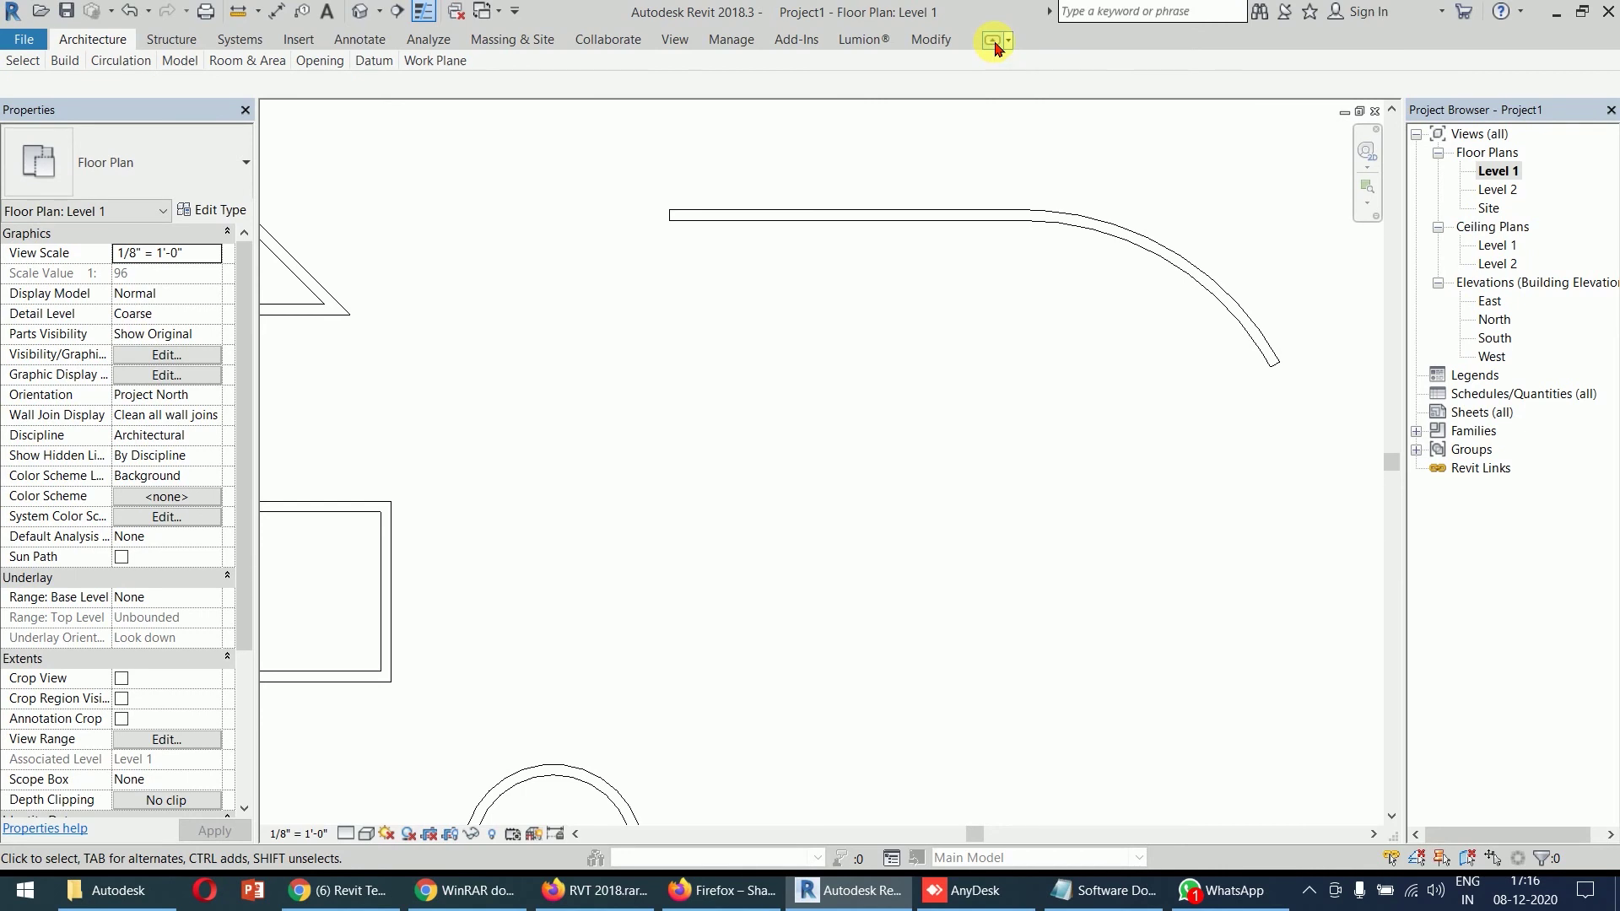
{"action": "left_click", "coordinate": [995, 42]}
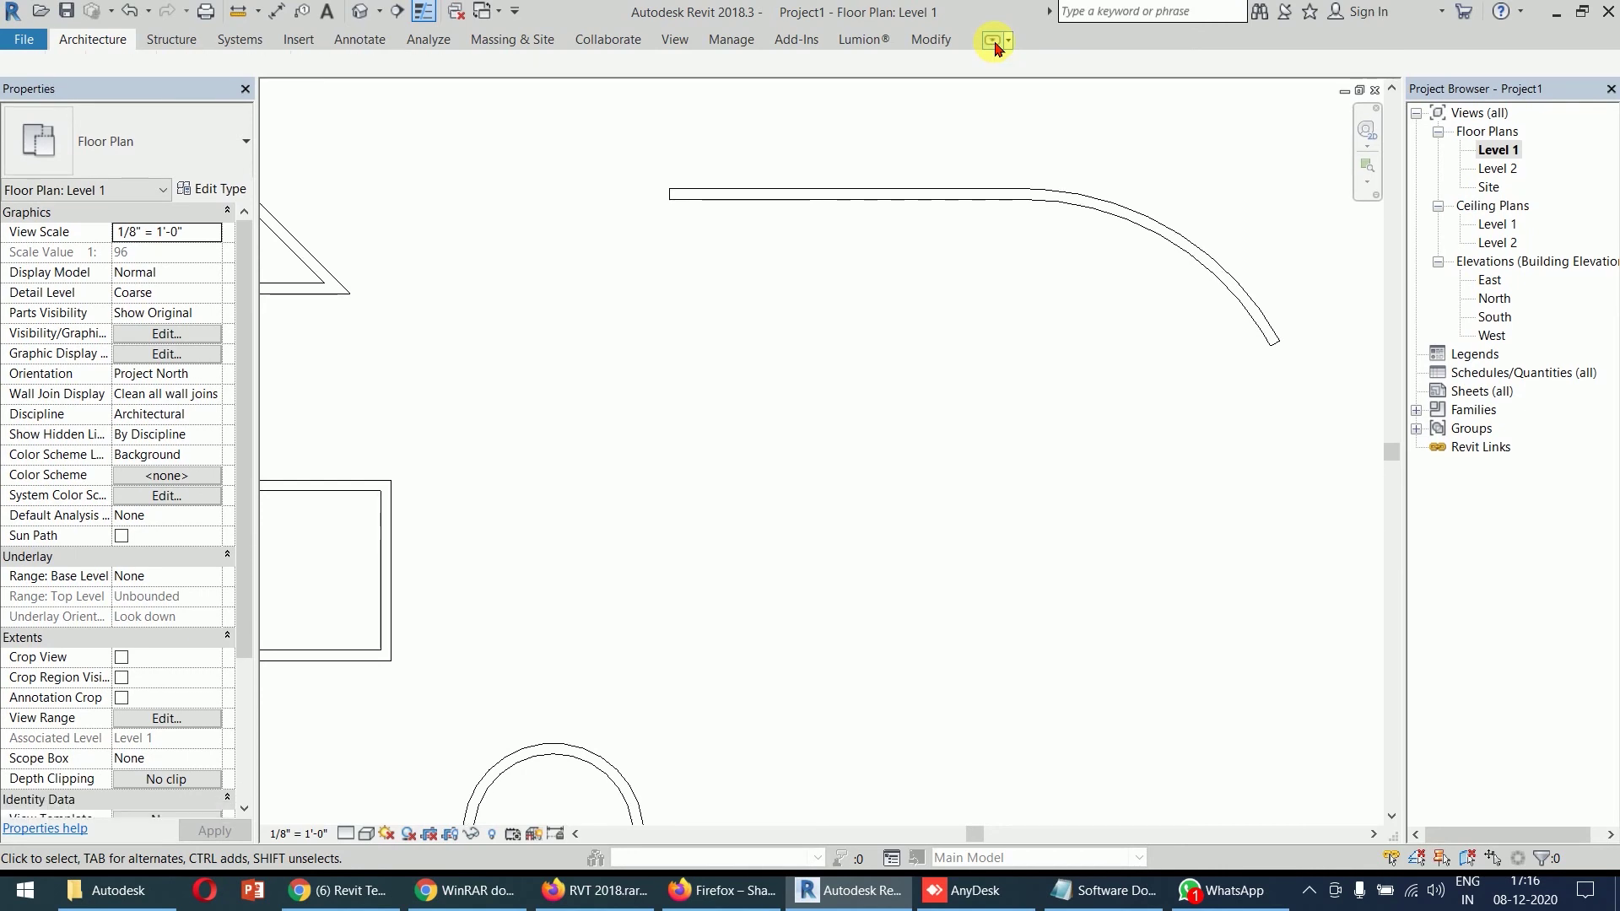
{"action": "left_click", "coordinate": [994, 42]}
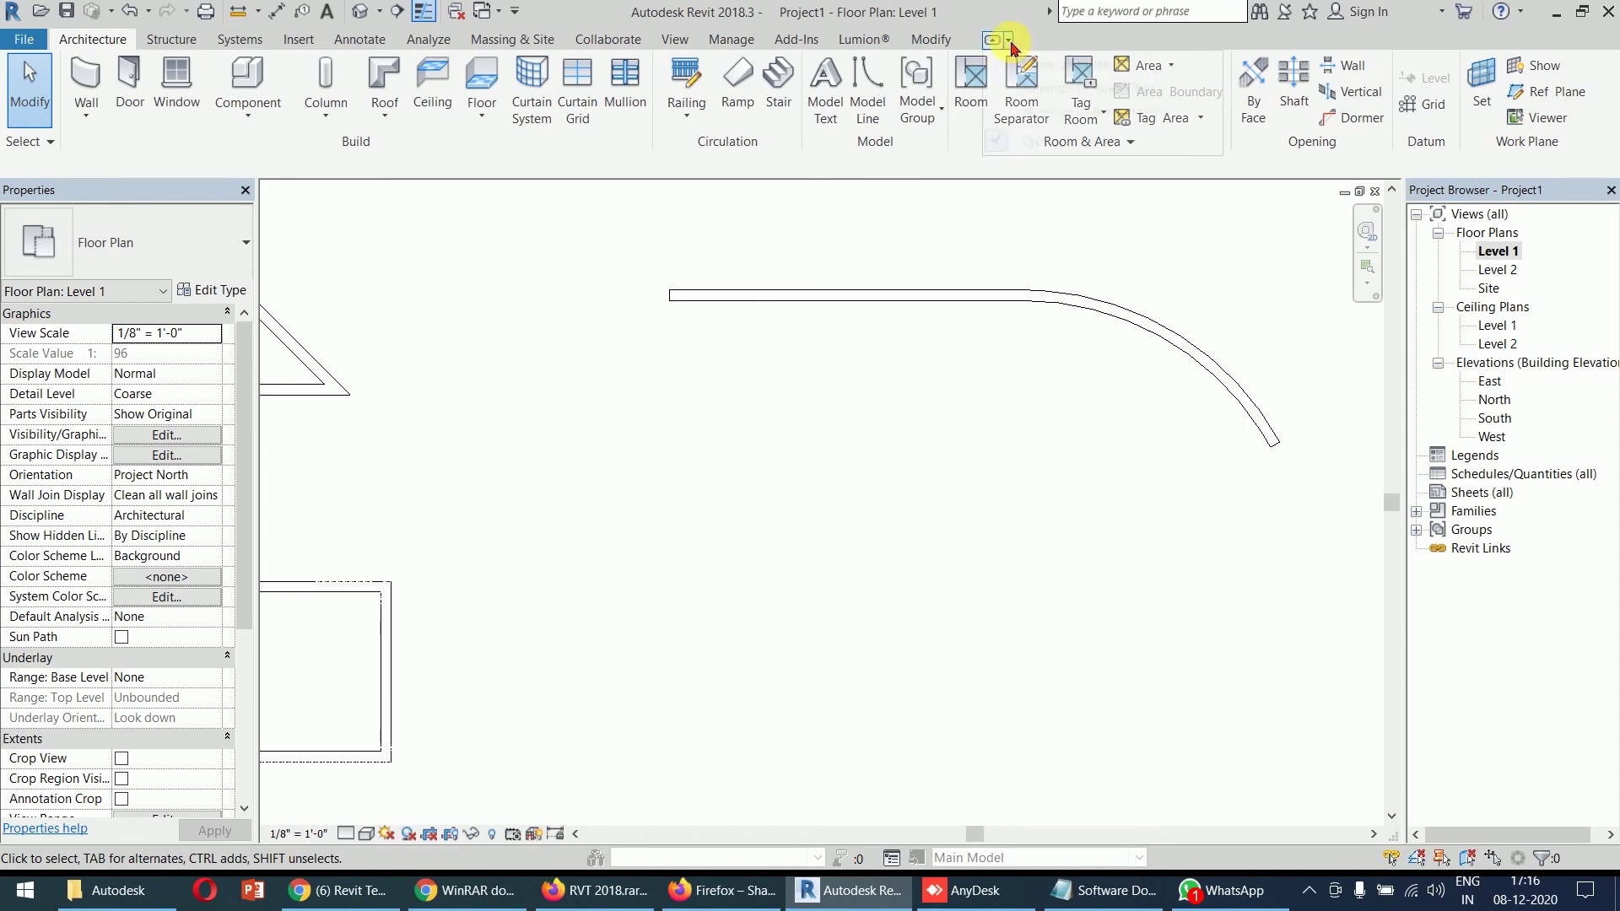
{"action": "left_click", "coordinate": [1009, 41]}
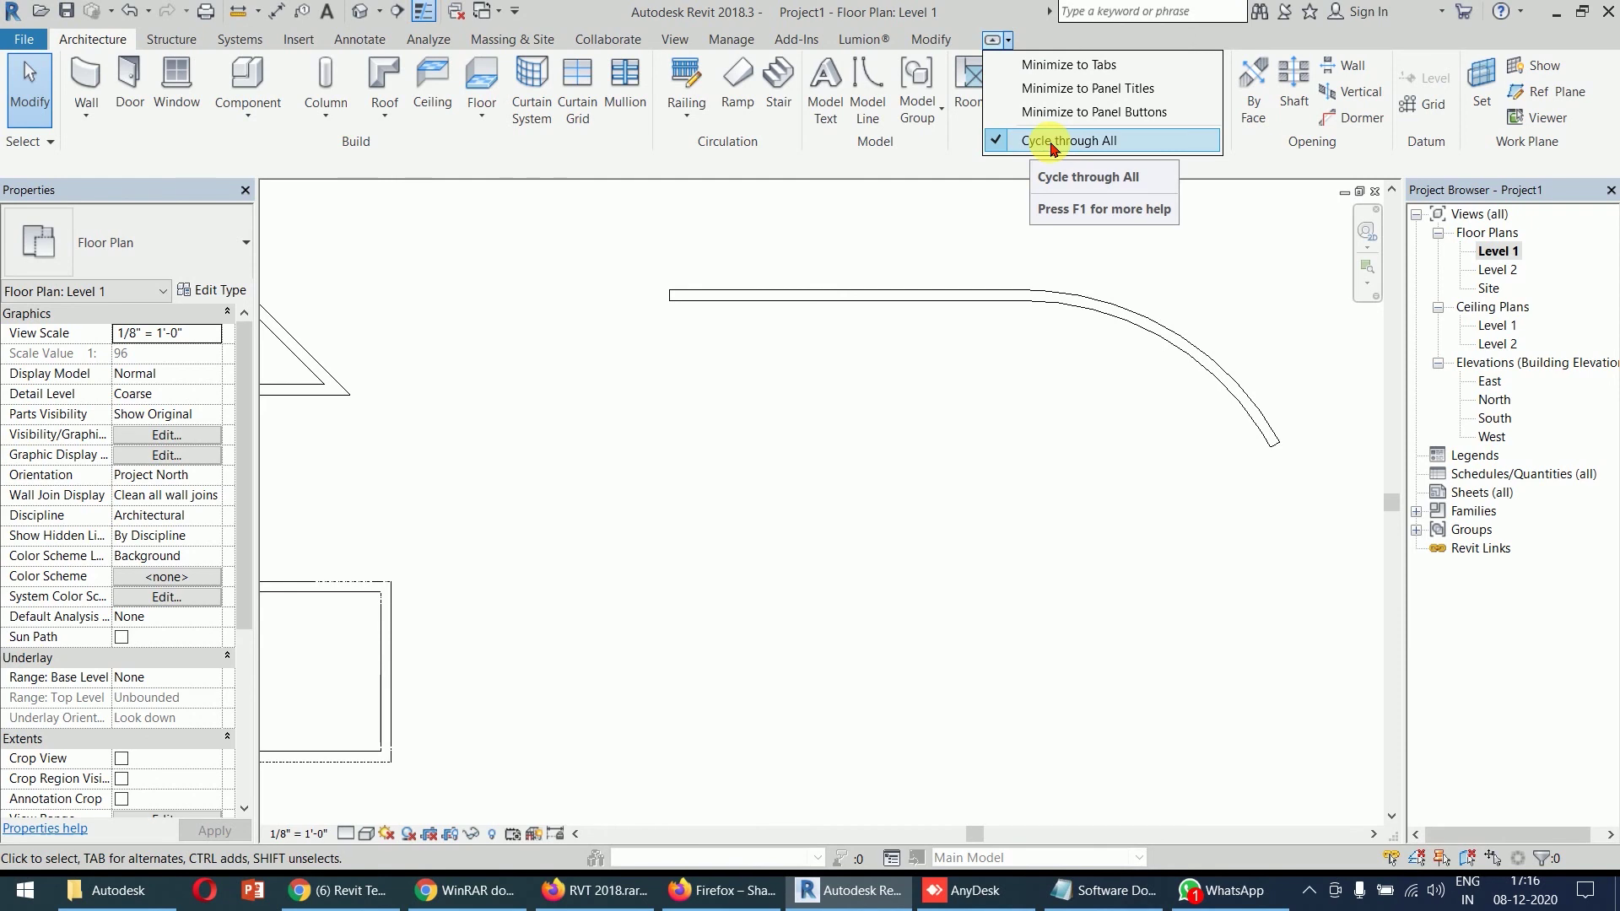
{"action": "left_click", "coordinate": [1050, 65]}
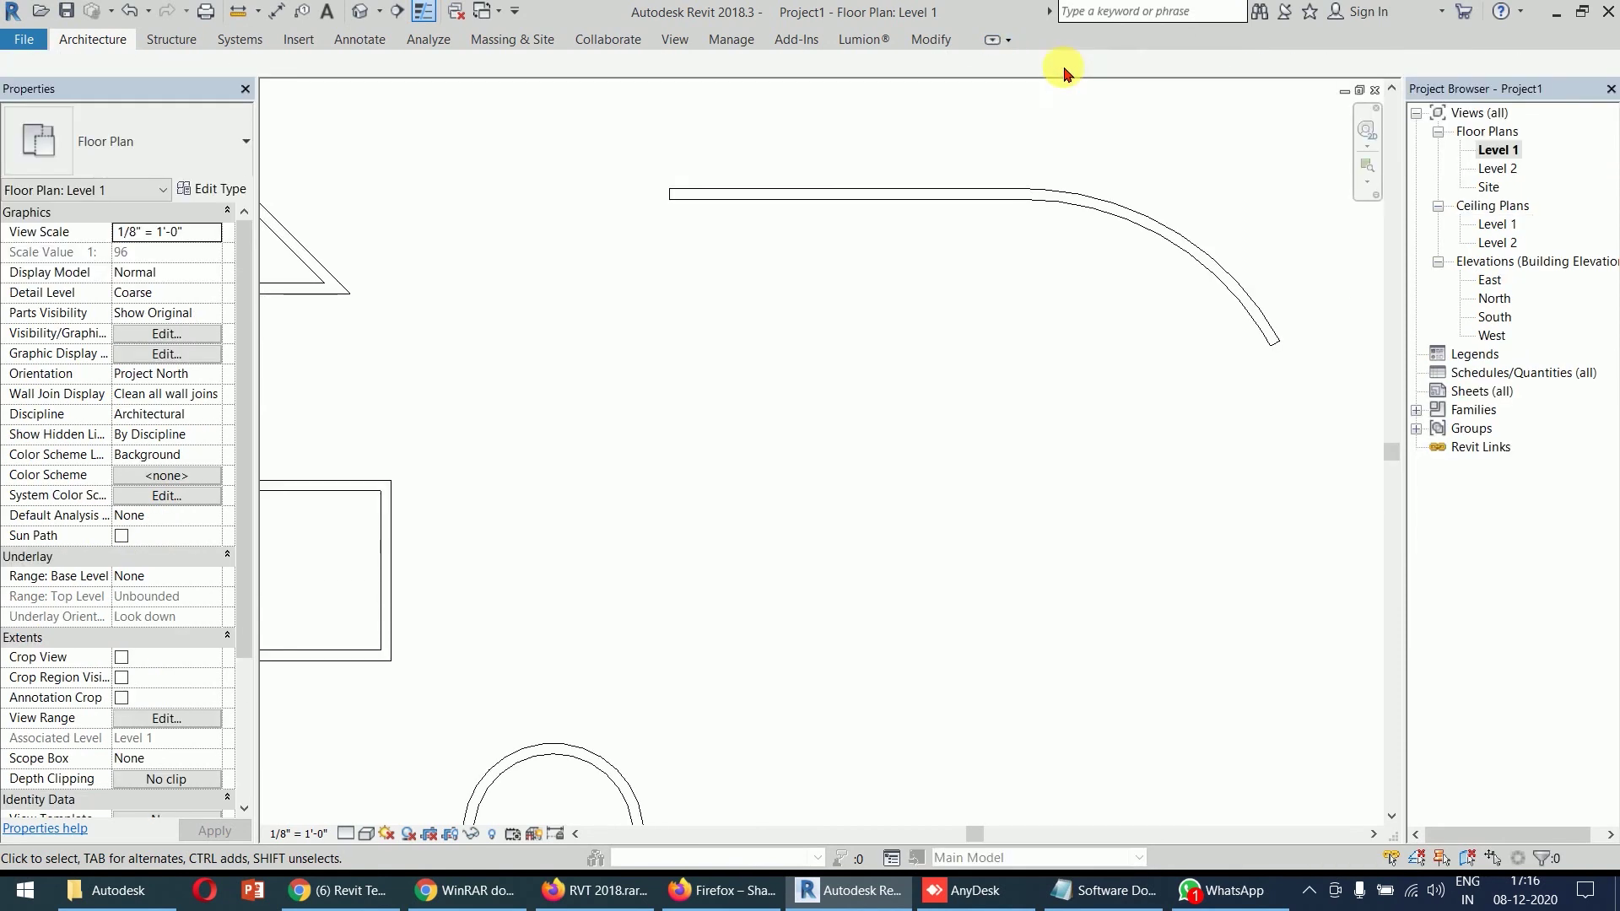
{"action": "left_click", "coordinate": [1009, 42]}
{"action": "left_click", "coordinate": [1056, 85]}
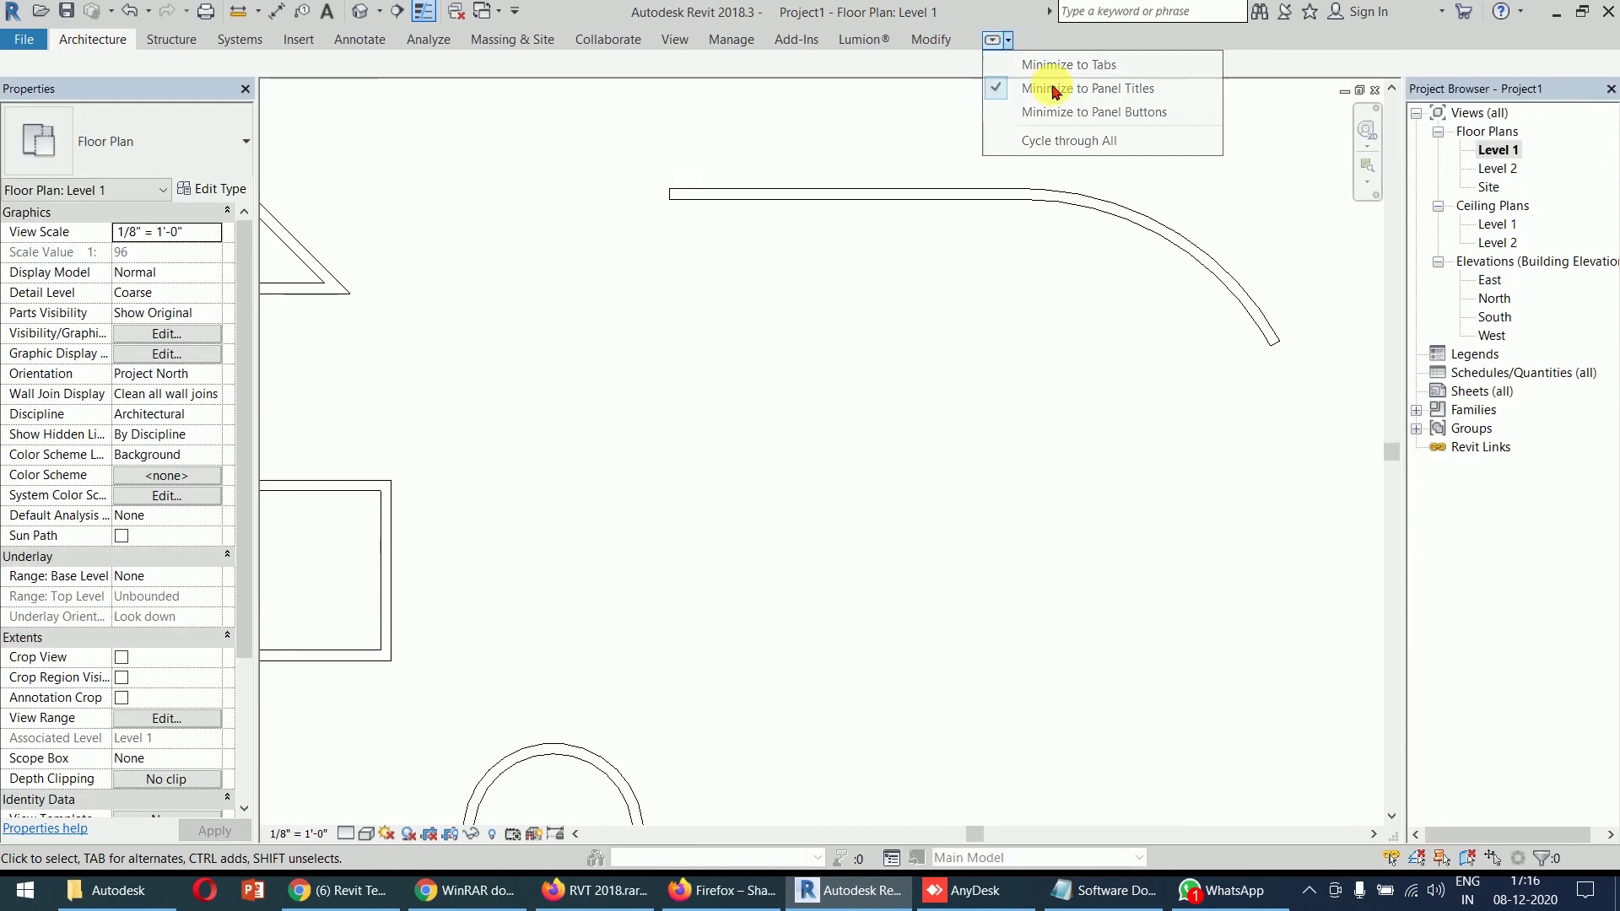
{"action": "left_click", "coordinate": [1009, 41]}
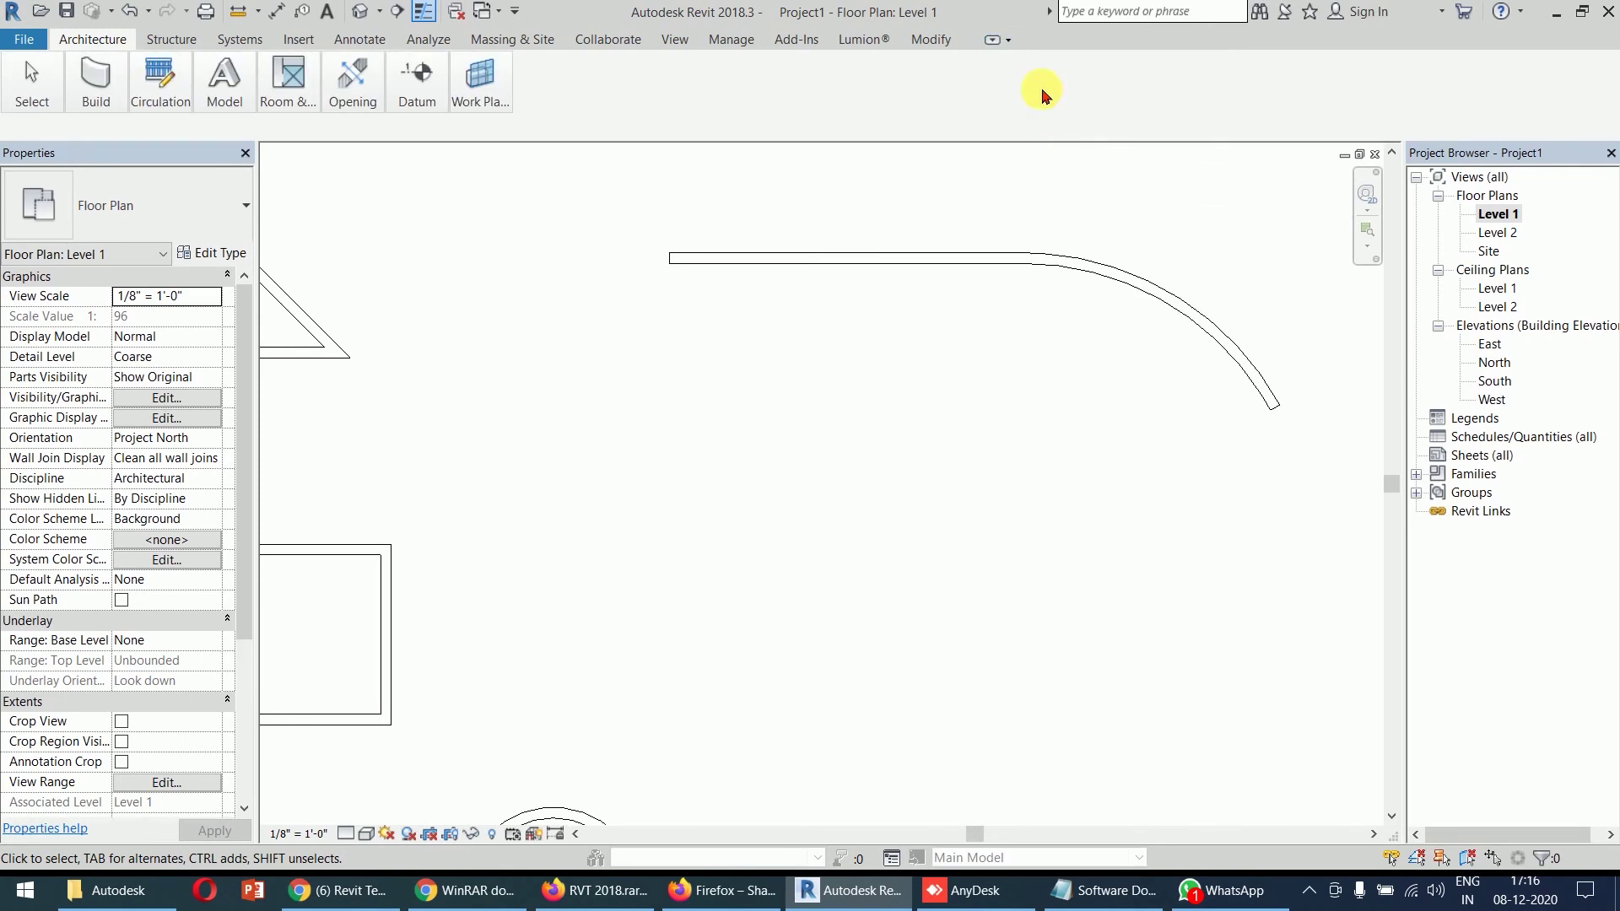
{"action": "left_click", "coordinate": [1006, 40]}
{"action": "left_click", "coordinate": [1070, 142]}
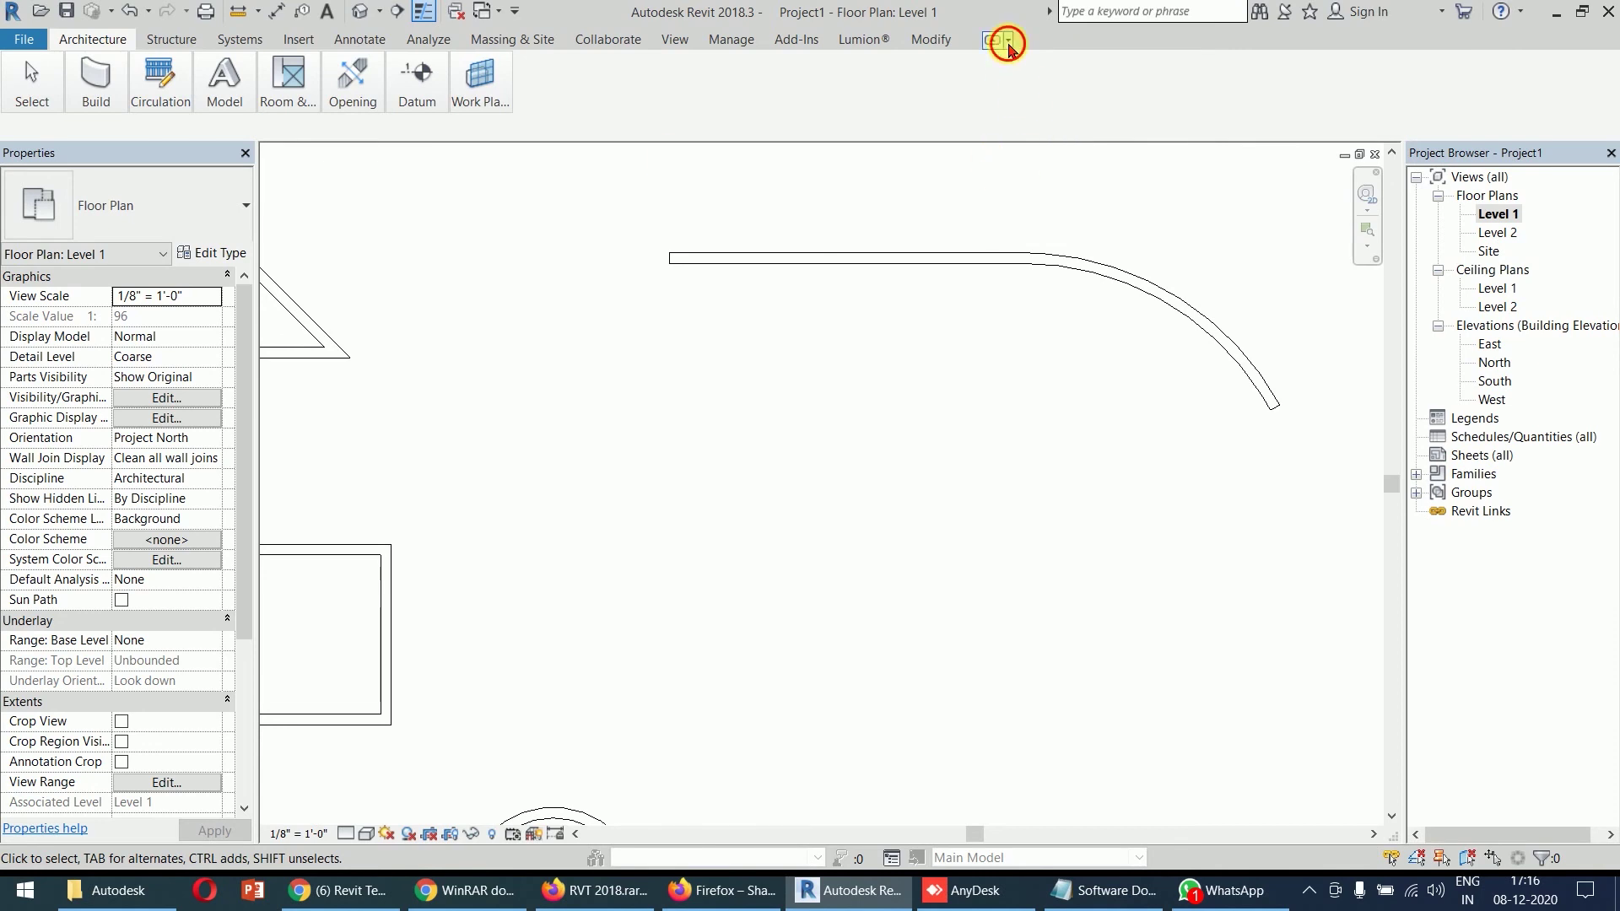
{"action": "left_click", "coordinate": [1007, 40]}
{"action": "left_click", "coordinate": [1046, 140]}
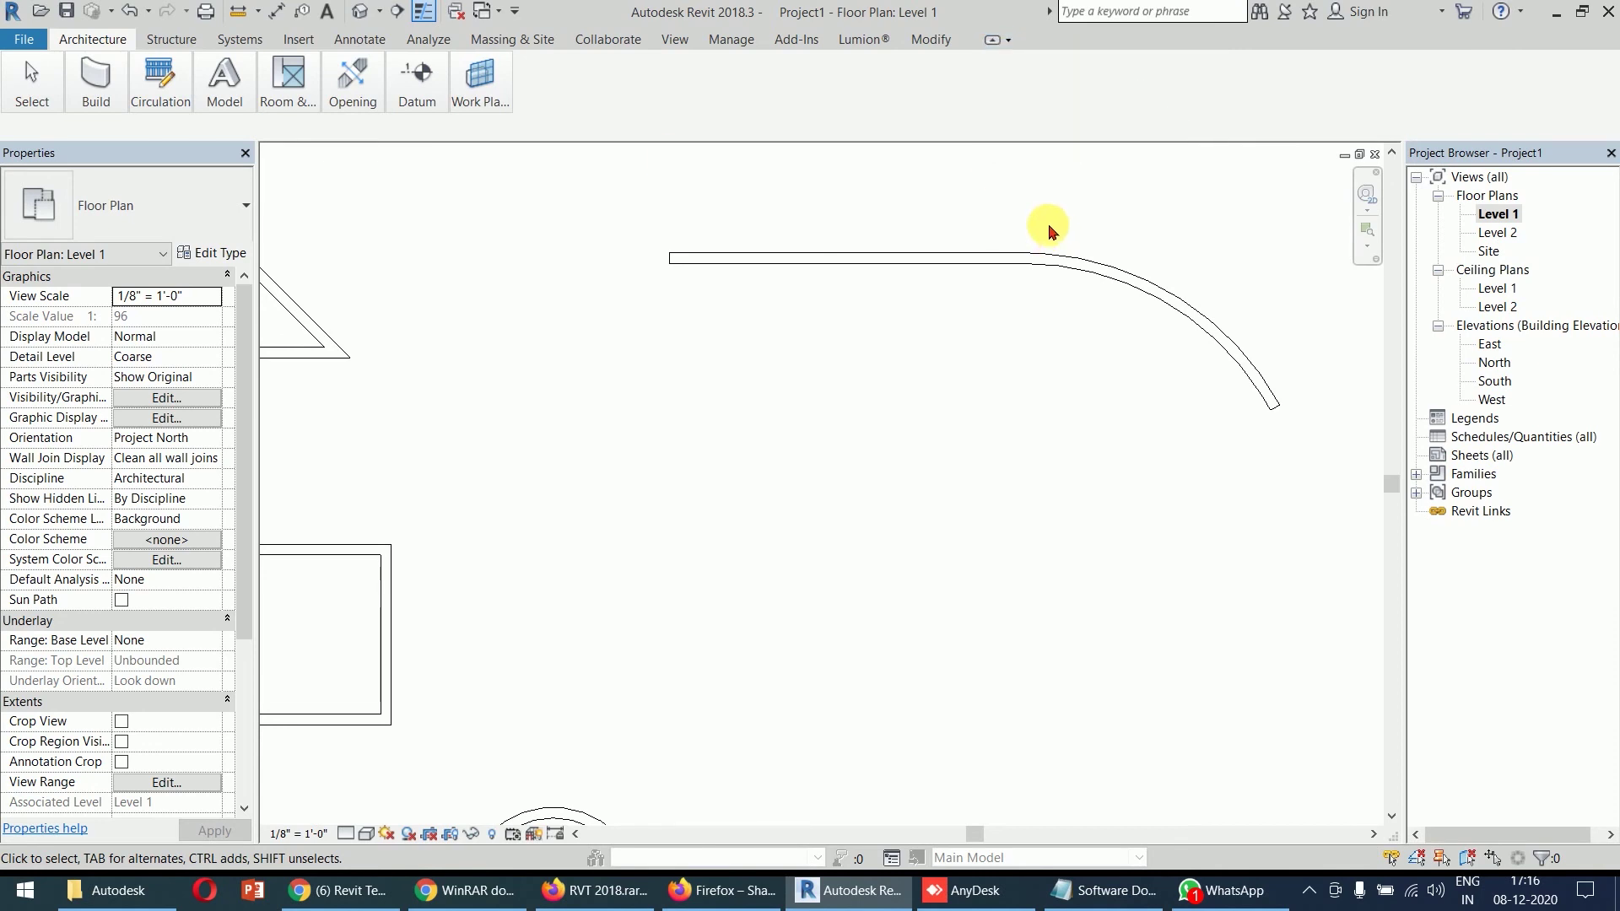
{"action": "left_click", "coordinate": [993, 42]}
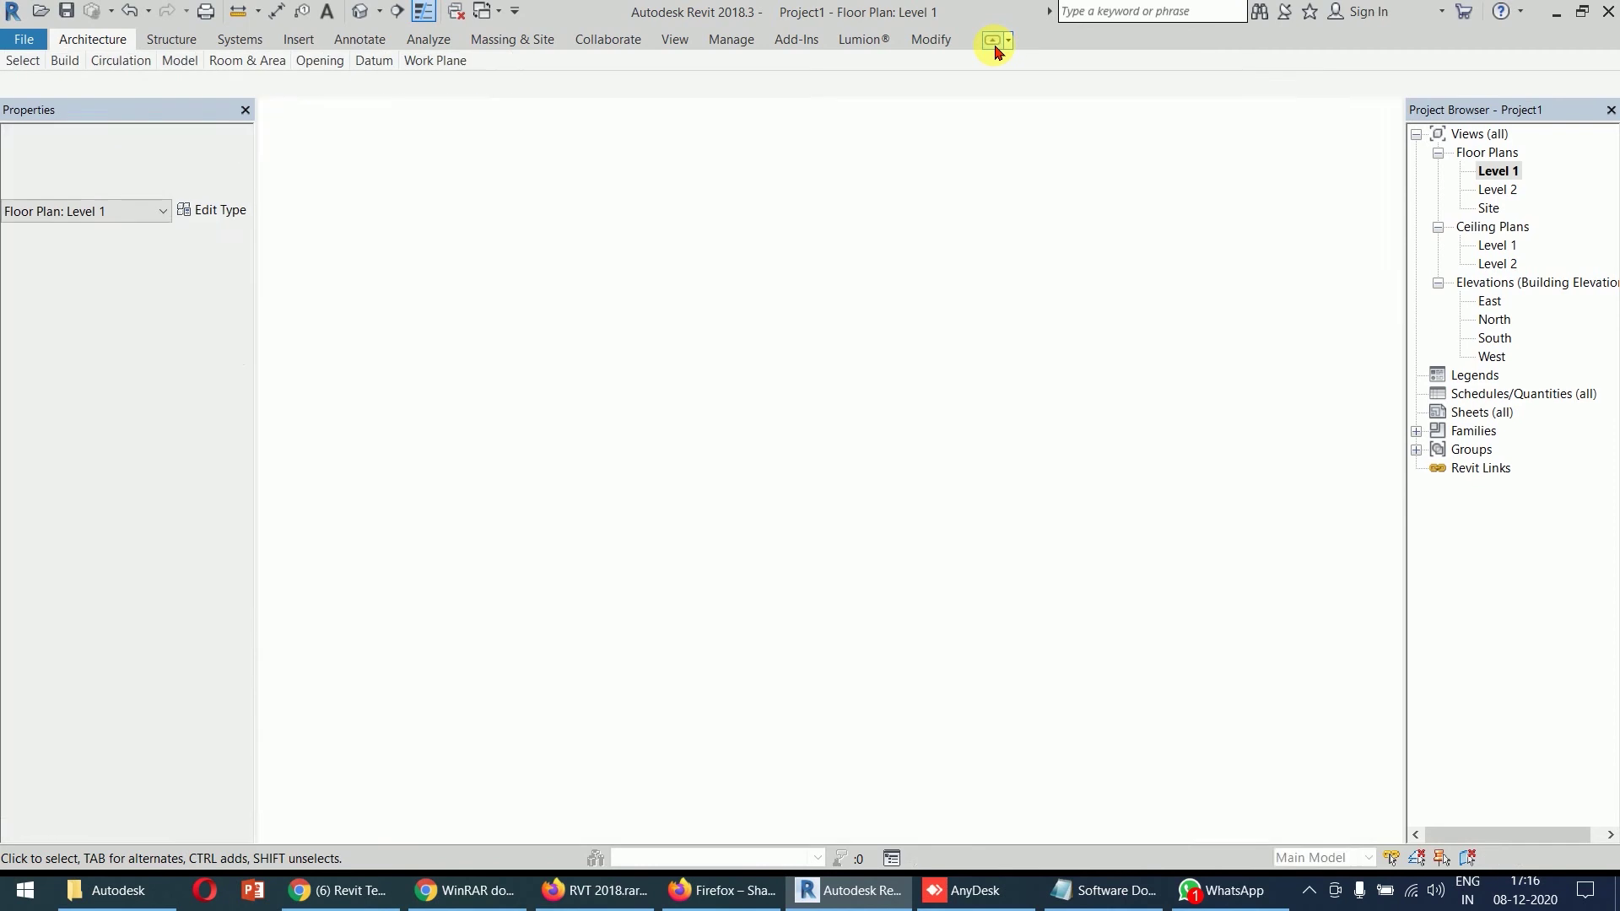
{"action": "left_click", "coordinate": [994, 42]}
{"action": "left_click", "coordinate": [994, 42]}
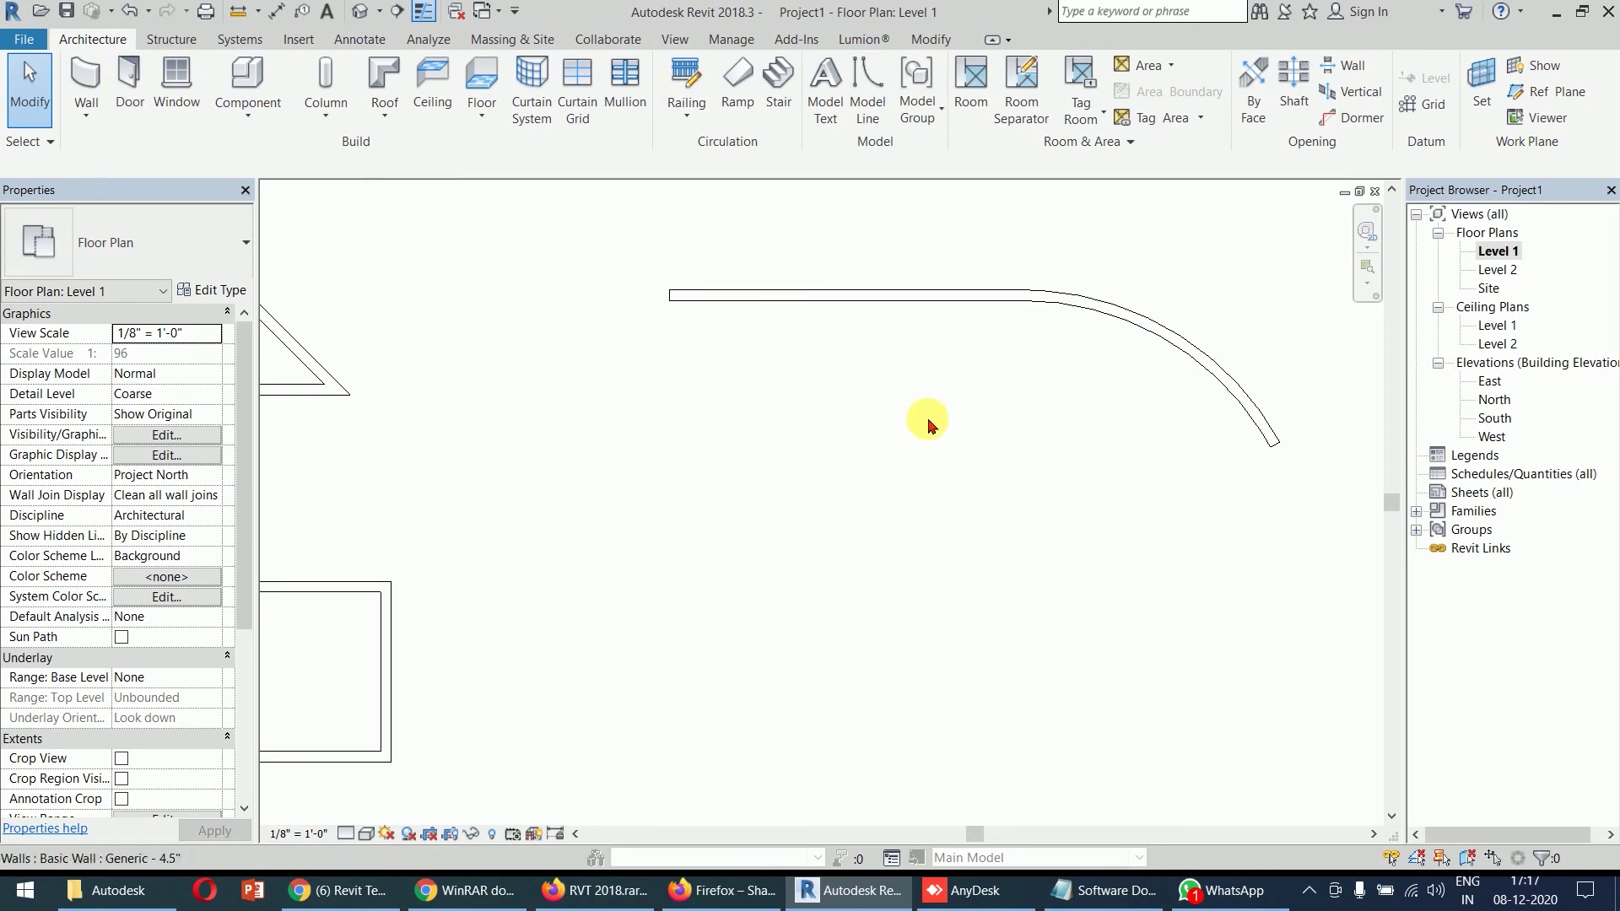
- Start the Wall tool in Fillet Arc mode and zoom in on the middle rectangle
{"action": "scroll", "coordinate": [928, 424], "scroll_direction": "down", "scroll_amount": 2}
{"action": "middle_click_drag", "start_coordinate": [925, 423], "coordinate": [832, 329]}
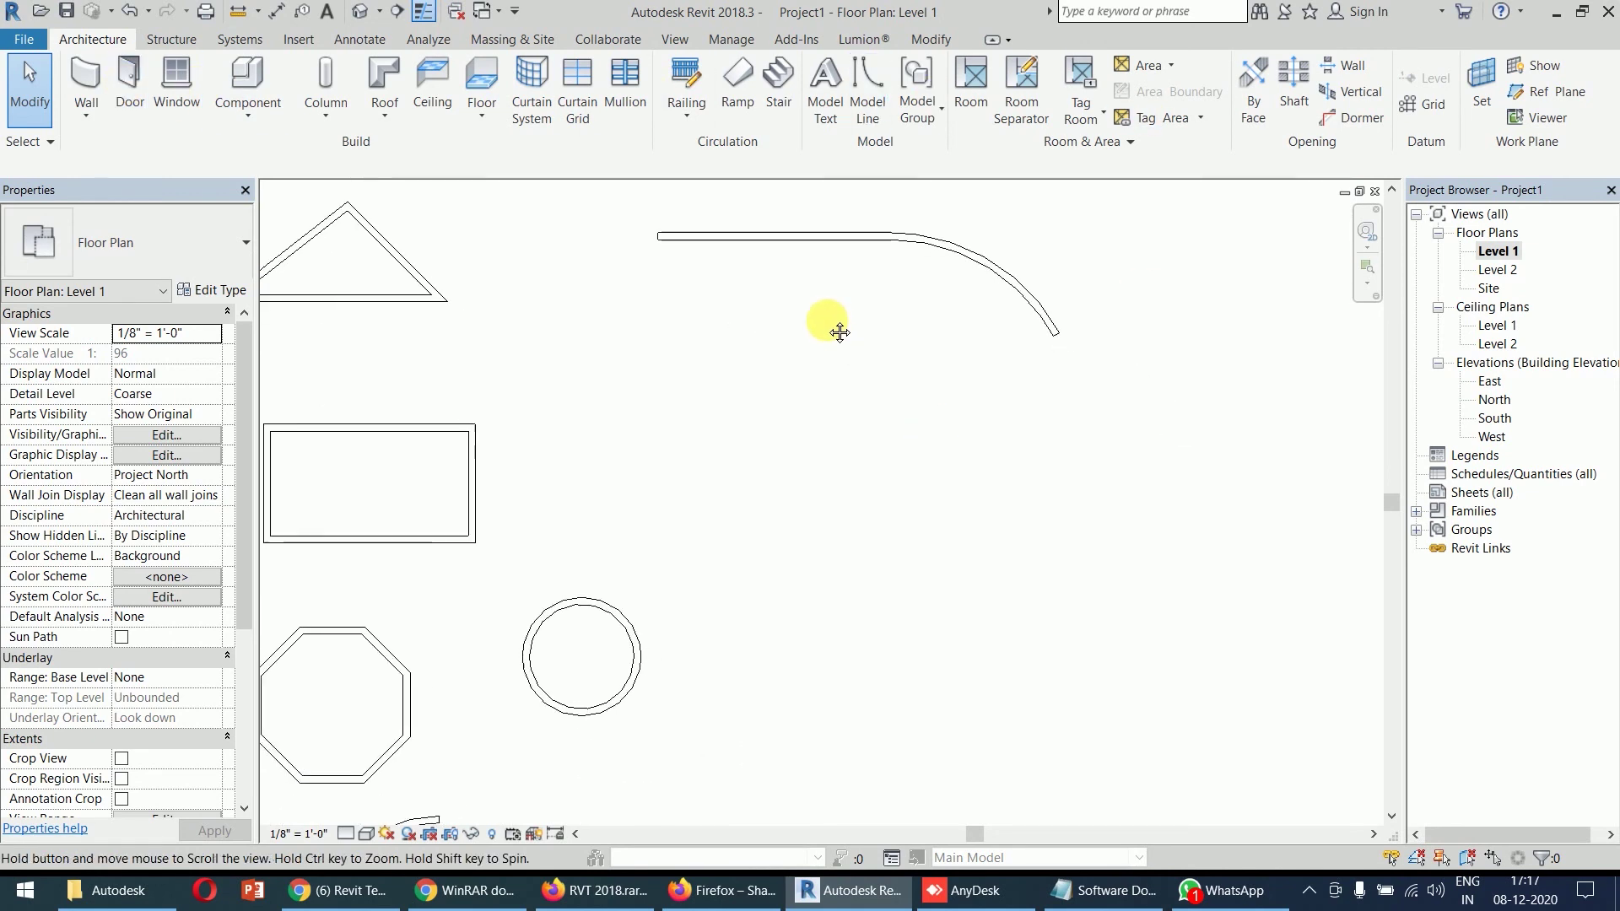
{"action": "left_click", "coordinate": [70, 74]}
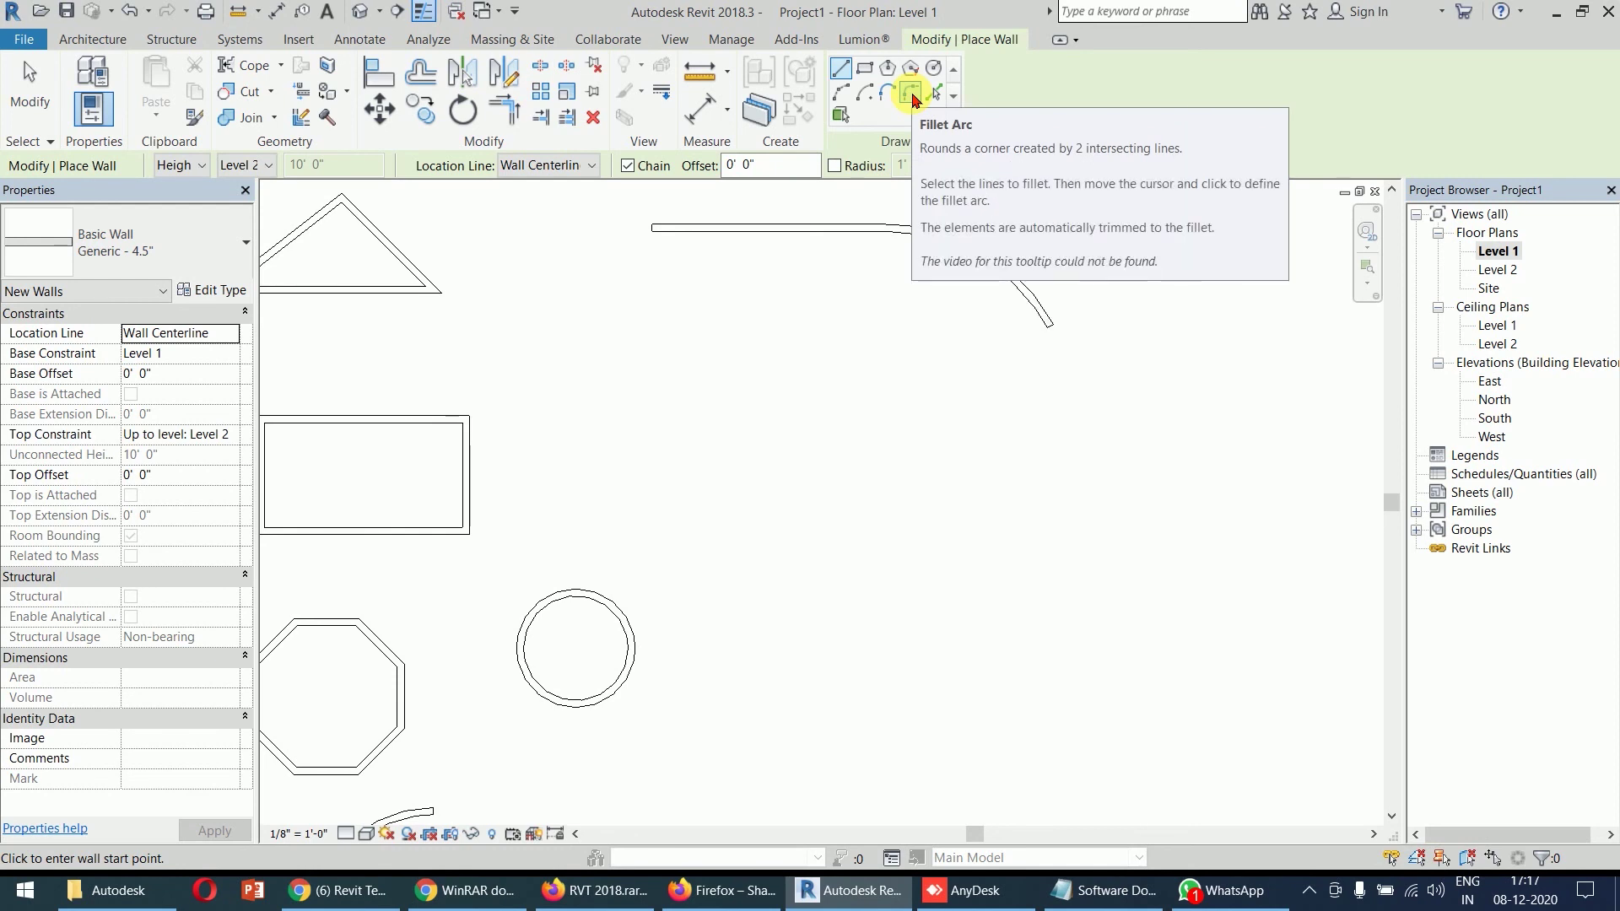
{"action": "left_click", "coordinate": [914, 99]}
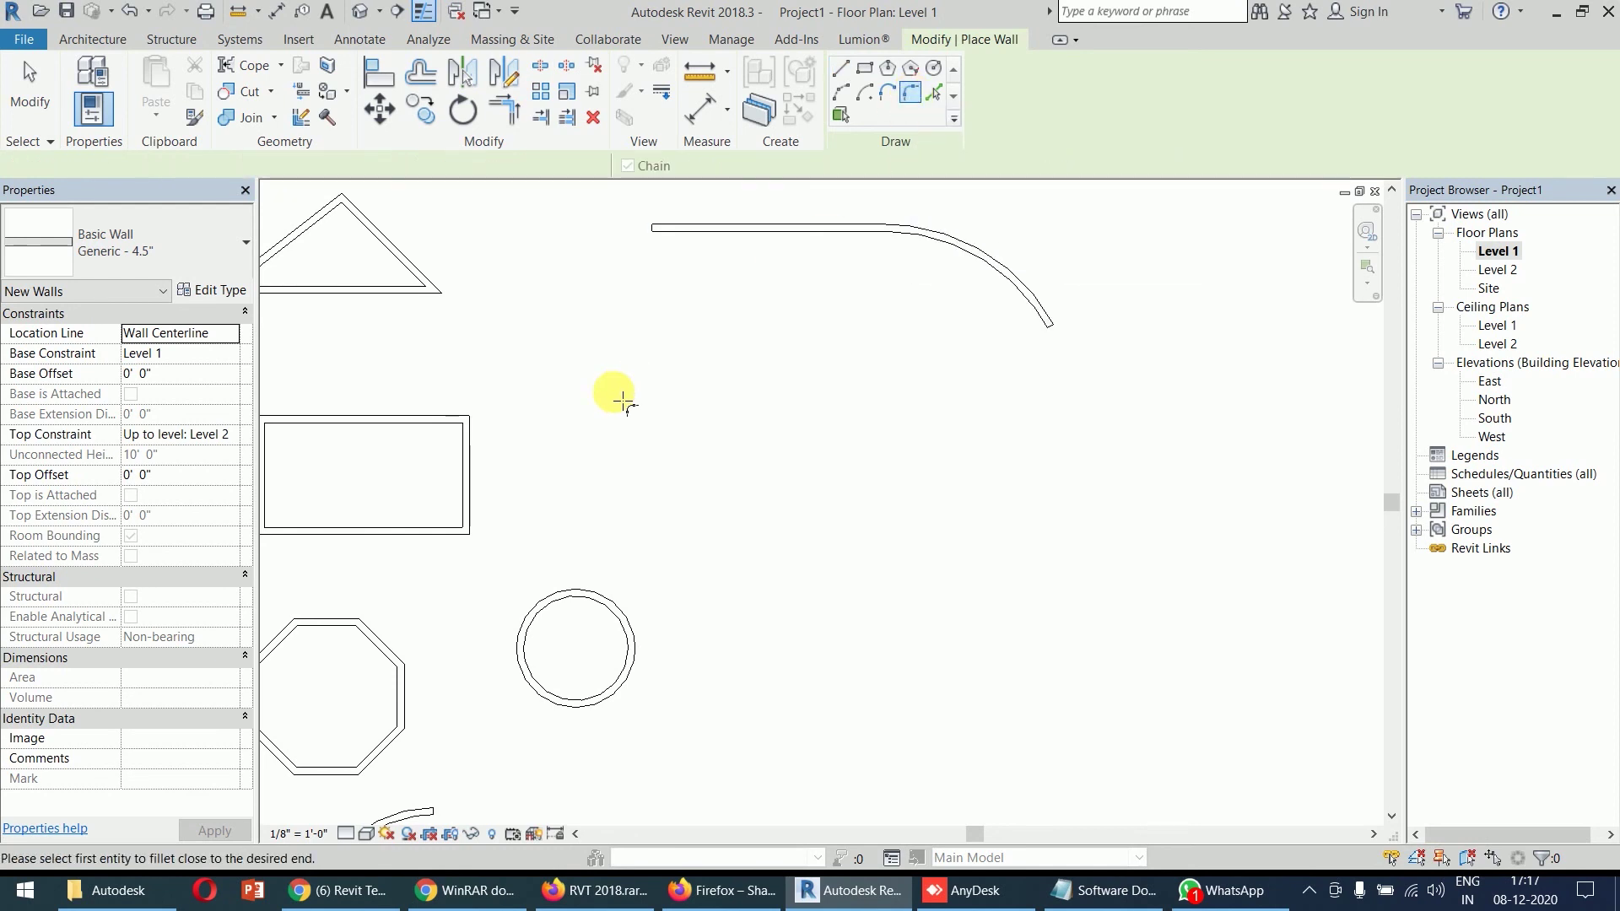
{"action": "middle_click_drag", "start_coordinate": [616, 422], "coordinate": [1045, 403]}
{"action": "scroll", "coordinate": [933, 405], "scroll_direction": "up", "scroll_amount": 5}
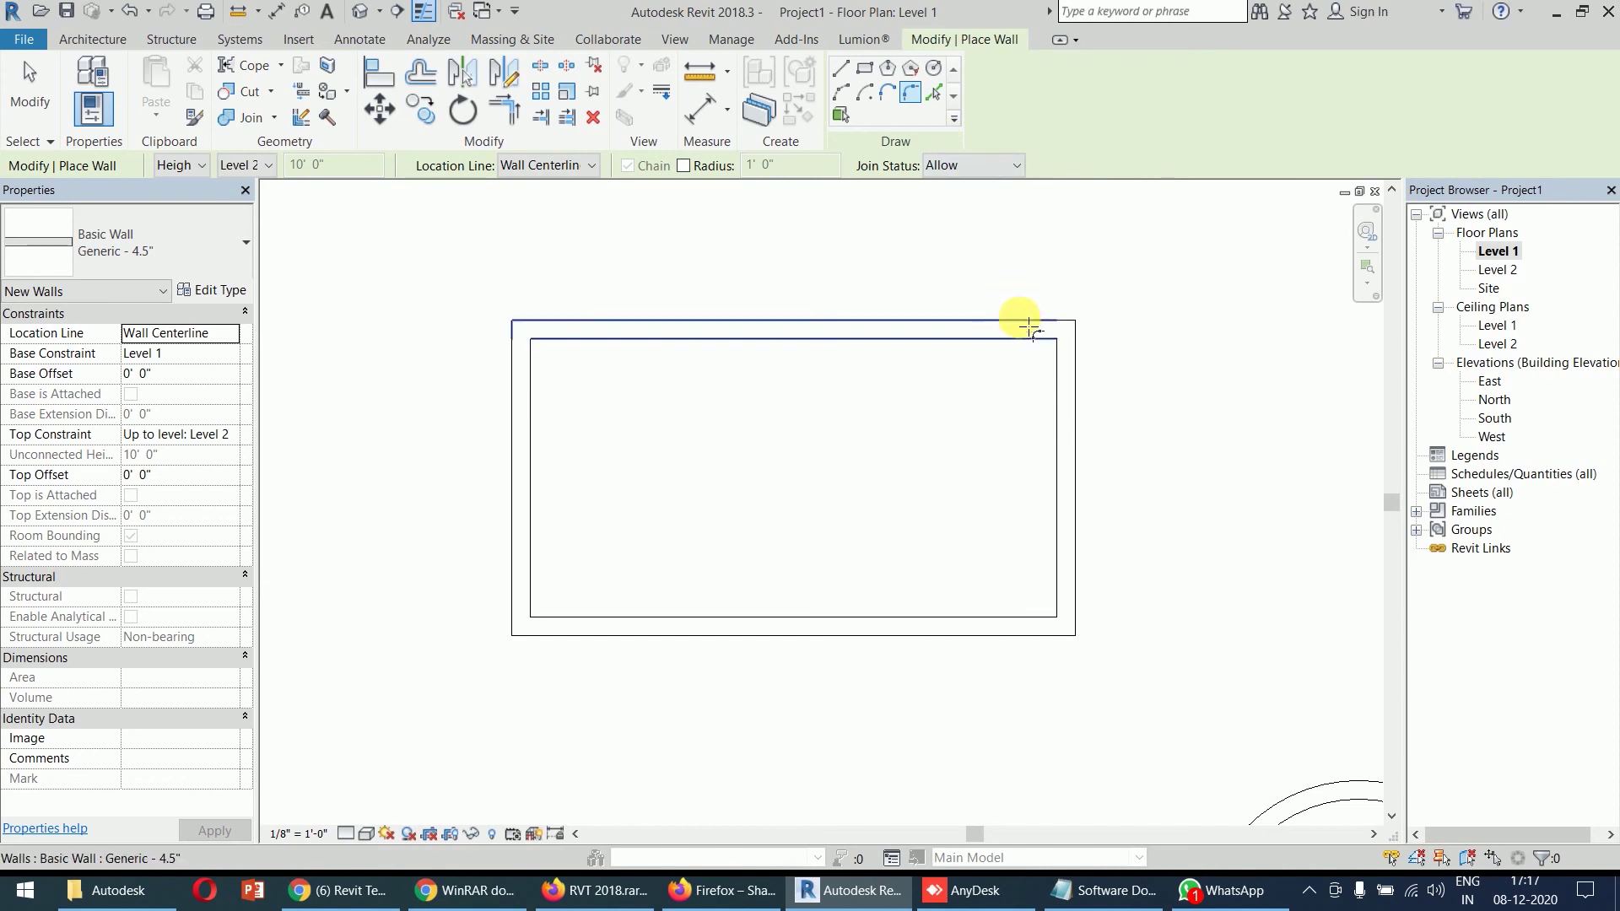
- Round the rectangle's top-right and bottom-left corners with fillet arc walls
{"action": "left_click", "coordinate": [1034, 335]}
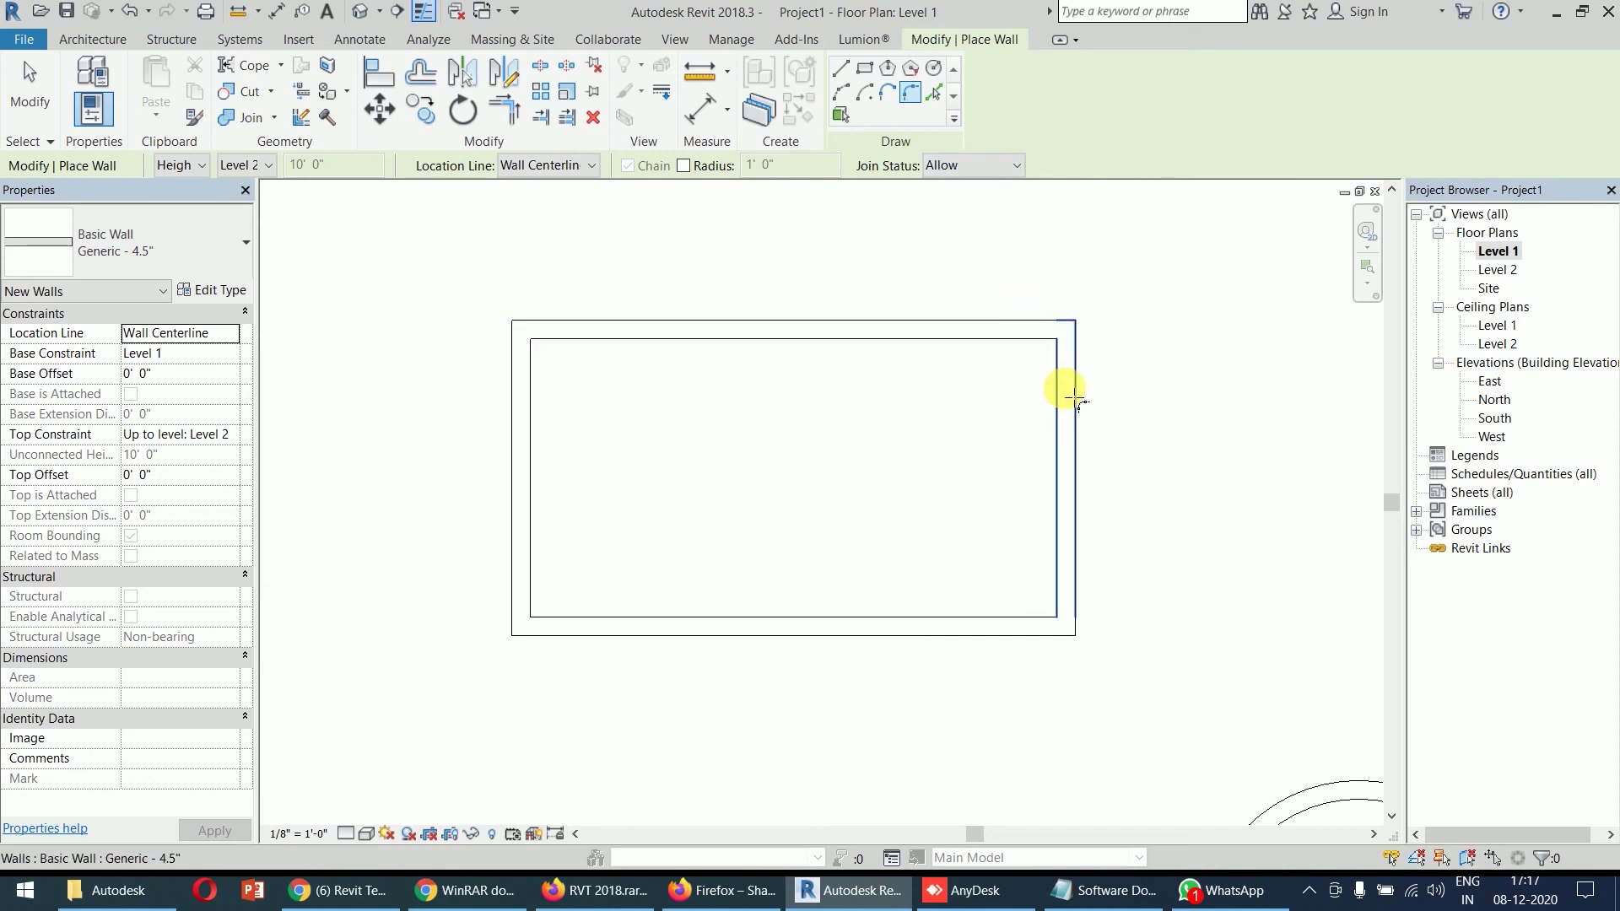
{"action": "left_click", "coordinate": [1066, 390]}
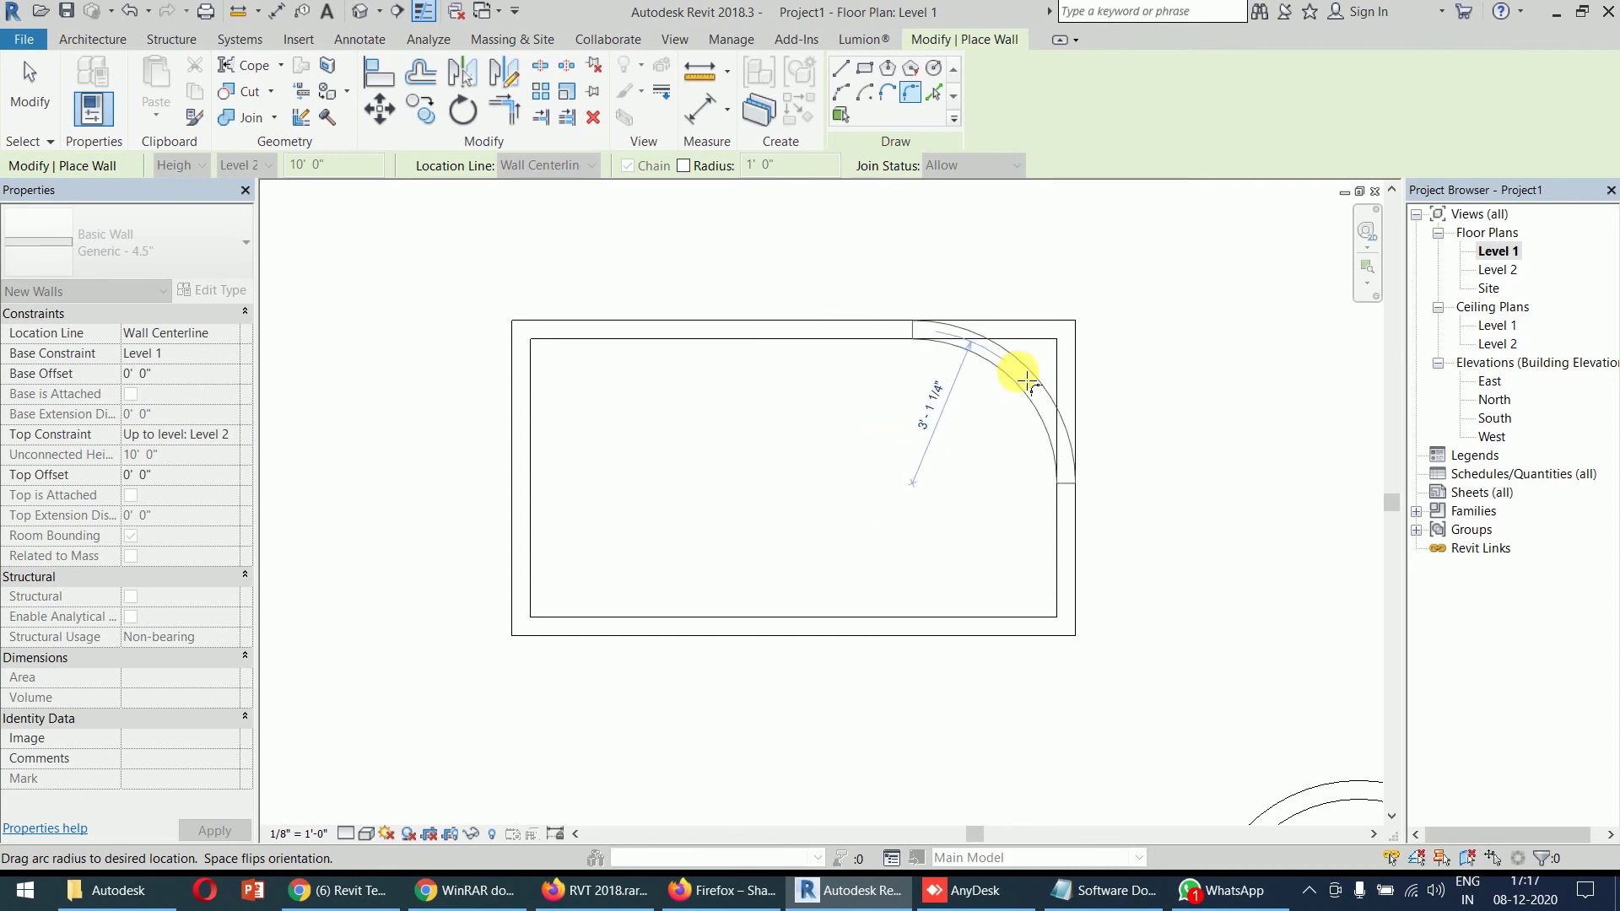
{"action": "left_click", "coordinate": [1042, 359]}
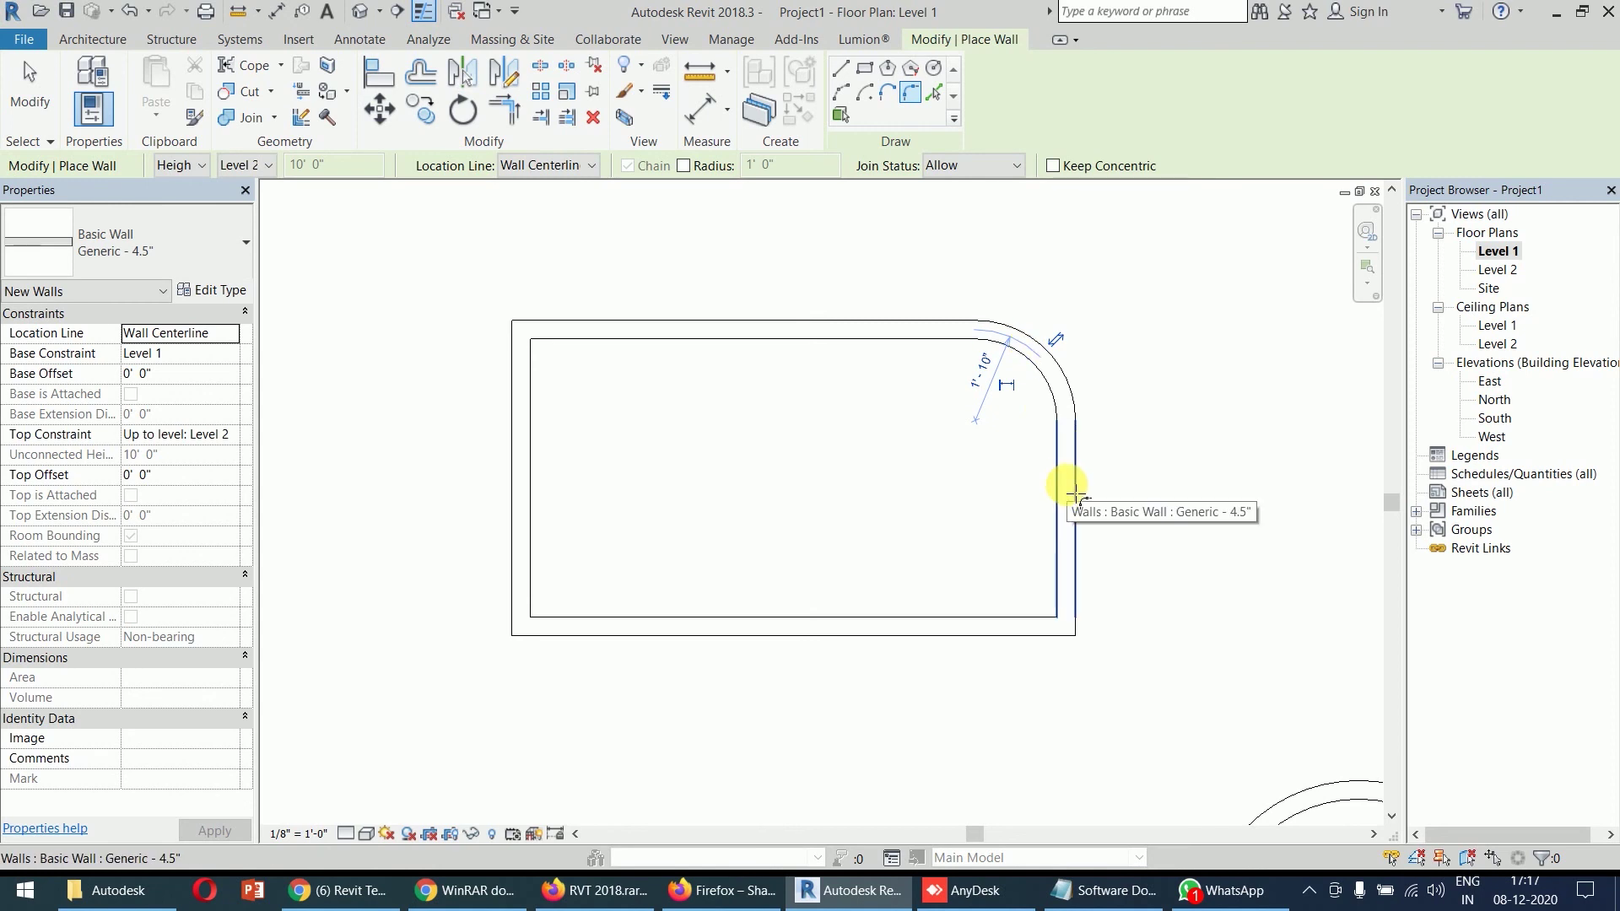
{"action": "left_click", "coordinate": [533, 565]}
{"action": "left_click", "coordinate": [580, 625]}
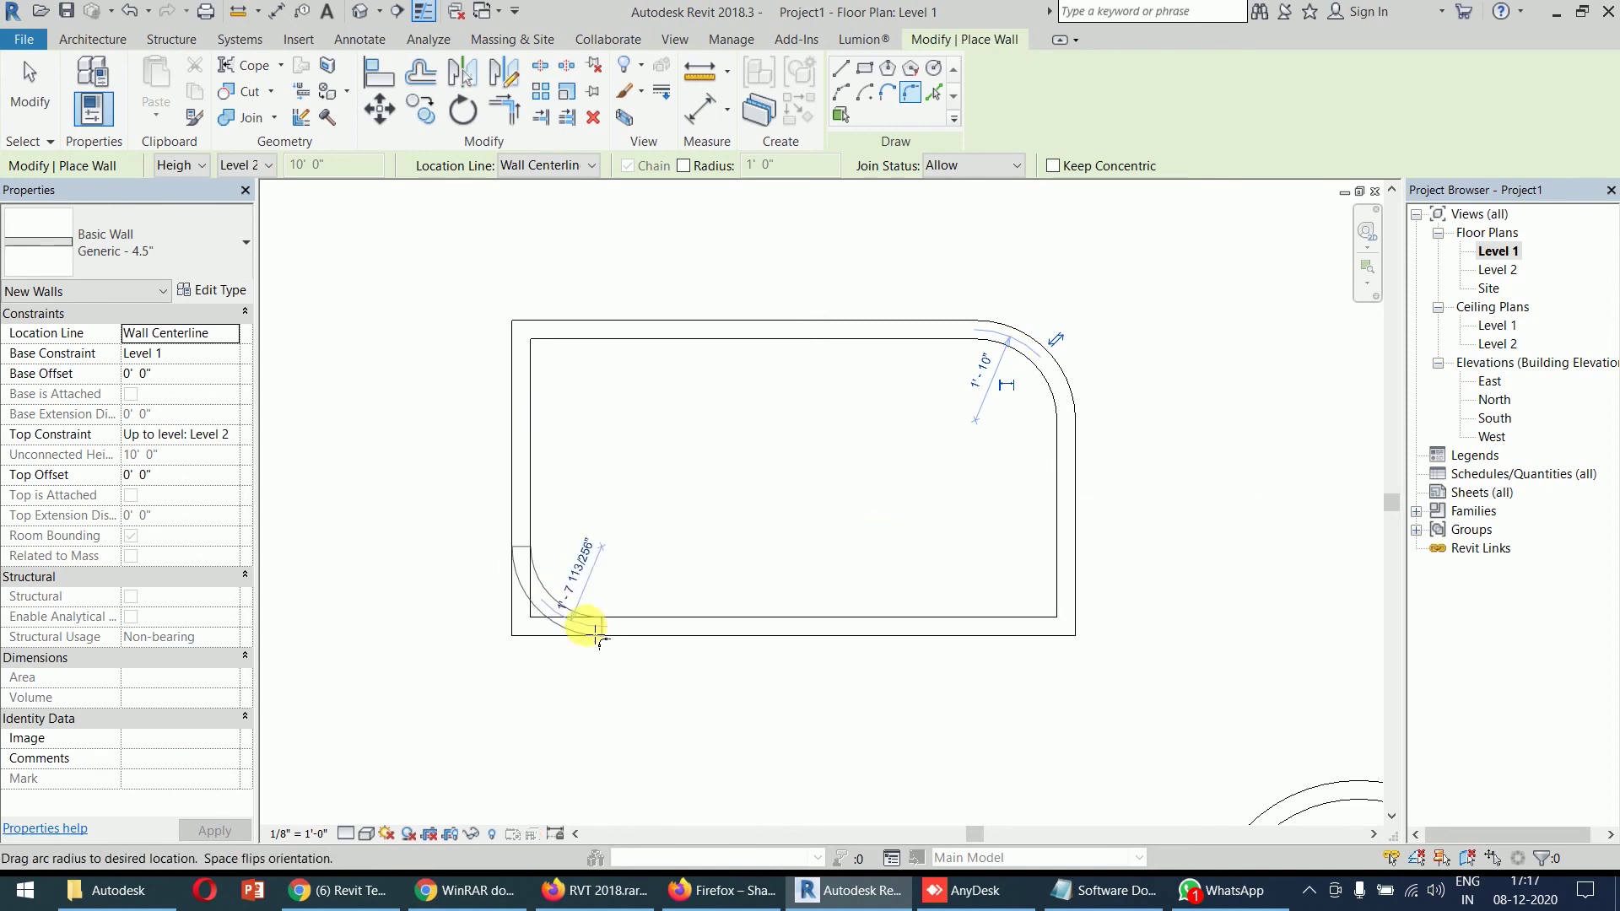
{"action": "left_click", "coordinate": [559, 601]}
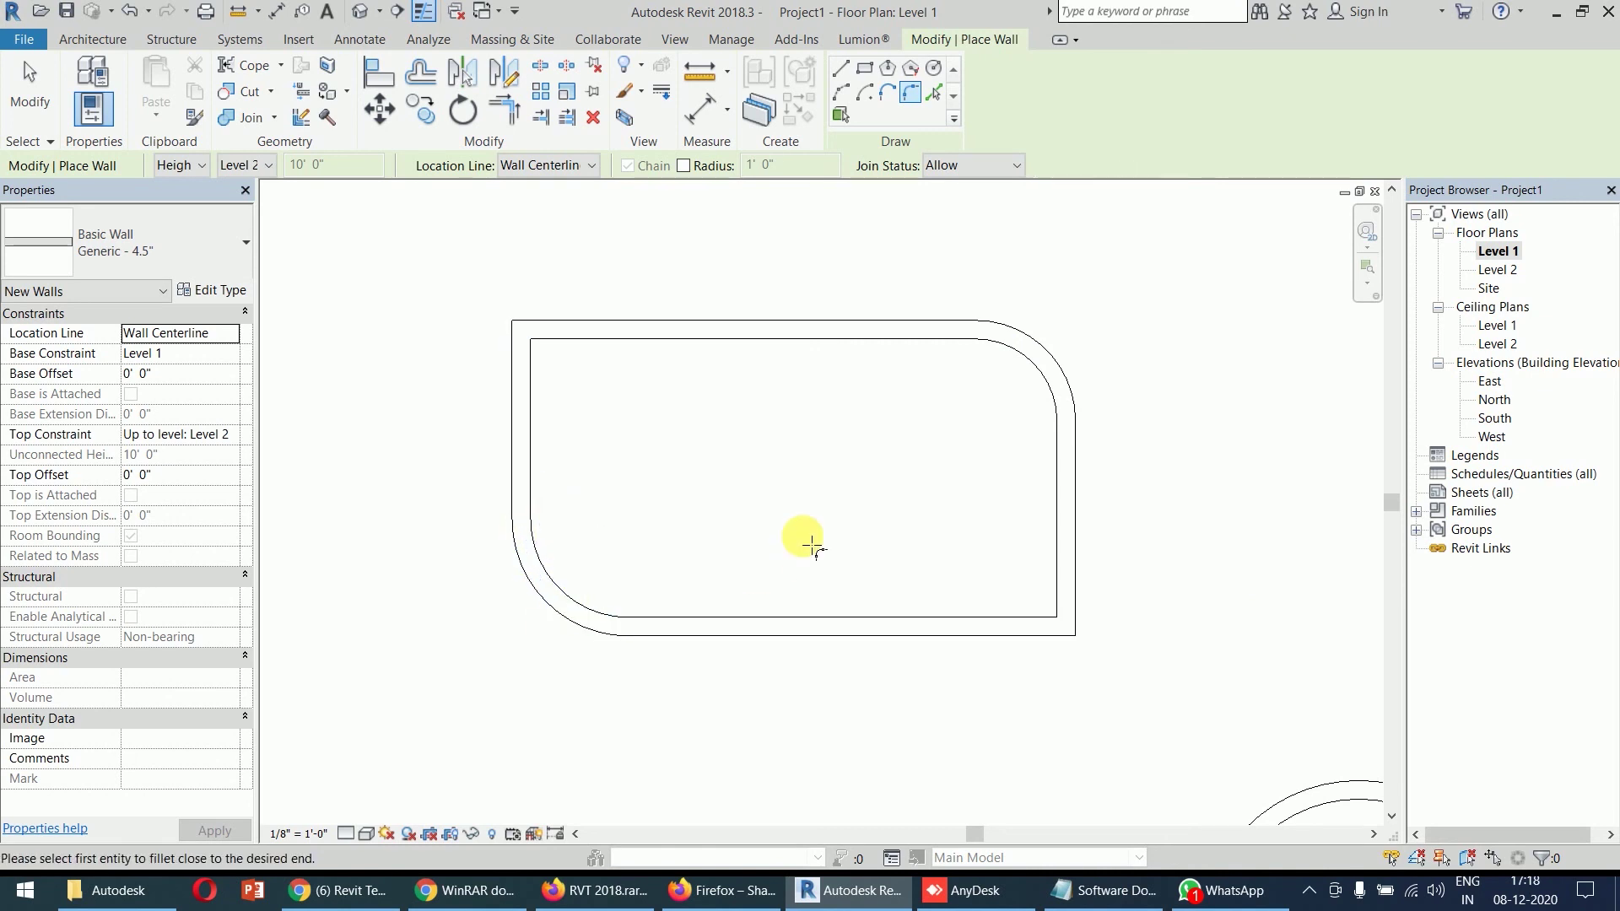
{"action": "key", "text": "Escape"}
{"action": "key", "text": "Escape"}
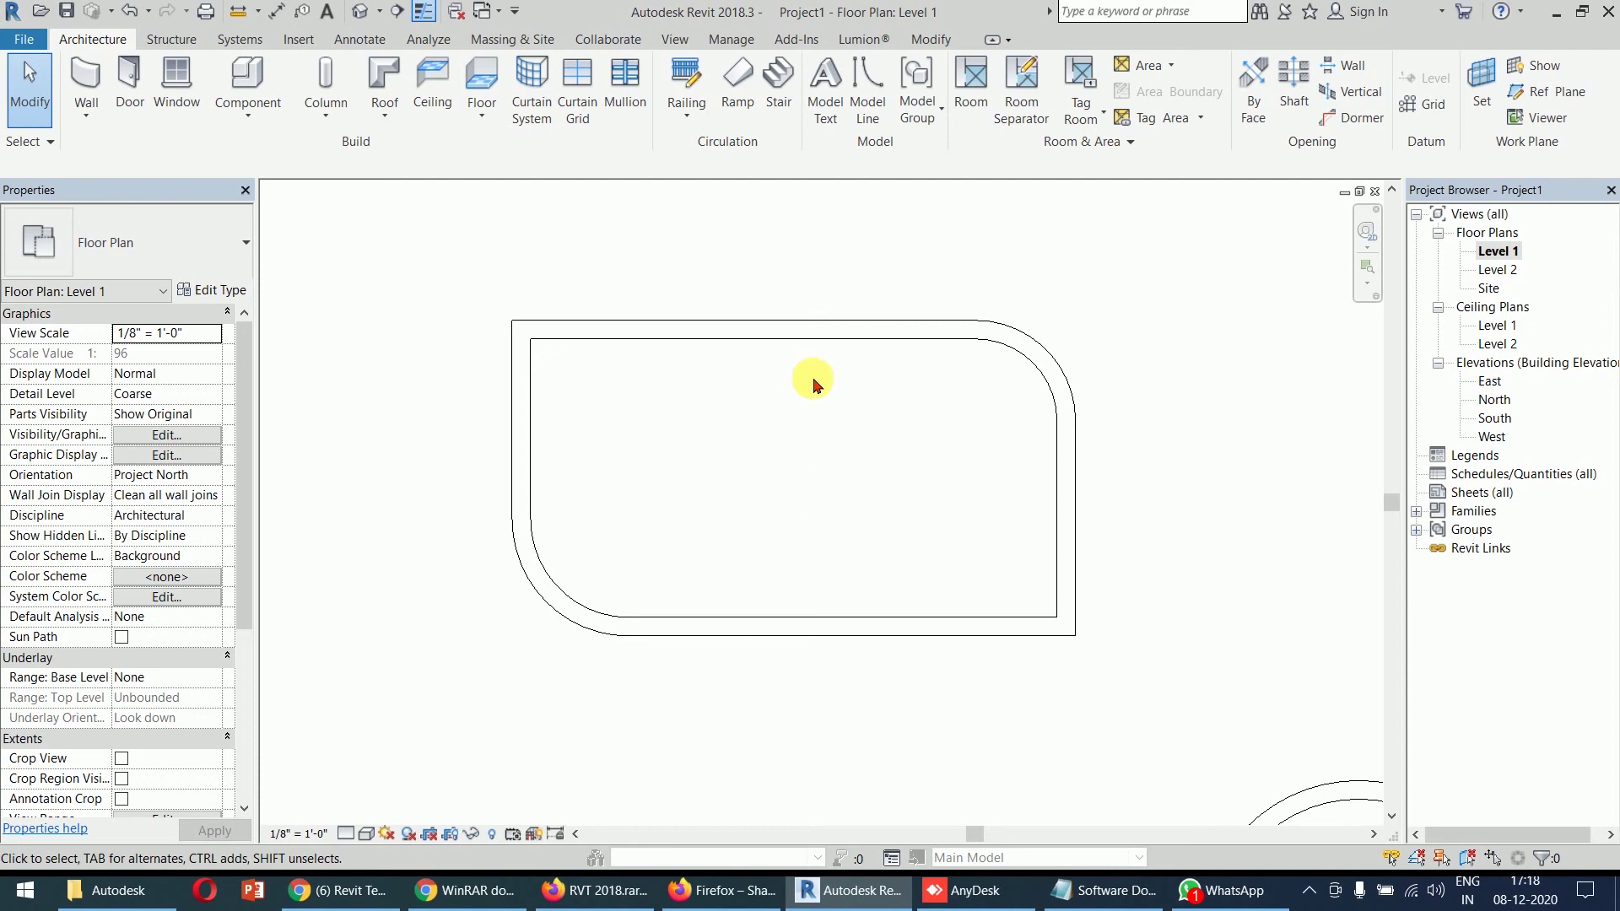
- Fillet the rectangle's bottom-right corner with a 2'-0" radius arc wall
{"action": "left_click", "coordinate": [83, 80]}
{"action": "left_click", "coordinate": [911, 95]}
{"action": "left_click", "coordinate": [1068, 559]}
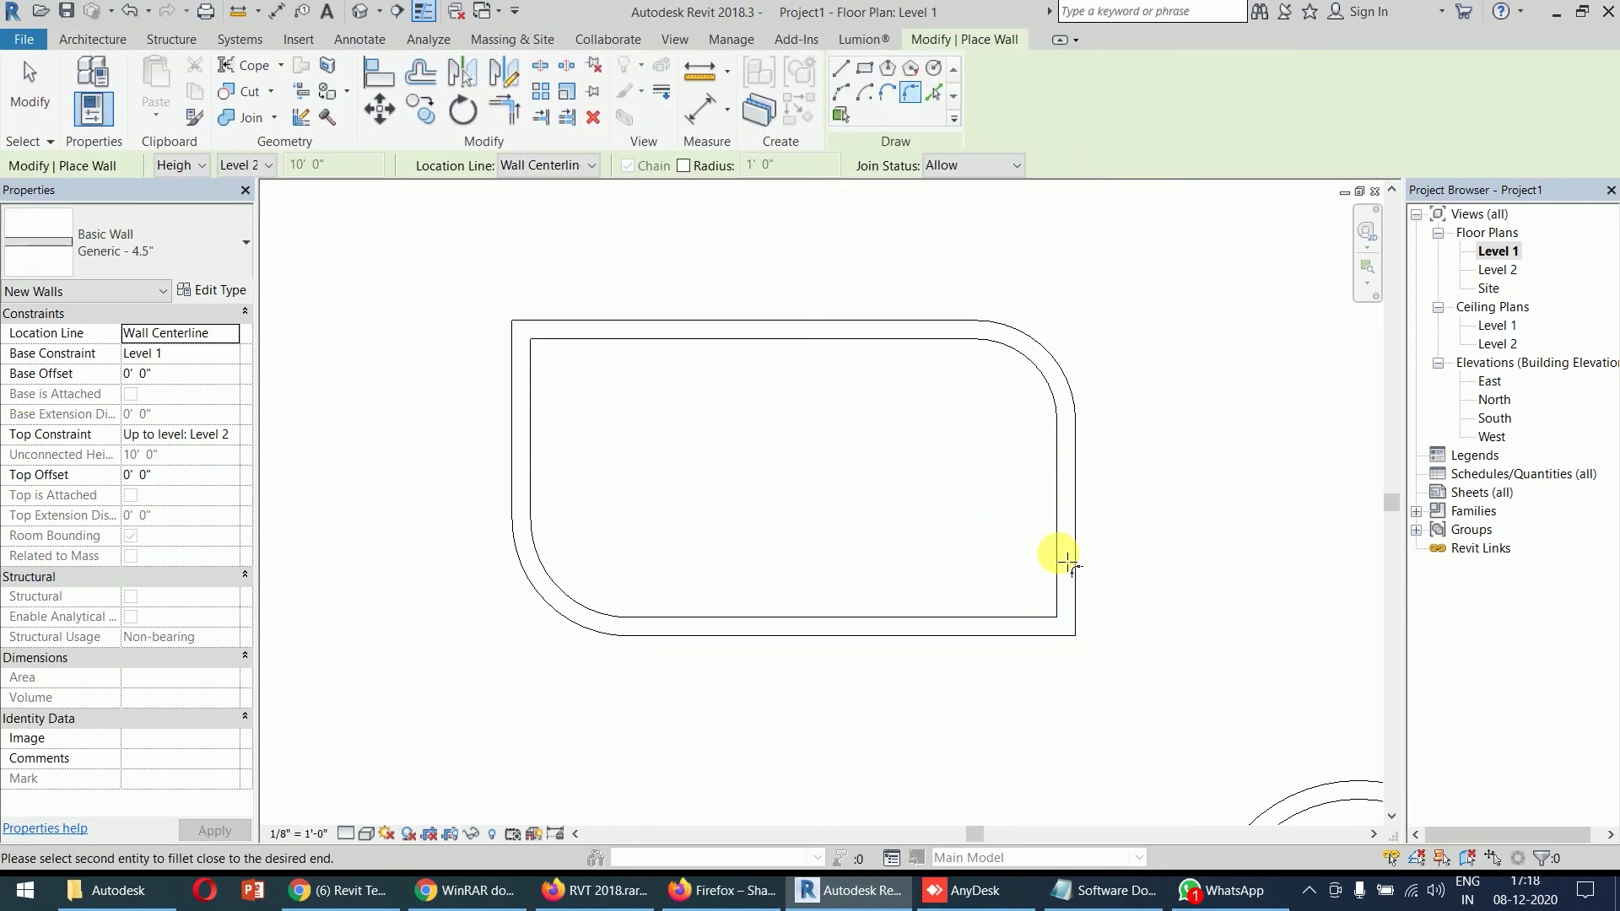
{"action": "left_click", "coordinate": [1040, 629]}
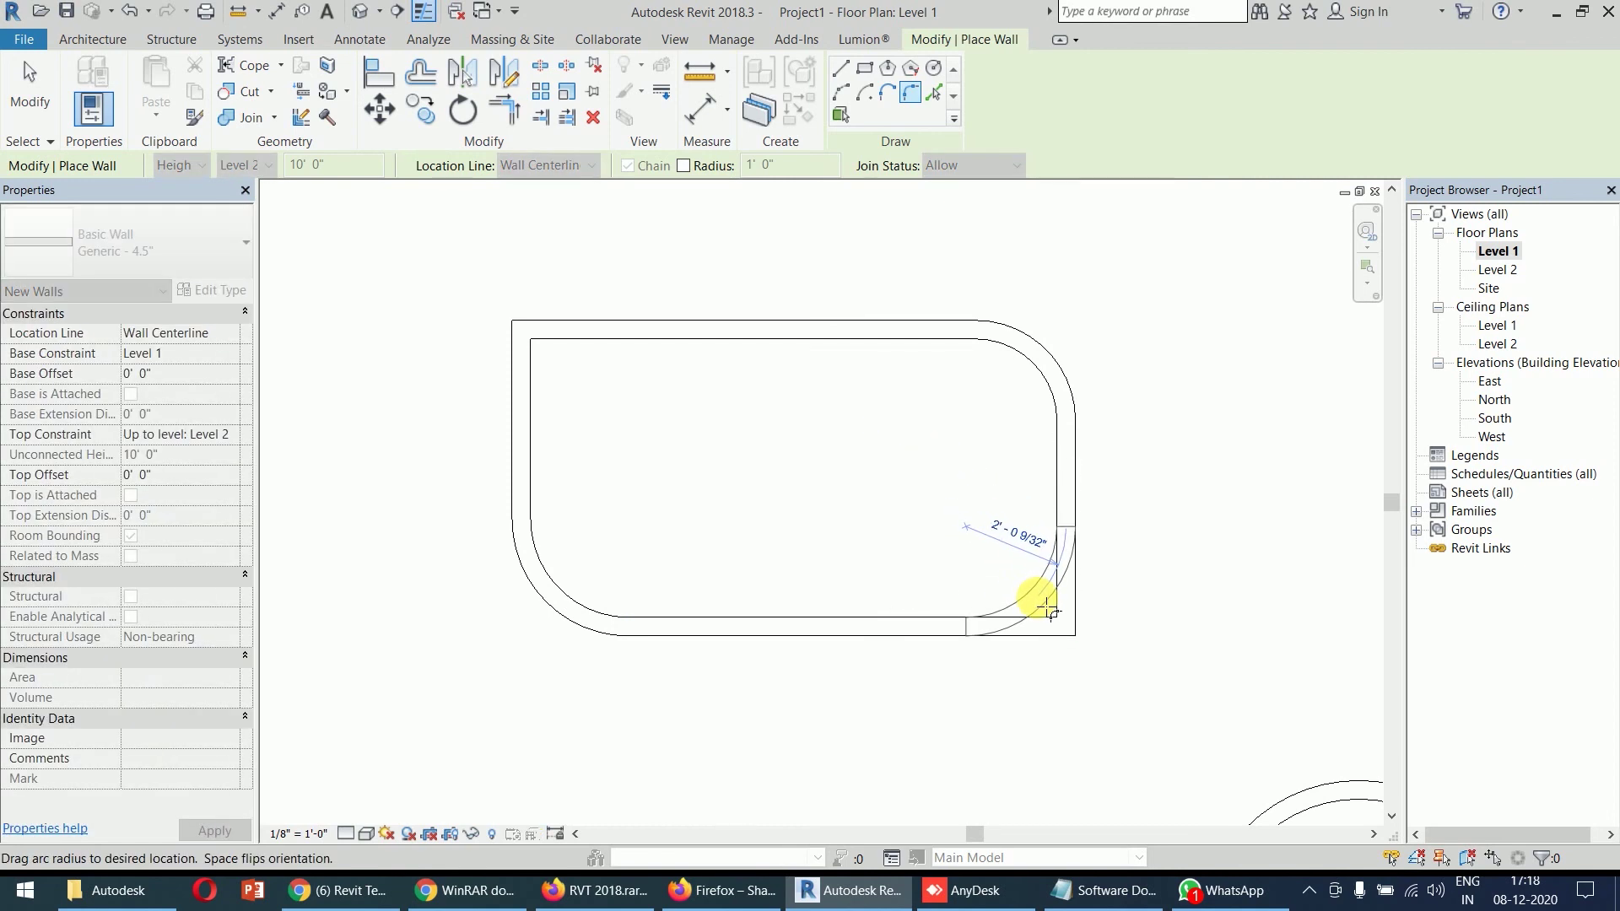
{"action": "left_click", "coordinate": [1048, 609]}
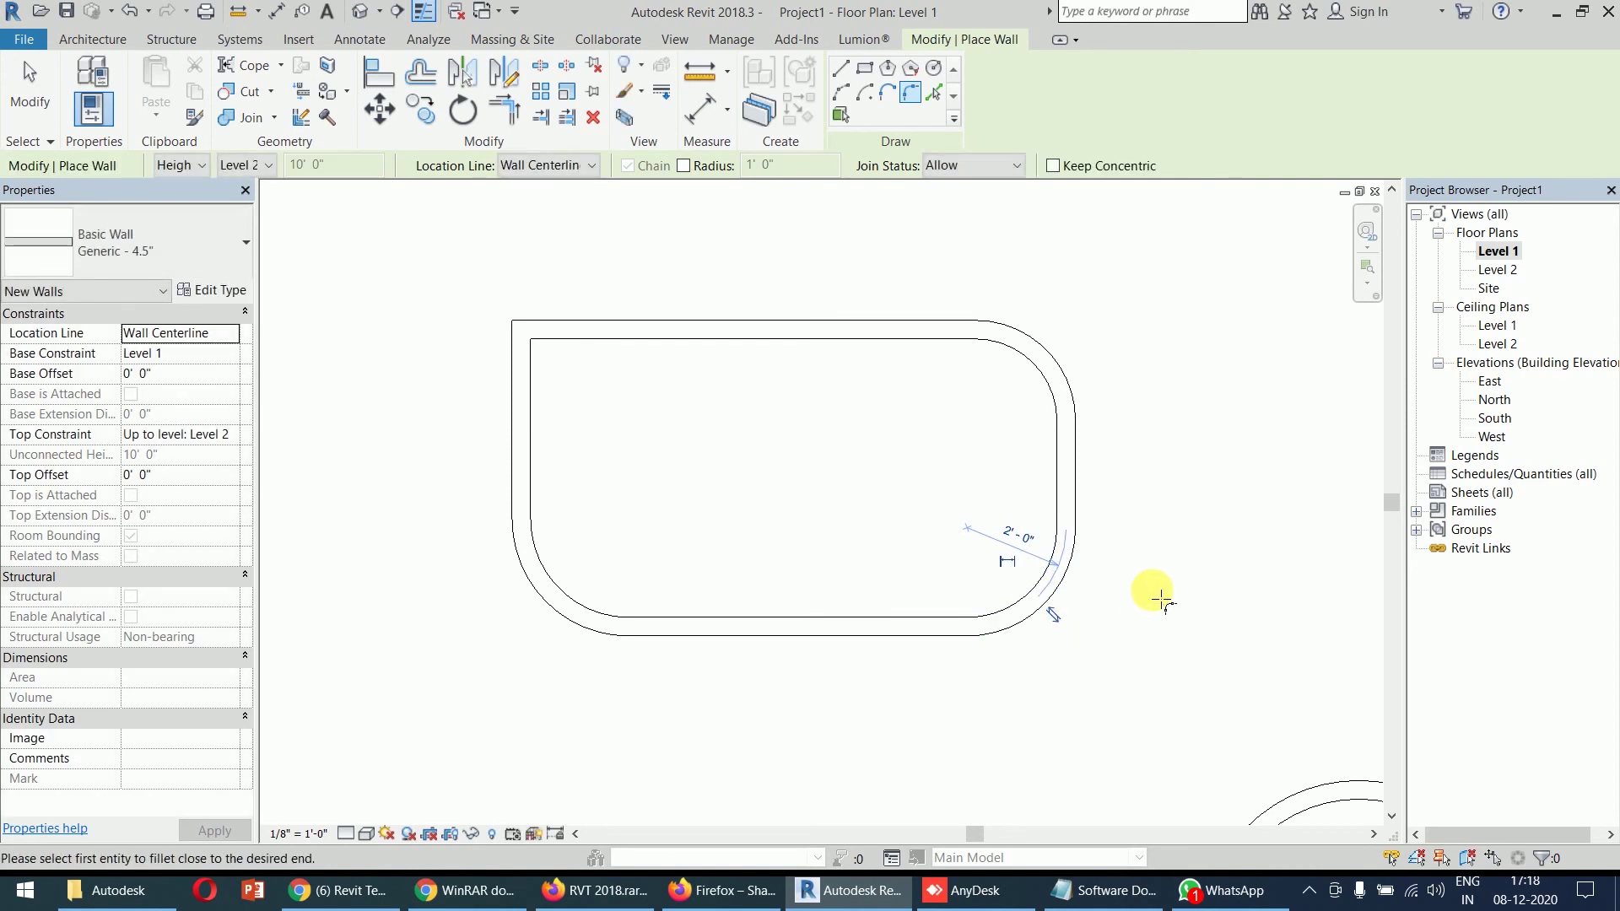
{"action": "key", "text": "Escape"}
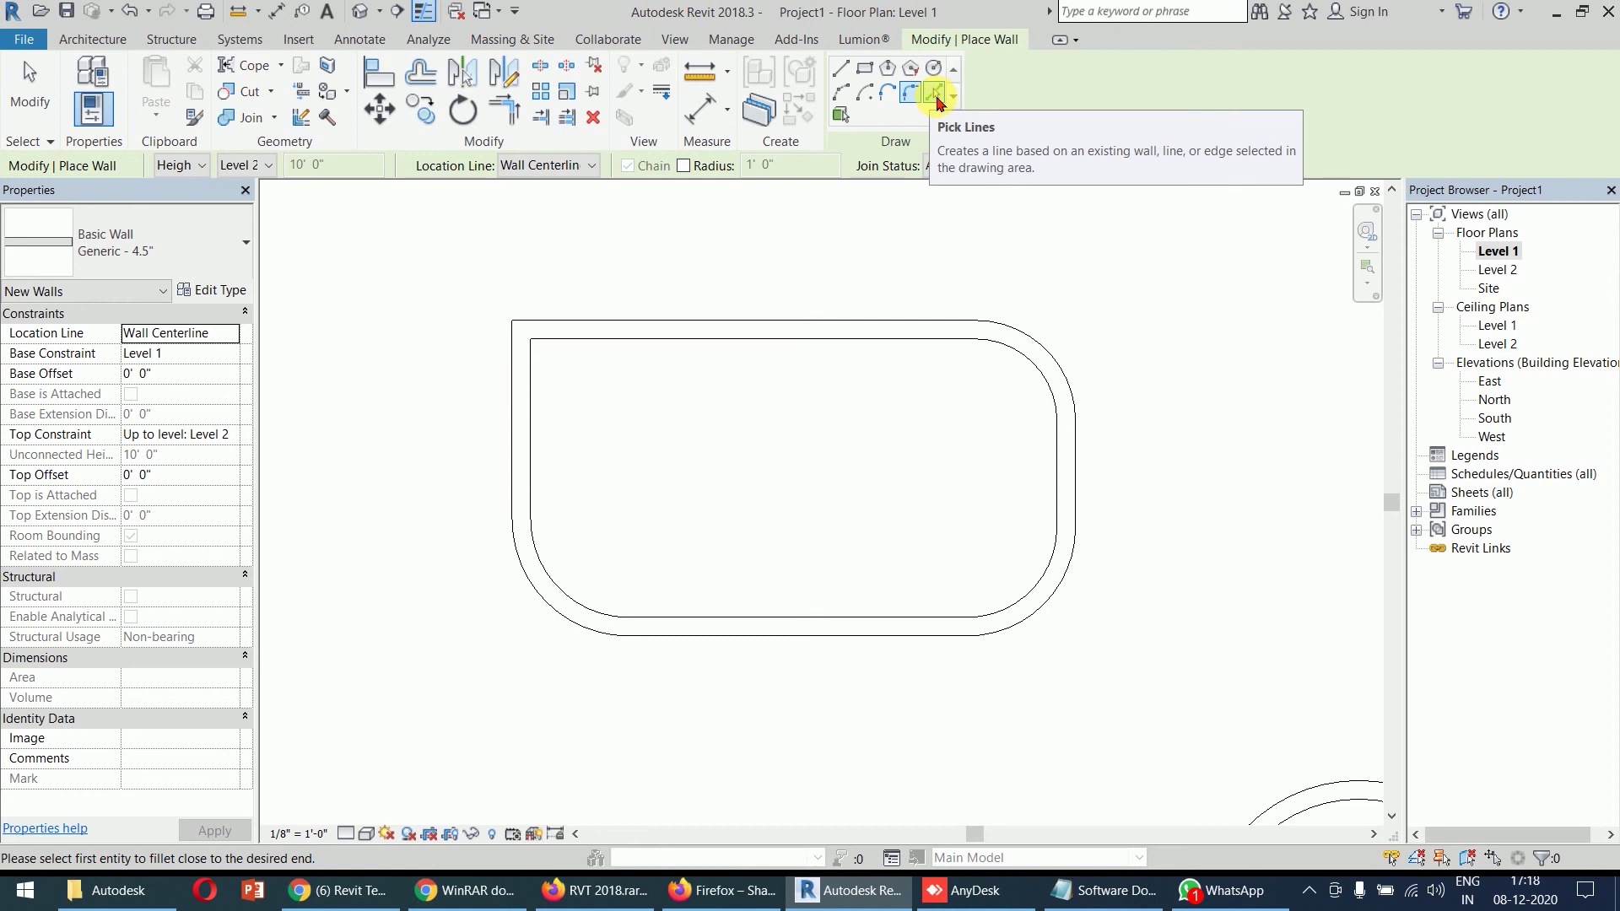
- Switch wall creation to Pick Lines with a 5' 0" offset
{"action": "left_click", "coordinate": [934, 95]}
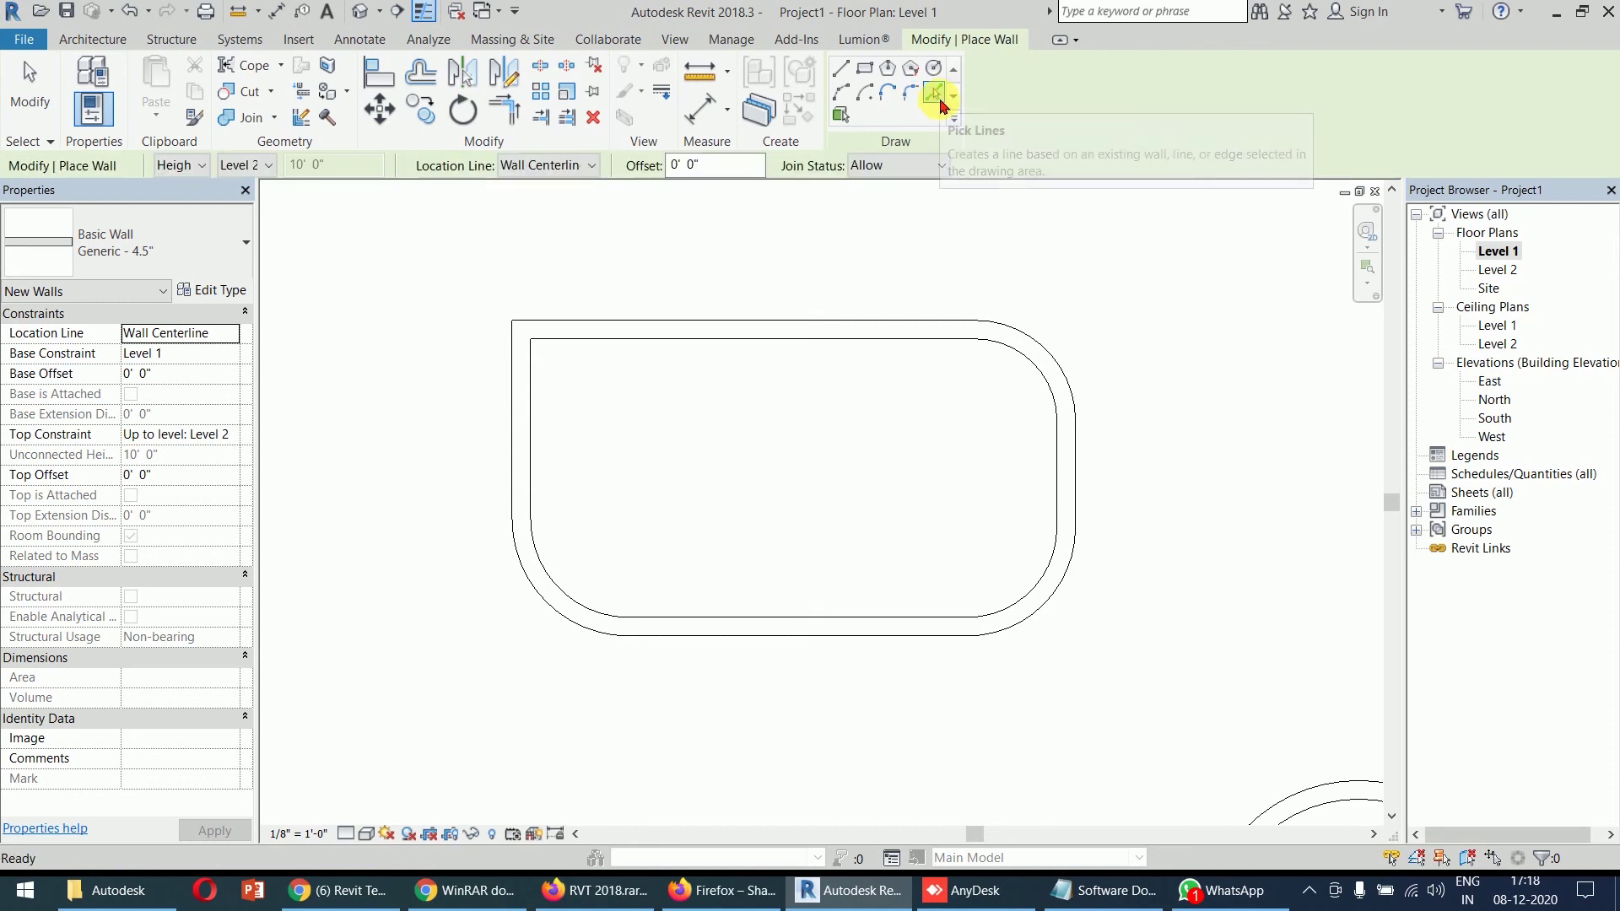
{"action": "left_click", "coordinate": [735, 174]}
{"action": "left_click_drag", "start_coordinate": [738, 178], "coordinate": [650, 174]}
{"action": "type", "text": "5"}
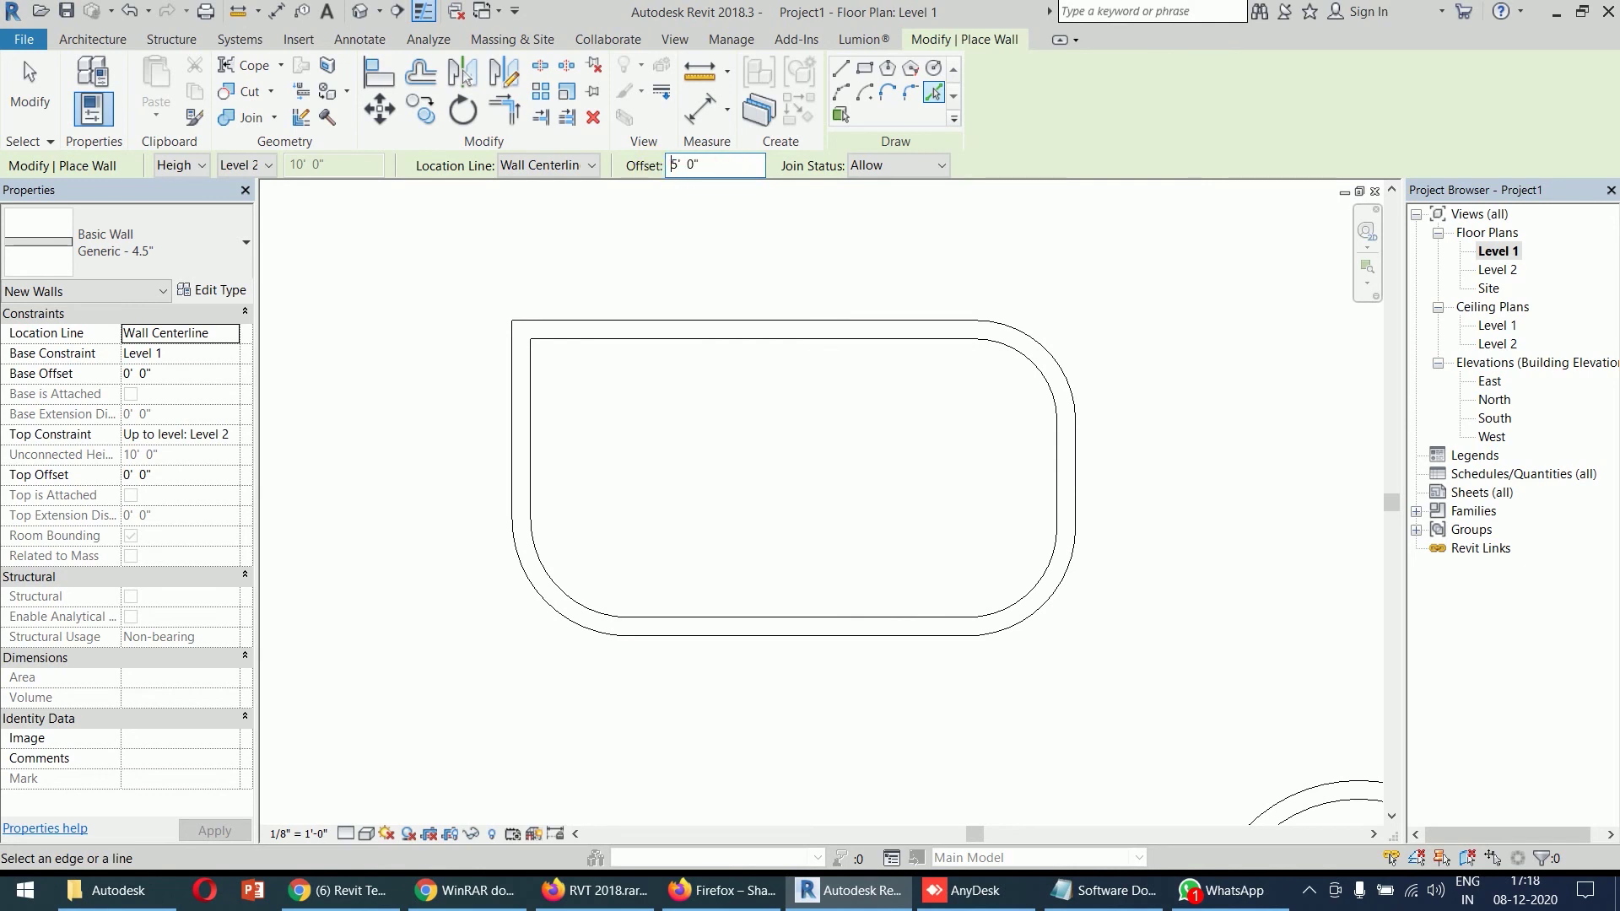
- Add parallel walls at 5' offsets from the square's right side and top wall
{"action": "scroll", "coordinate": [903, 452], "scroll_direction": "down", "scroll_amount": 4}
{"action": "middle_click_drag", "start_coordinate": [904, 452], "coordinate": [1106, 736]}
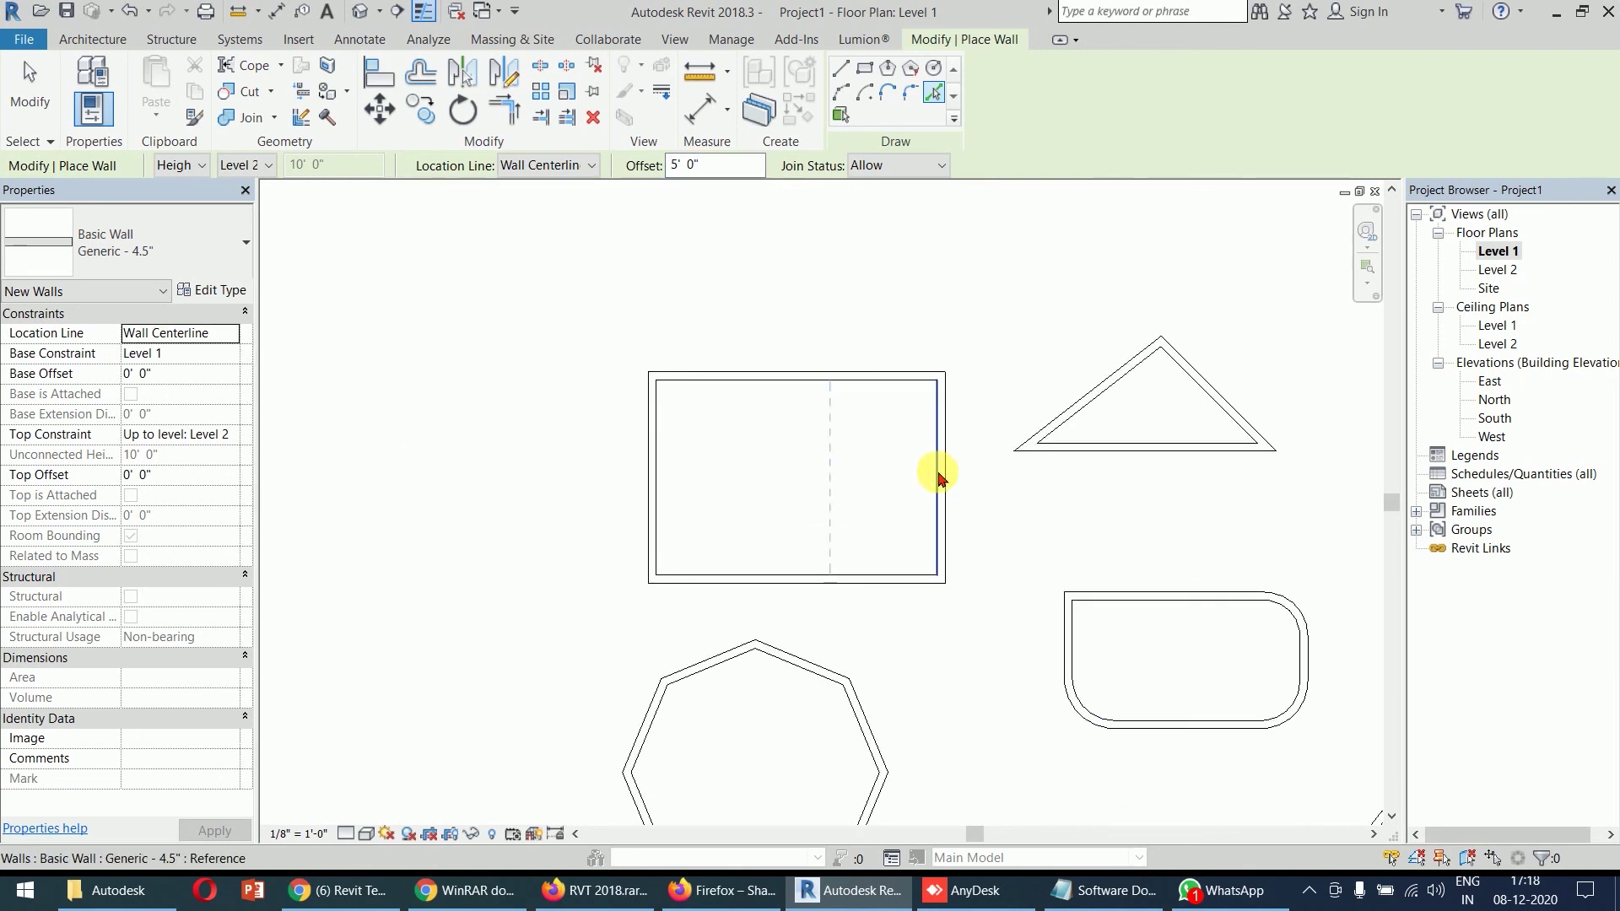
{"action": "left_click", "coordinate": [941, 484]}
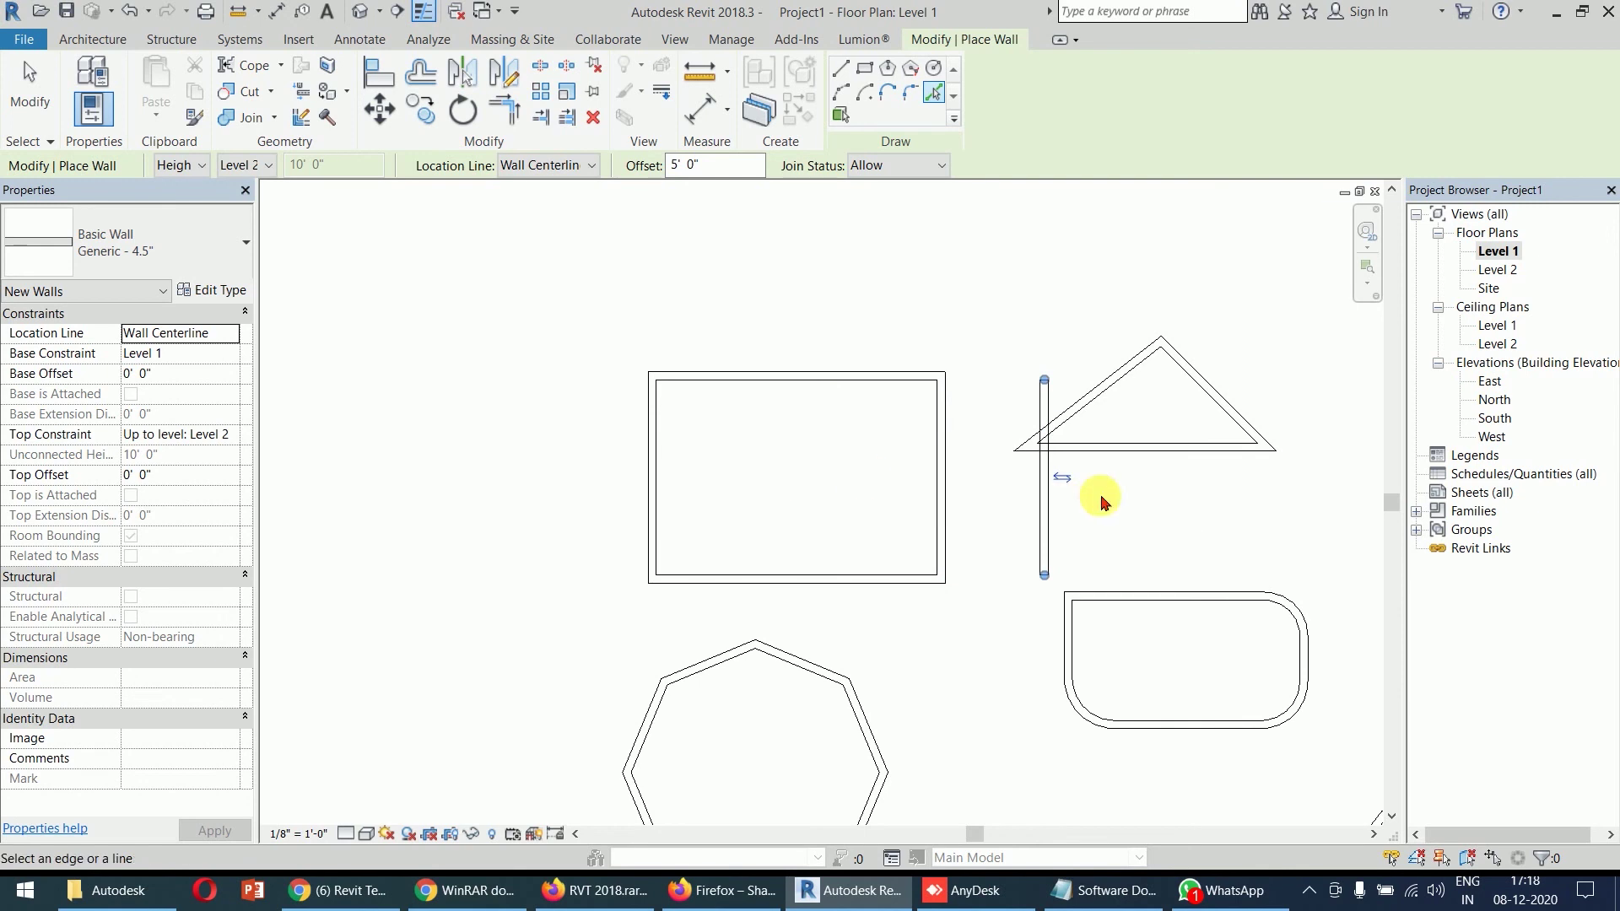
{"action": "left_click", "coordinate": [934, 462]}
{"action": "left_click", "coordinate": [822, 447]}
{"action": "left_click", "coordinate": [711, 436]}
{"action": "left_click", "coordinate": [772, 371]}
{"action": "left_click", "coordinate": [777, 391]}
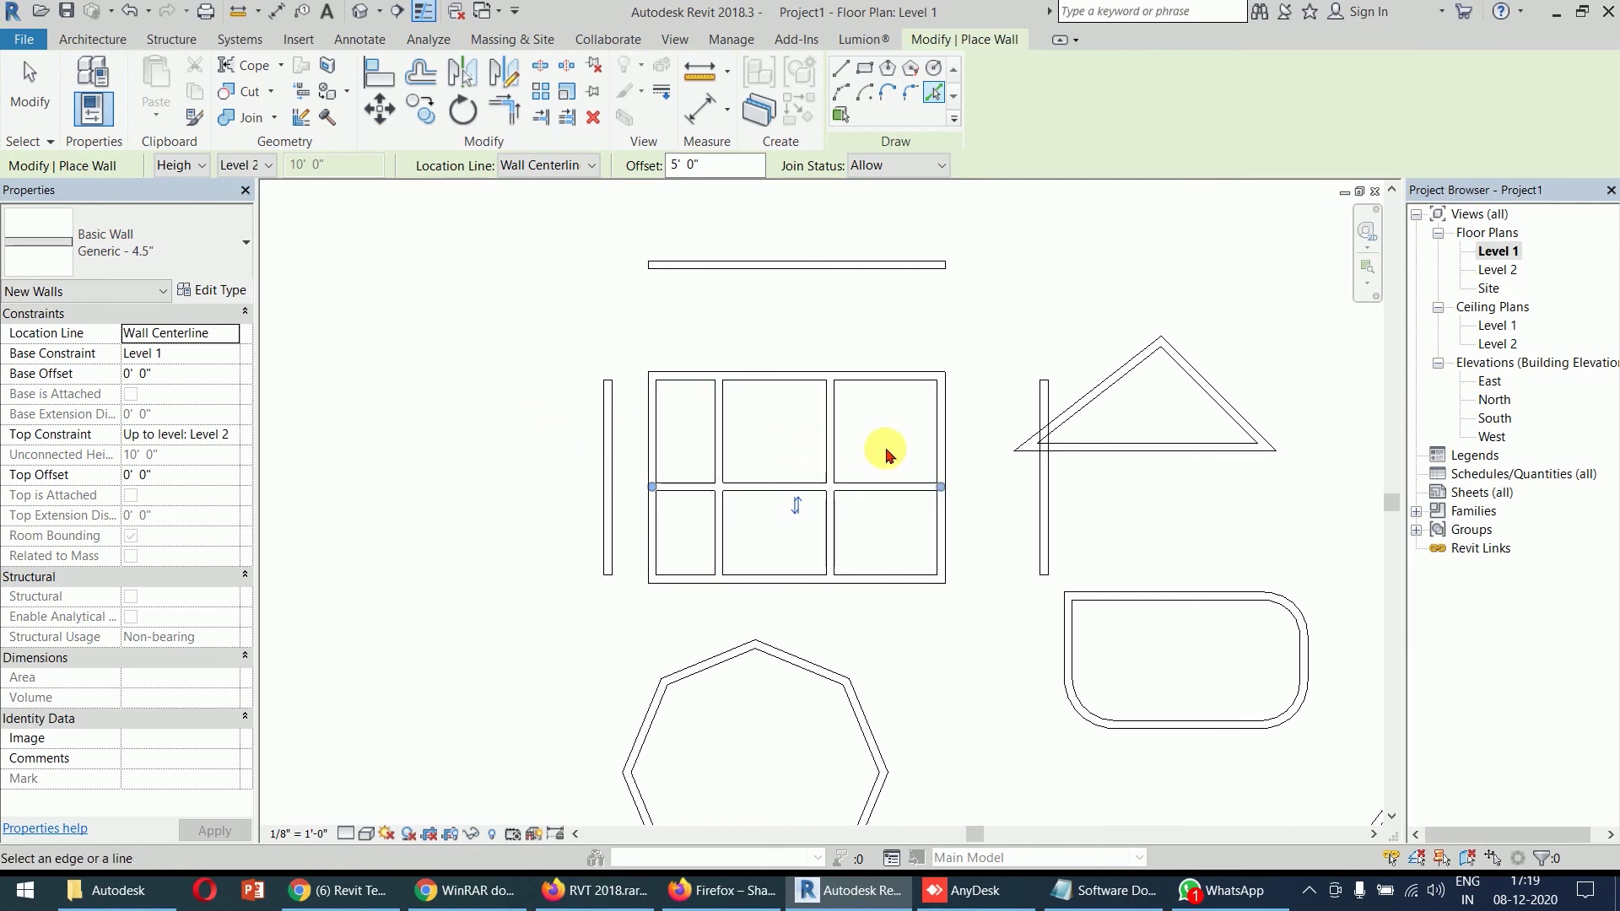
{"action": "scroll", "coordinate": [886, 449], "scroll_direction": "down", "scroll_amount": 1}
{"action": "middle_click_drag", "start_coordinate": [827, 459], "coordinate": [549, 152]}
{"action": "middle_click_drag", "start_coordinate": [917, 475], "coordinate": [786, 346]}
{"action": "scroll", "coordinate": [855, 557], "scroll_direction": "up", "scroll_amount": 4}
{"action": "middle_click_drag", "start_coordinate": [778, 469], "coordinate": [1255, 445]}
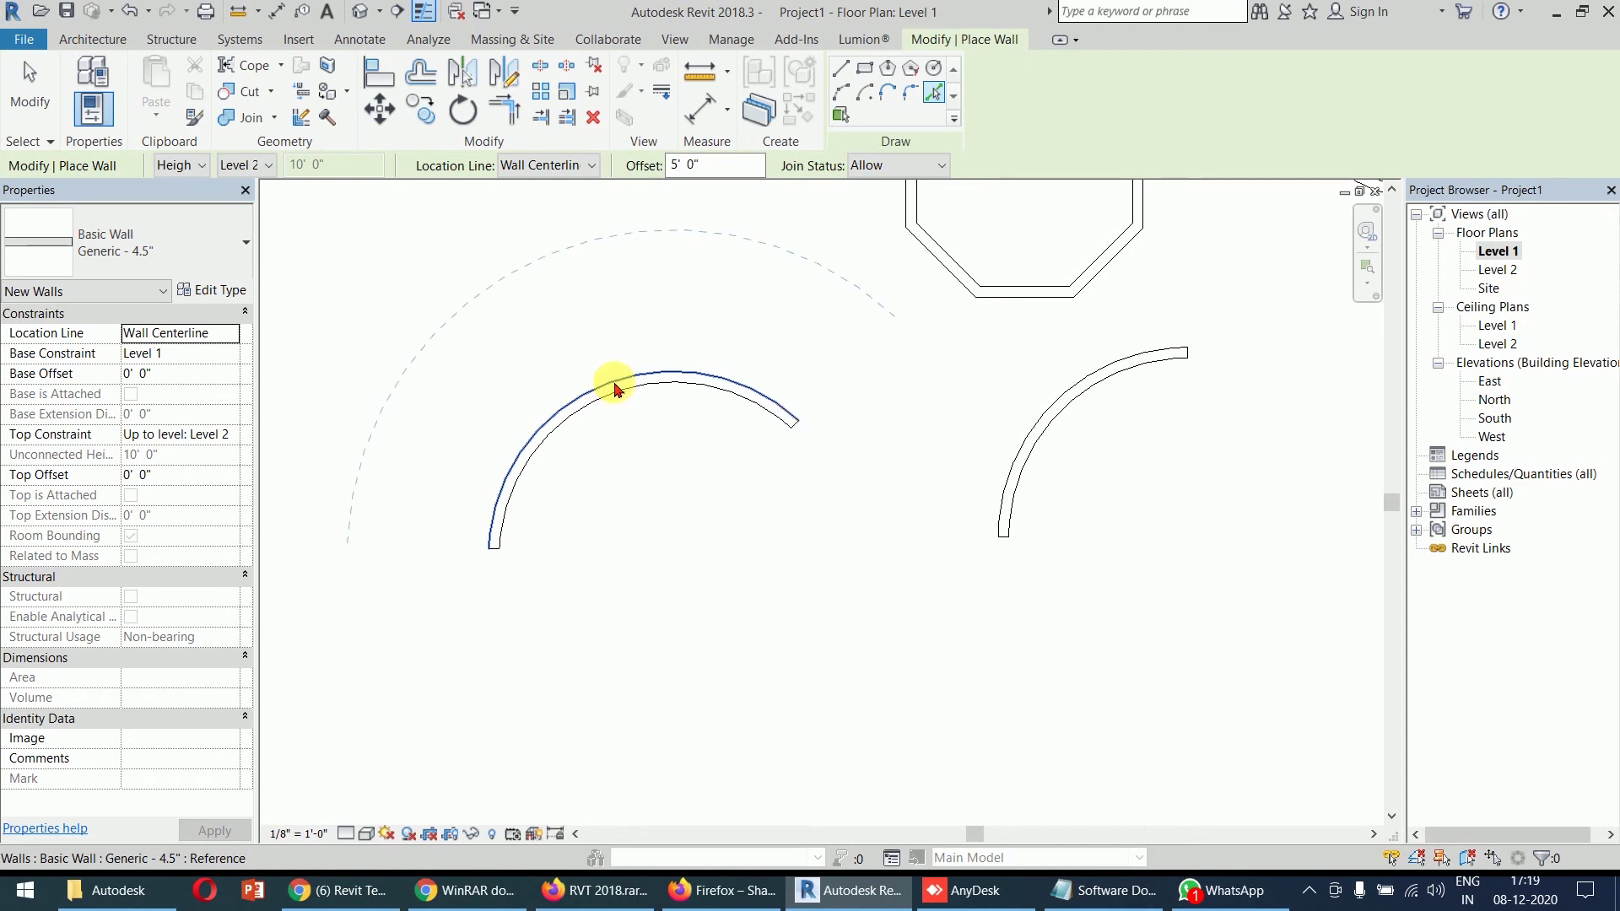
- Add concentric arc walls 5' outside and 5' inside the left arc wall
{"action": "left_click", "coordinate": [614, 386]}
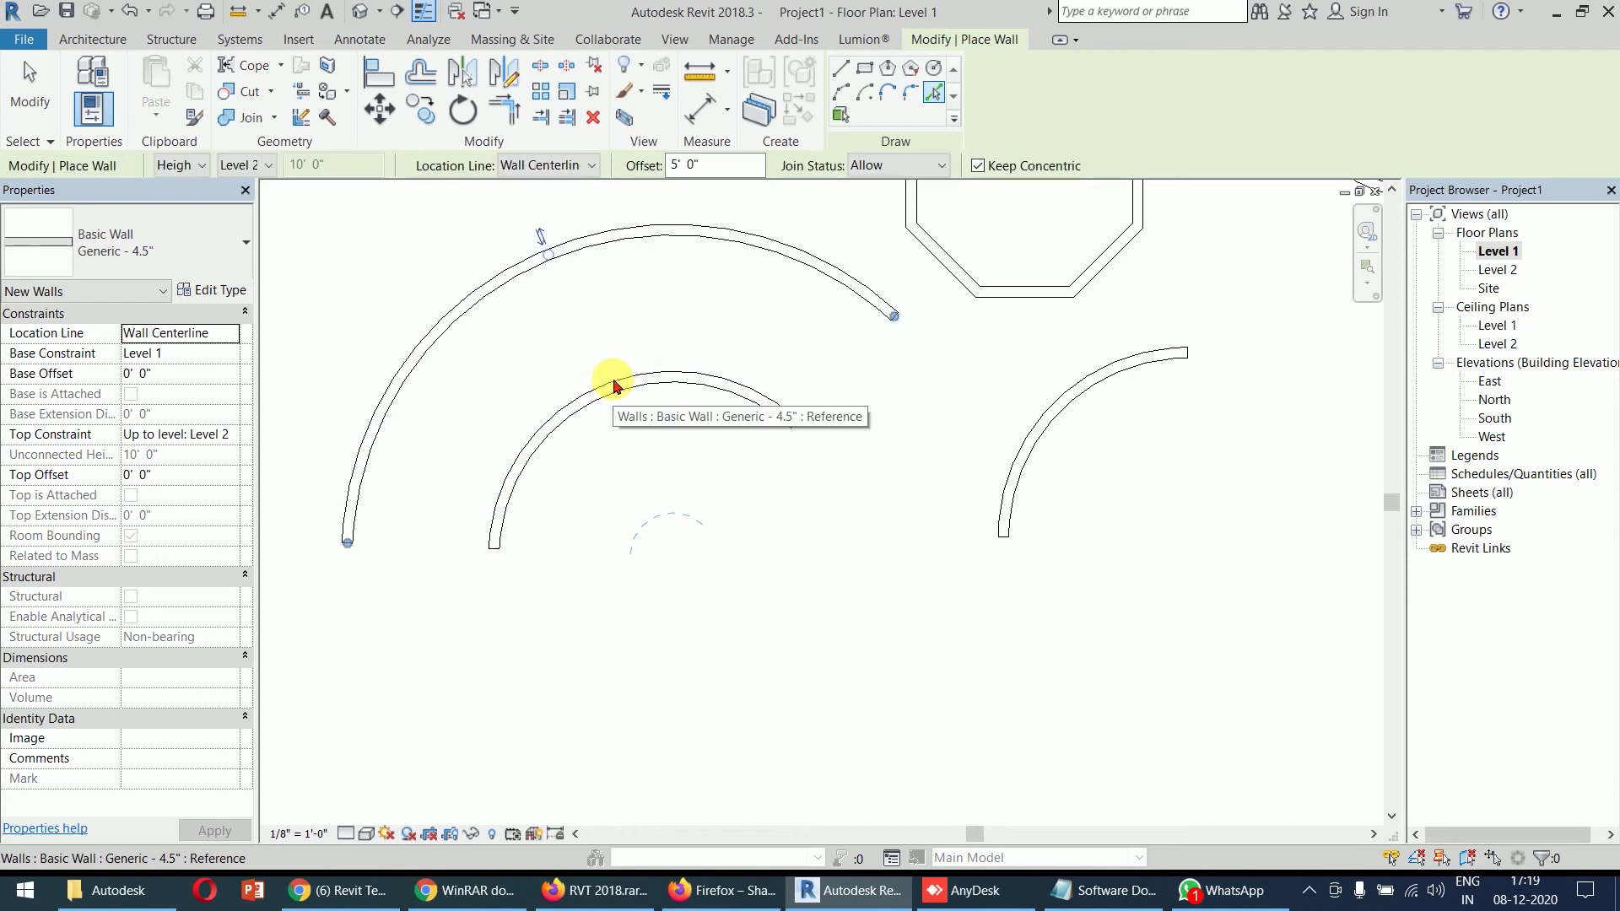
{"action": "left_click", "coordinate": [621, 393]}
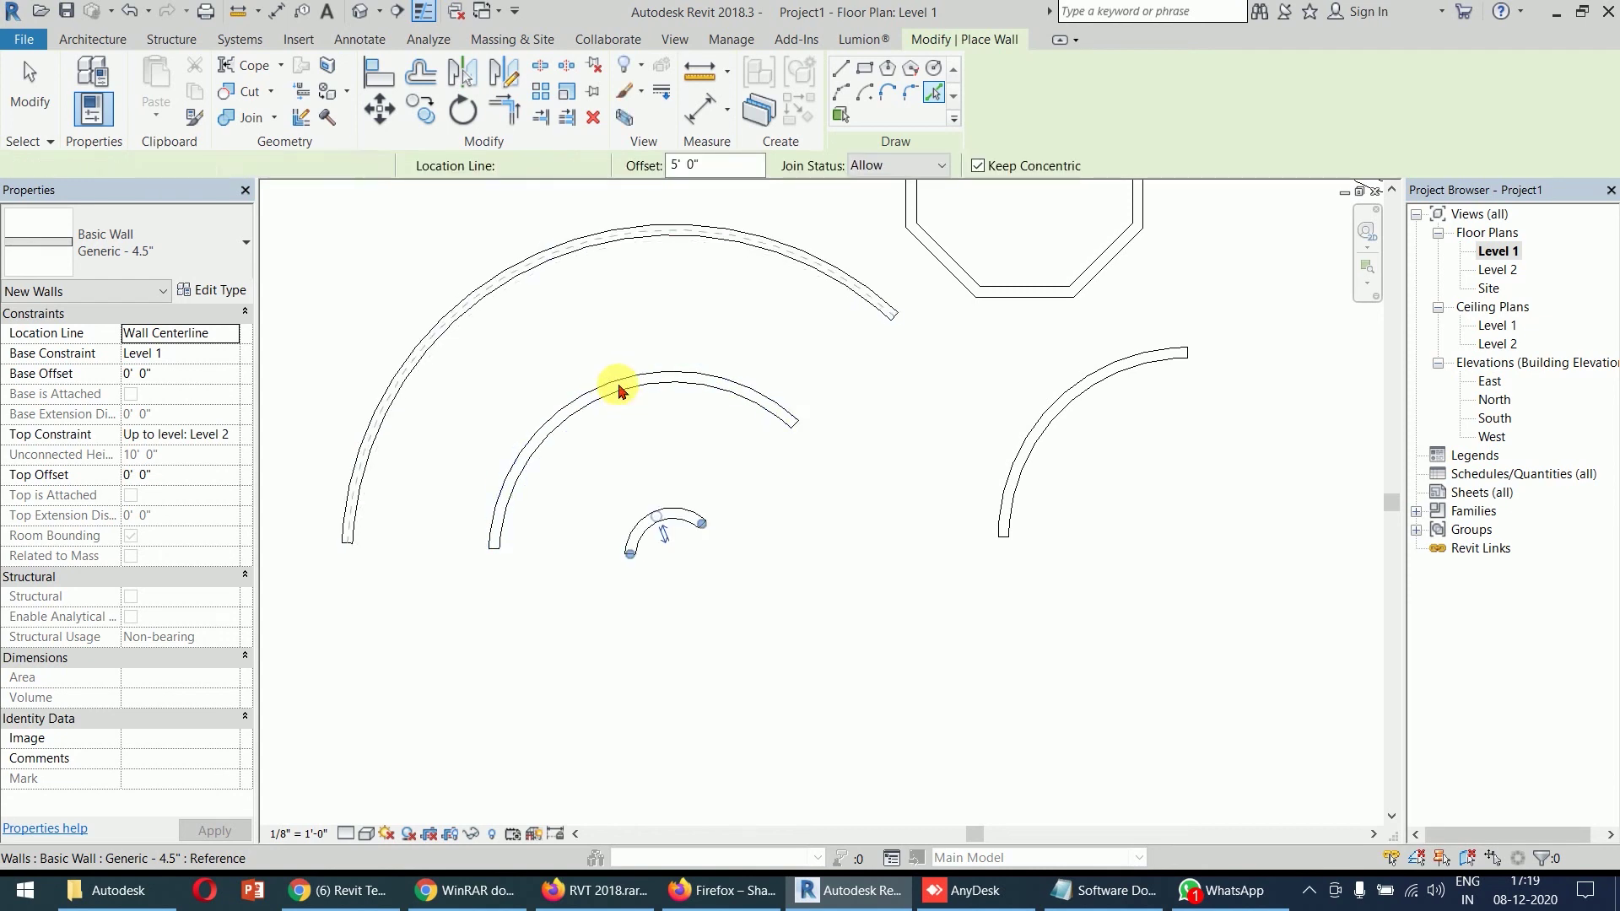
{"action": "key", "text": "Escape"}
{"action": "key", "text": "Escape"}
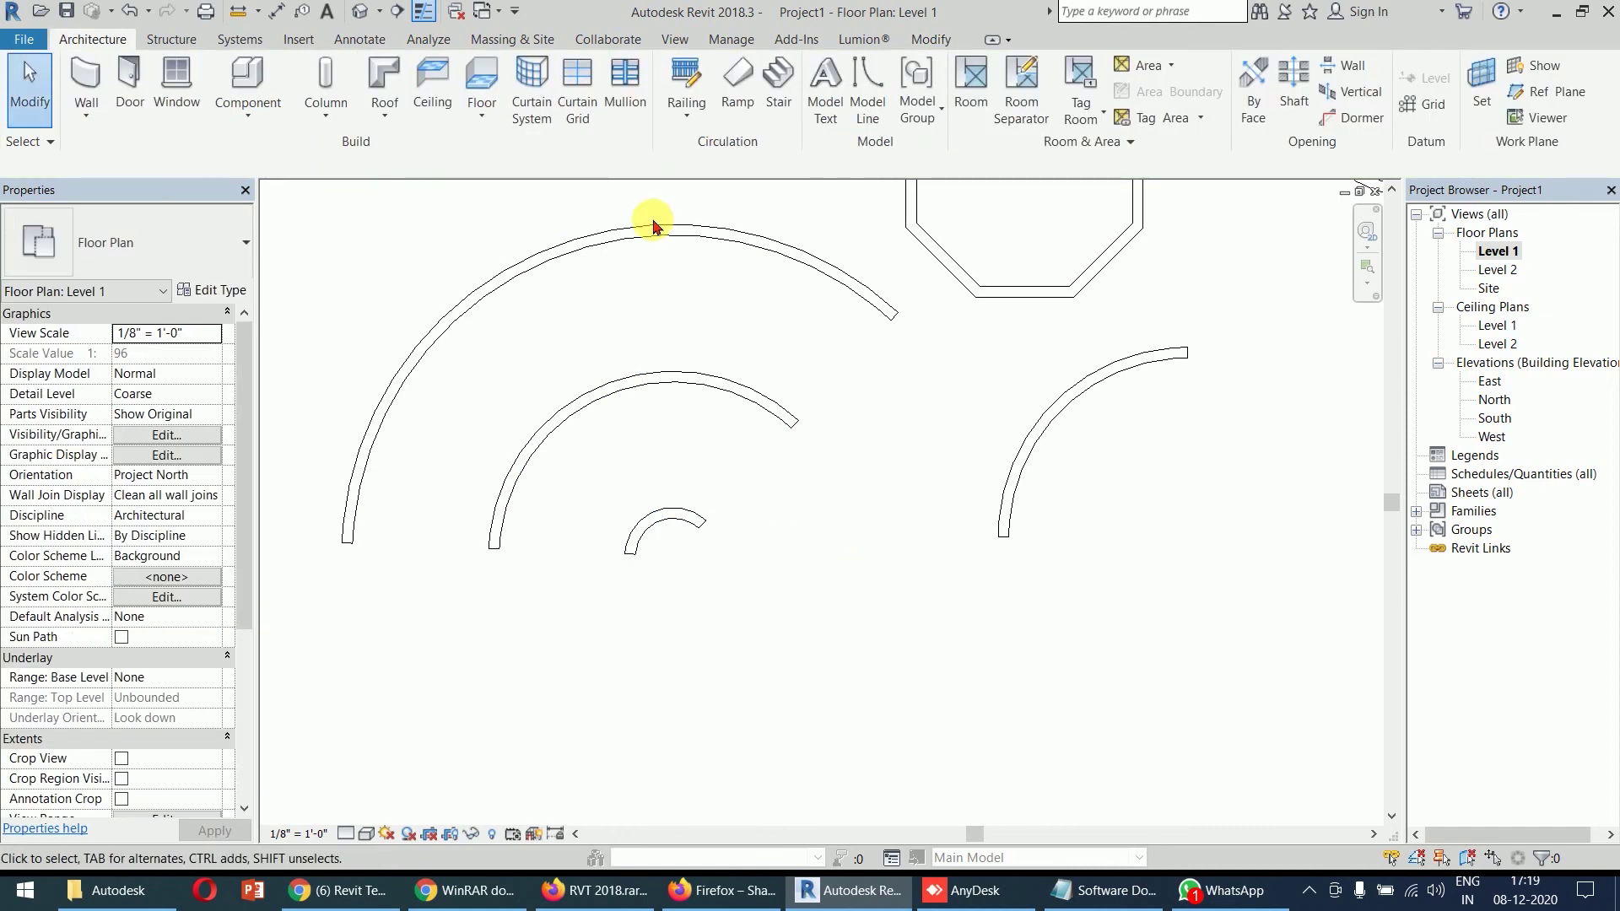
{"action": "left_click", "coordinate": [87, 82]}
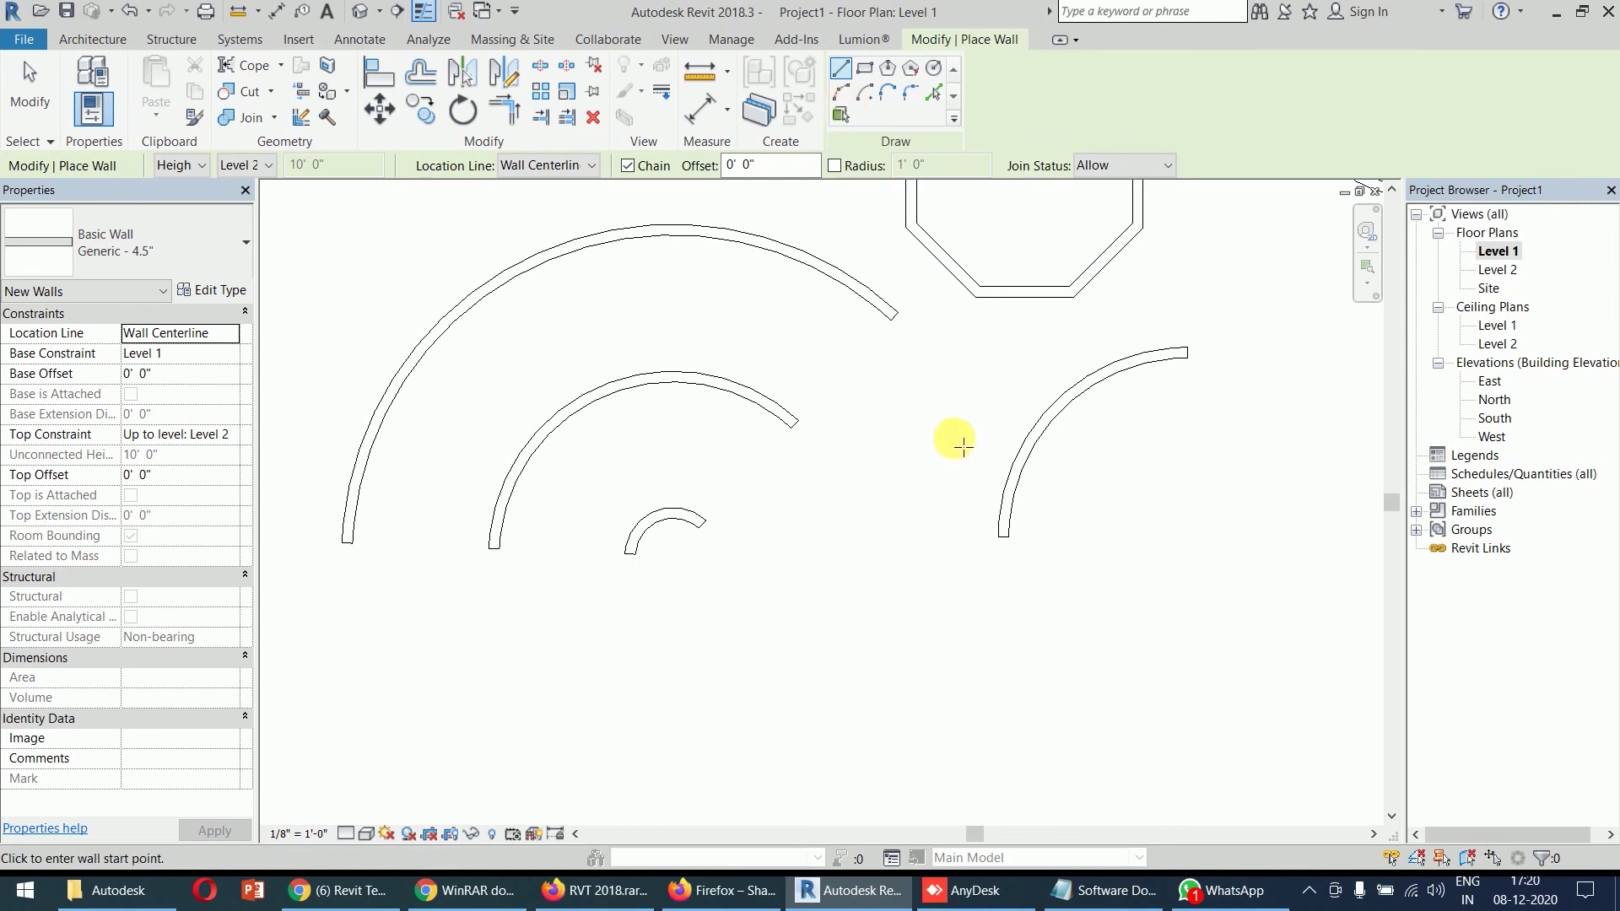
- End wall placement and turn on Thin Lines so all walls show single-width lines
{"action": "key", "text": "Escape"}
{"action": "key", "text": "Escape"}
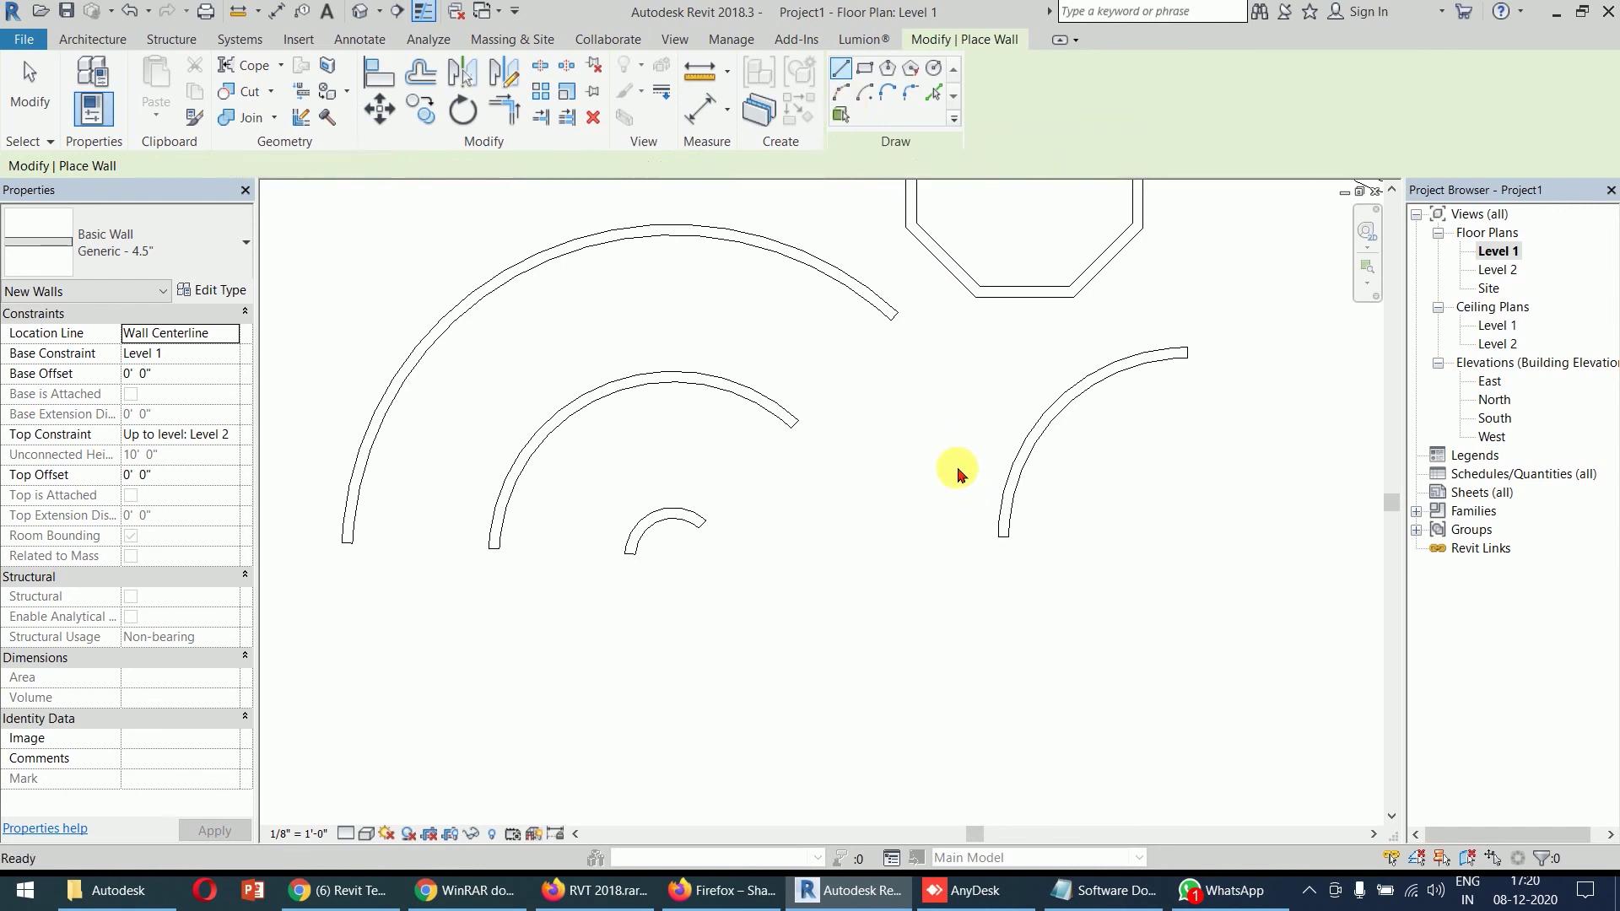
{"action": "scroll", "coordinate": [955, 412], "scroll_direction": "down", "scroll_amount": 3}
{"action": "scroll", "coordinate": [945, 430], "scroll_direction": "down", "scroll_amount": 4}
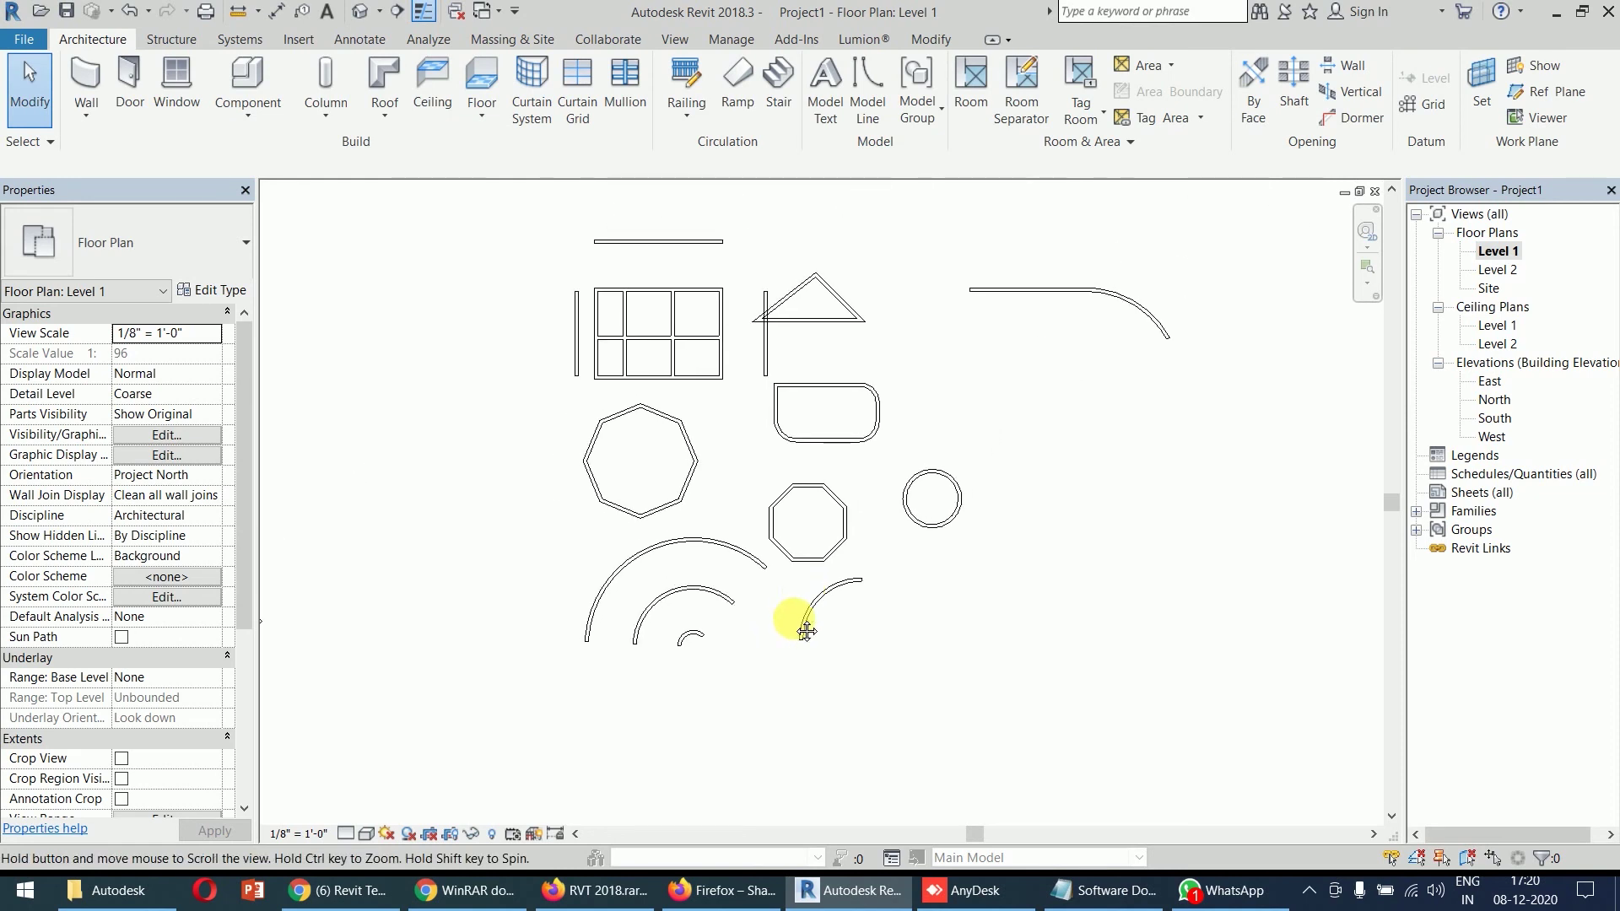
{"action": "scroll", "coordinate": [826, 497], "scroll_direction": "up", "scroll_amount": 1}
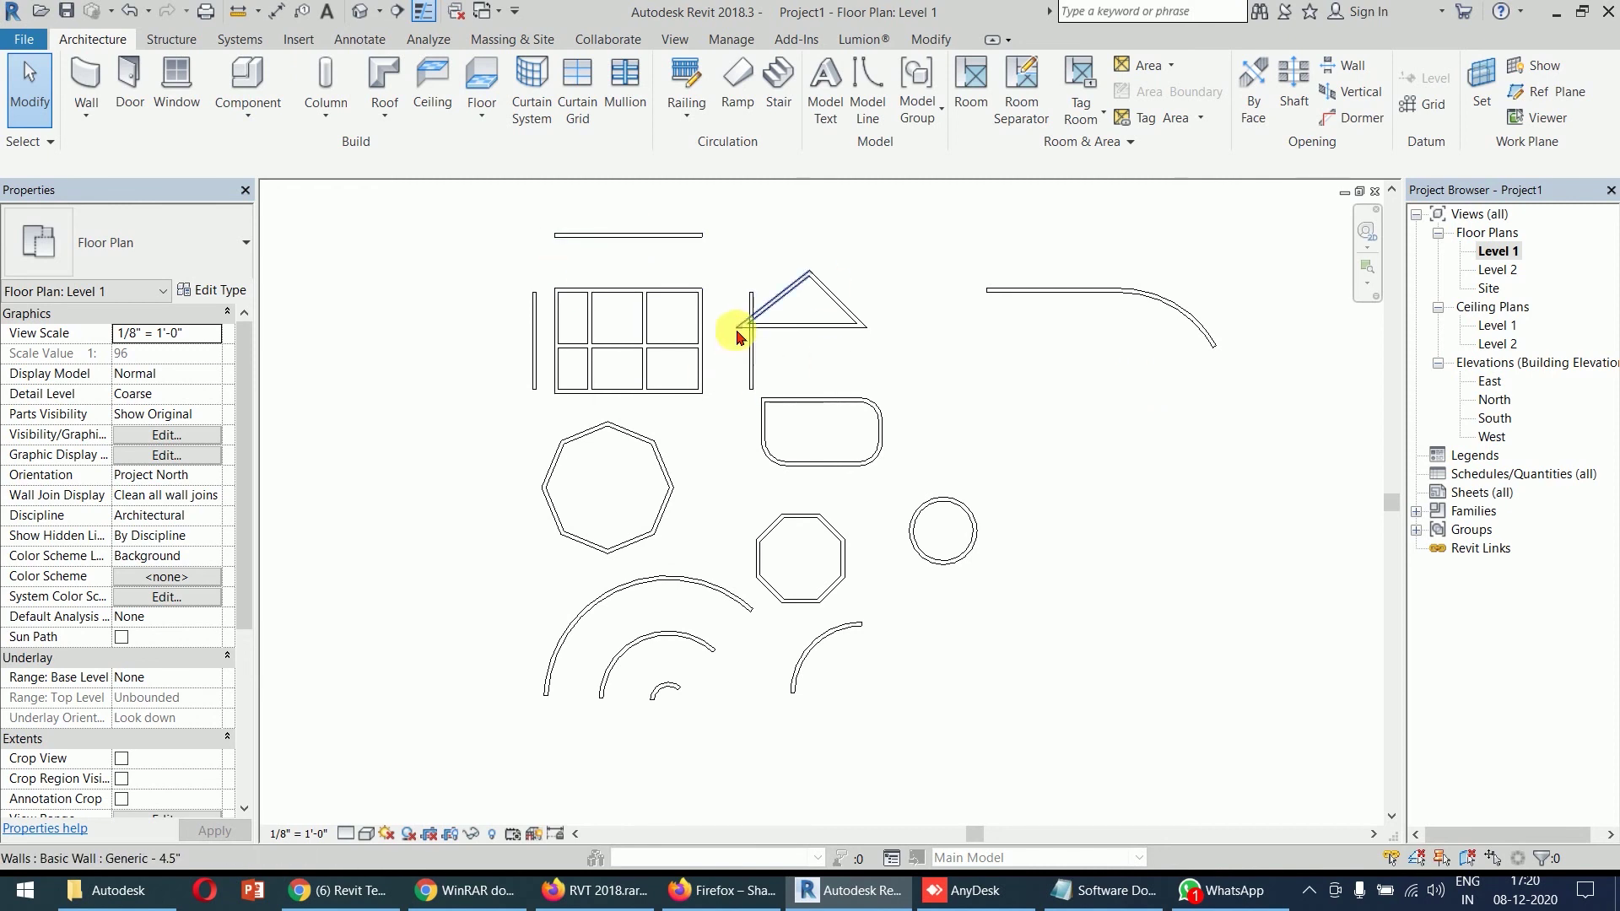
{"action": "scroll", "coordinate": [734, 342], "scroll_direction": "up", "scroll_amount": 3}
{"action": "scroll", "coordinate": [686, 398], "scroll_direction": "down", "scroll_amount": 2}
{"action": "mouse_move", "coordinate": [724, 404]}
{"action": "middle_mouse_down"}
{"action": "mouse_move", "coordinate": [770, 231]}
{"action": "mouse_move", "coordinate": [734, 438]}
{"action": "mouse_move", "coordinate": [719, 369]}
{"action": "mouse_move", "coordinate": [705, 425]}
{"action": "middle_mouse_up"}
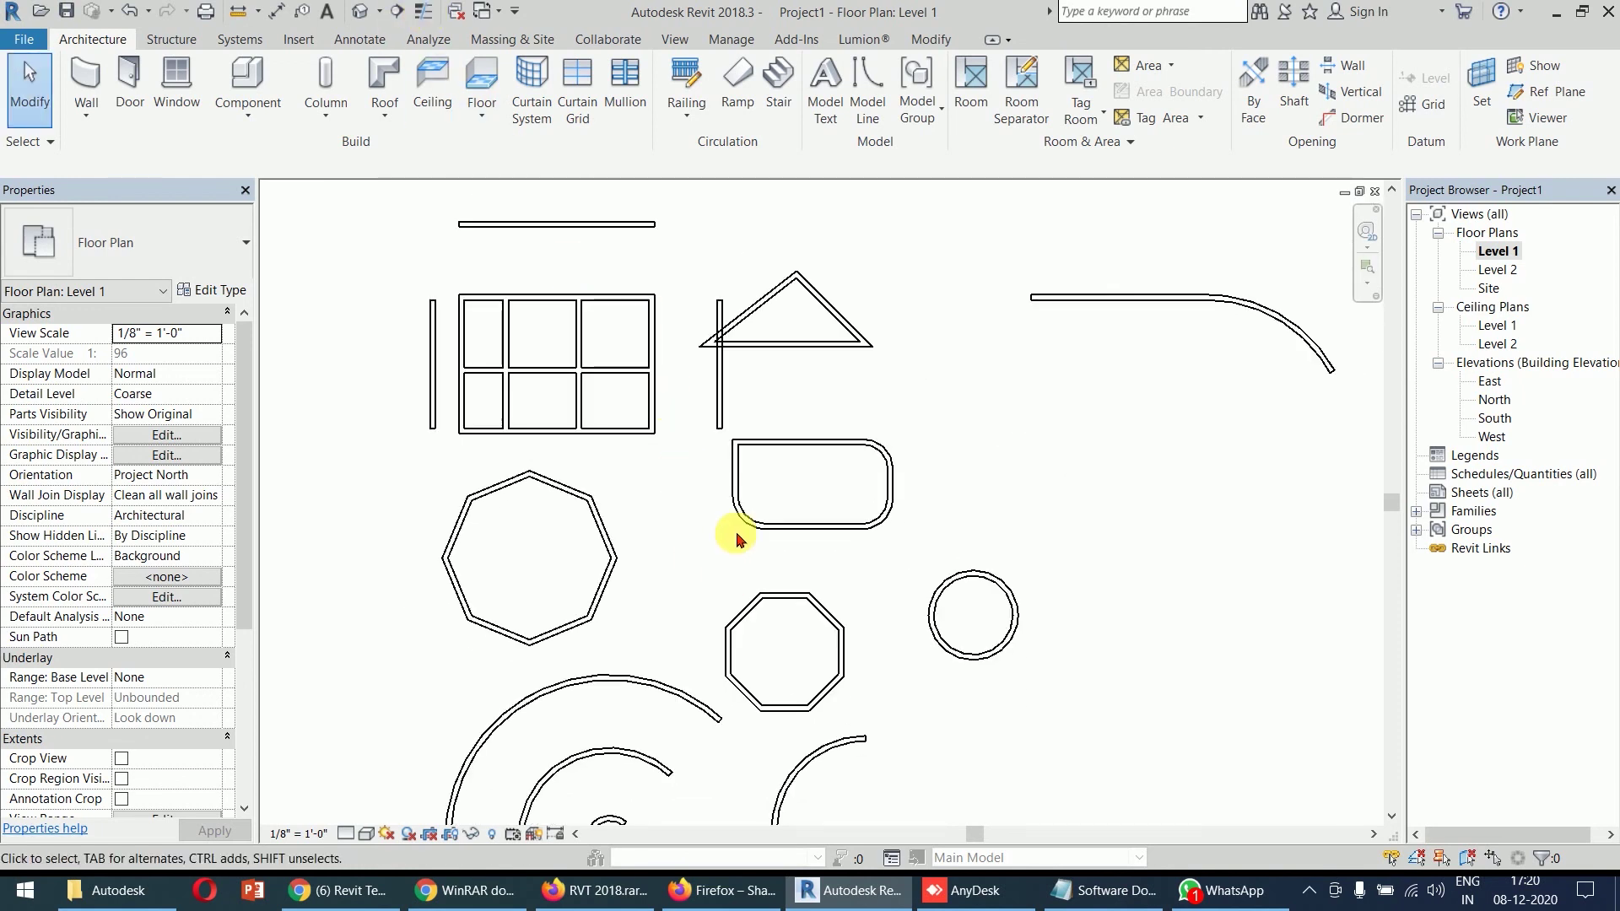
{"action": "scroll", "coordinate": [737, 540], "scroll_direction": "up", "scroll_amount": 5}
{"action": "scroll", "coordinate": [778, 511], "scroll_direction": "down", "scroll_amount": 3}
{"action": "middle_click_drag", "start_coordinate": [814, 463], "coordinate": [827, 515]}
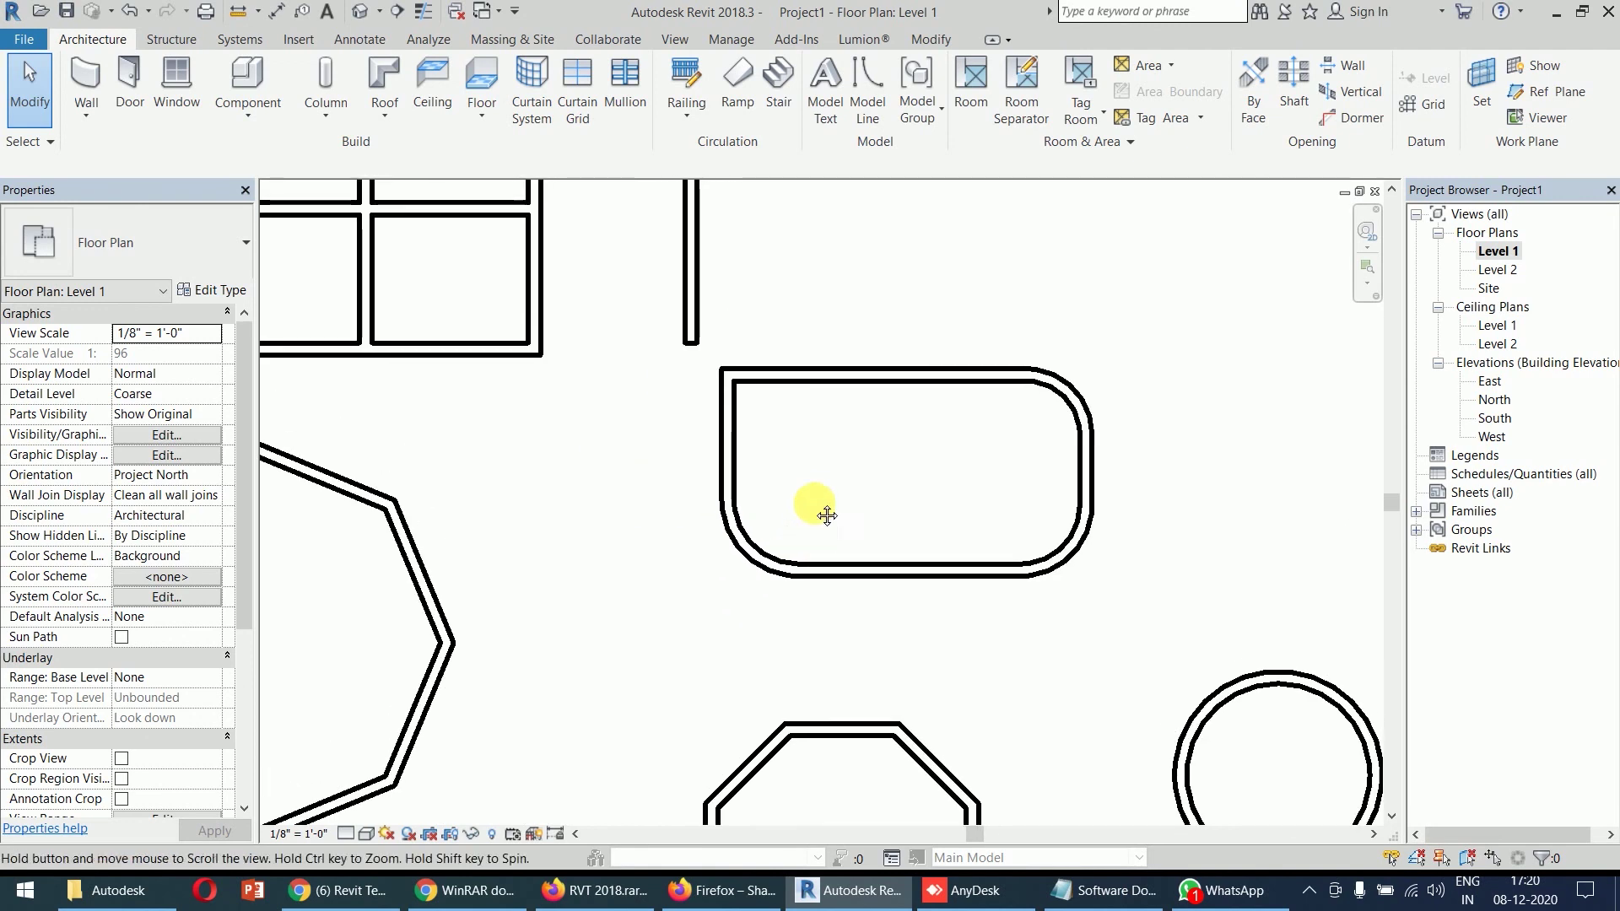
{"action": "left_click", "coordinate": [424, 14]}
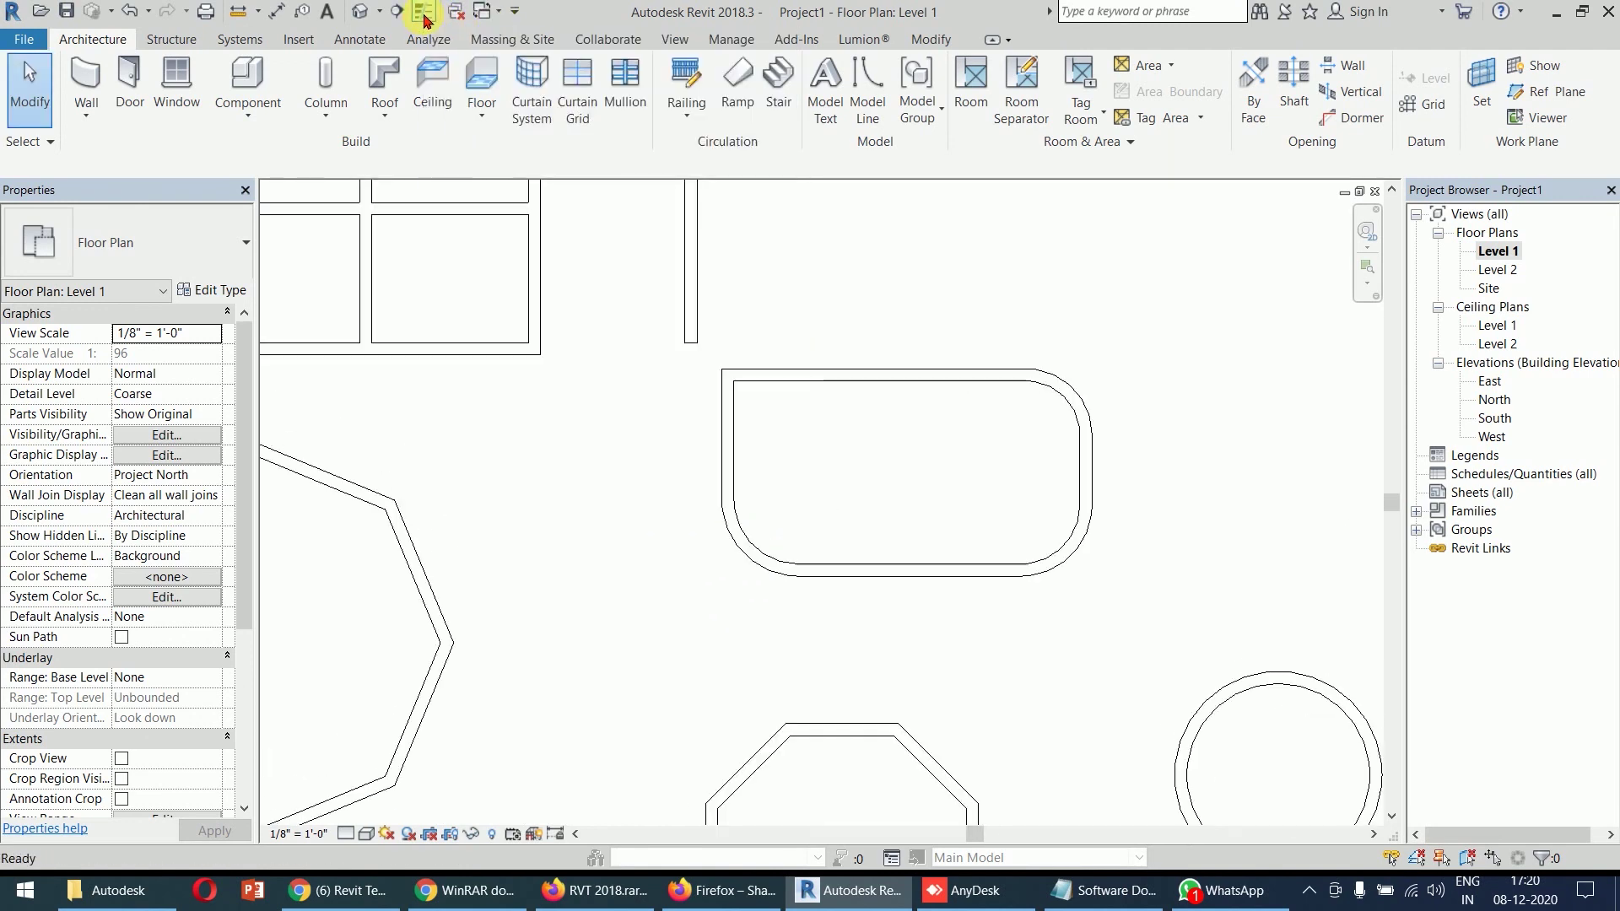
{"action": "scroll", "coordinate": [517, 481], "scroll_direction": "down", "scroll_amount": 5}
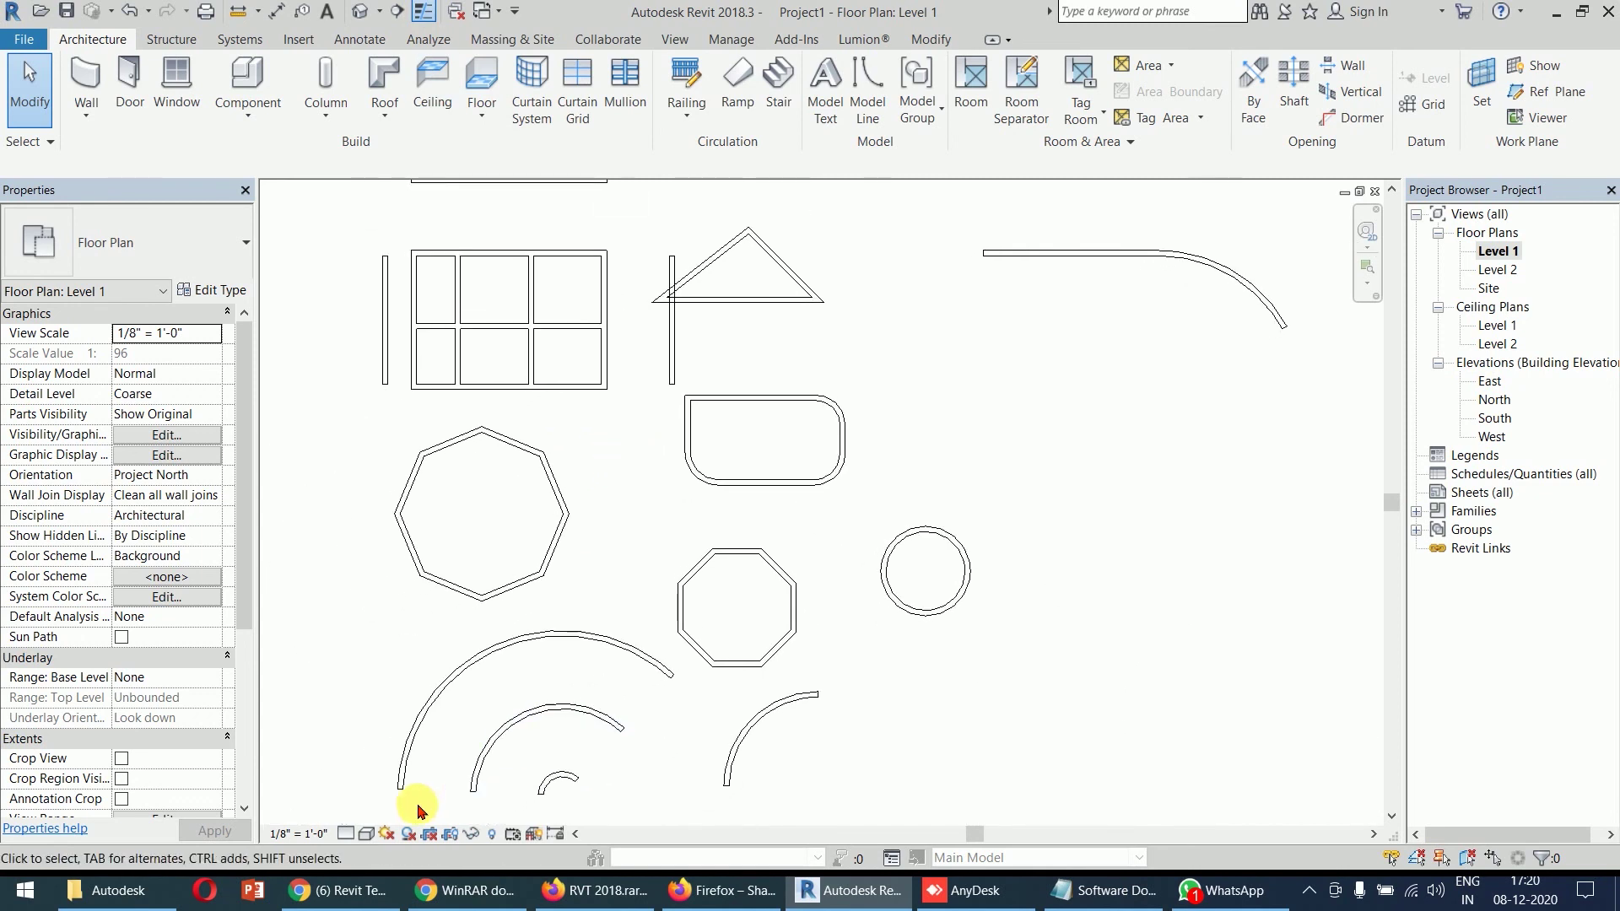
- Switch the Level 1 plan to the Shaded visual style and reframe the full set of walls
{"action": "left_click", "coordinate": [369, 839]}
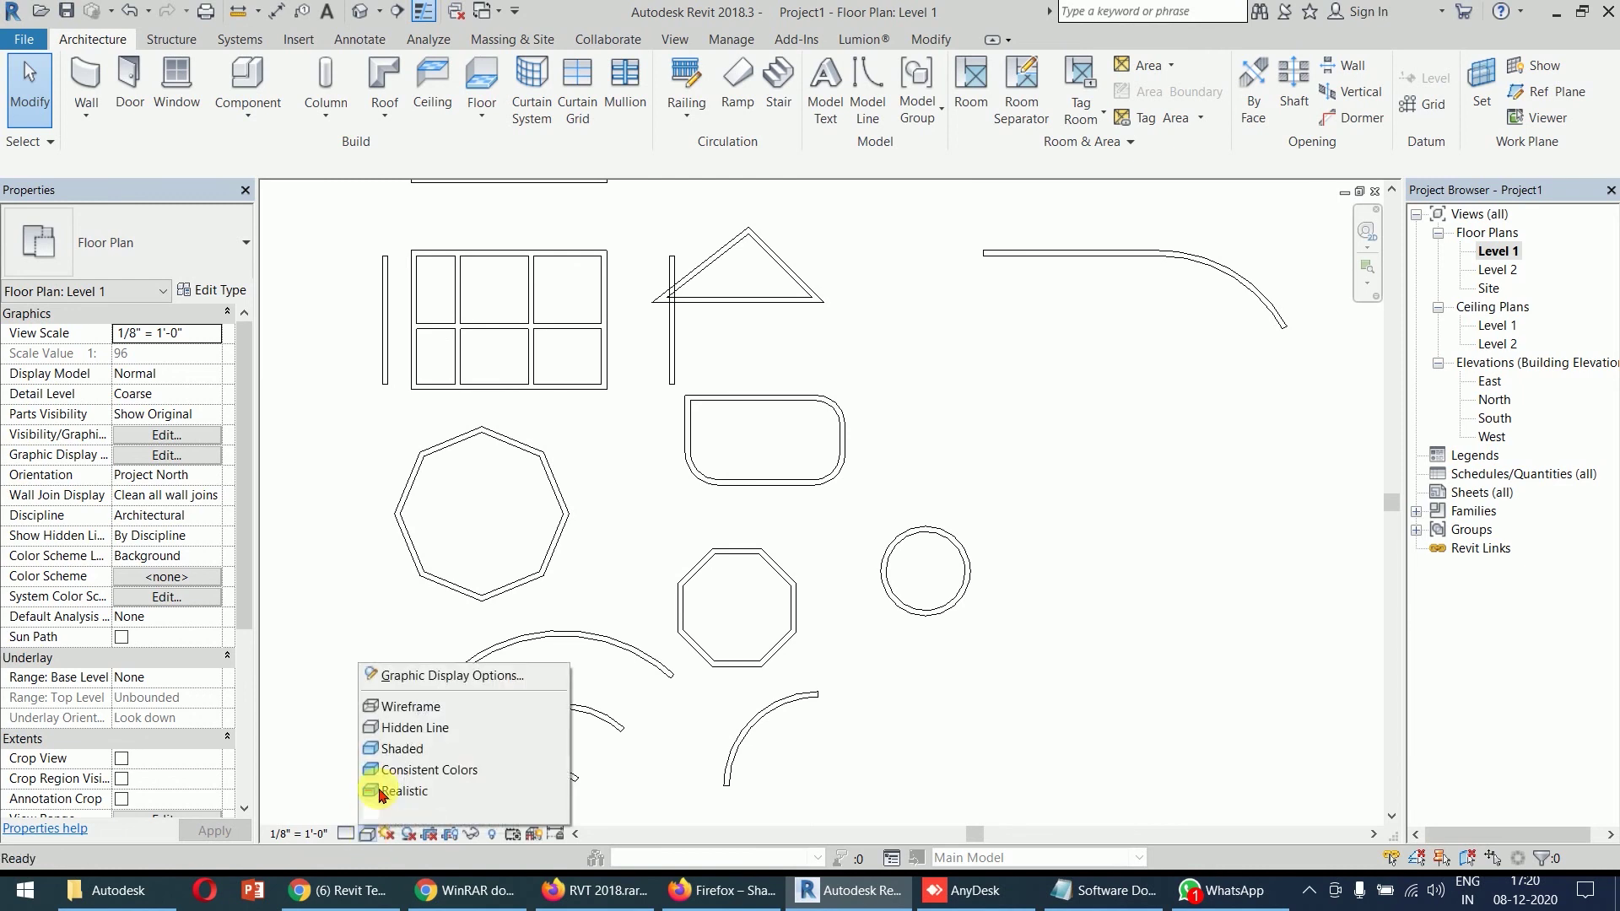
{"action": "left_click", "coordinate": [405, 769]}
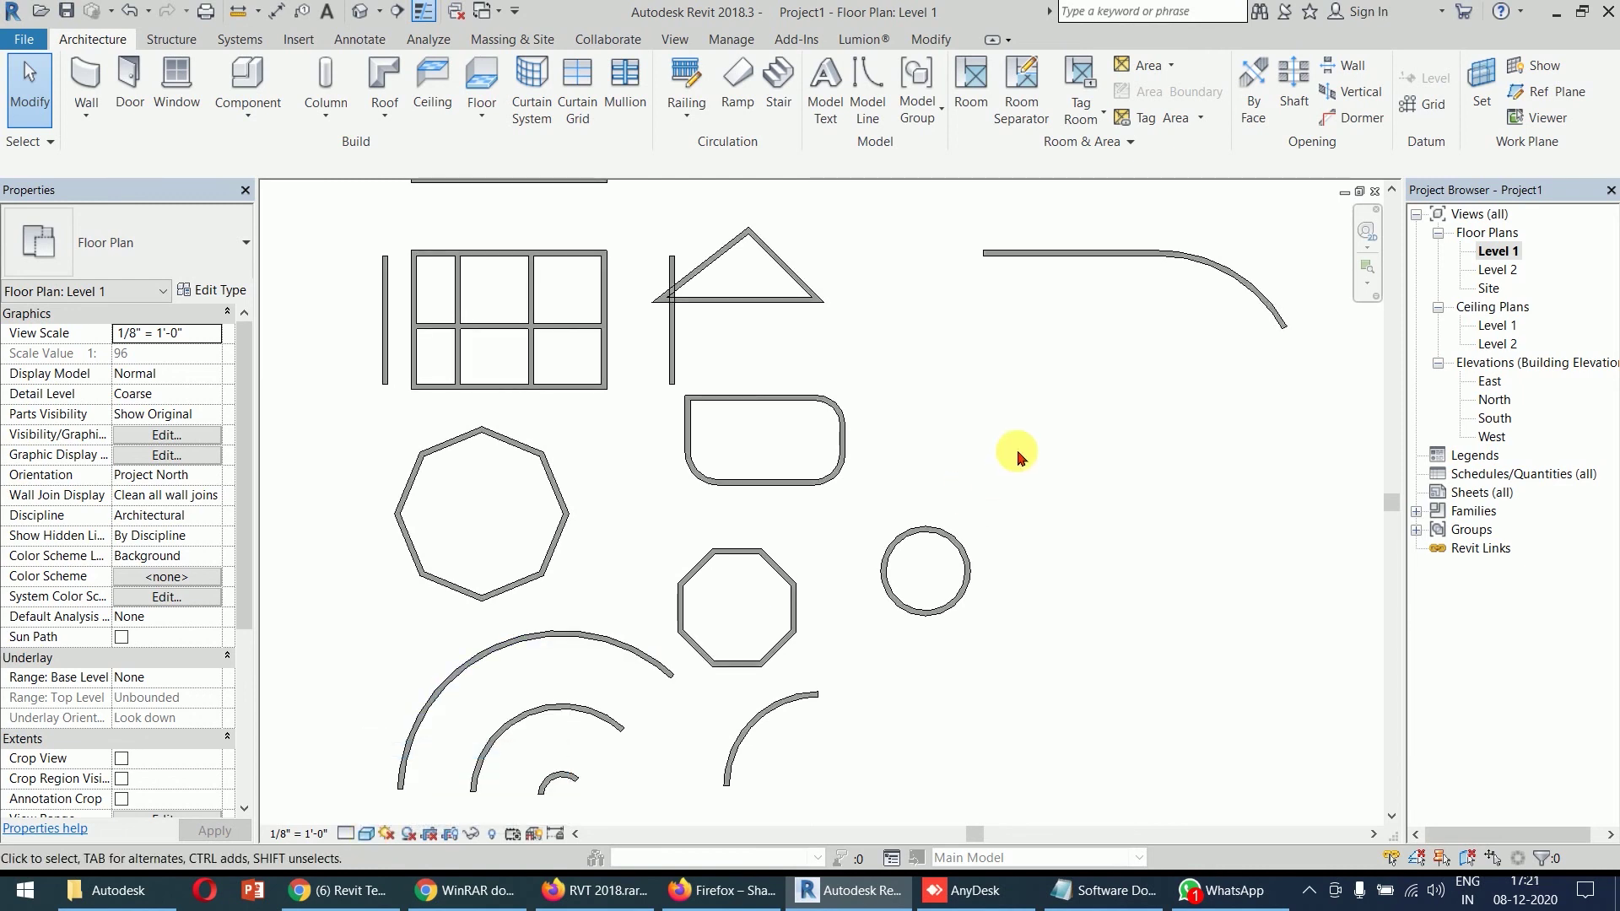
{"action": "scroll", "coordinate": [1025, 443], "scroll_direction": "down", "scroll_amount": 2}
{"action": "middle_click_drag", "start_coordinate": [1027, 437], "coordinate": [1004, 409]}
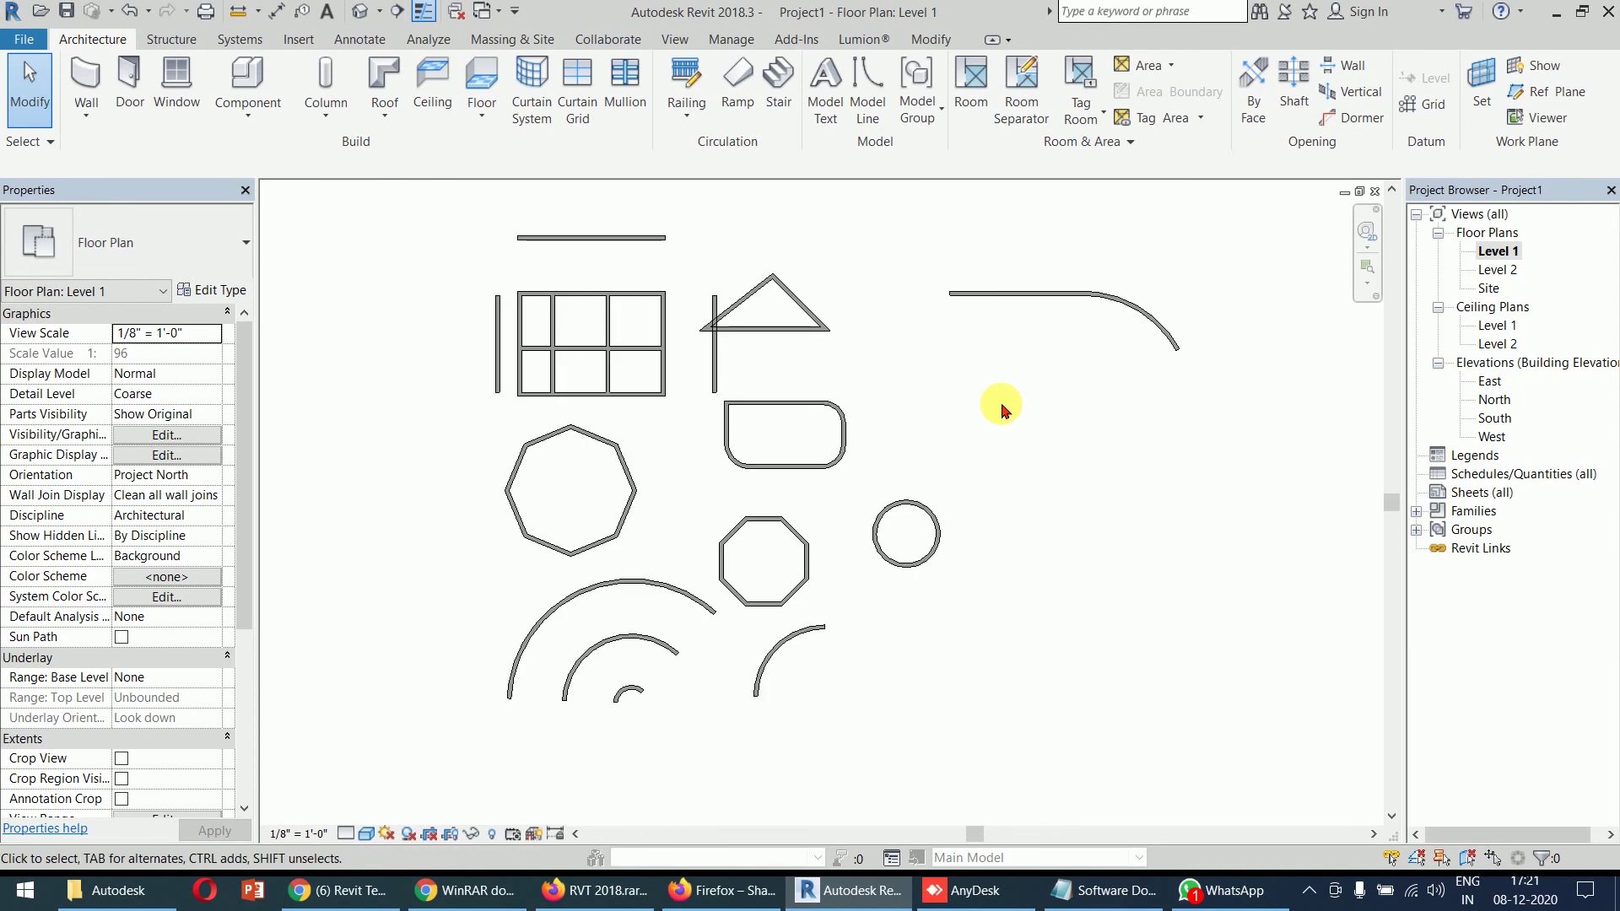
{"action": "scroll", "coordinate": [1002, 411], "scroll_direction": "up", "scroll_amount": 1}
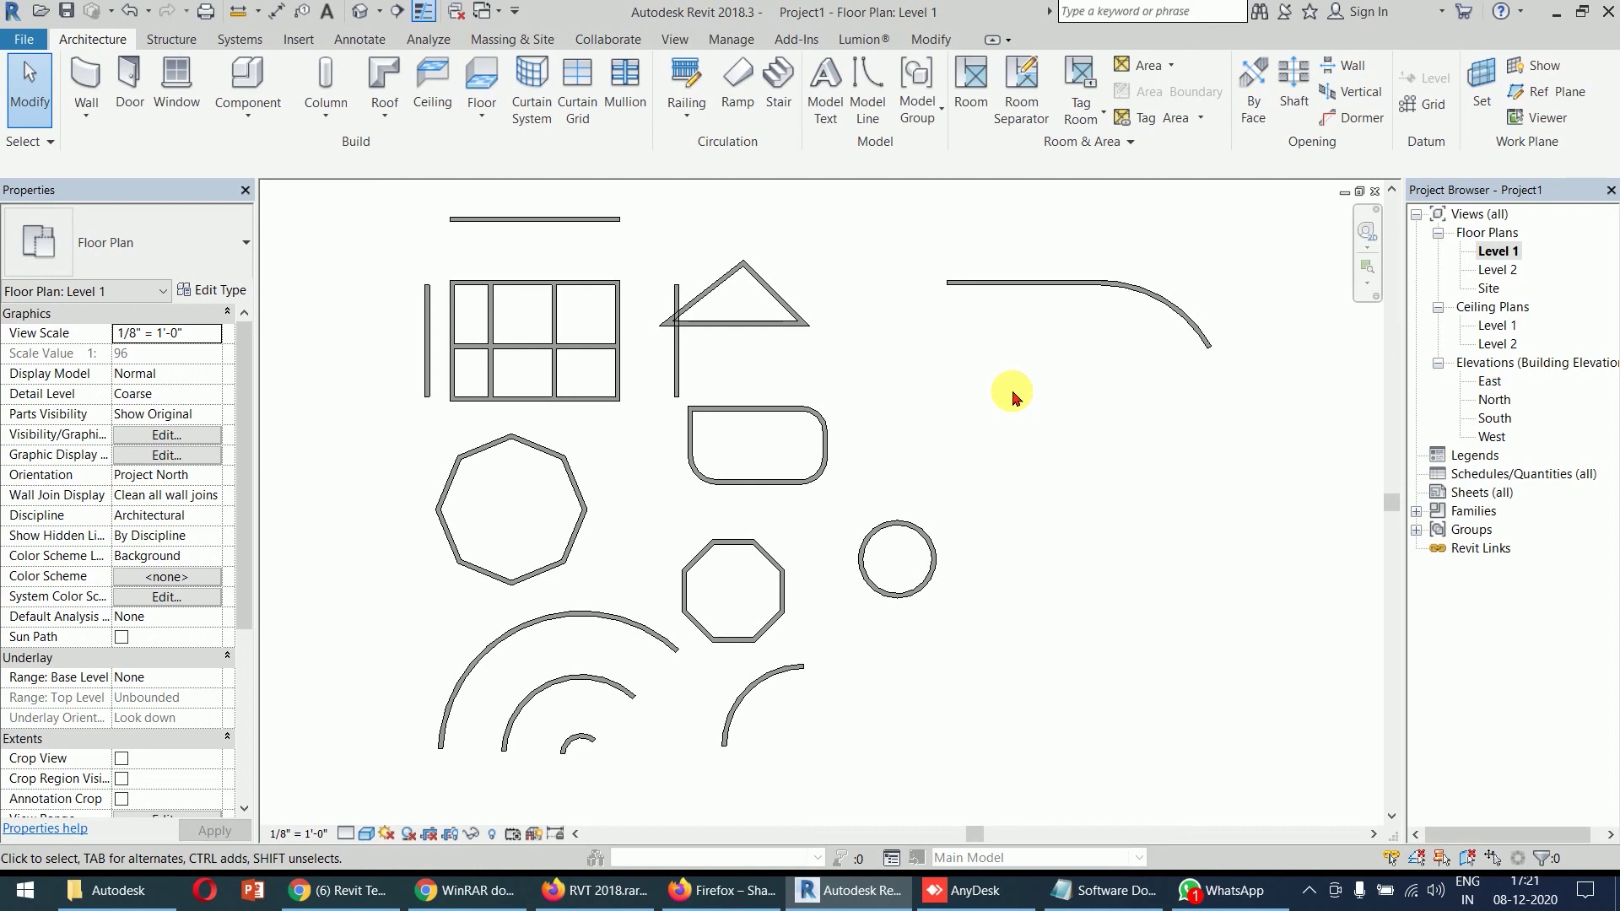
{"action": "left_click", "coordinate": [87, 78]}
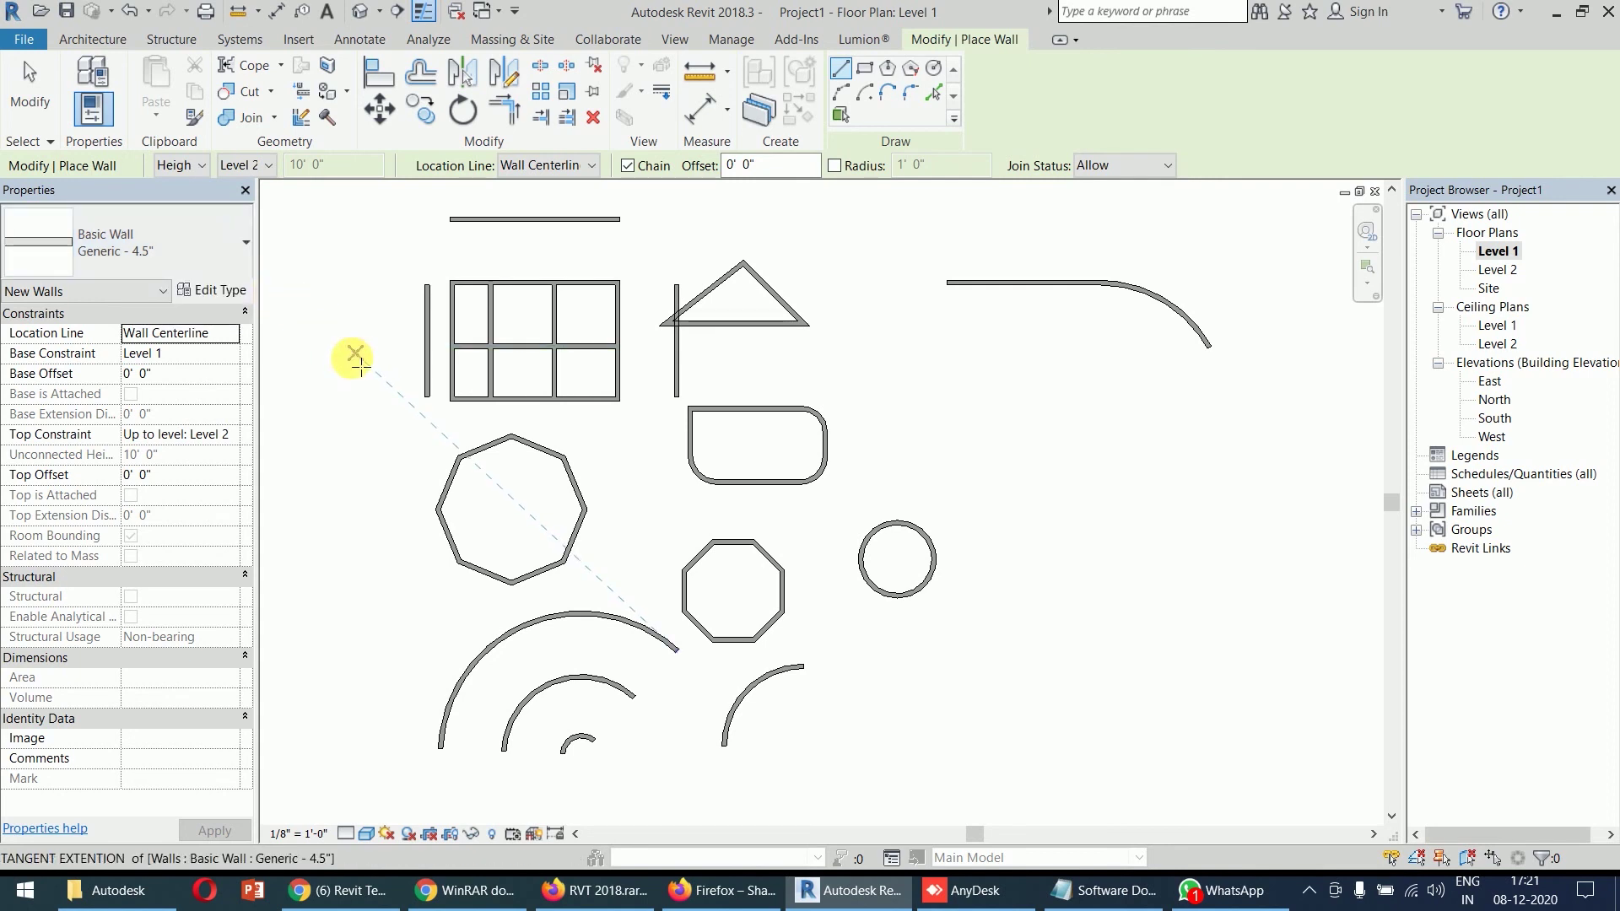
{"action": "key", "text": "Escape"}
{"action": "key", "text": "Escape"}
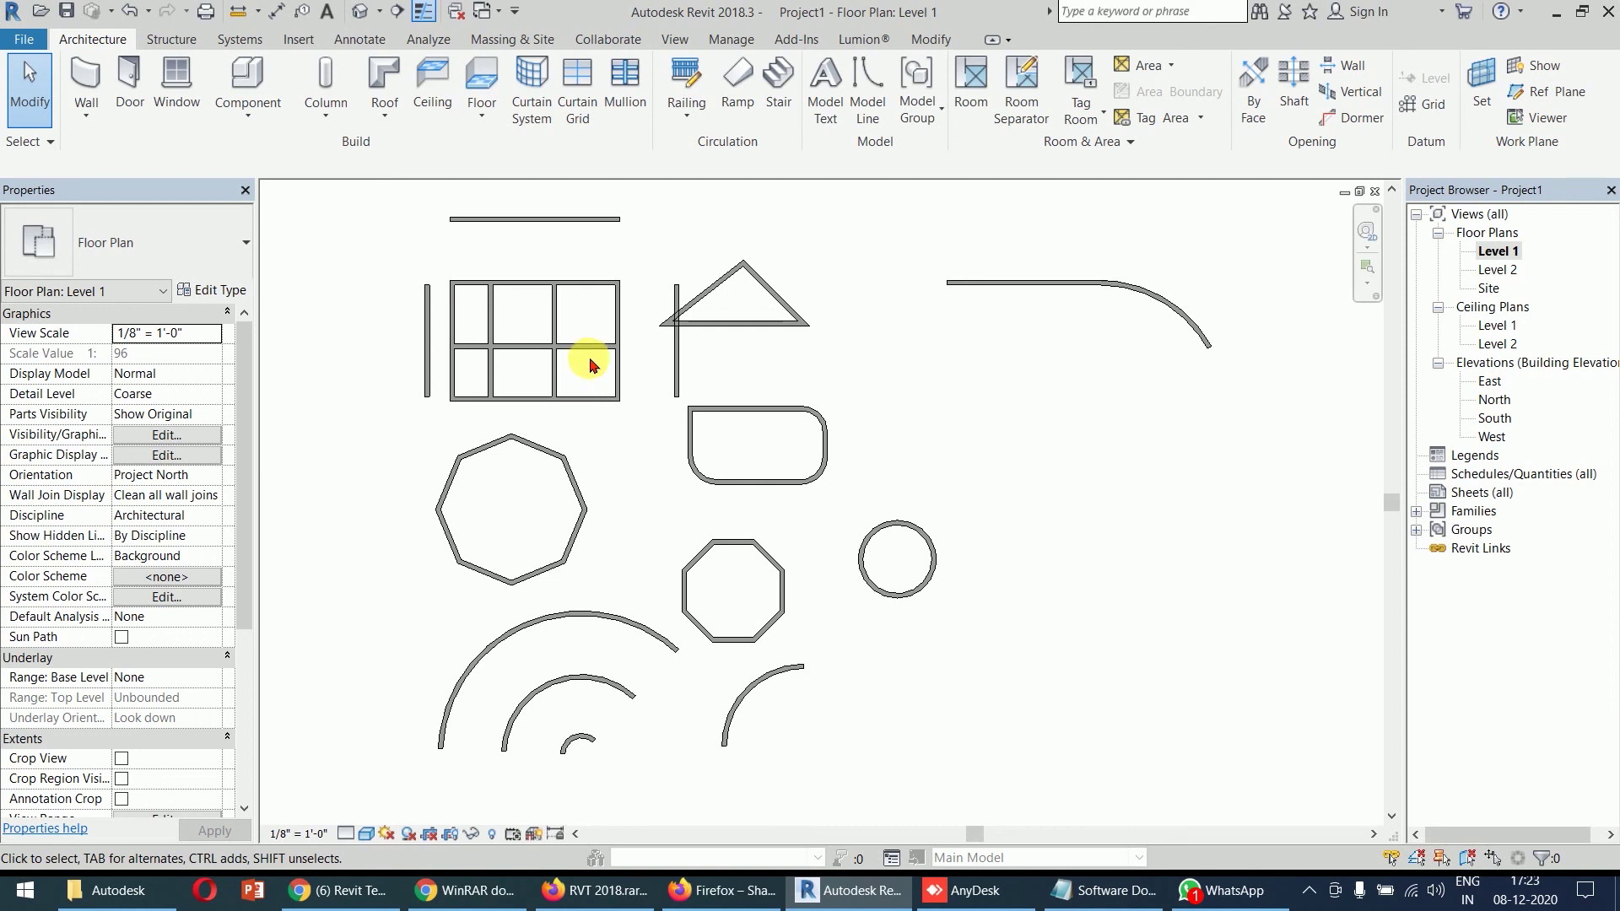
{"action": "scroll", "coordinate": [646, 361], "scroll_direction": "down", "scroll_amount": 3}
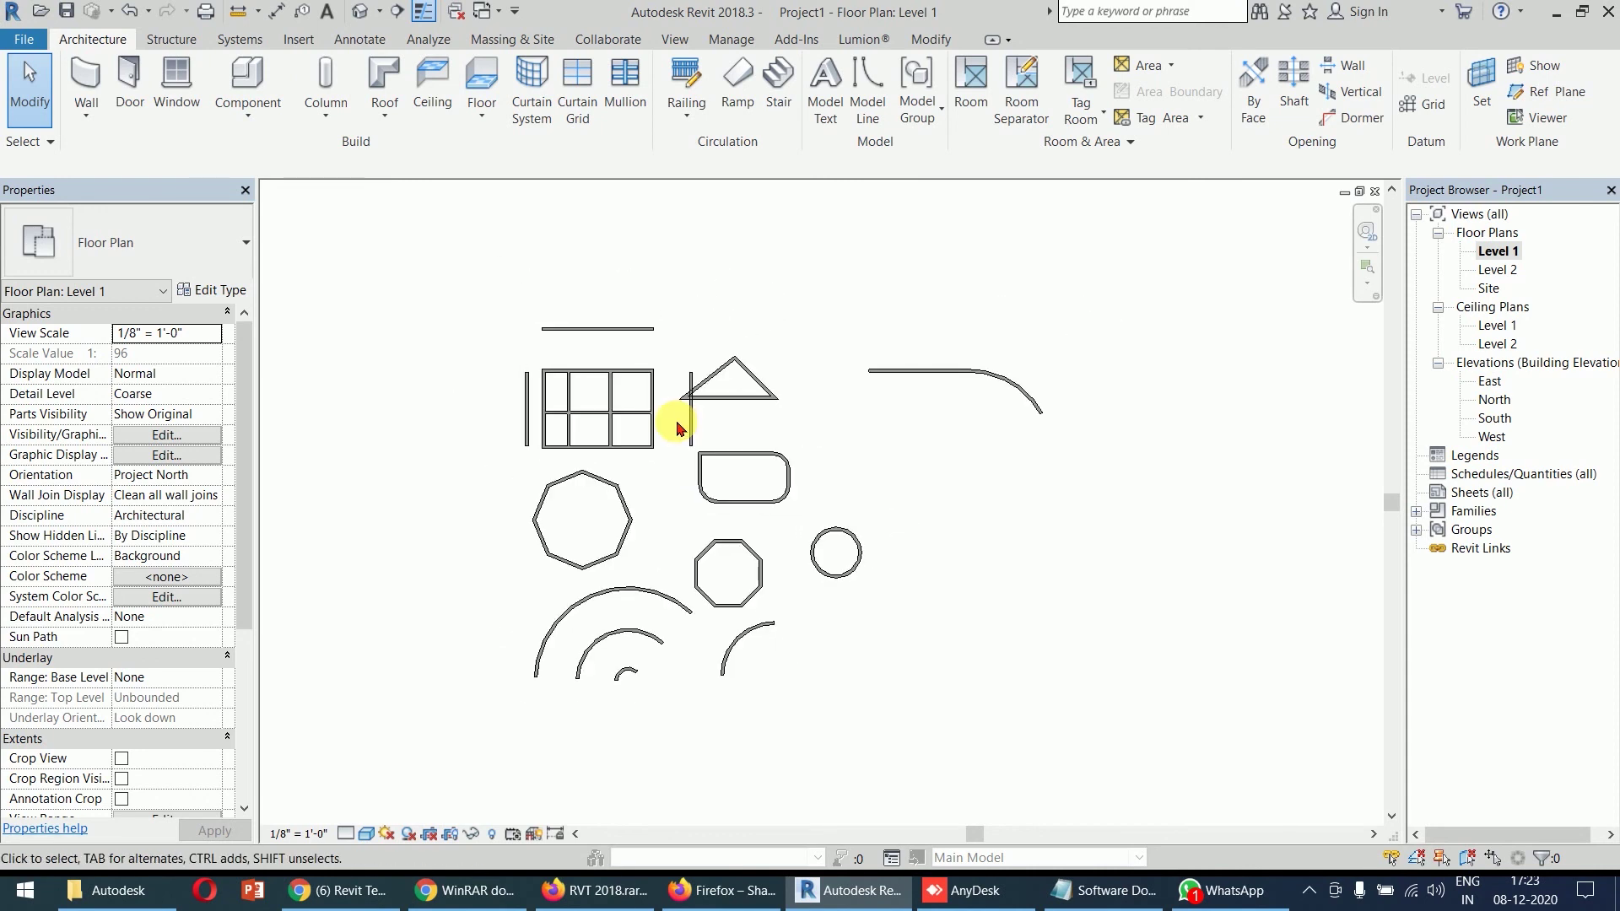